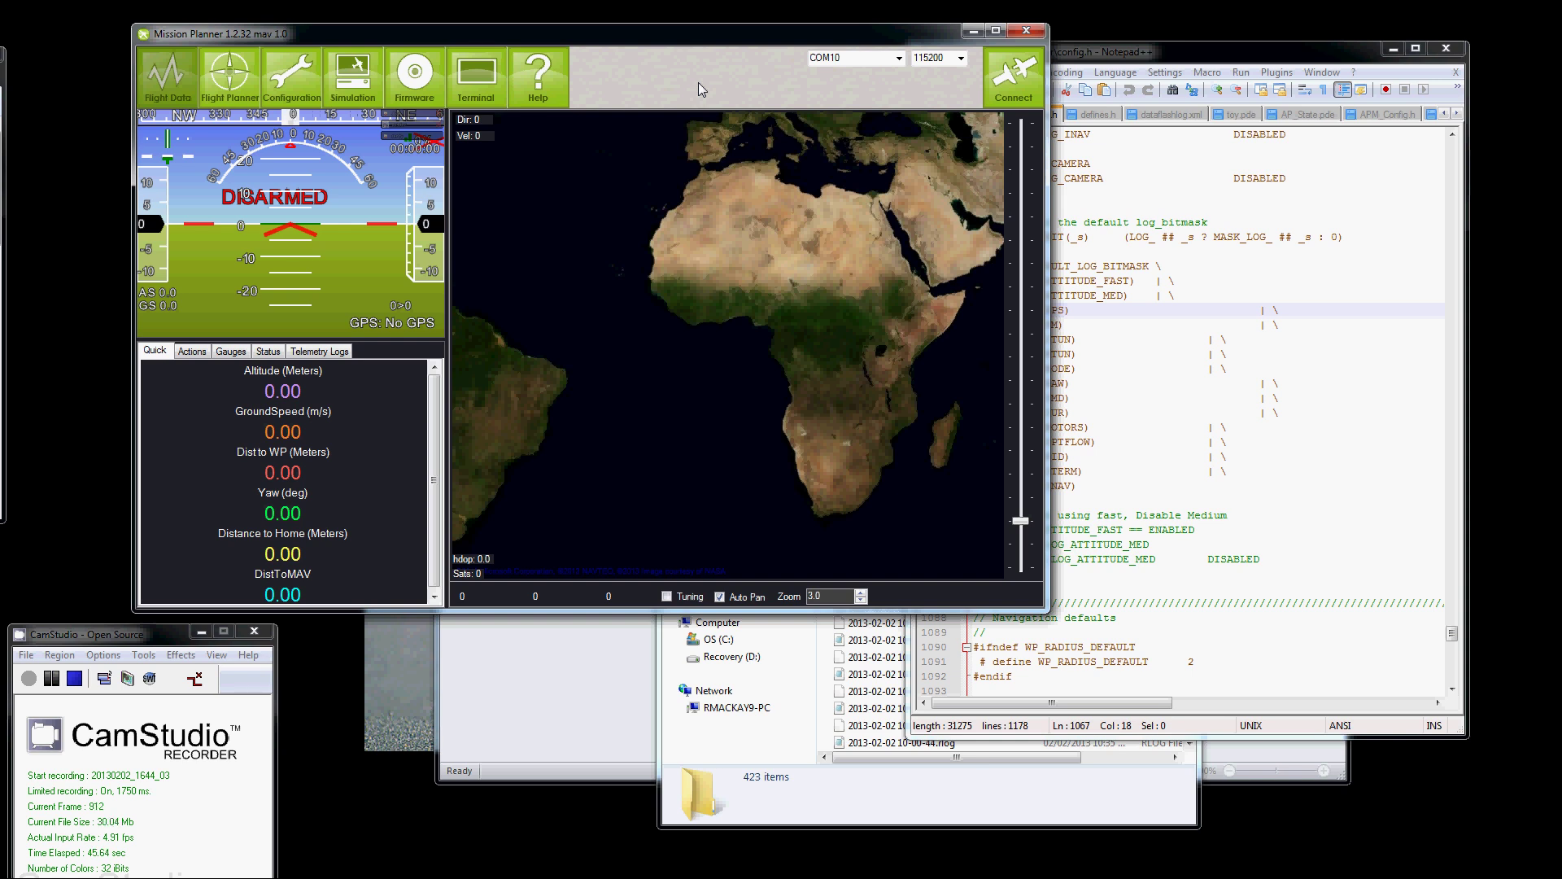
Connect the Mission Planner terminal and run logs to list the stored logs.
left_click(473, 90)
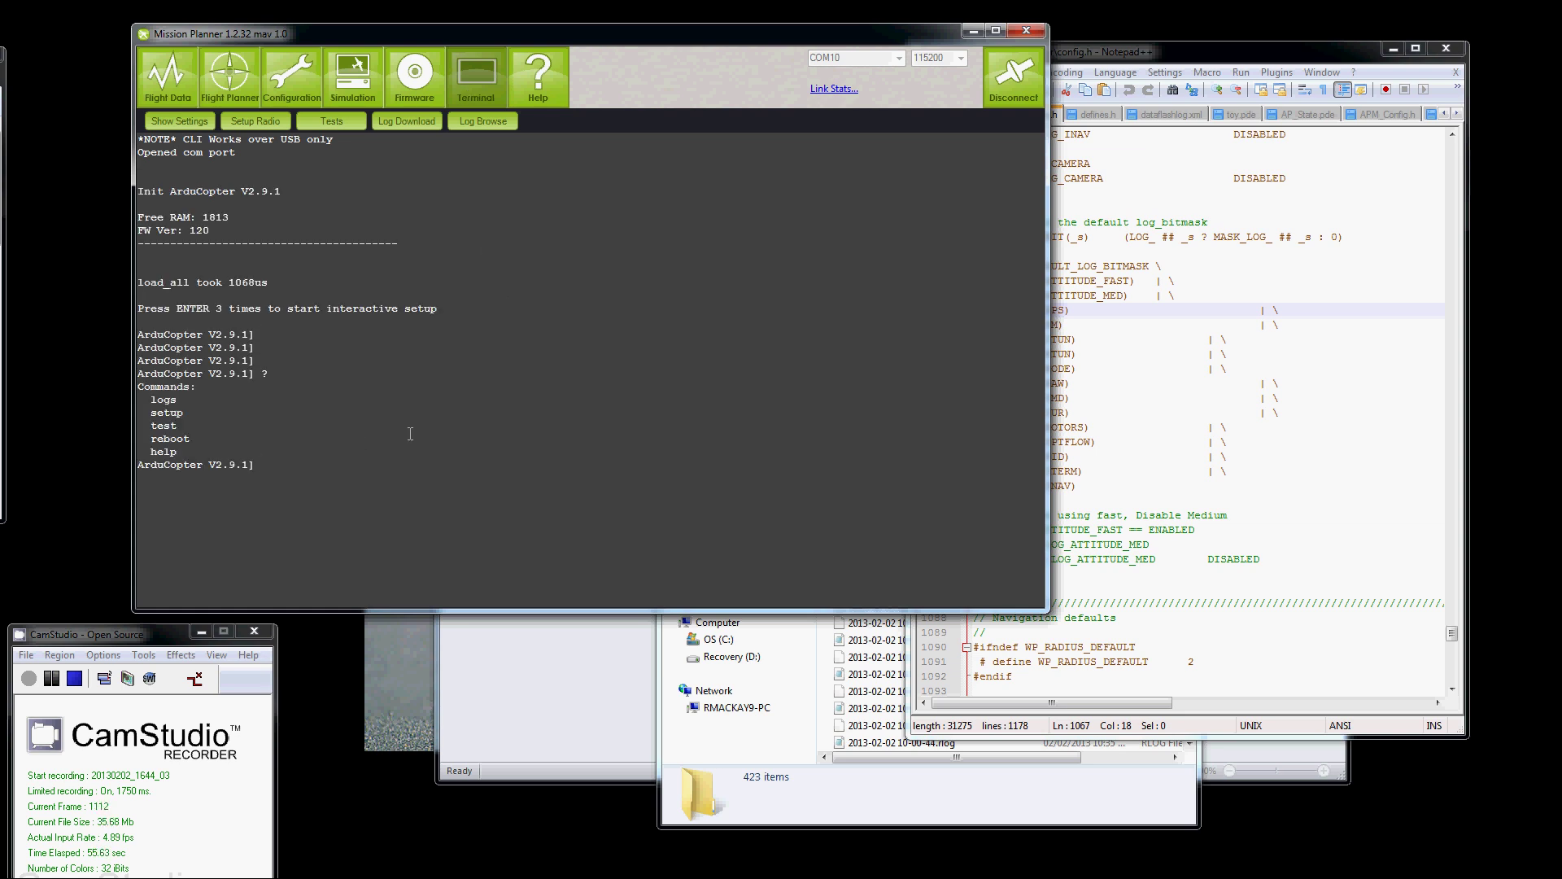
type("logs")
double_click(201, 402)
left_click(323, 468)
key("Return")
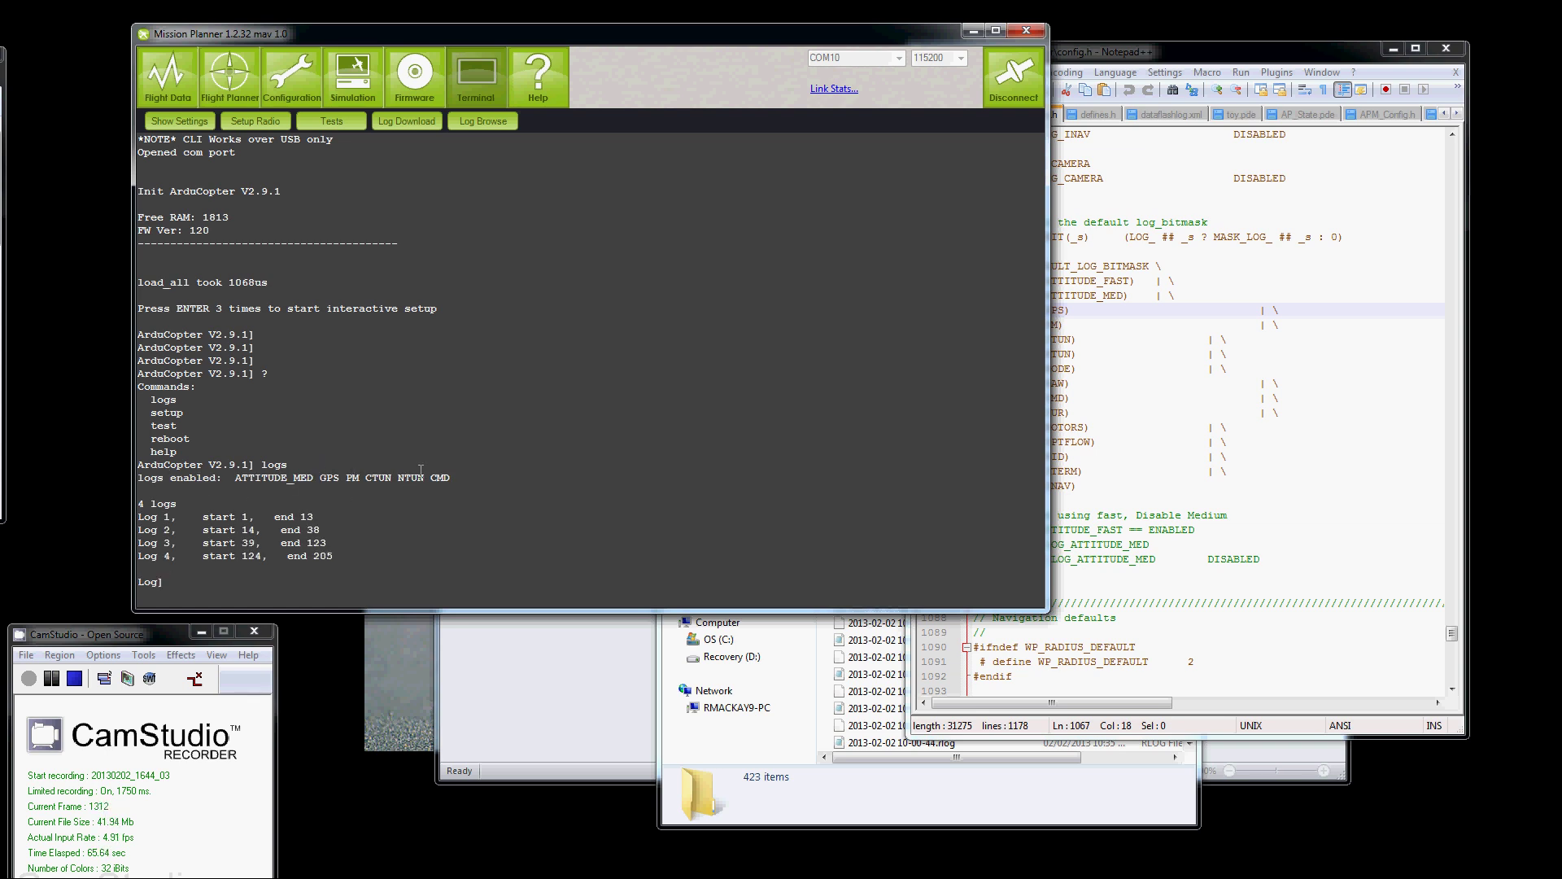
Highlight the four logs' ranges and the enabled types ATTITUDE_MED, PM and CTUN.
left_click_drag(345, 554, 129, 507)
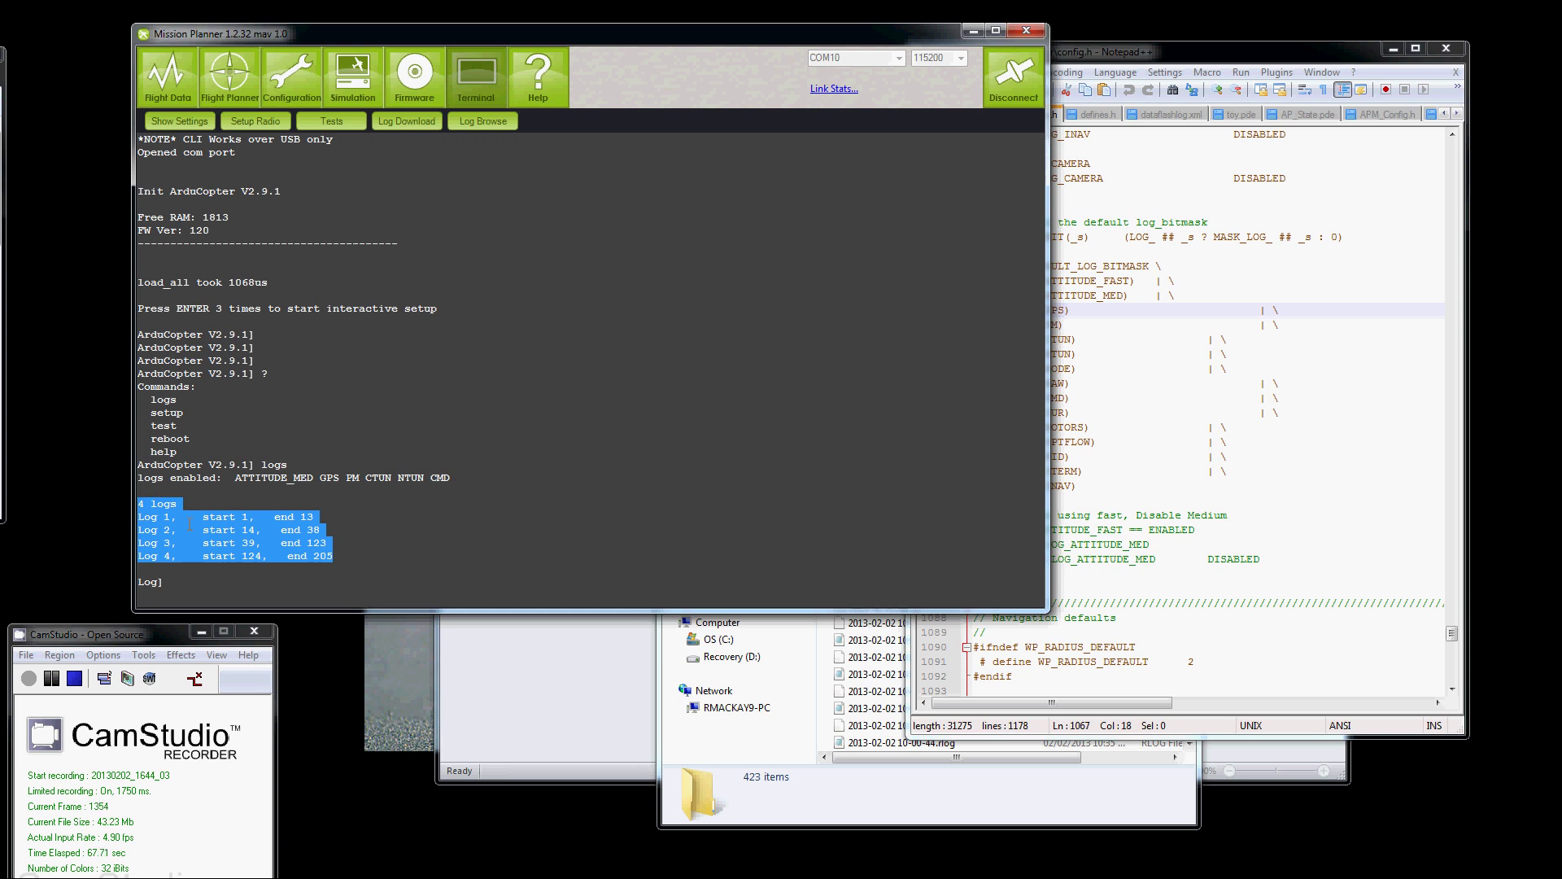
left_click(221, 518)
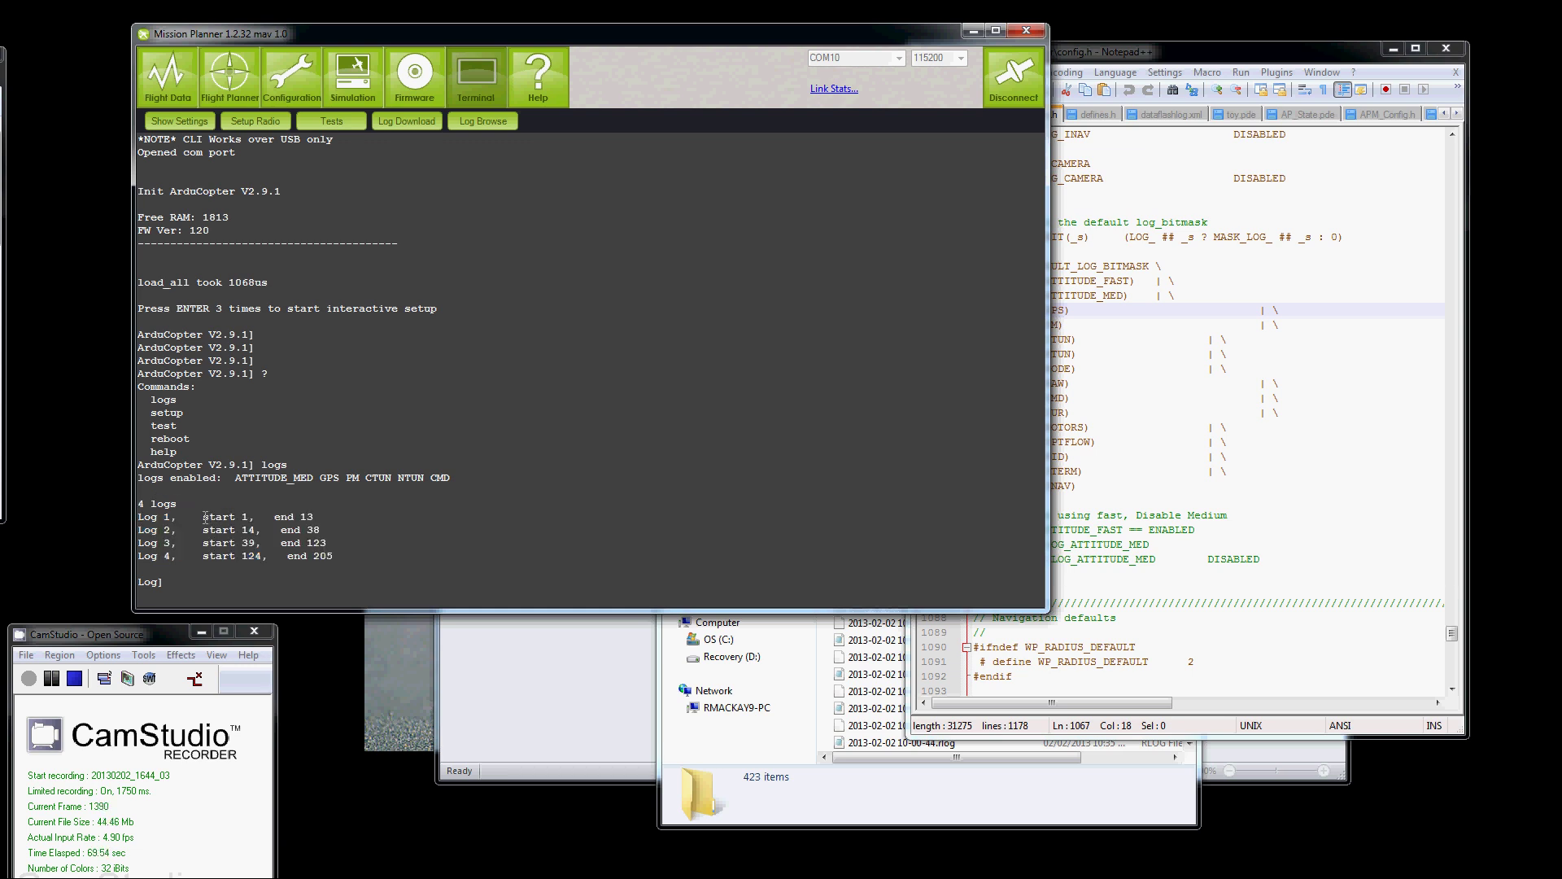
left_click_drag(205, 517, 273, 520)
left_click_drag(315, 516, 242, 509)
left_click_drag(267, 540, 364, 560)
left_click_drag(438, 478, 236, 477)
double_click(254, 478)
double_click(349, 480)
left_click_drag(364, 478, 428, 482)
left_click(1211, 61)
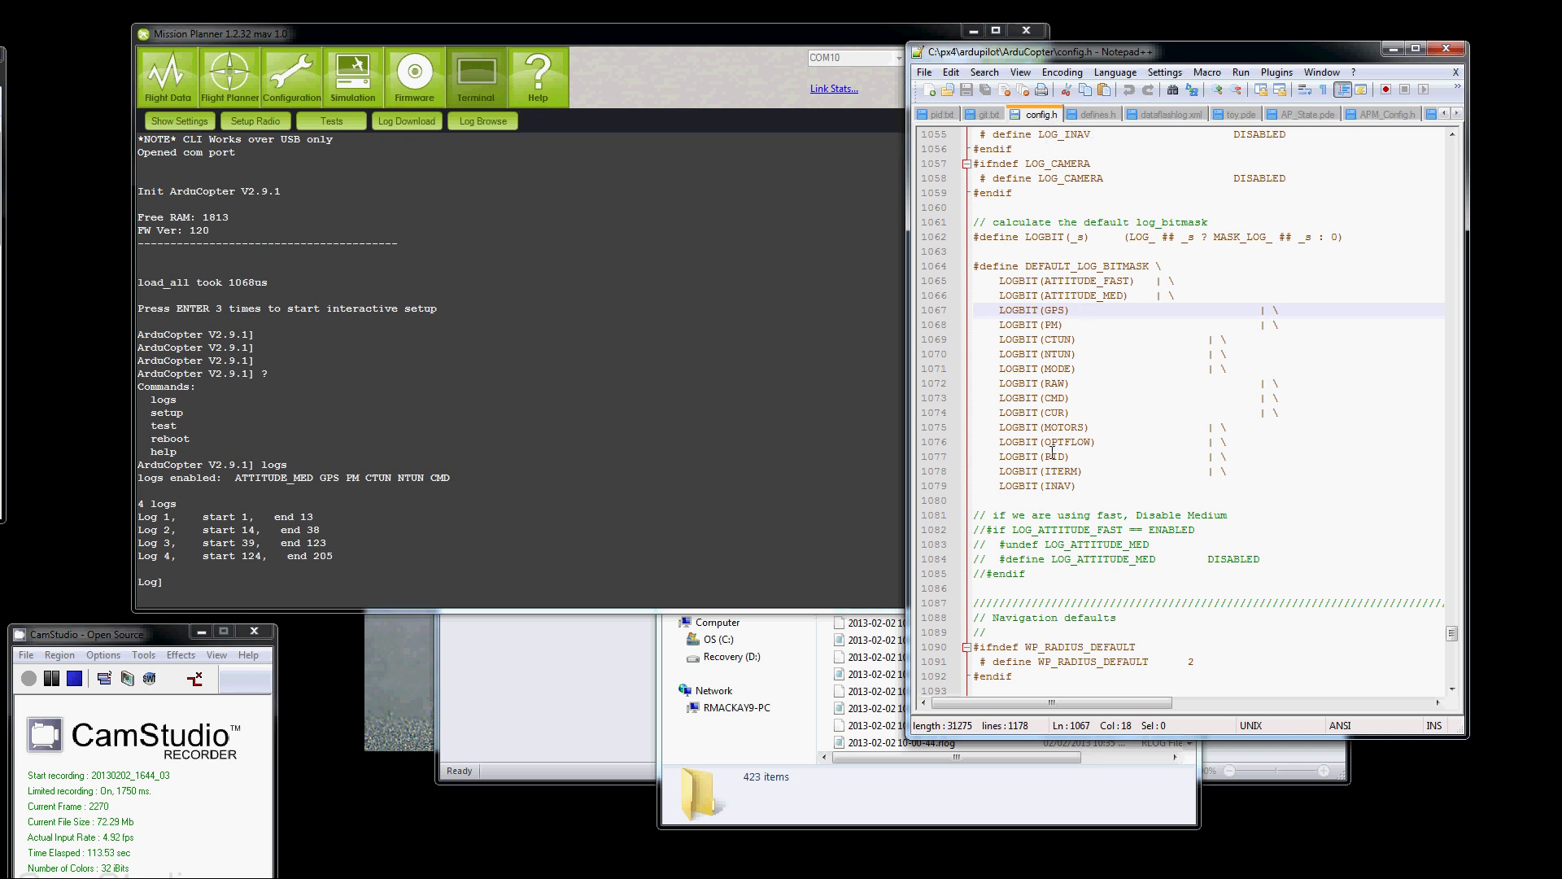
Point out the MODE and RAW bits in config.h's default log bitmask, moving Notepad++ right.
left_click_drag(1223, 493, 1092, 294)
left_click(1092, 295)
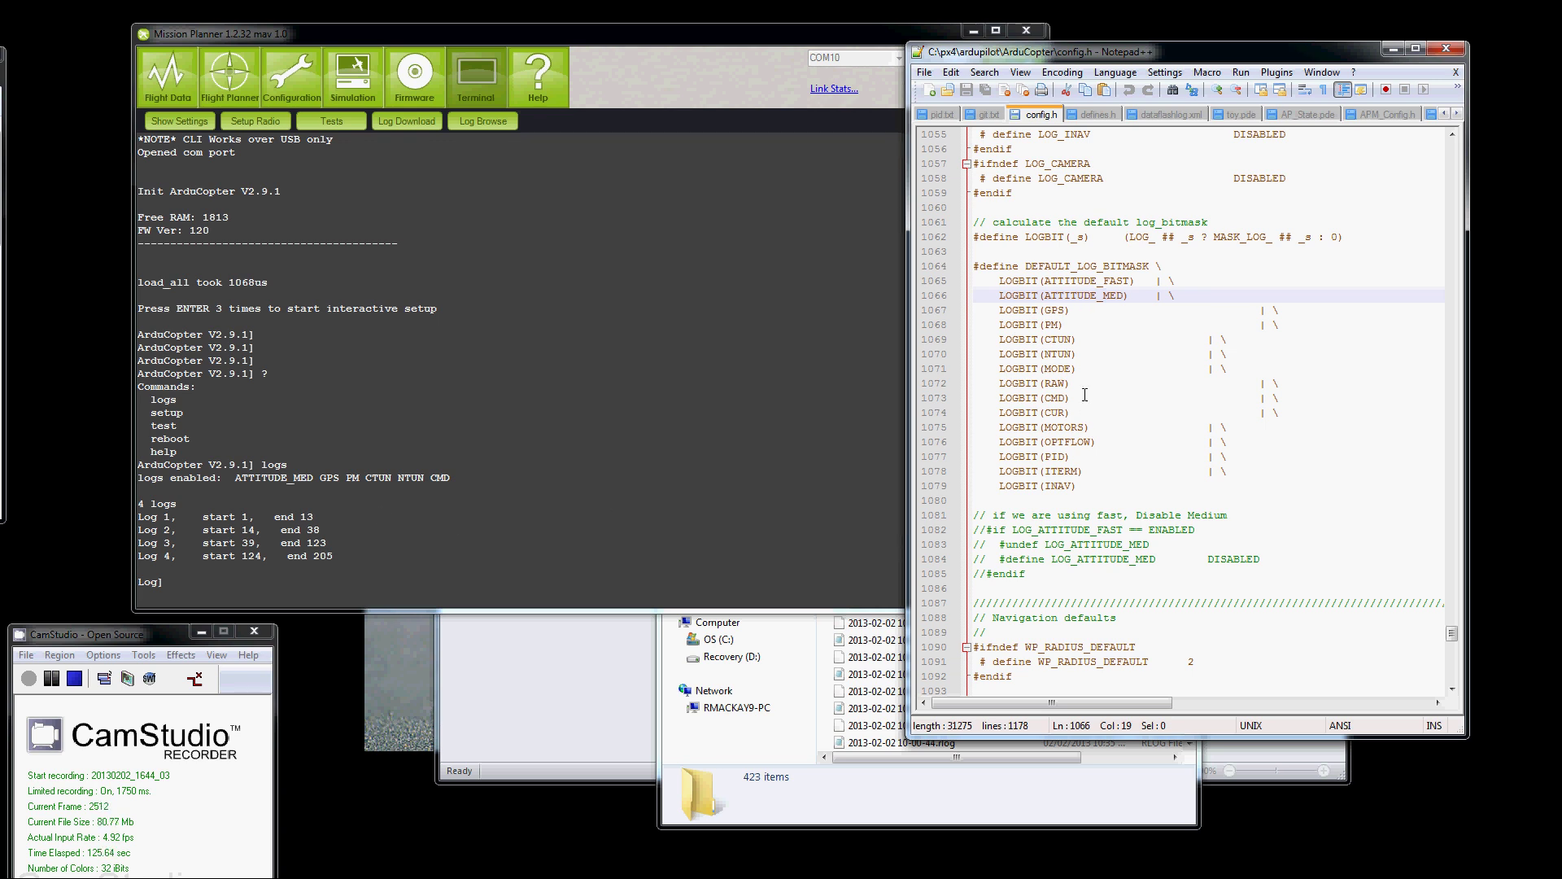
left_click(1058, 394)
double_click(1056, 369)
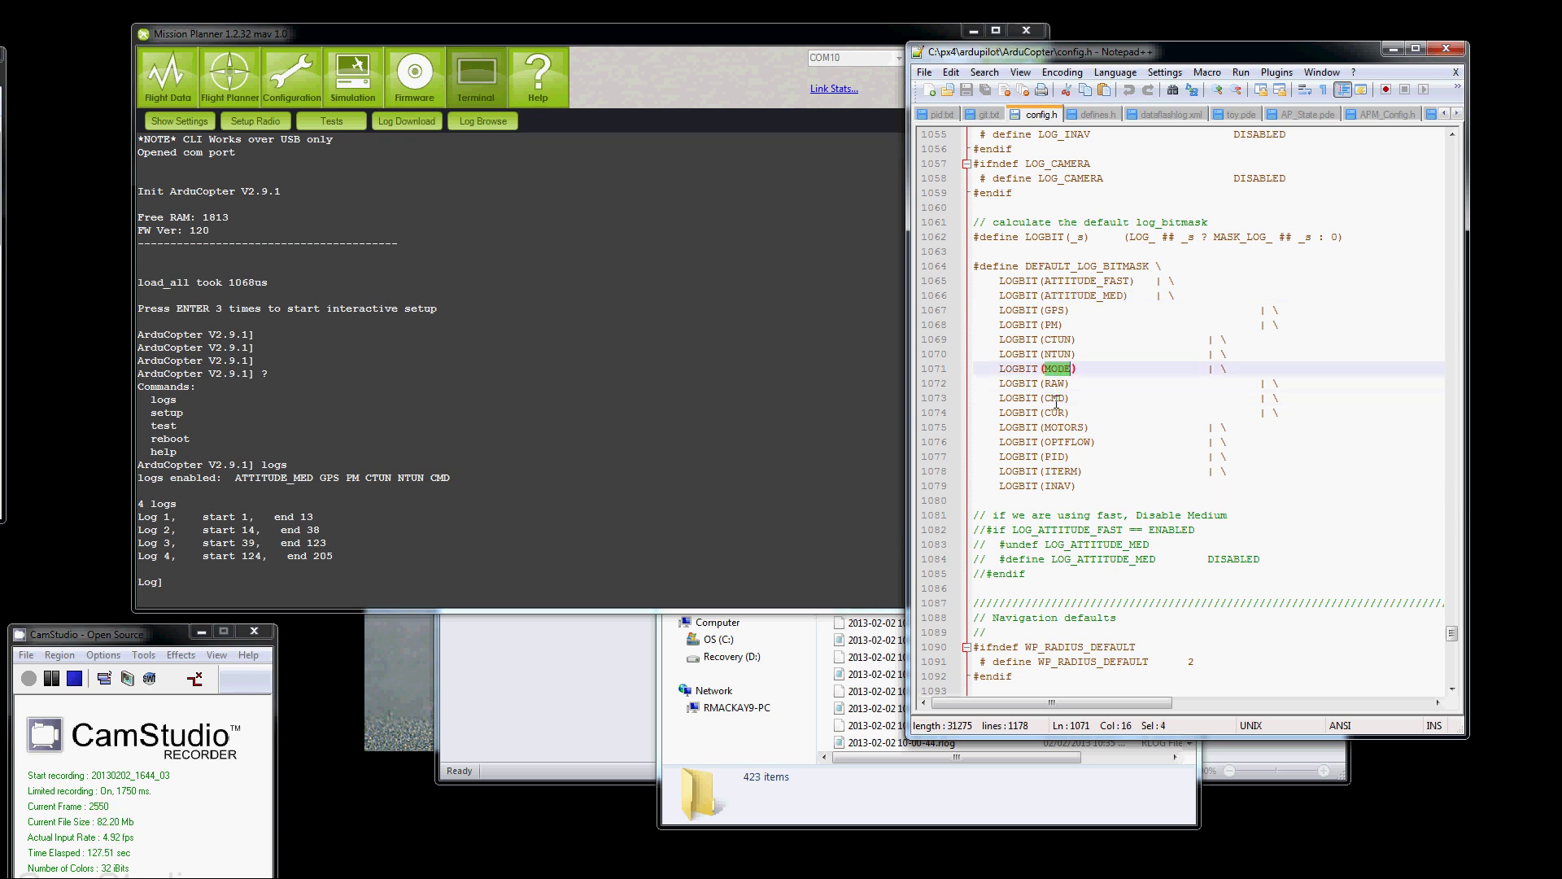
double_click(1056, 383)
left_click(543, 578)
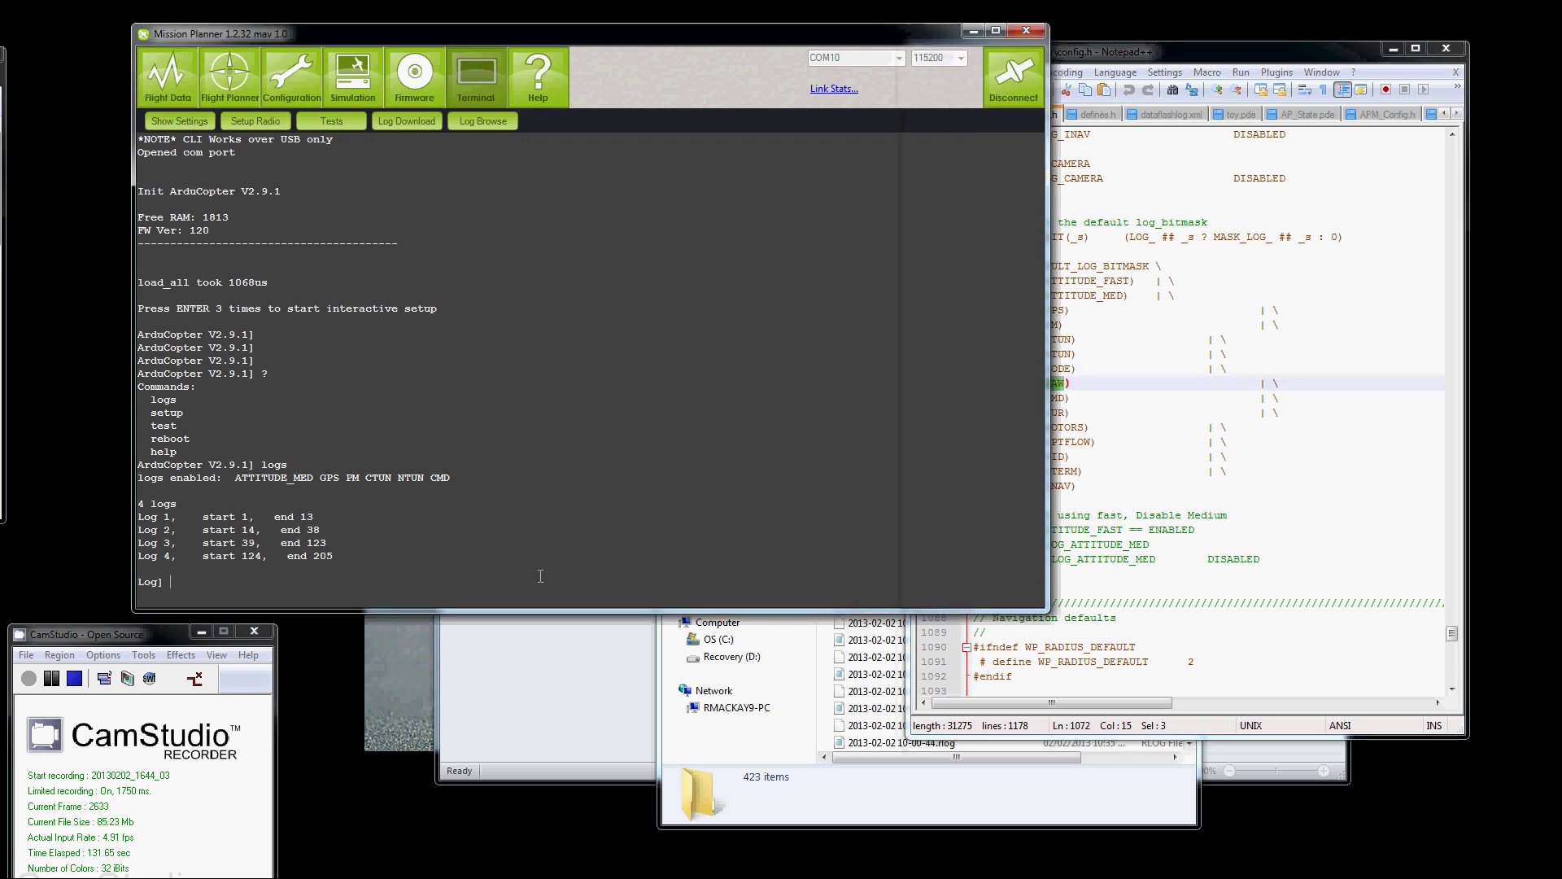
left_click_drag(1093, 50, 1207, 43)
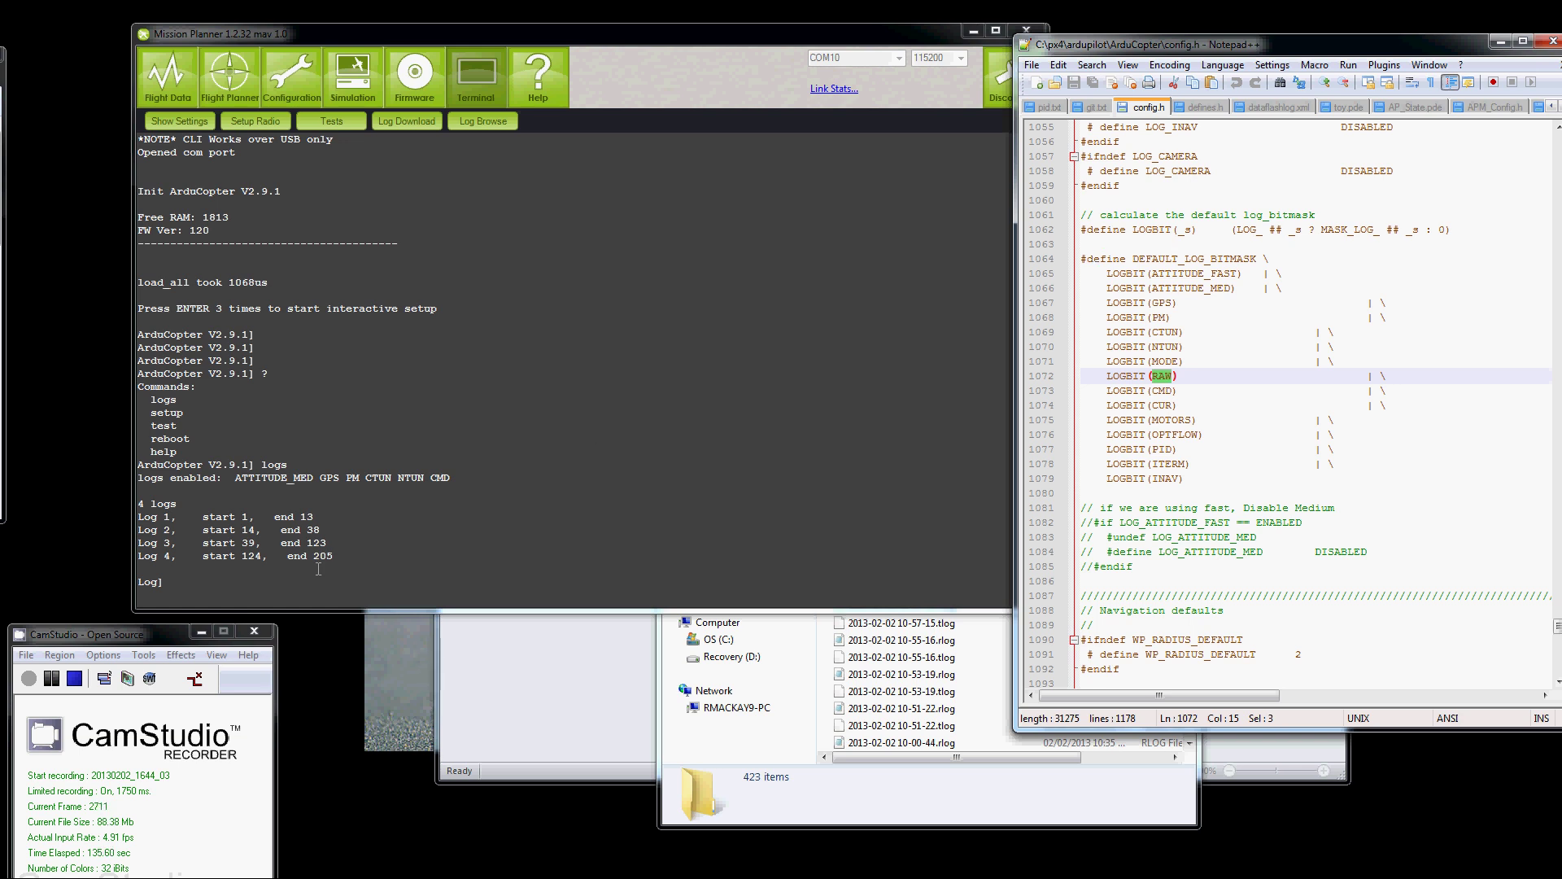
left_click(318, 572)
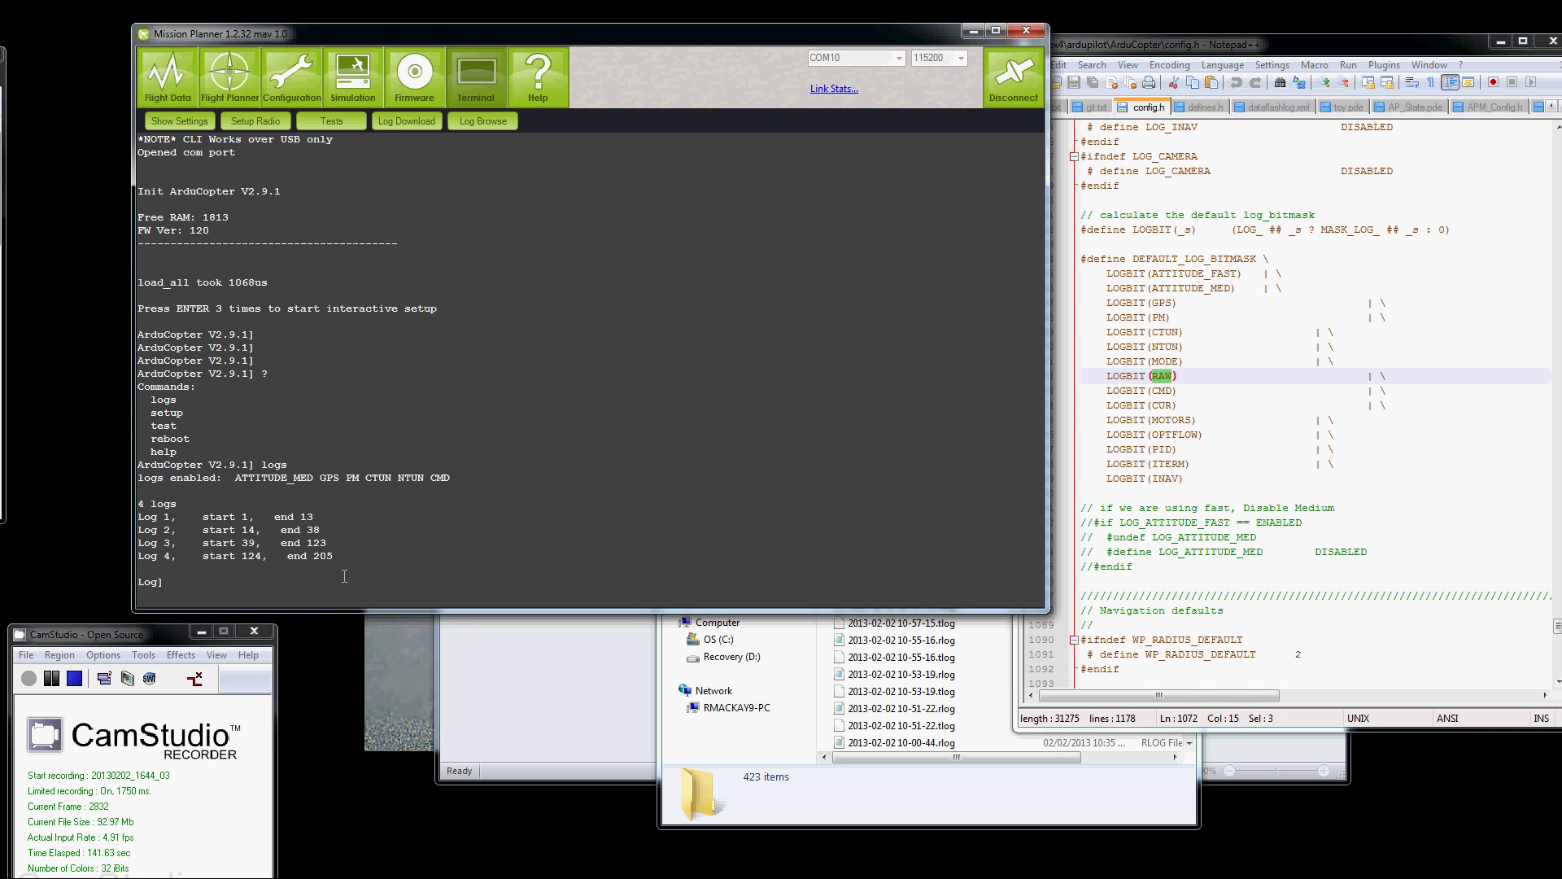
Enable RAW logging with 'enable RAW' and highlight it in the enabled list.
type("enable RAW")
key("Return")
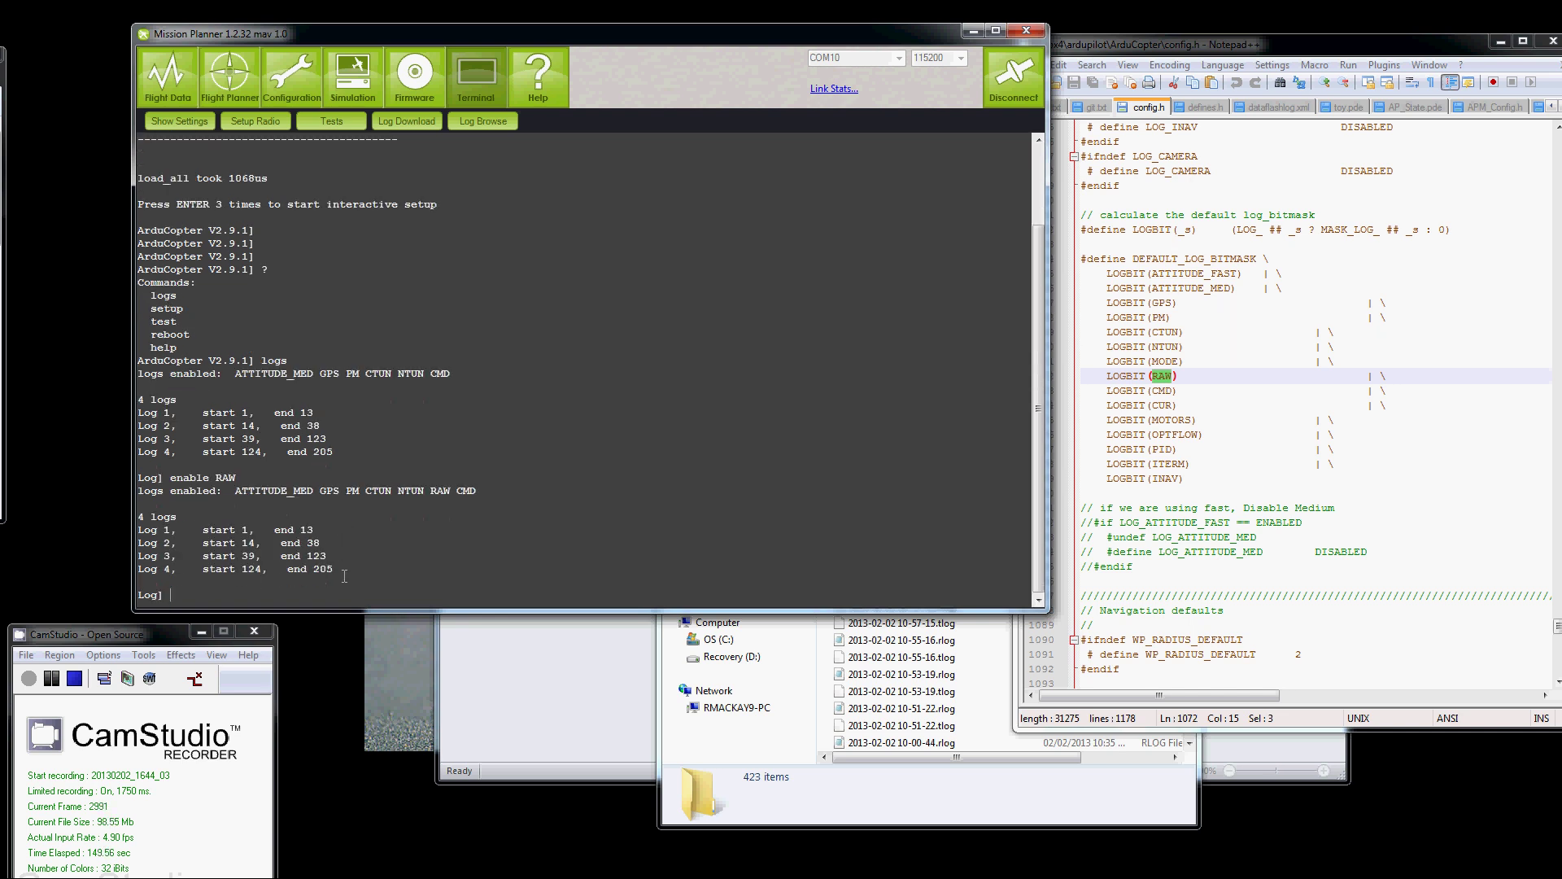
double_click(440, 490)
scroll(449, 498, "up", 1)
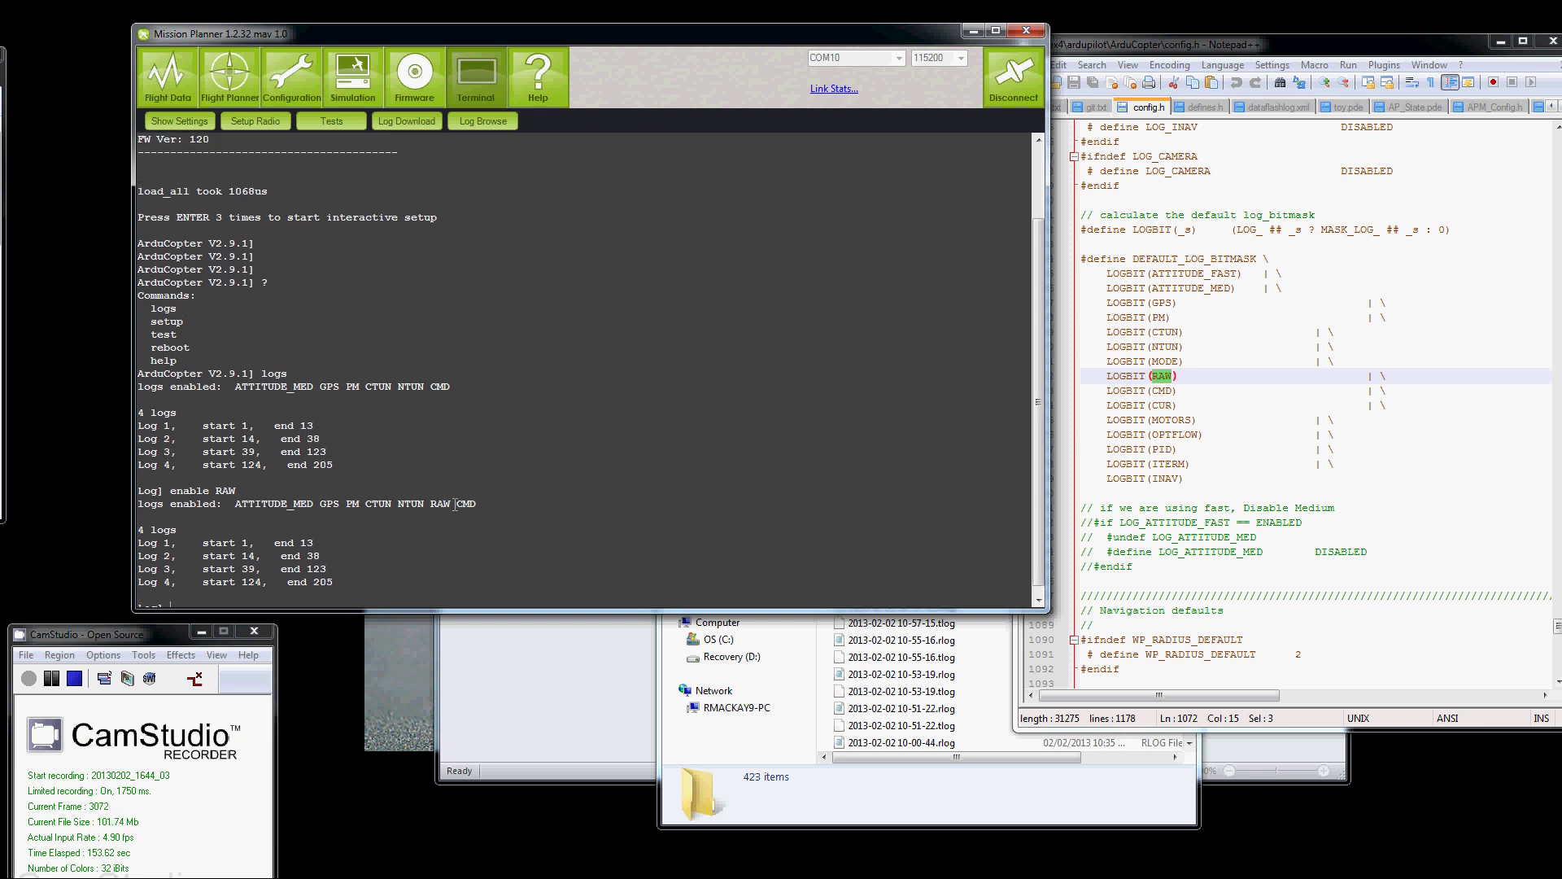
Disable GPS logging, then re-enable it.
type("disable")
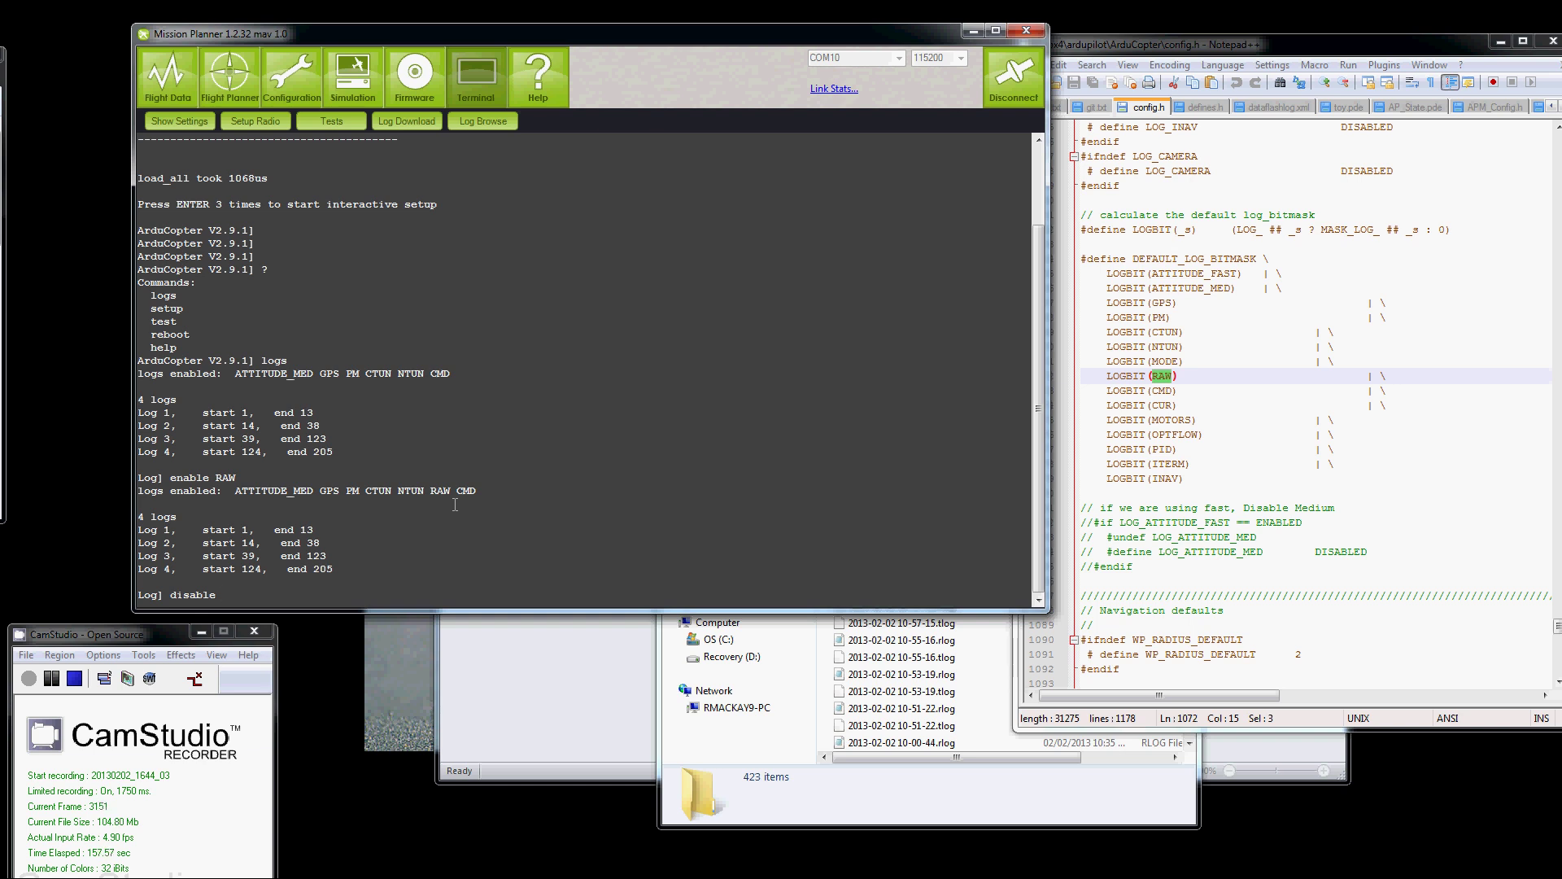
type(" GPS")
key("Return")
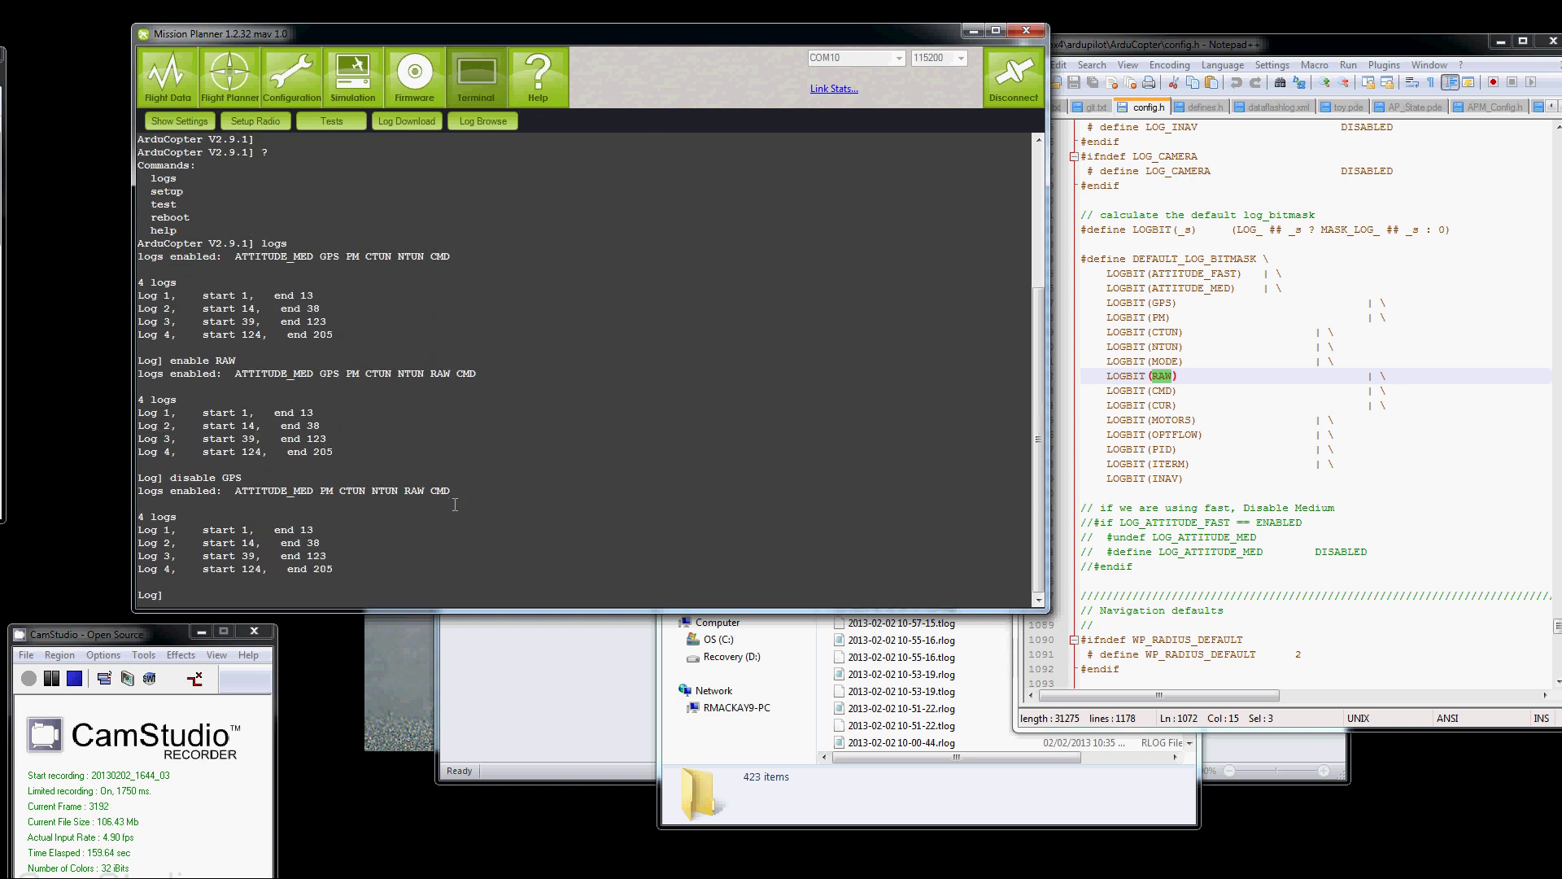
type("enable GPS")
key("Return")
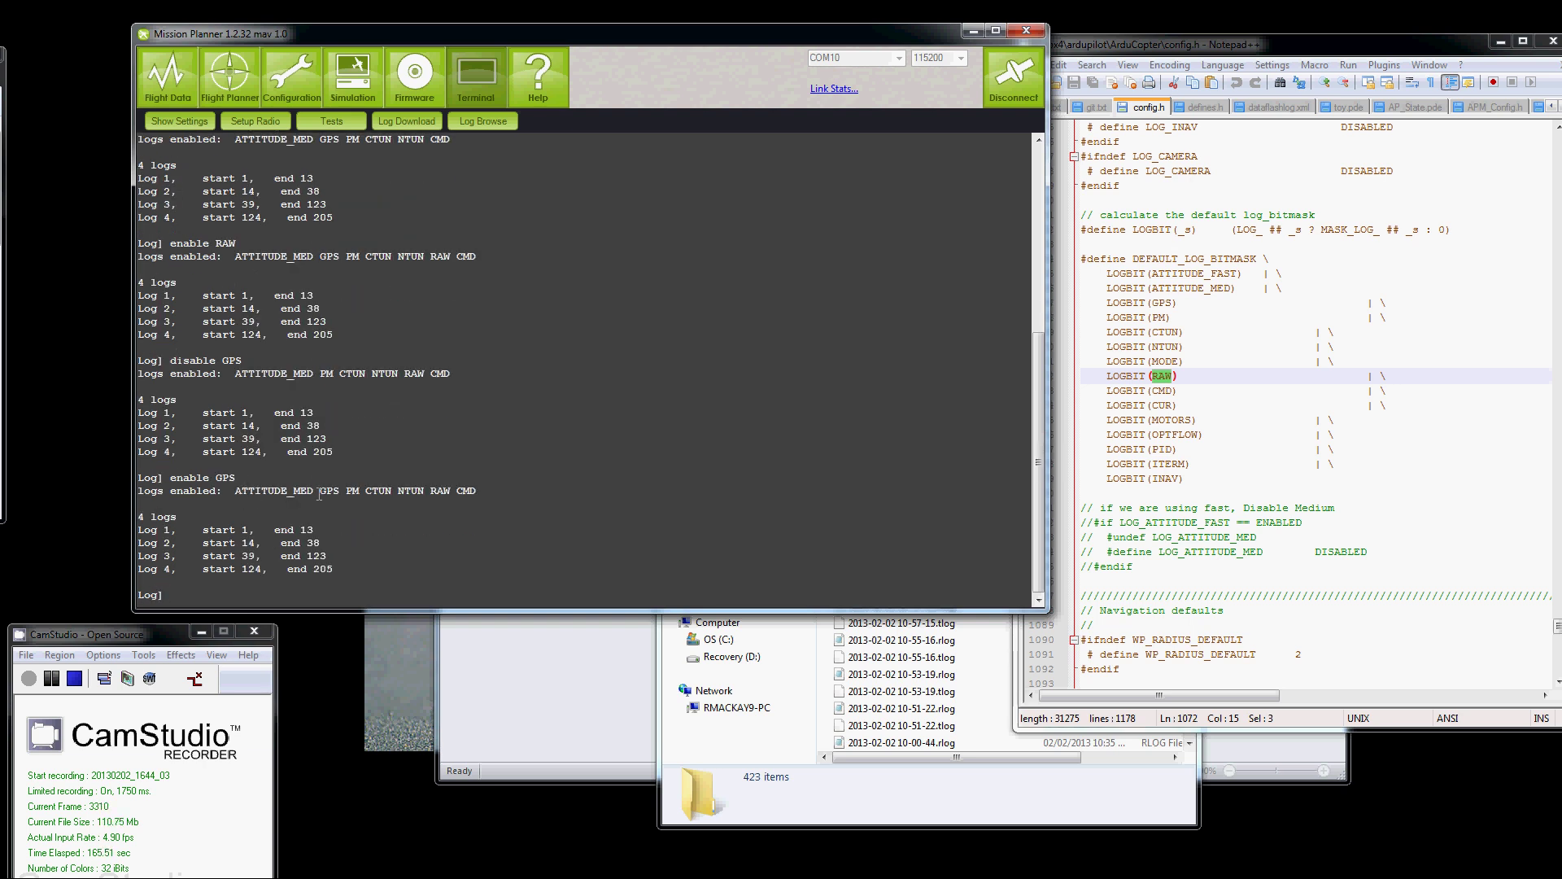
Compare config.h's ATTITUDE_FAST bit with the terminal's enabled log types.
double_click(1202, 274)
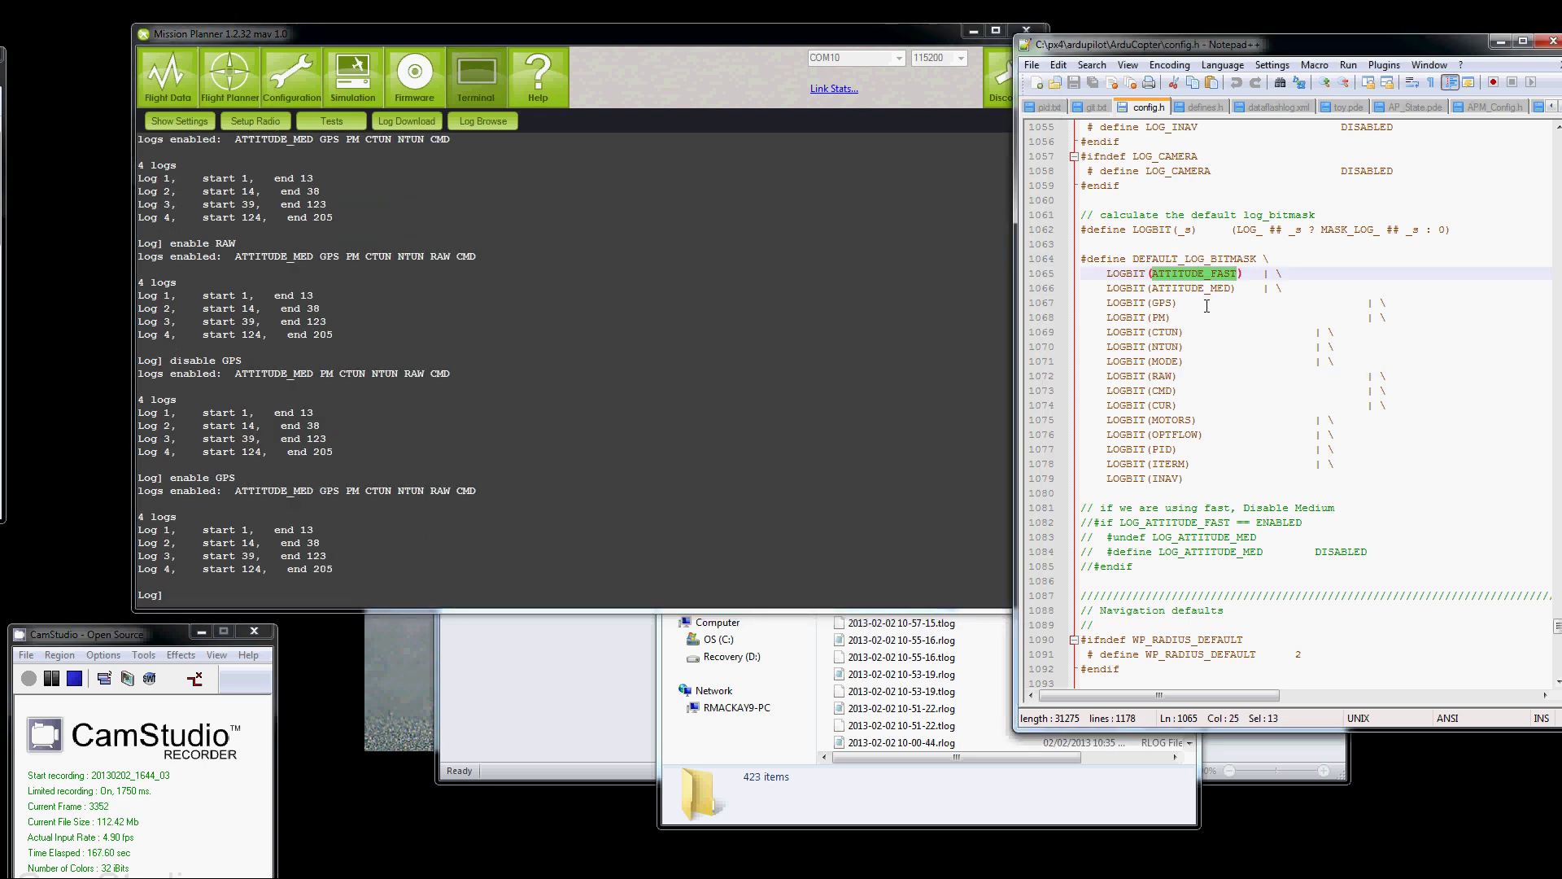
left_click(1192, 289)
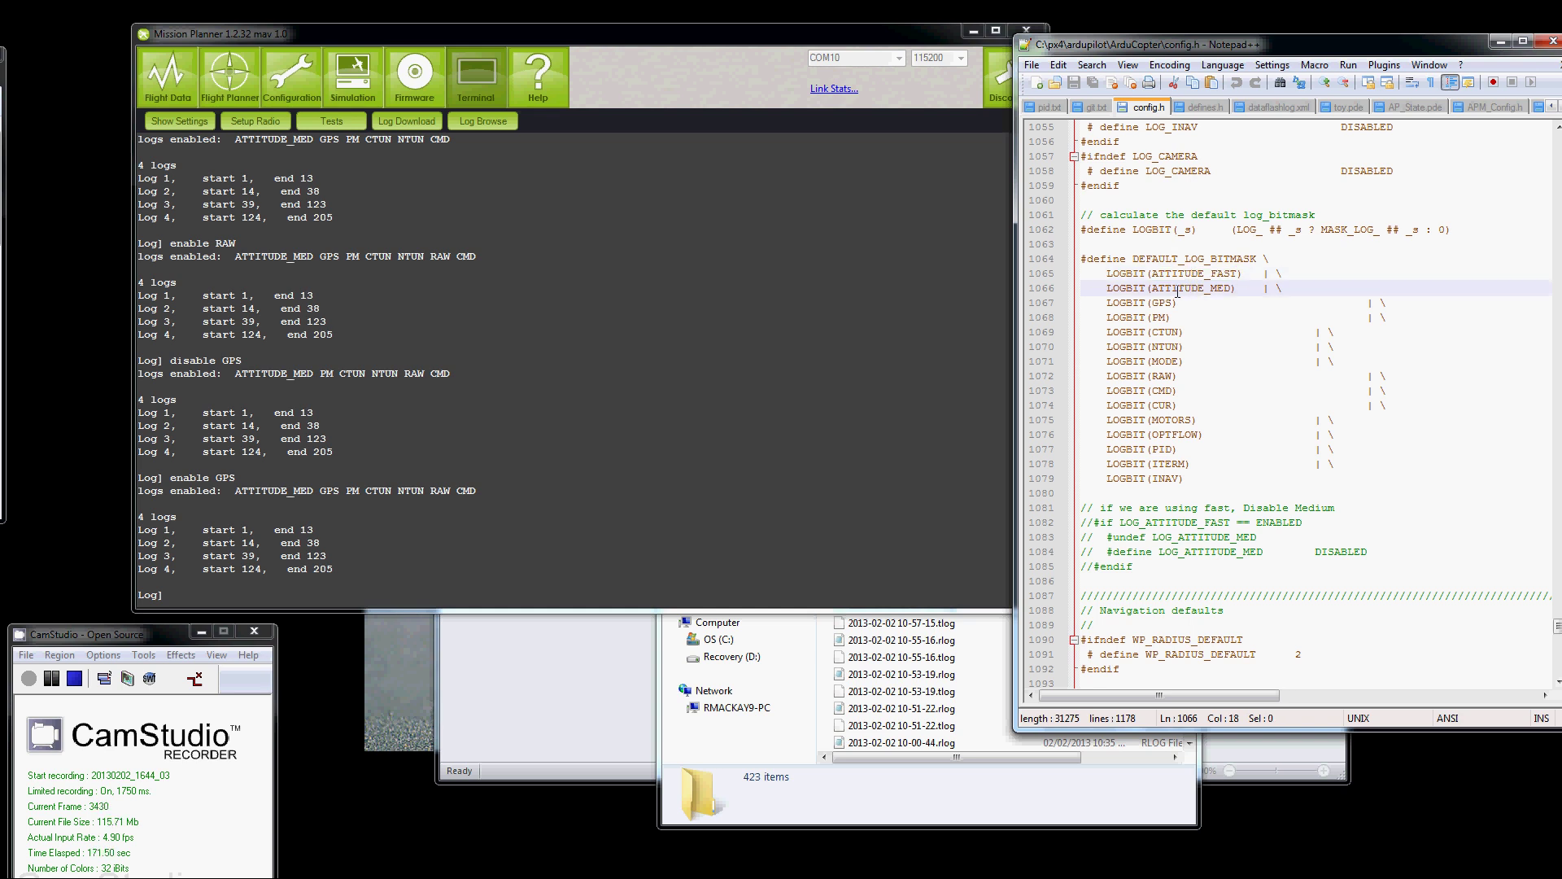
left_click(350, 493)
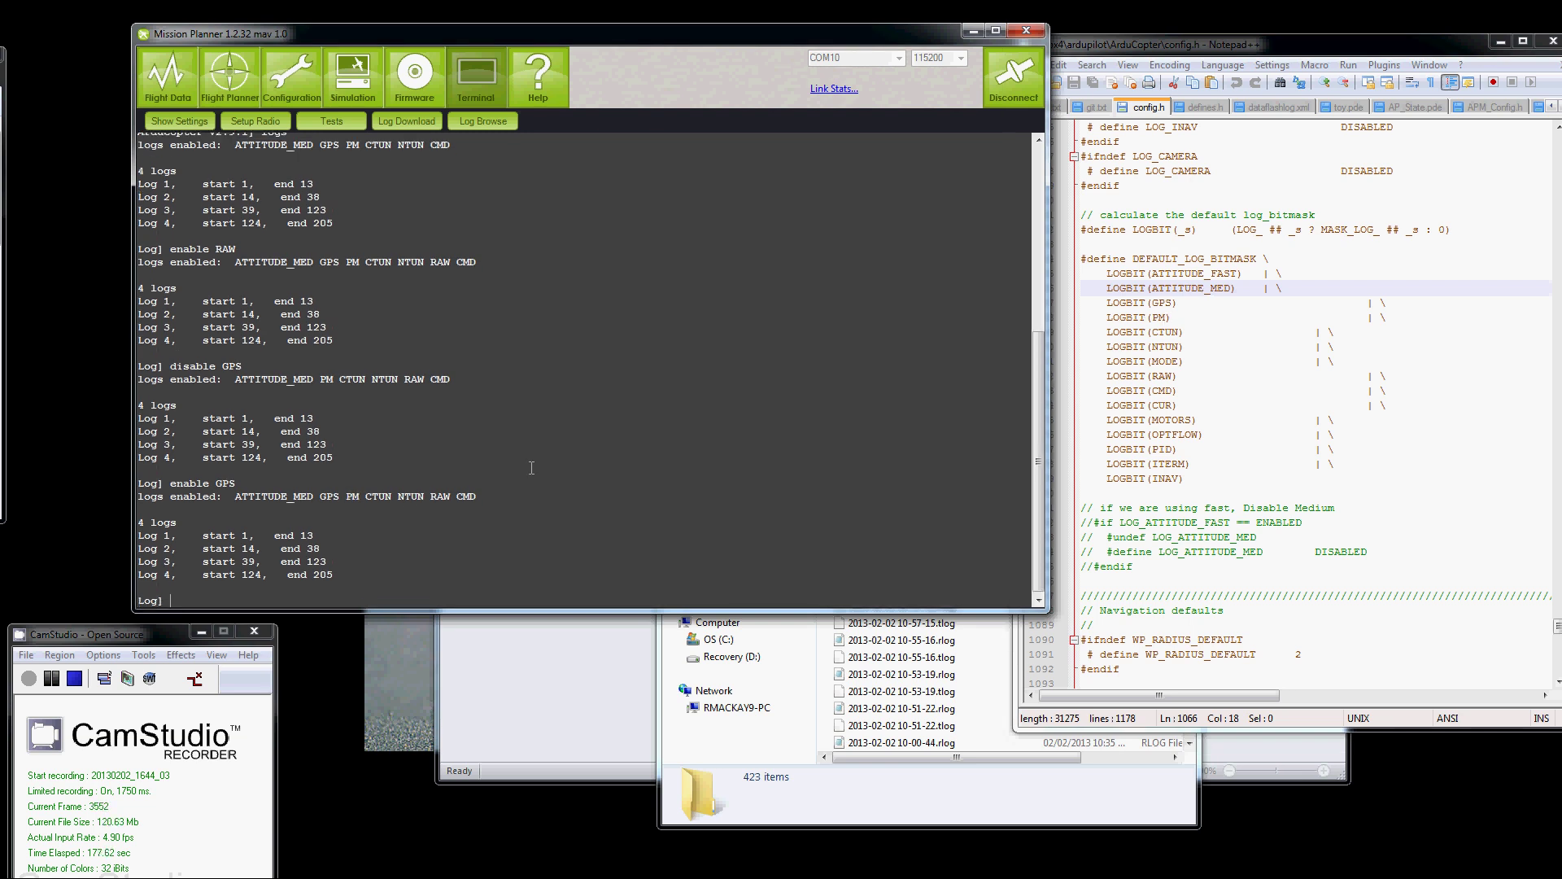
left_click_drag(358, 496, 456, 504)
Disable RAW logging and enable MOTORS logging.
type("disable RAW")
key("Return")
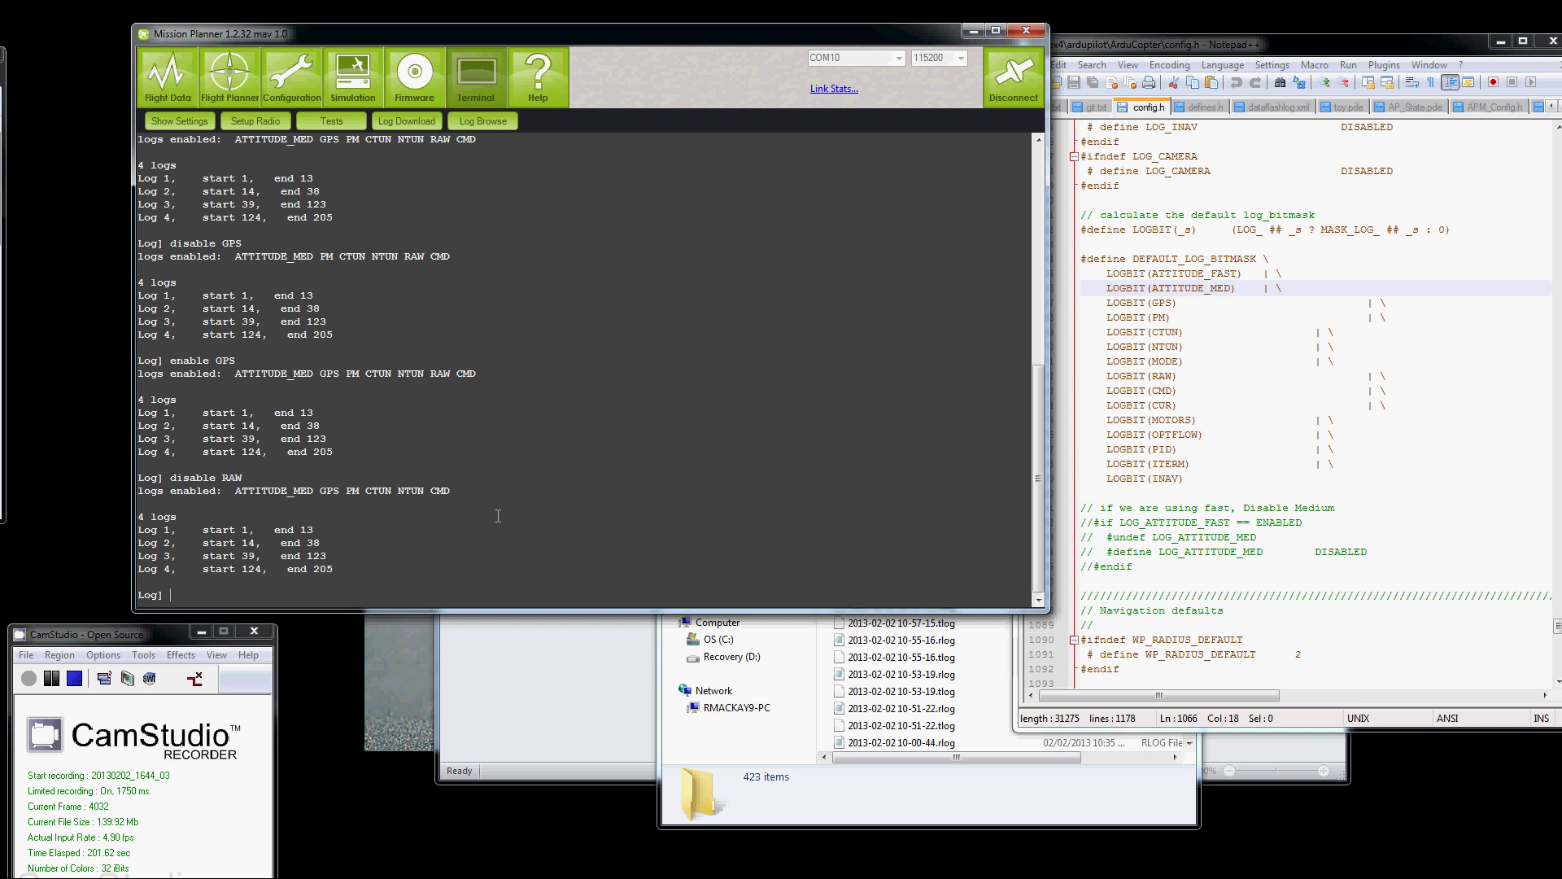
type("enable MOTORS")
key("Return")
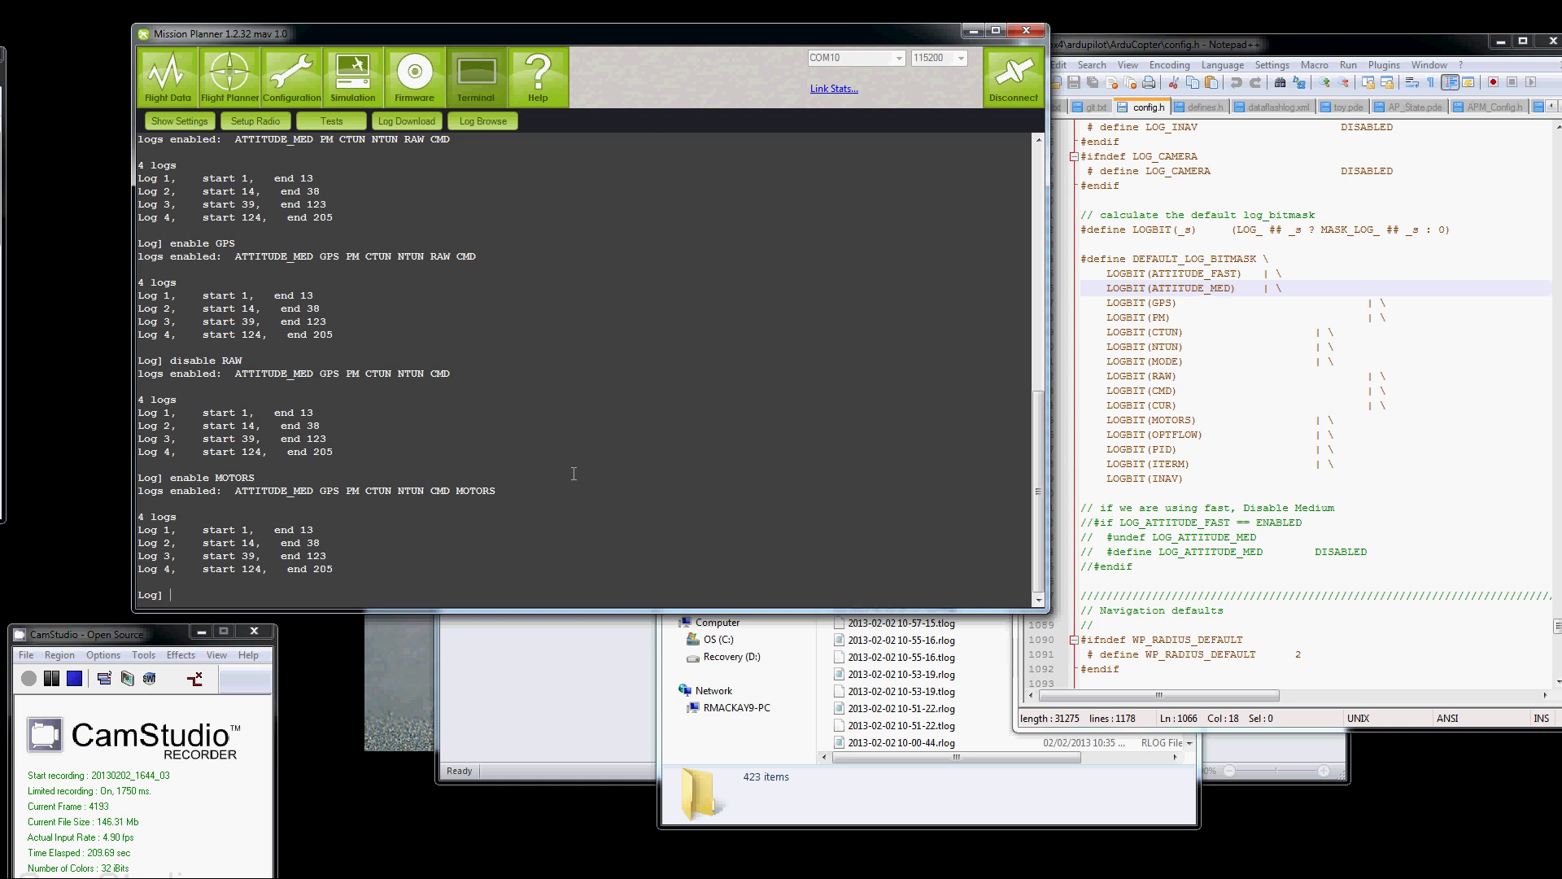
Check the PID, ITERM and INAV log bit names in config.h.
double_click(1160, 449)
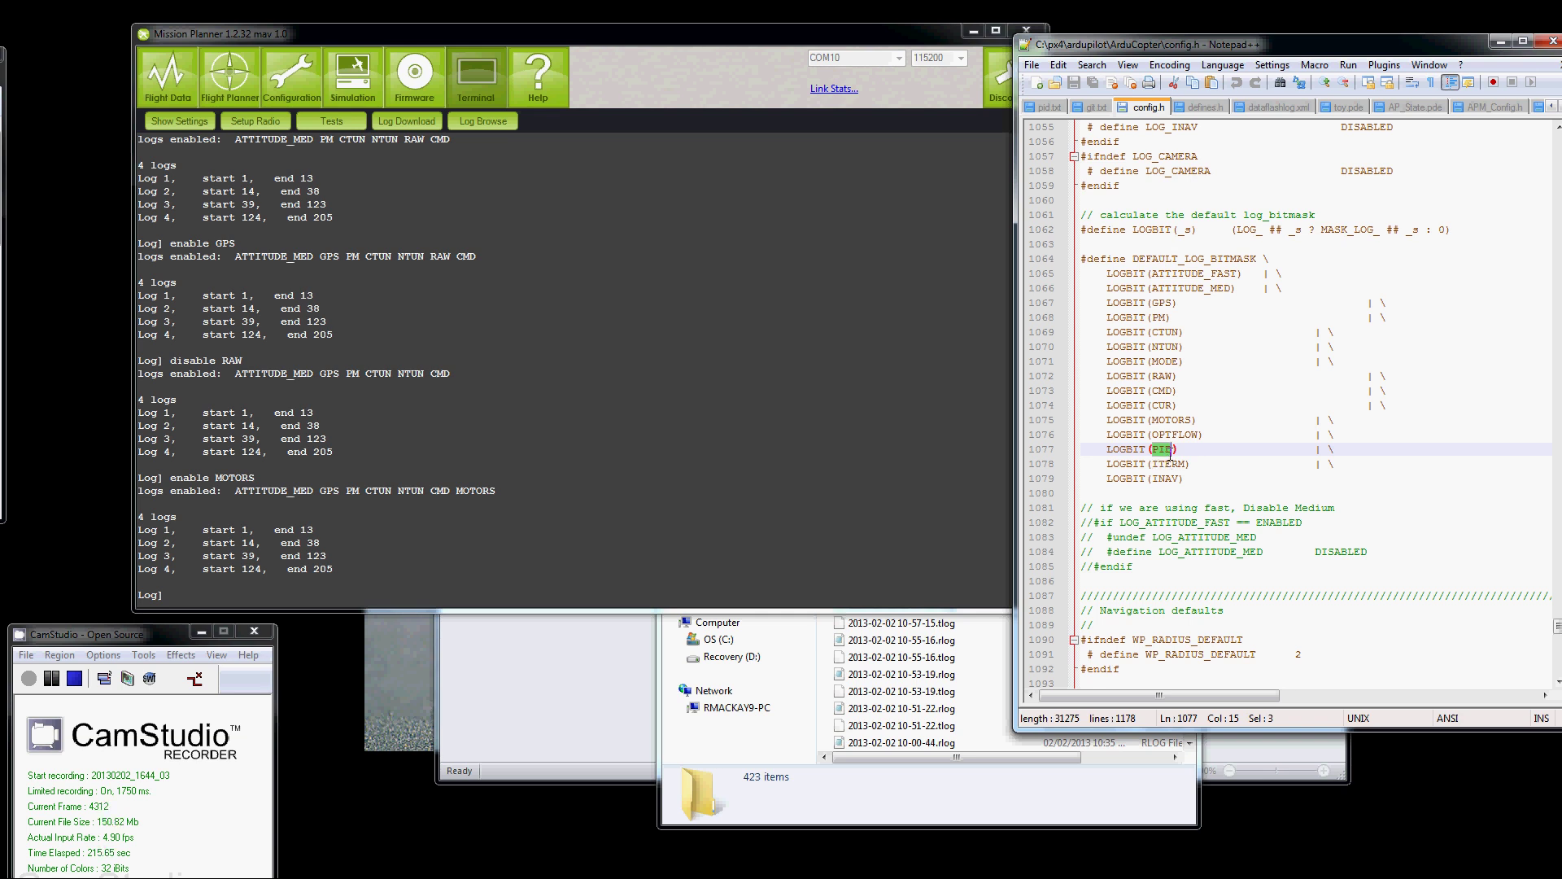
left_click(1170, 453)
left_click_drag(1159, 450, 1157, 463)
double_click(1164, 454)
double_click(1168, 464)
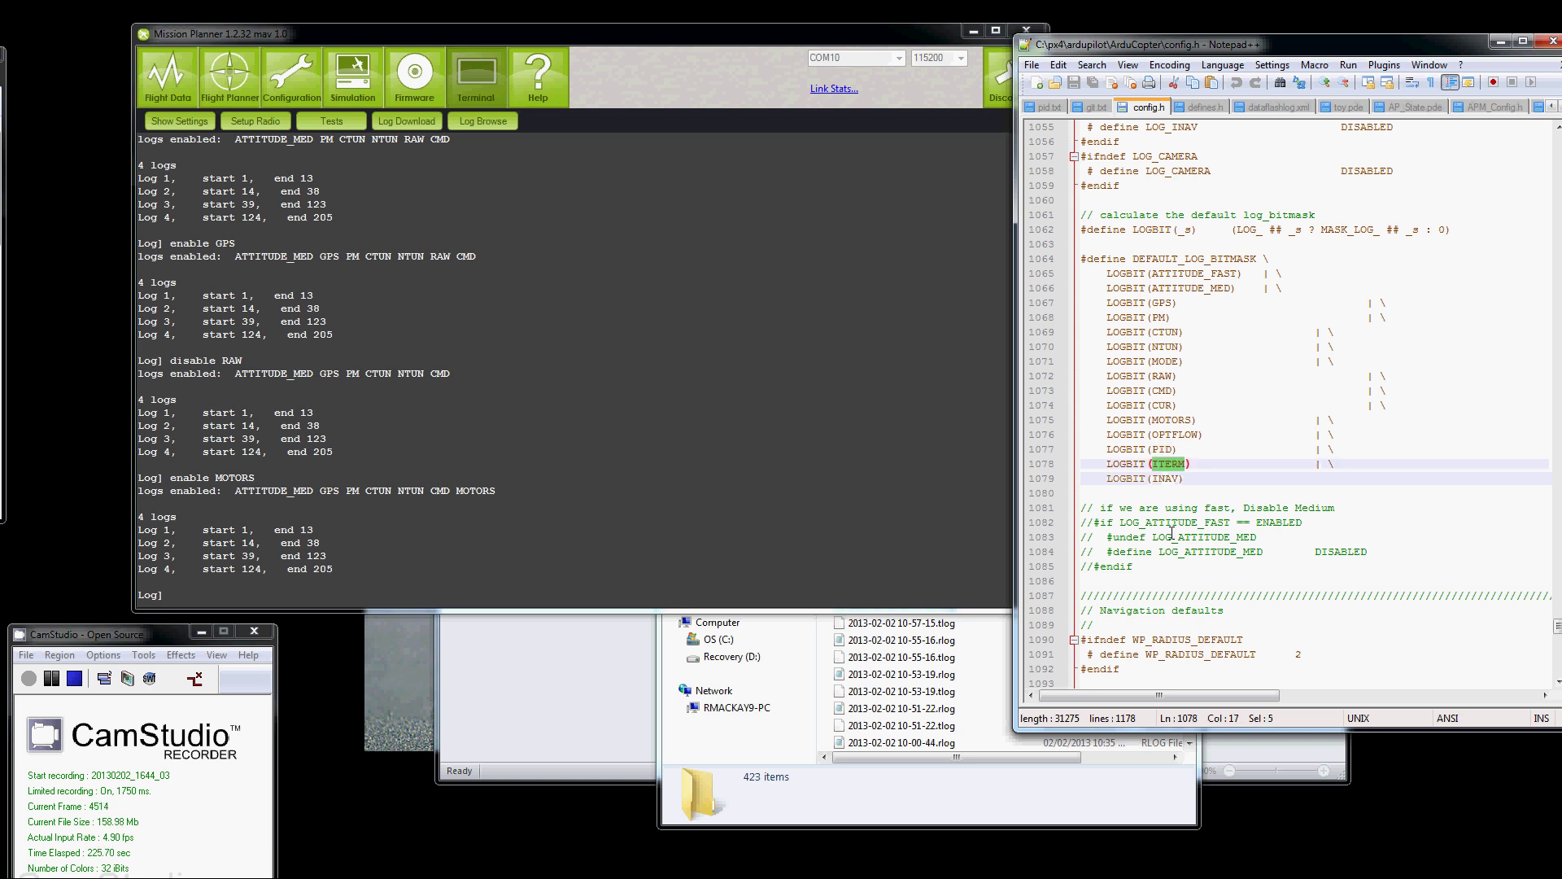
double_click(1164, 480)
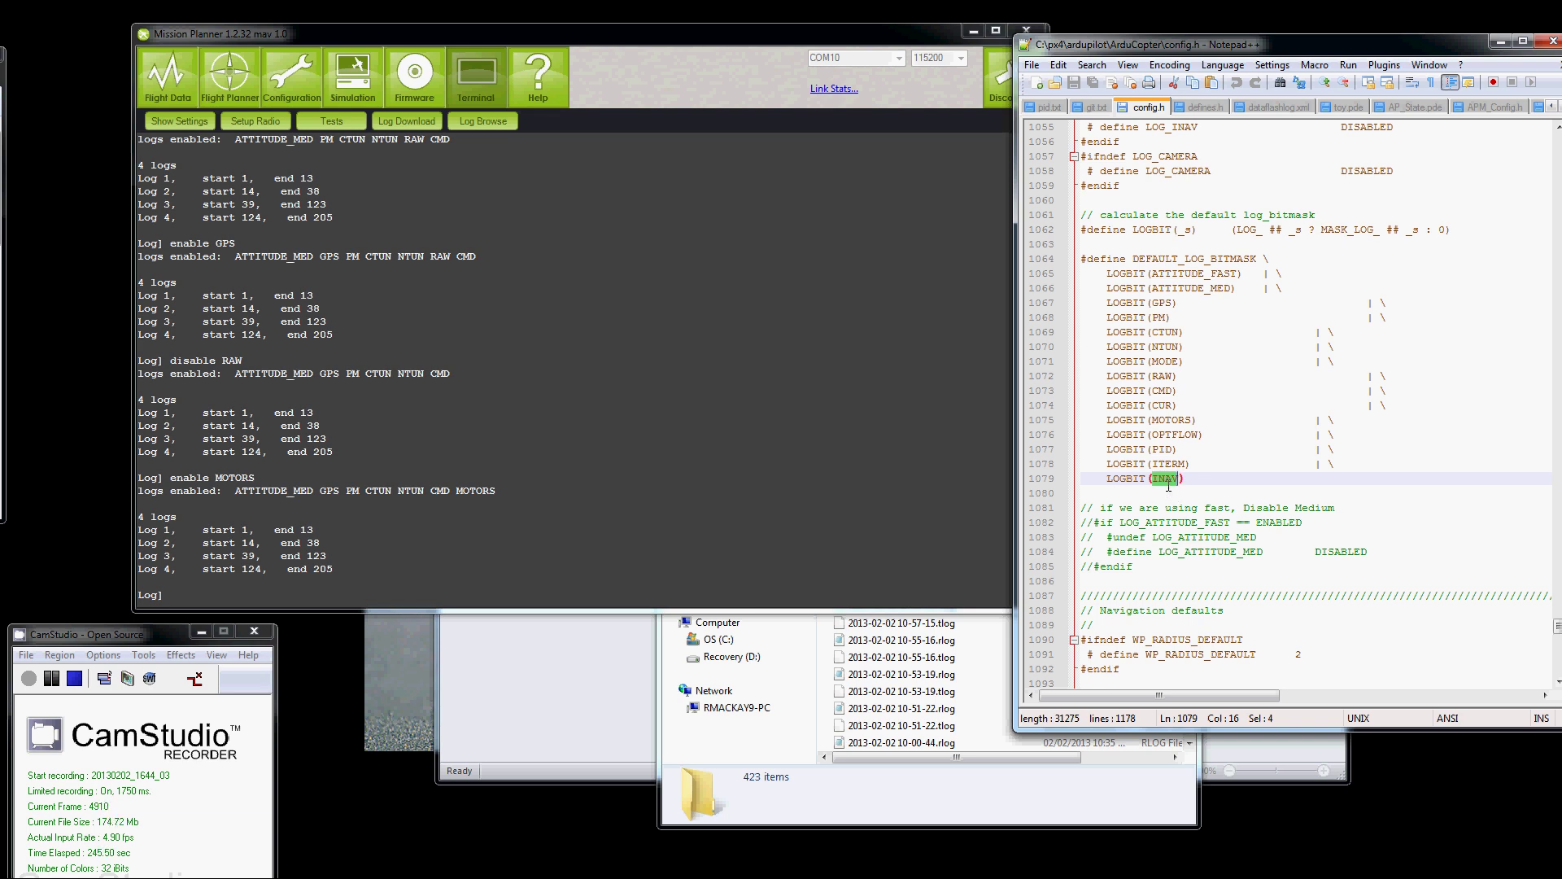
Enable INAV logging and confirm it in the enabled log types.
left_click(616, 536)
type("enable")
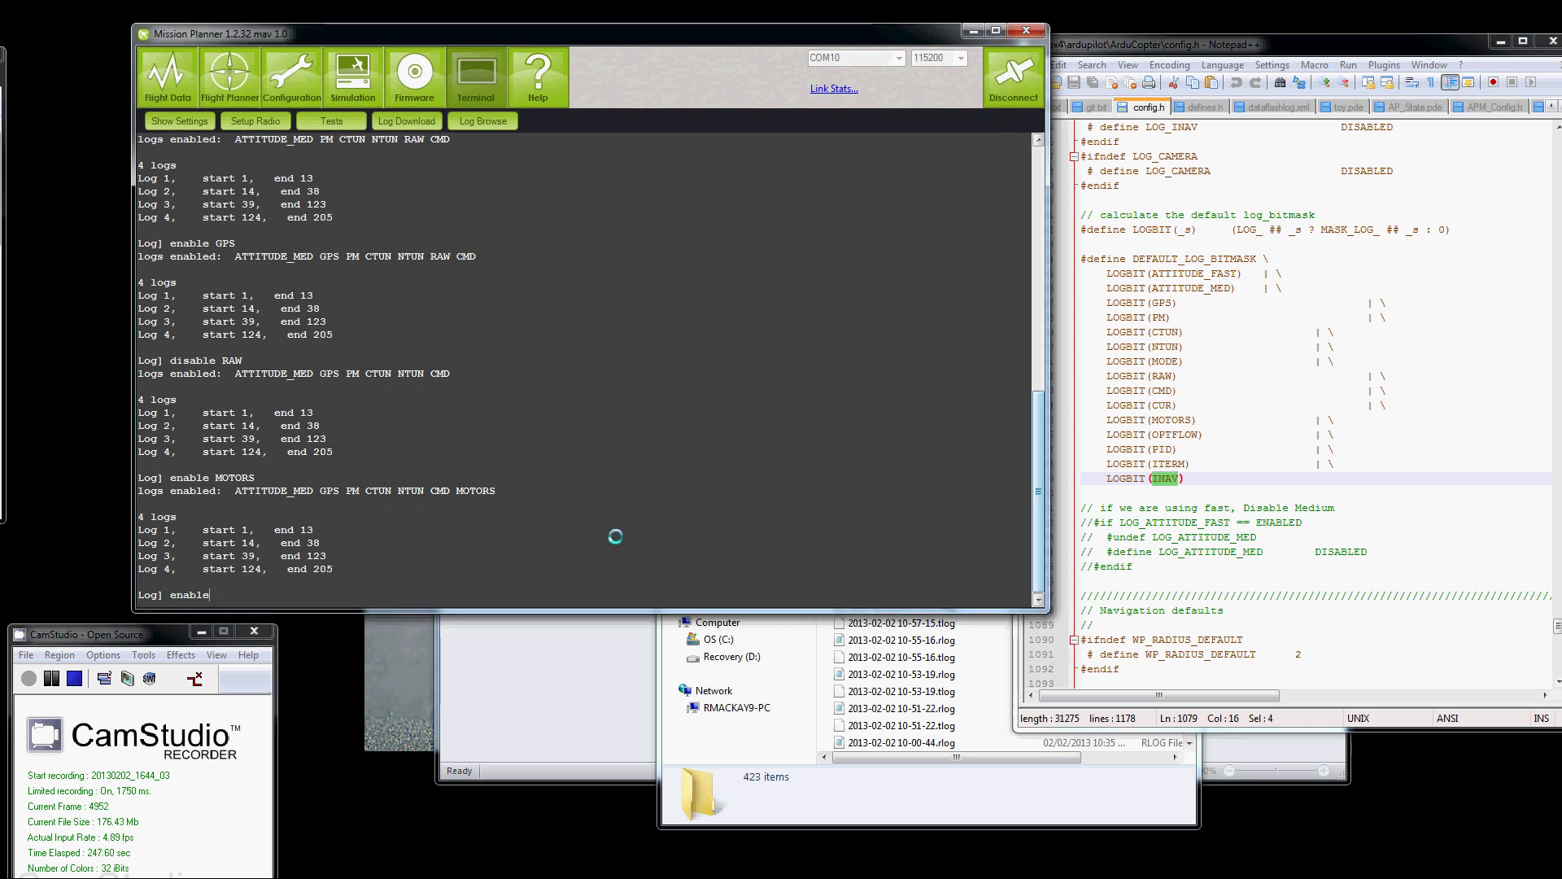
type(" INAV")
key("Return")
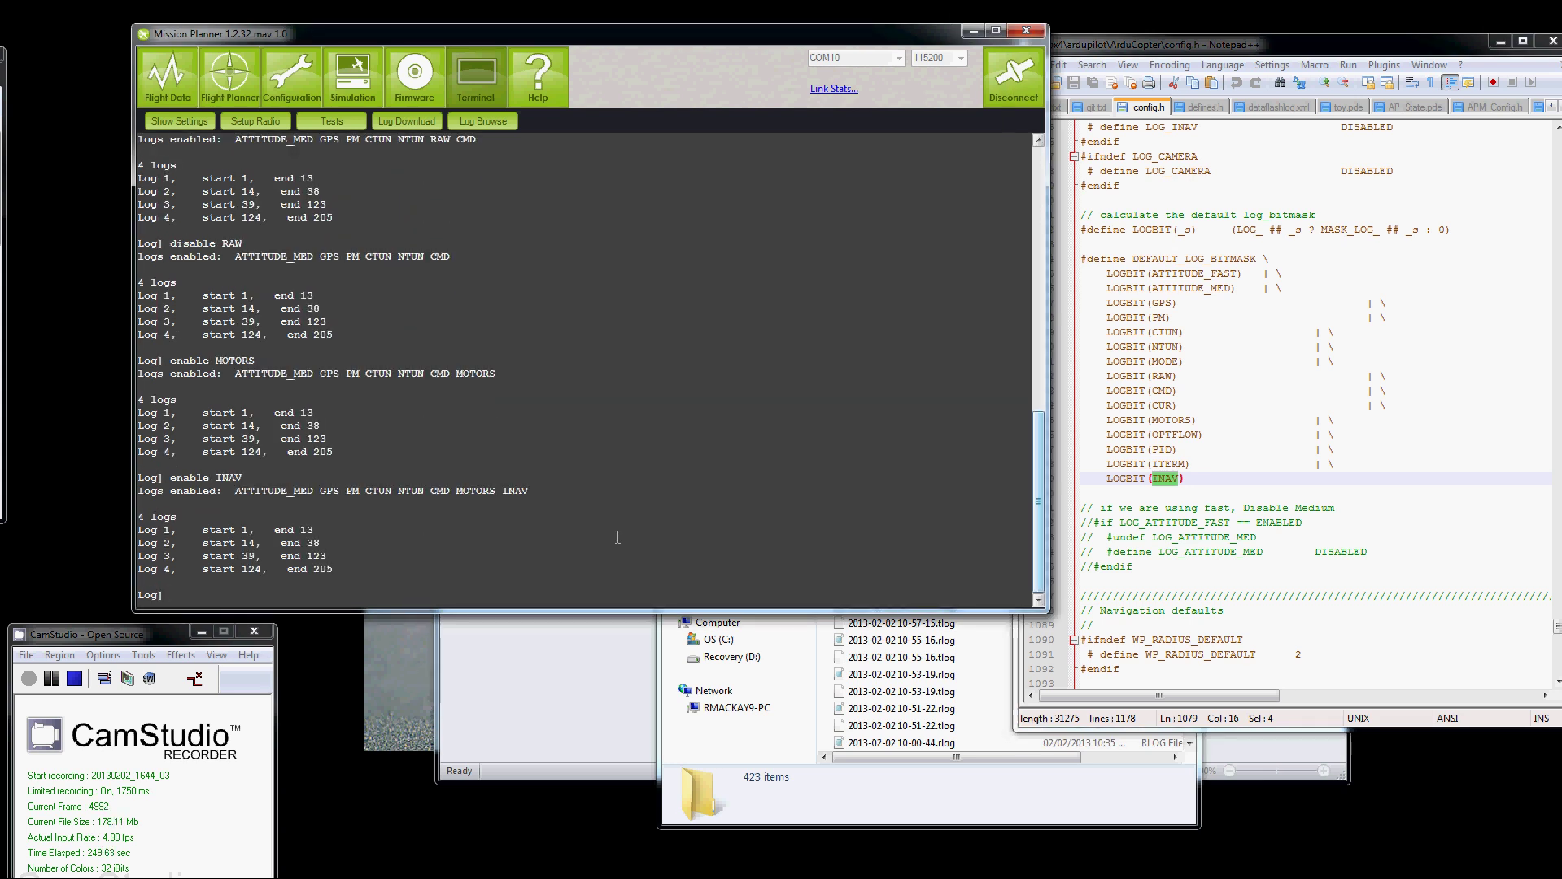
double_click(515, 491)
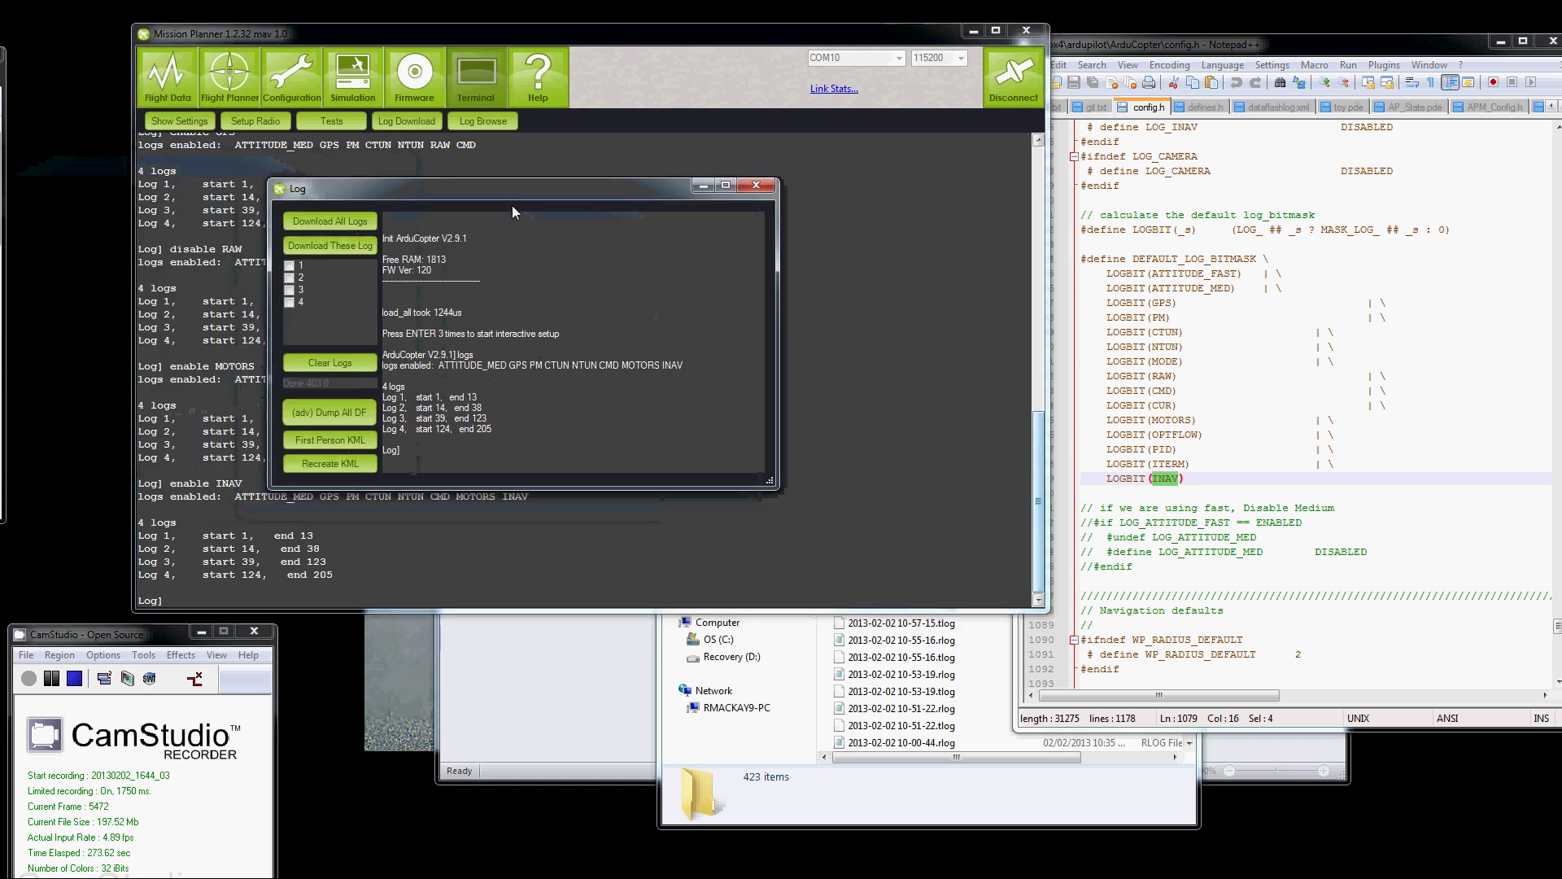
left_click(289, 277)
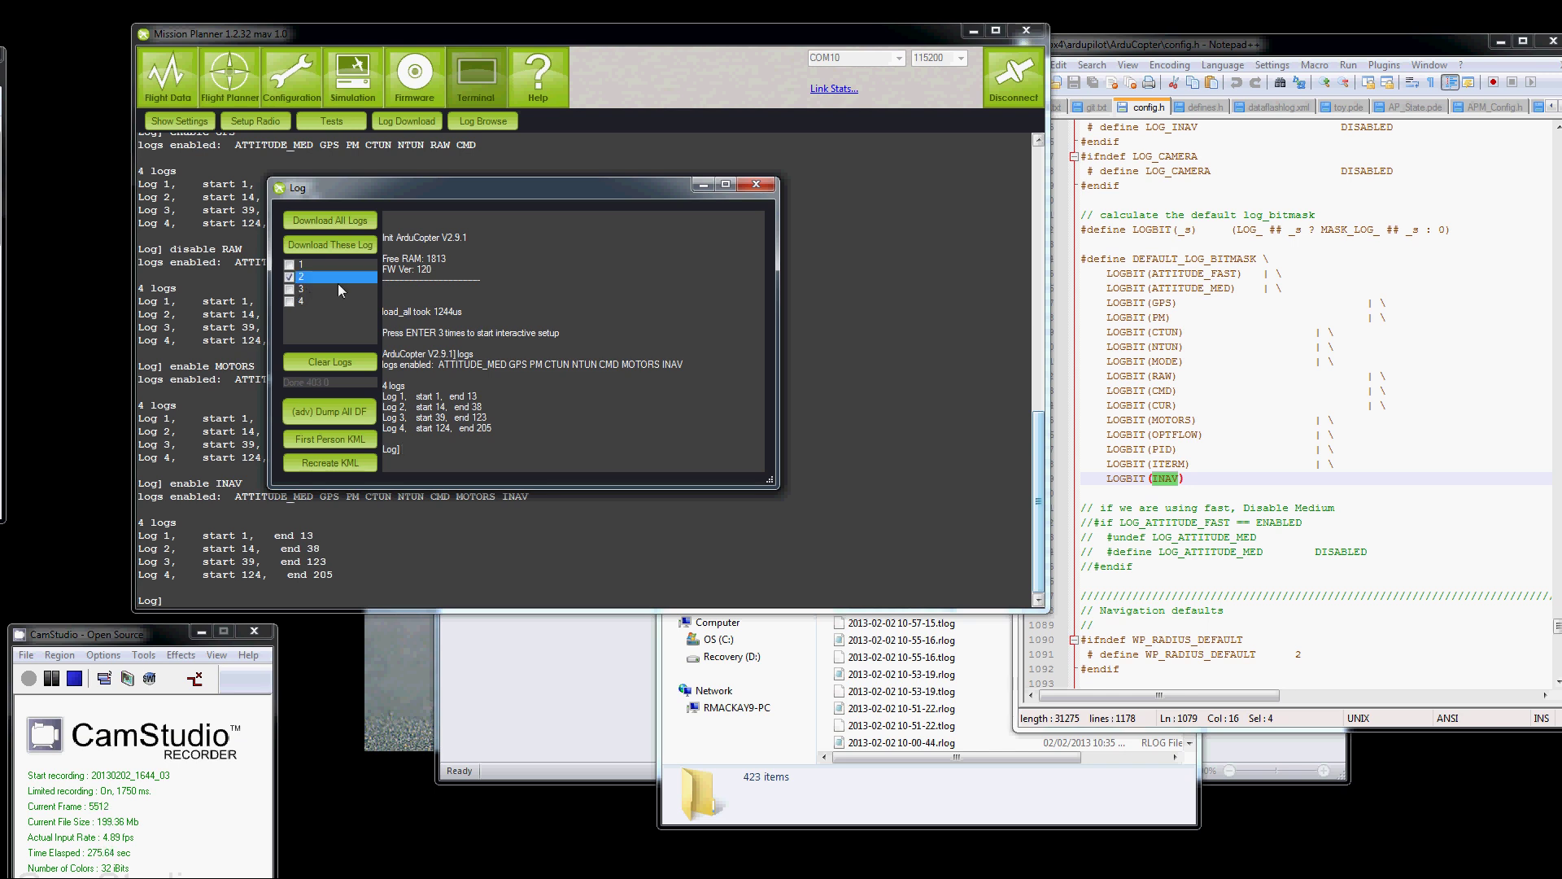
left_click(314, 247)
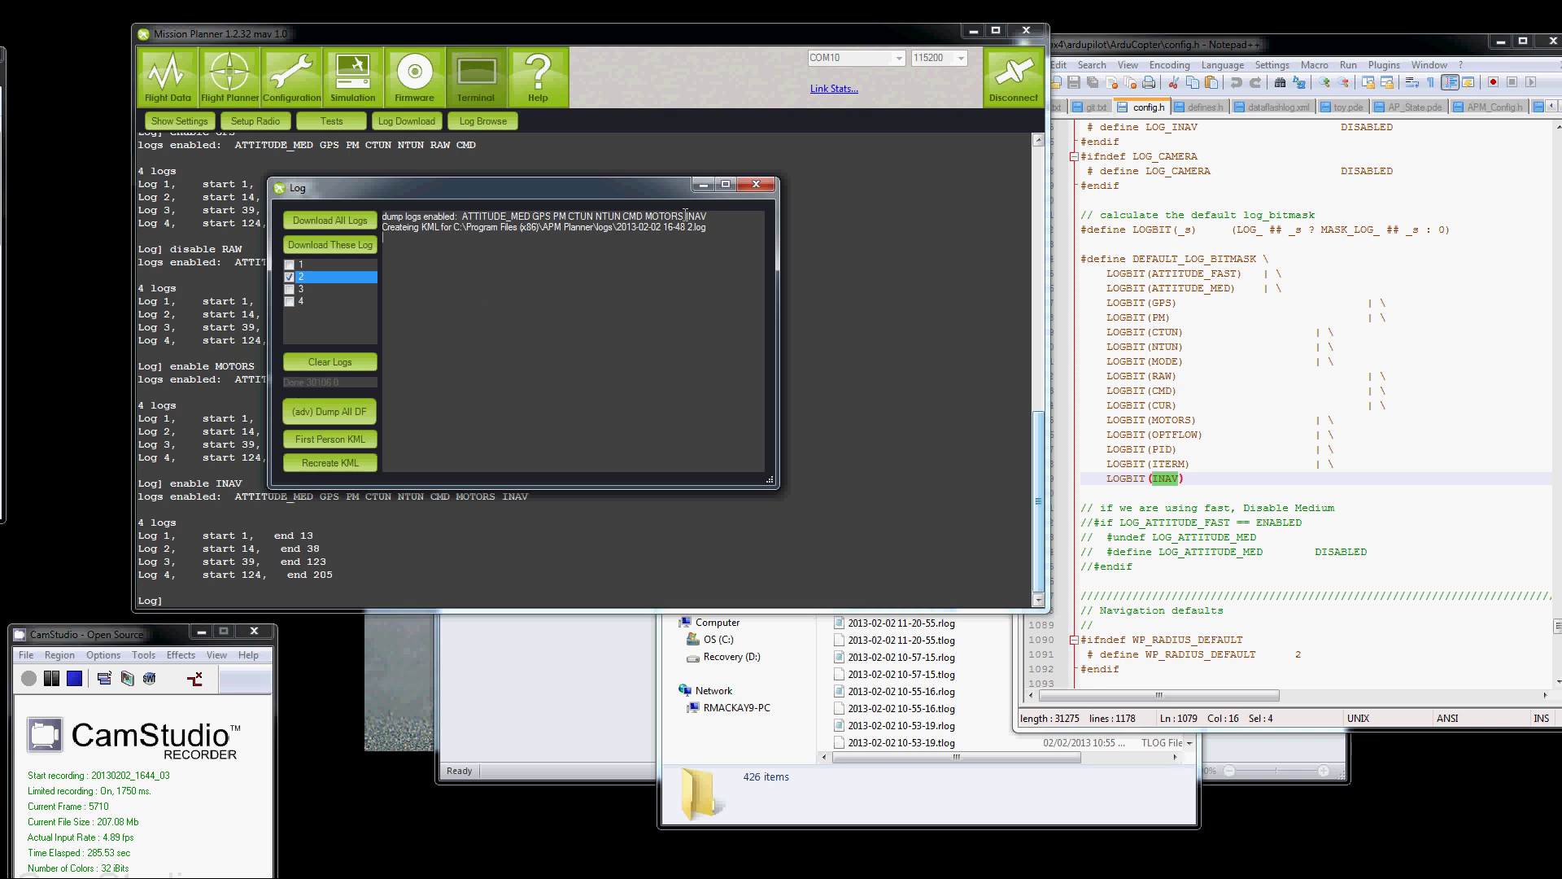
left_click(755, 182)
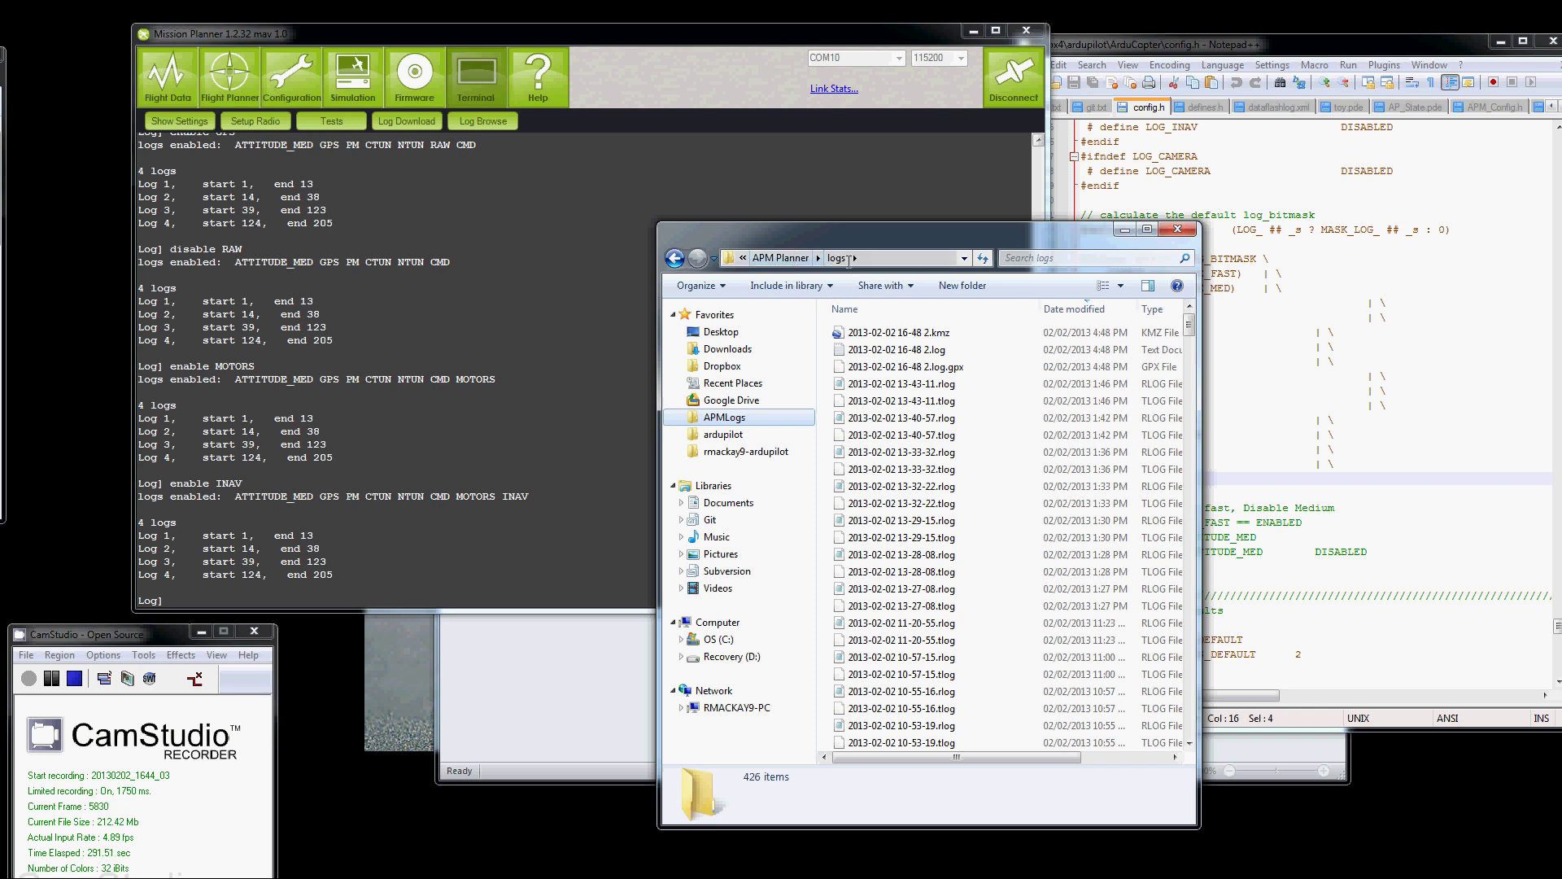
left_click_drag(901, 234, 875, 205)
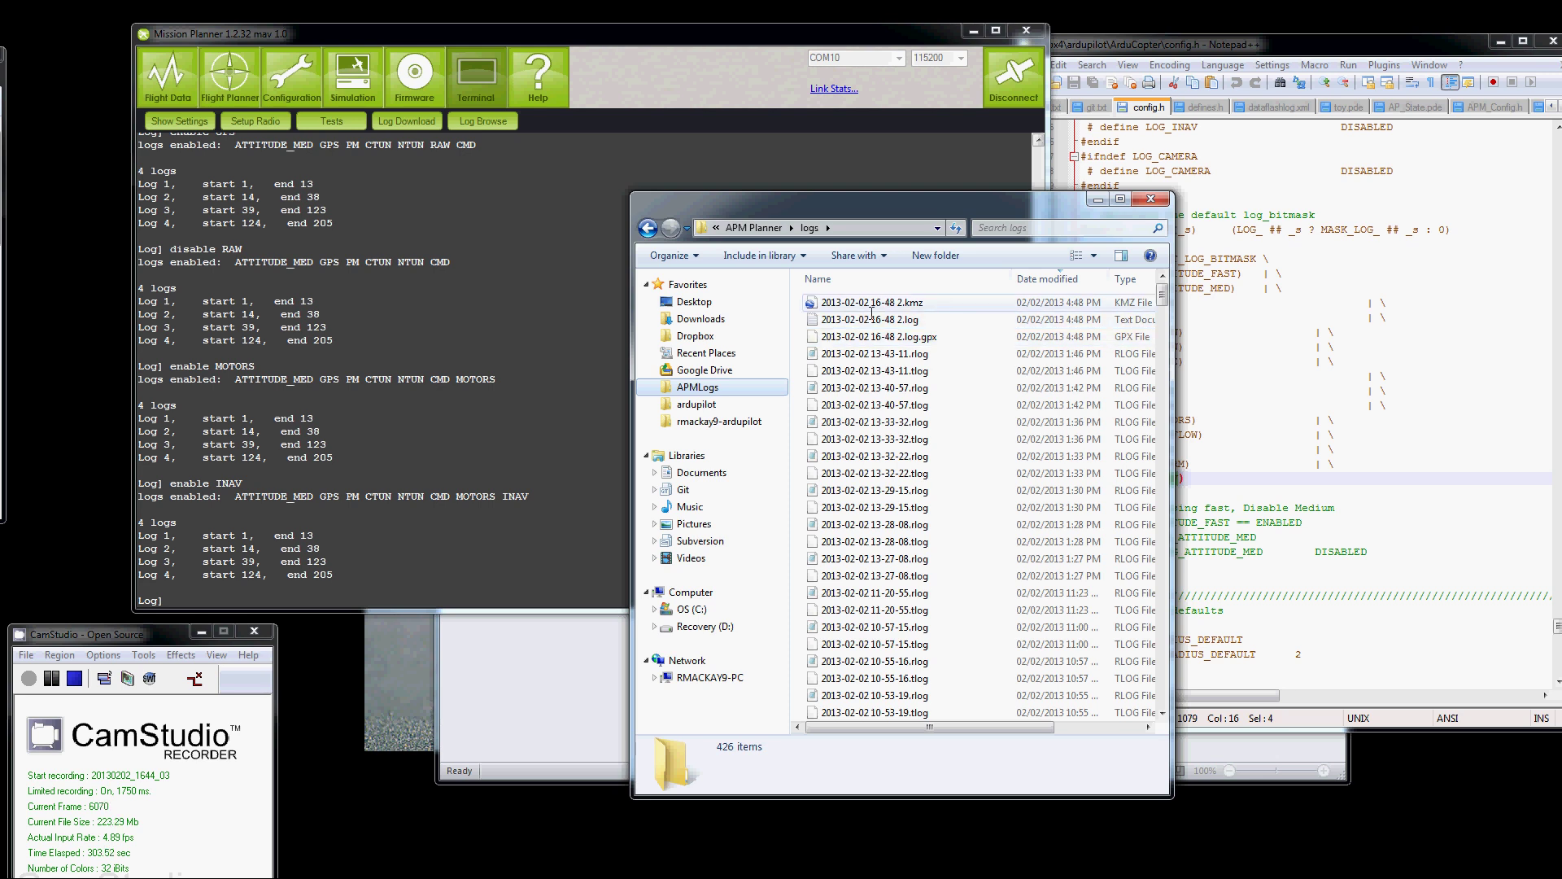
left_click(902, 337)
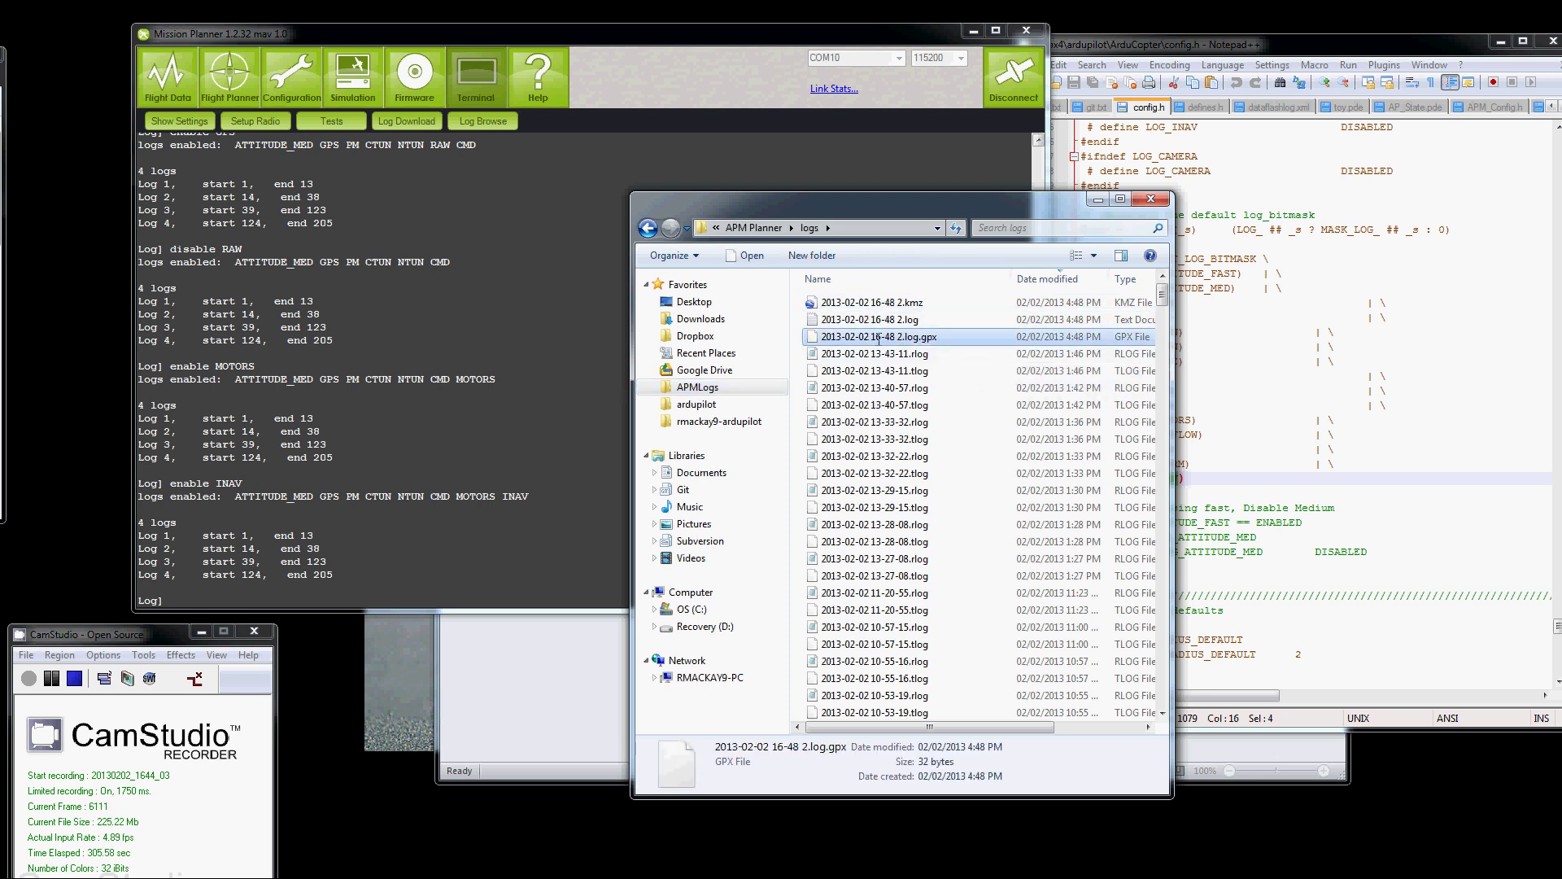
left_click(936, 323)
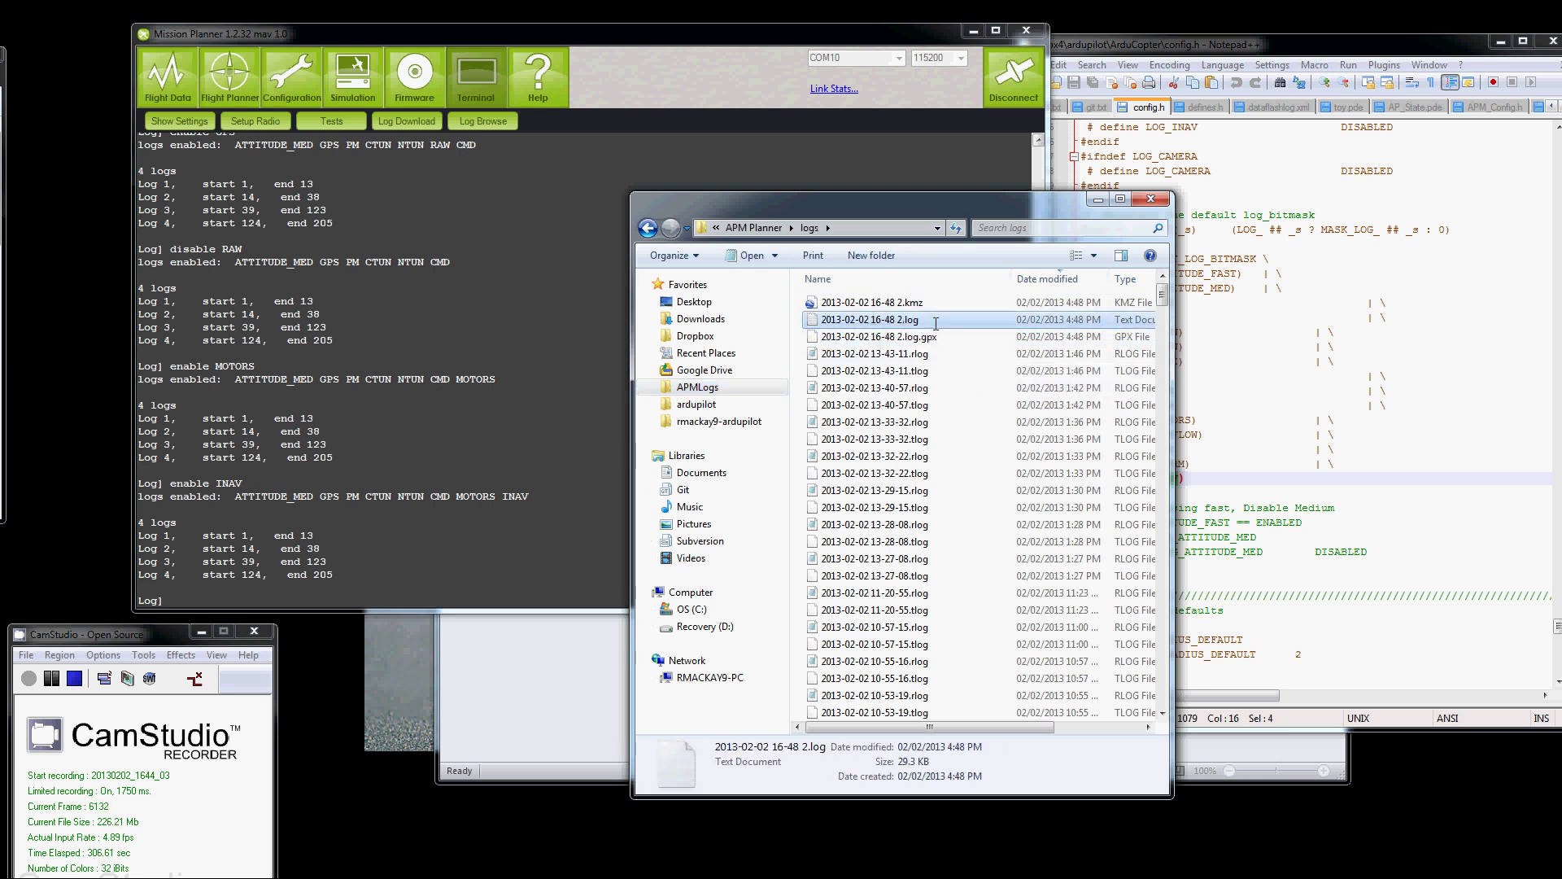
left_click(885, 301)
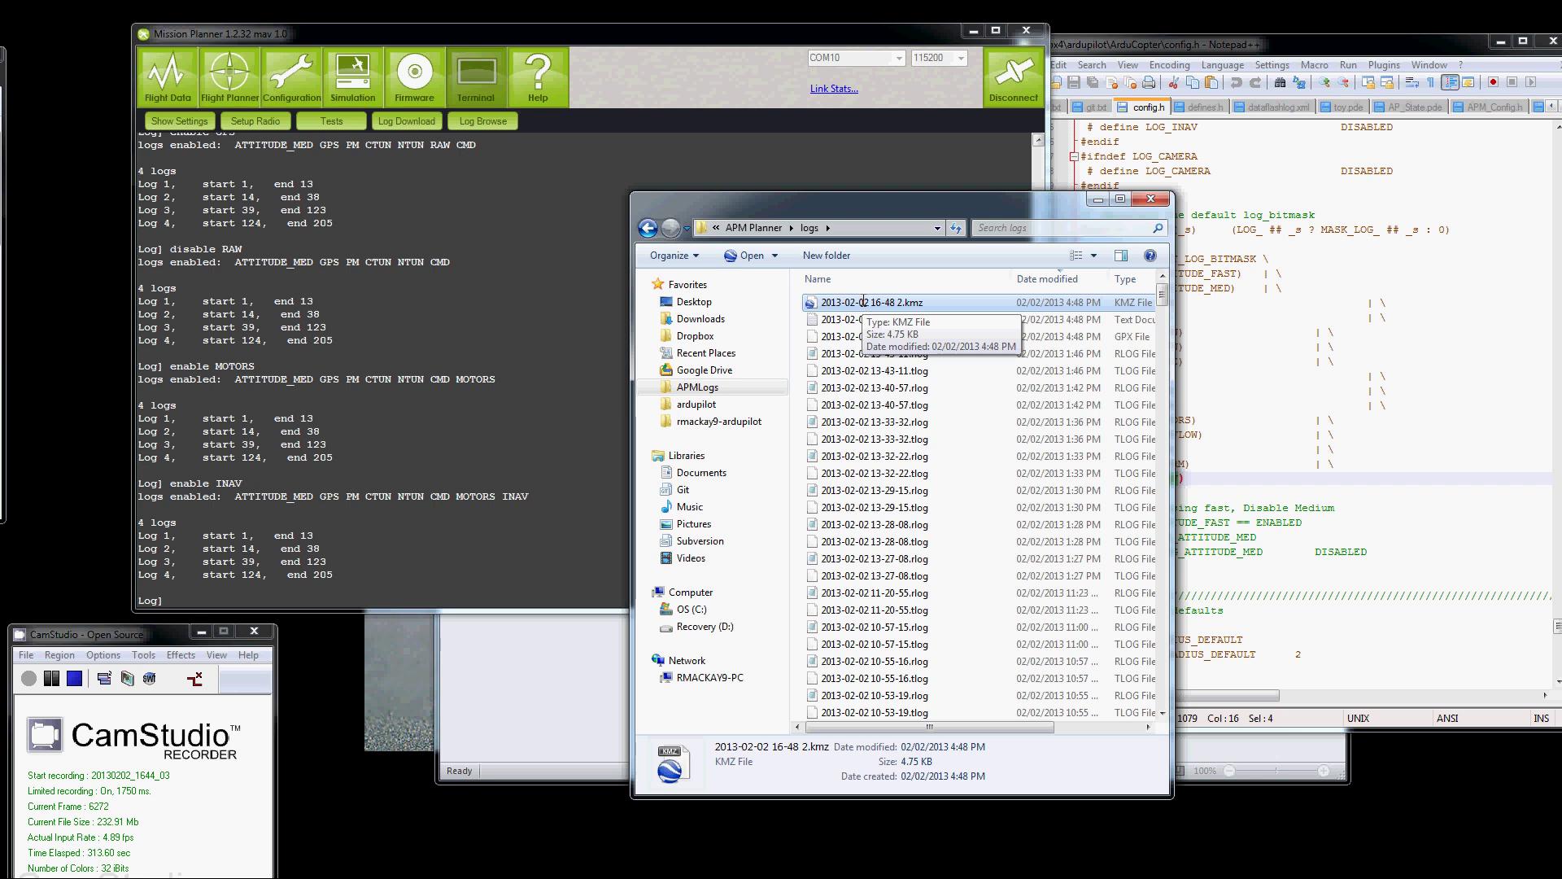
key("Down")
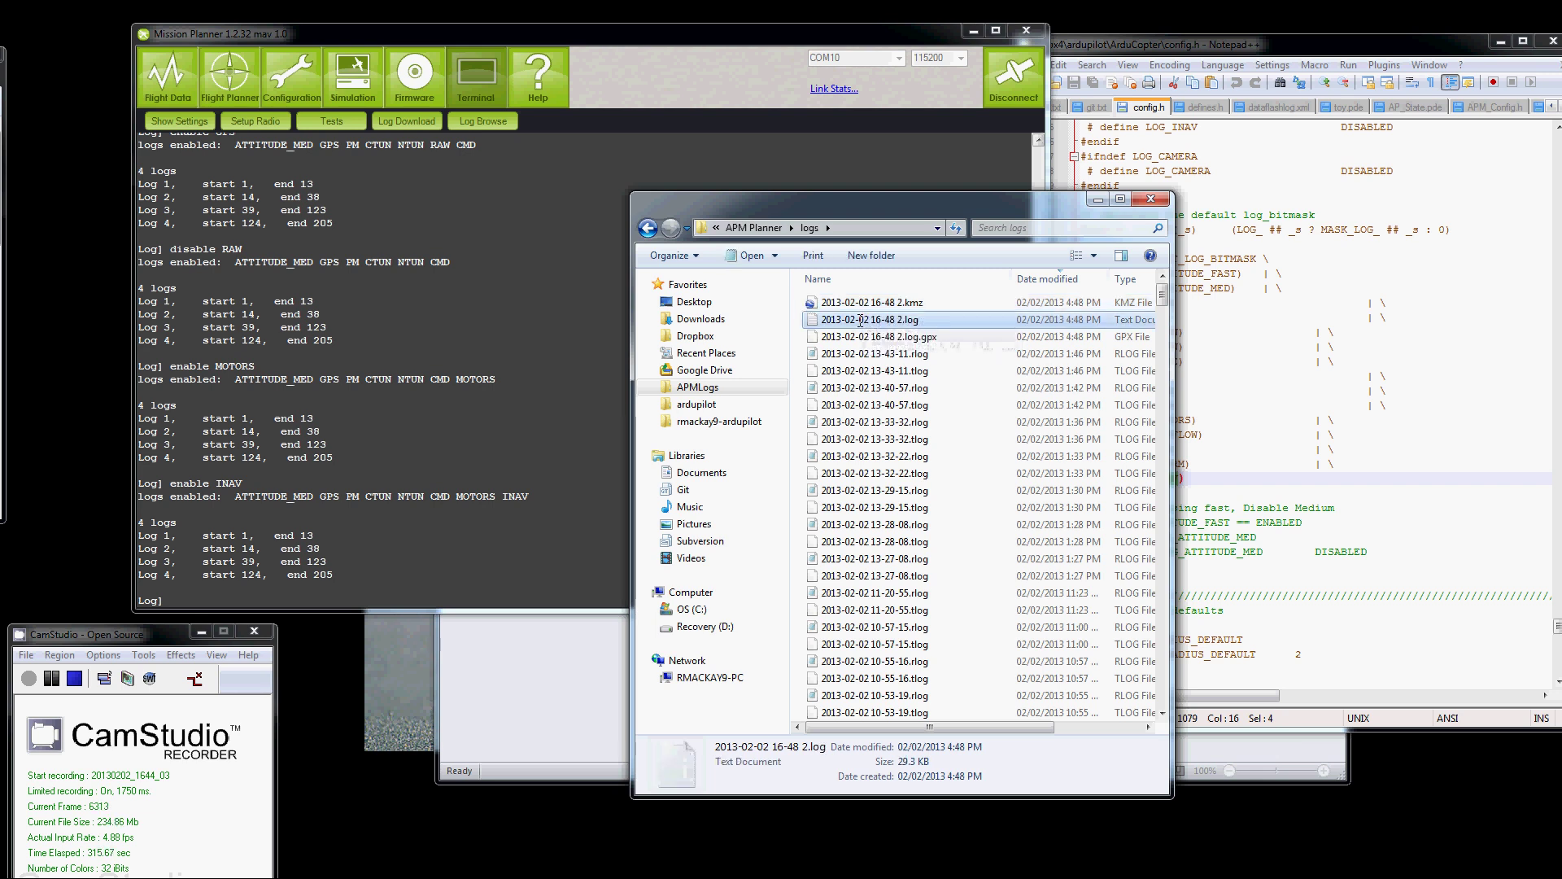
key("Up")
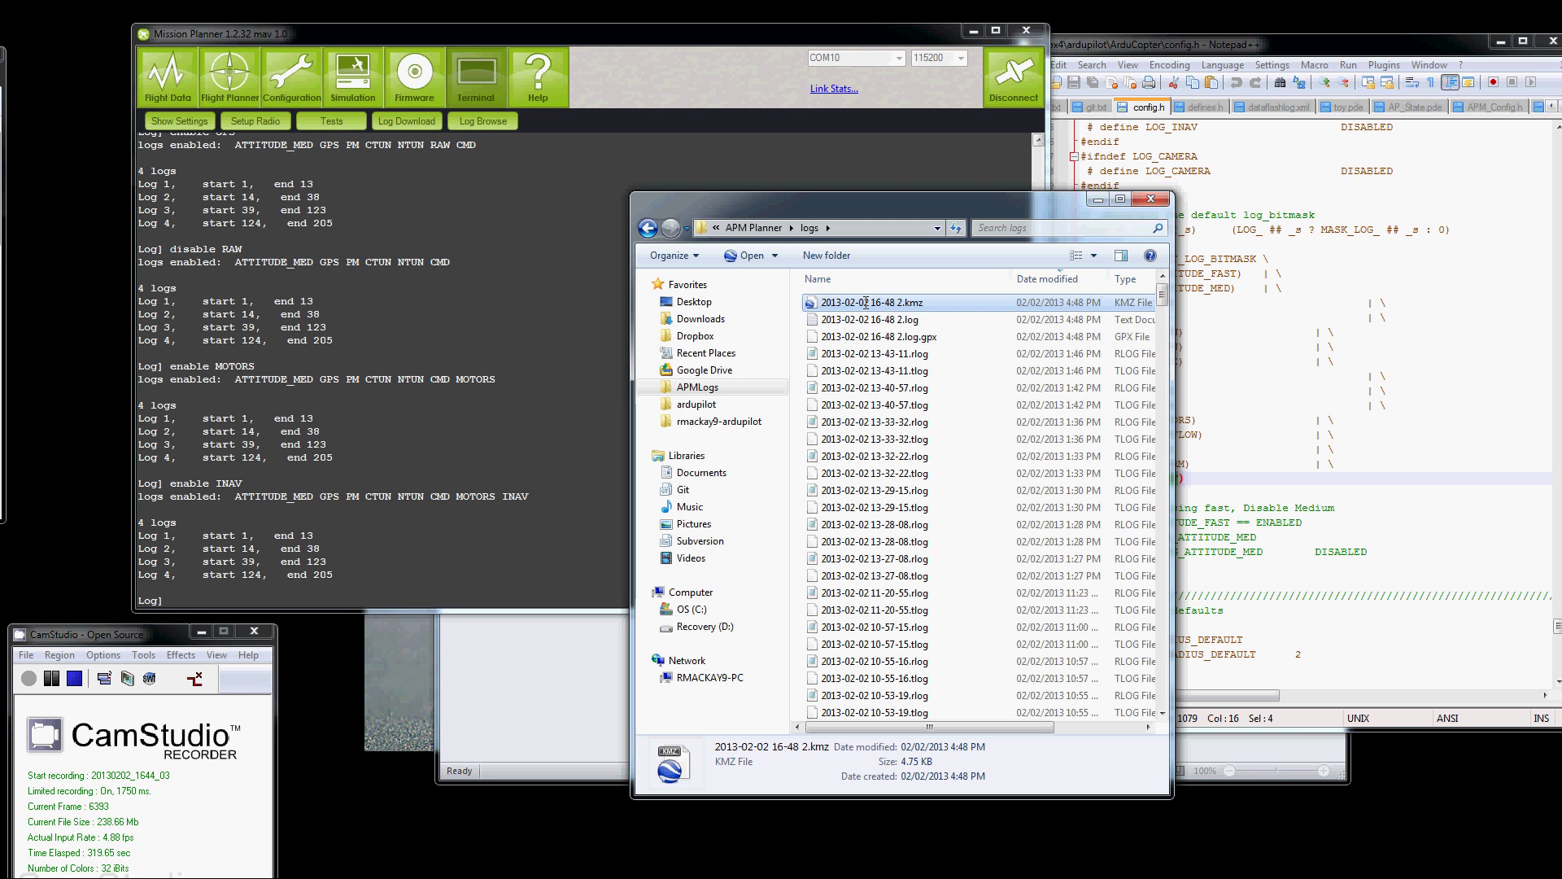
double_click(866, 302)
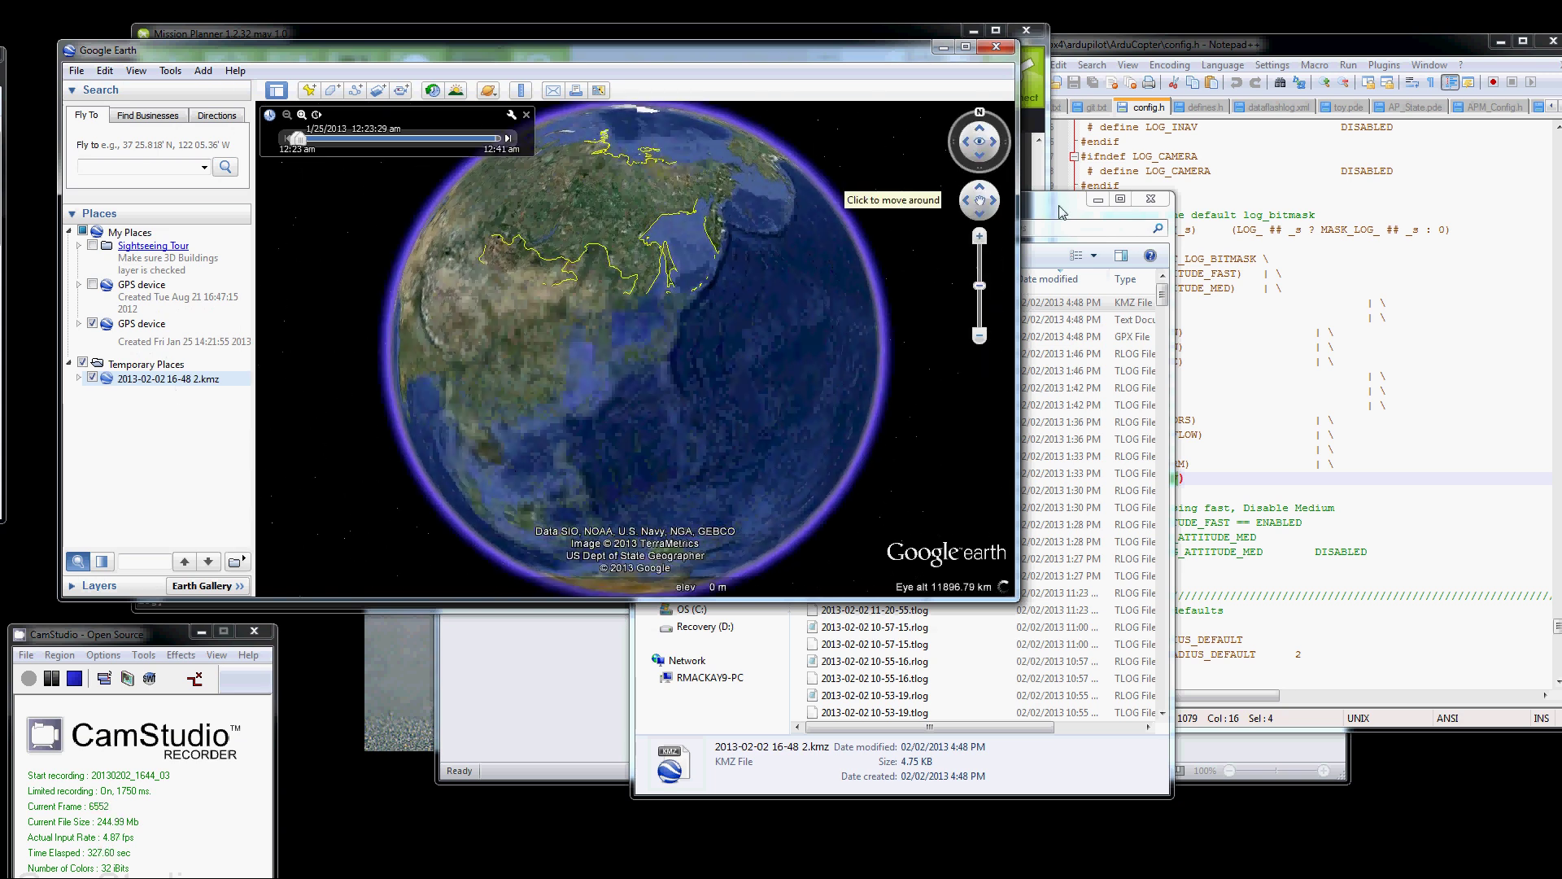
Expand the loaded KMZ's Log, Waypoints and Planes folders under Temporary Places.
left_click(1058, 325)
left_click(851, 150)
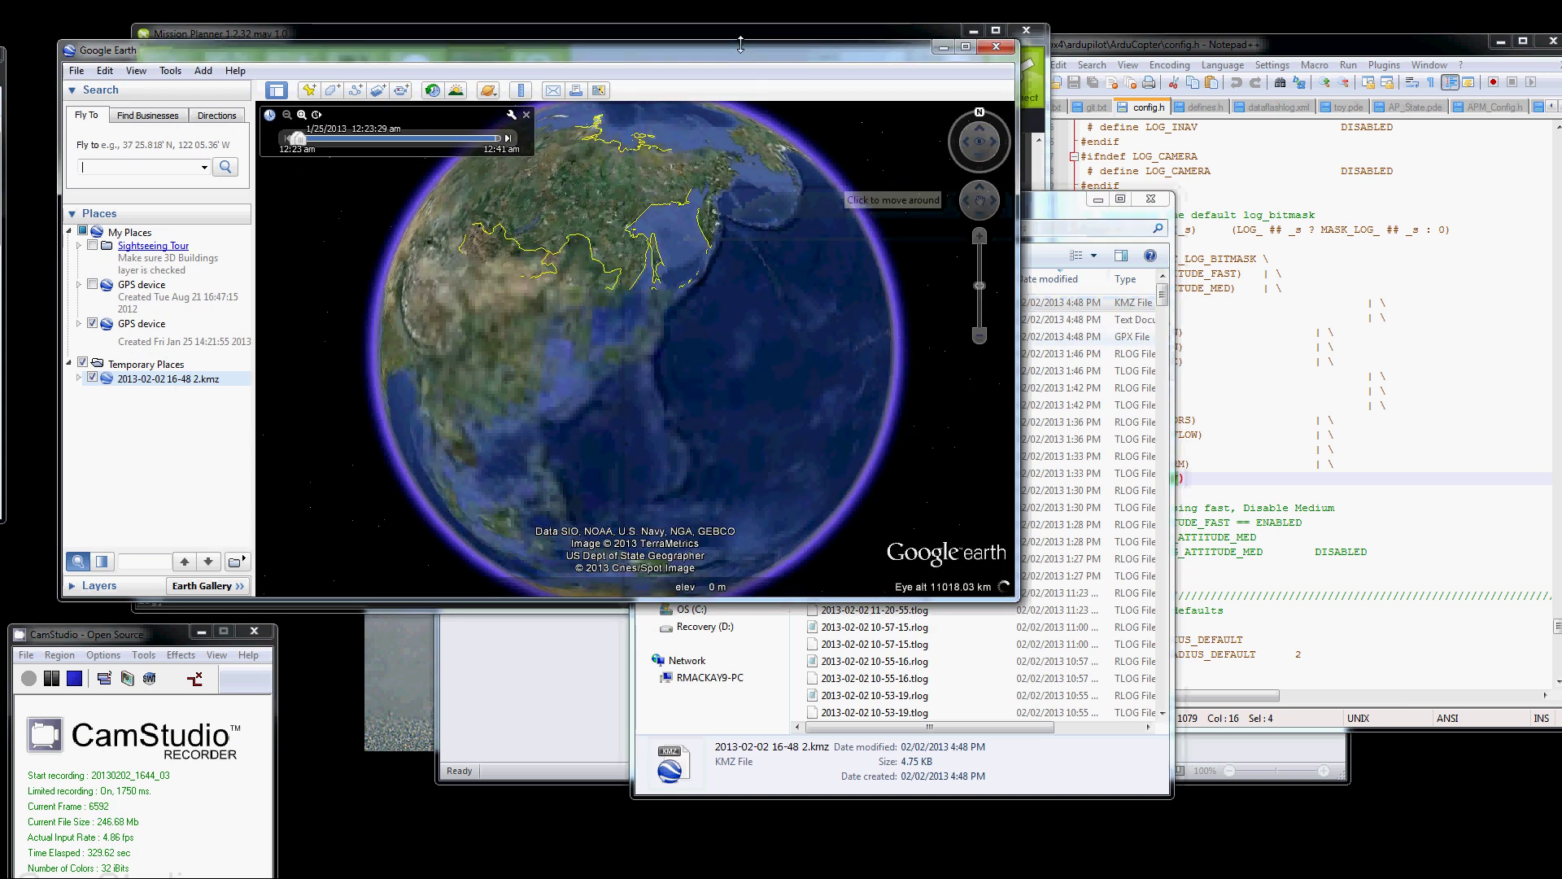
left_click(78, 378)
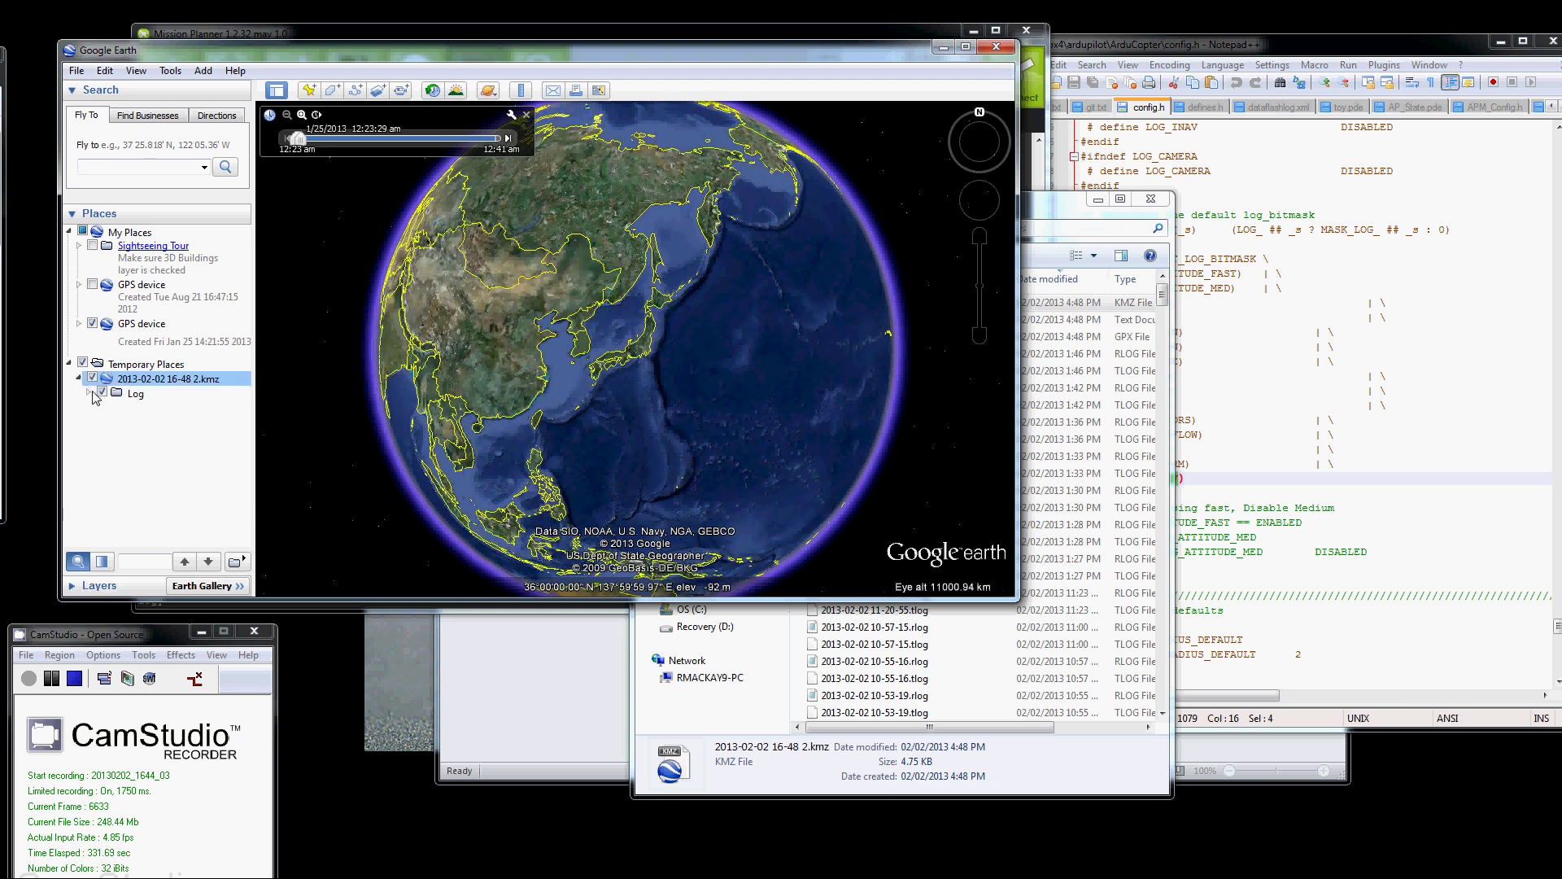
left_click(94, 397)
left_click(89, 393)
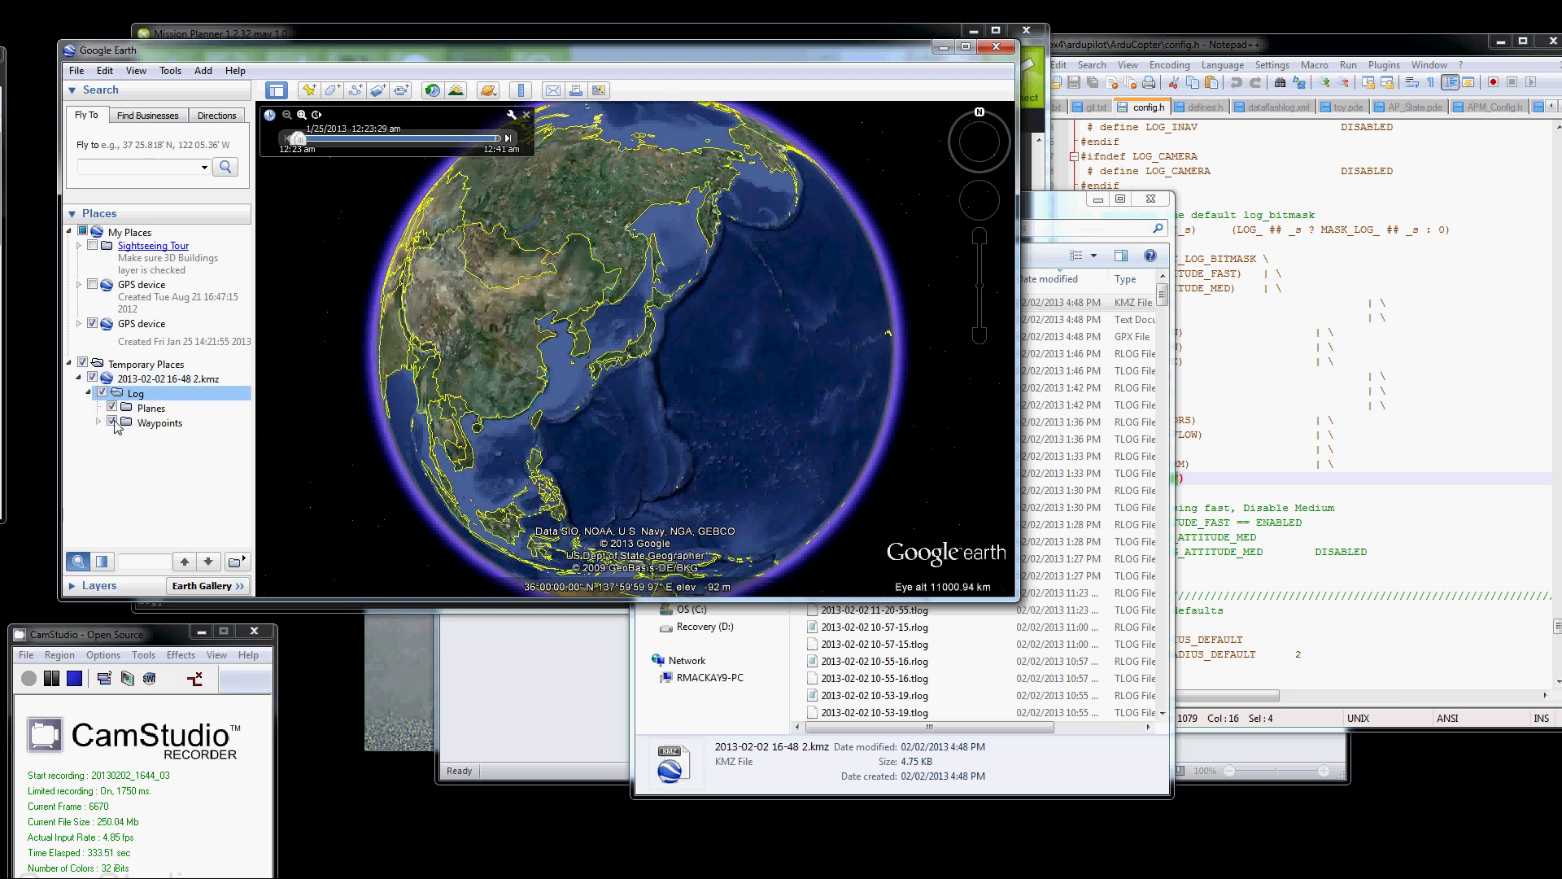
left_click(99, 423)
left_click(166, 439)
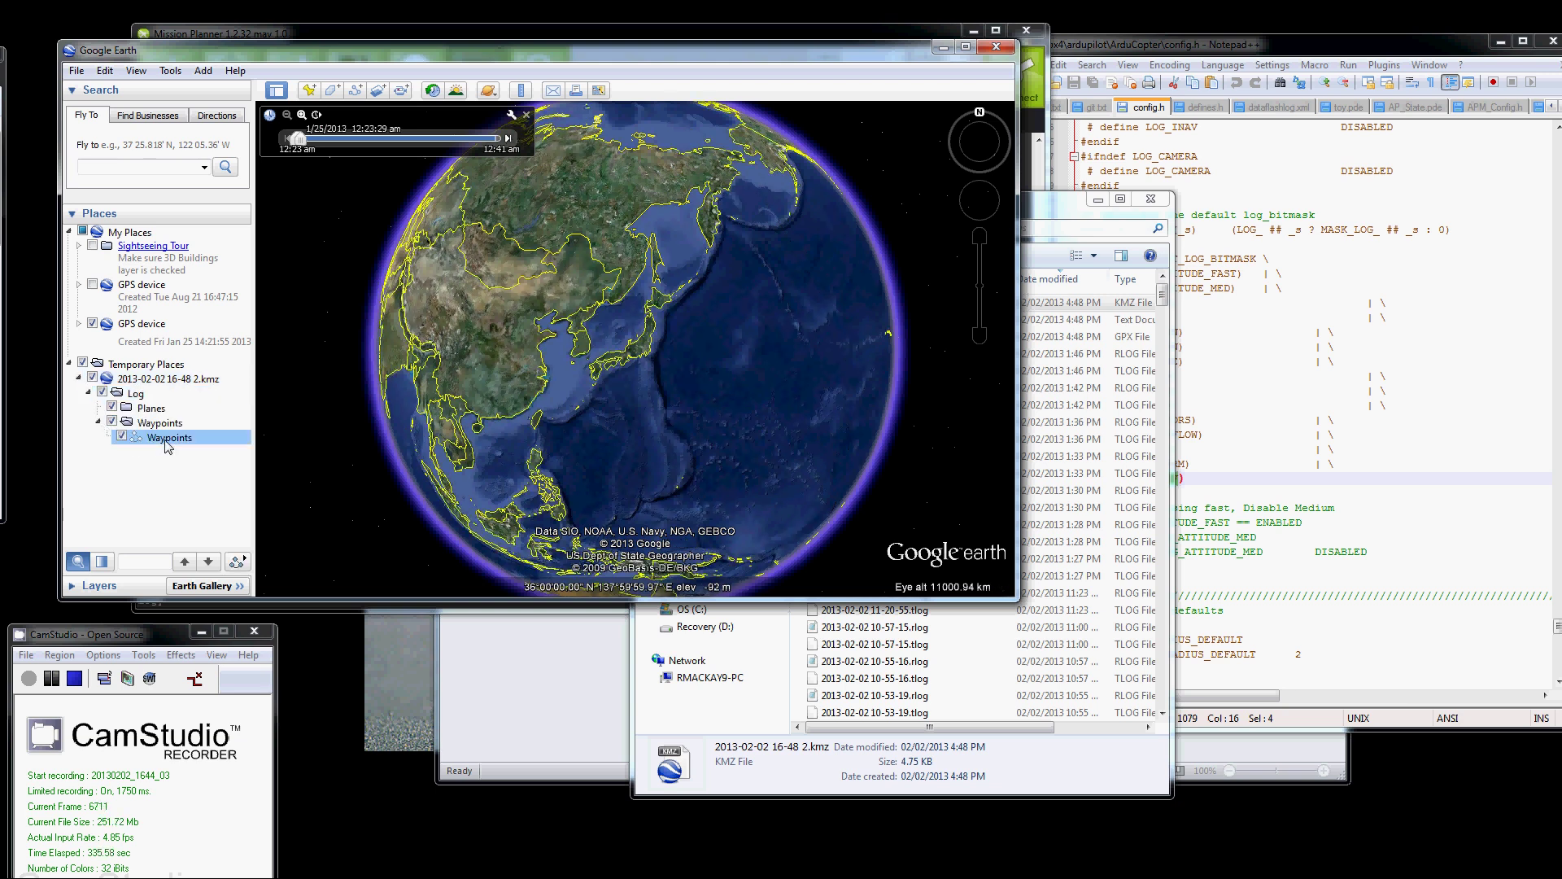
left_click(150, 408)
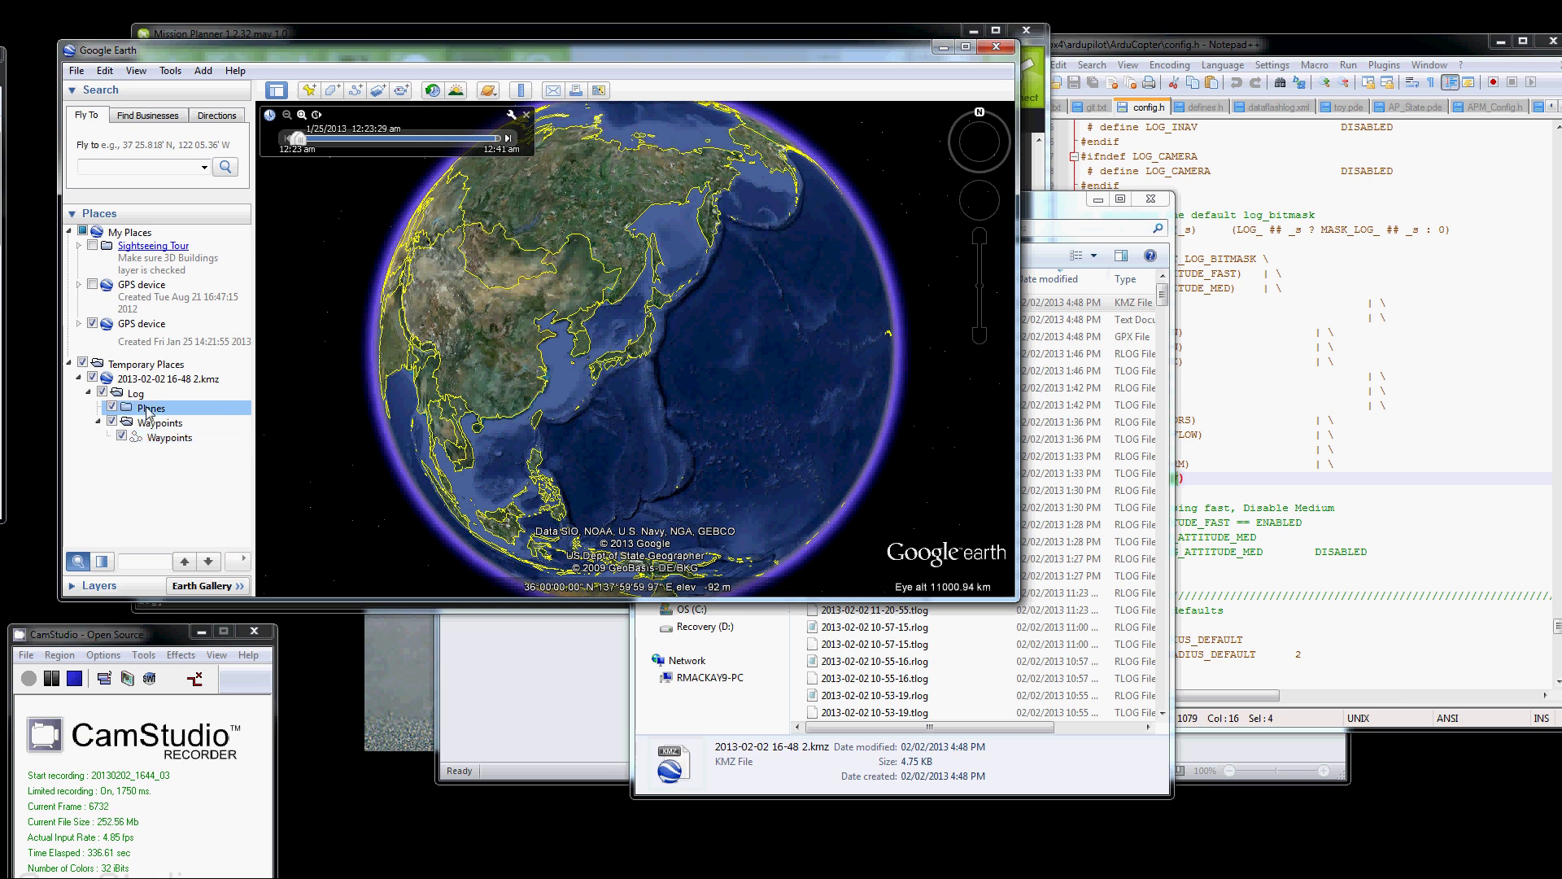
left_click(1052, 205)
key("BackSpace")
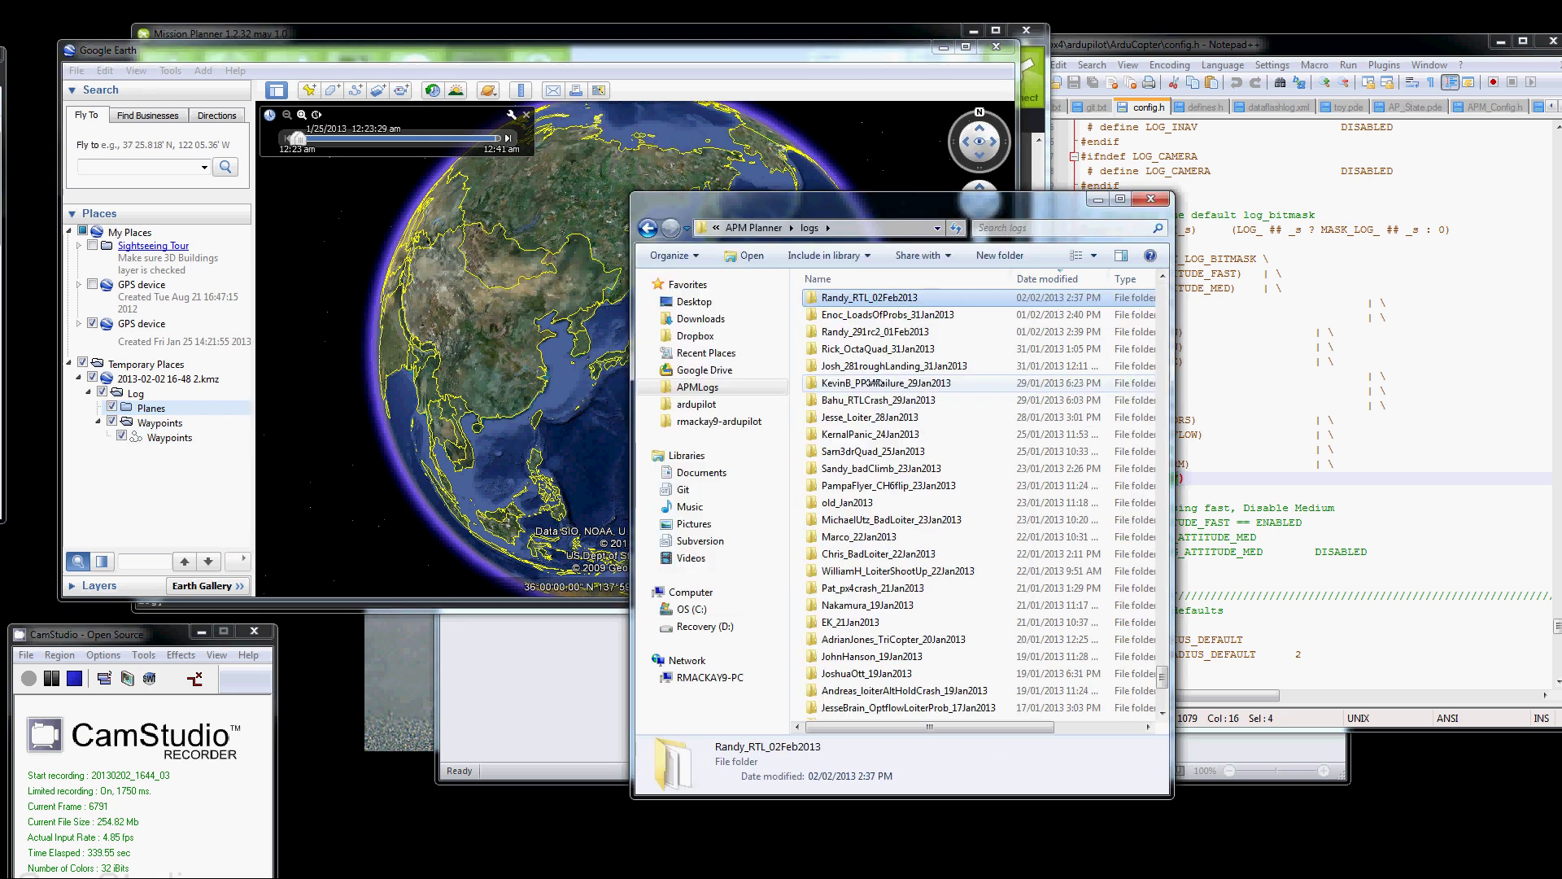
key("Return")
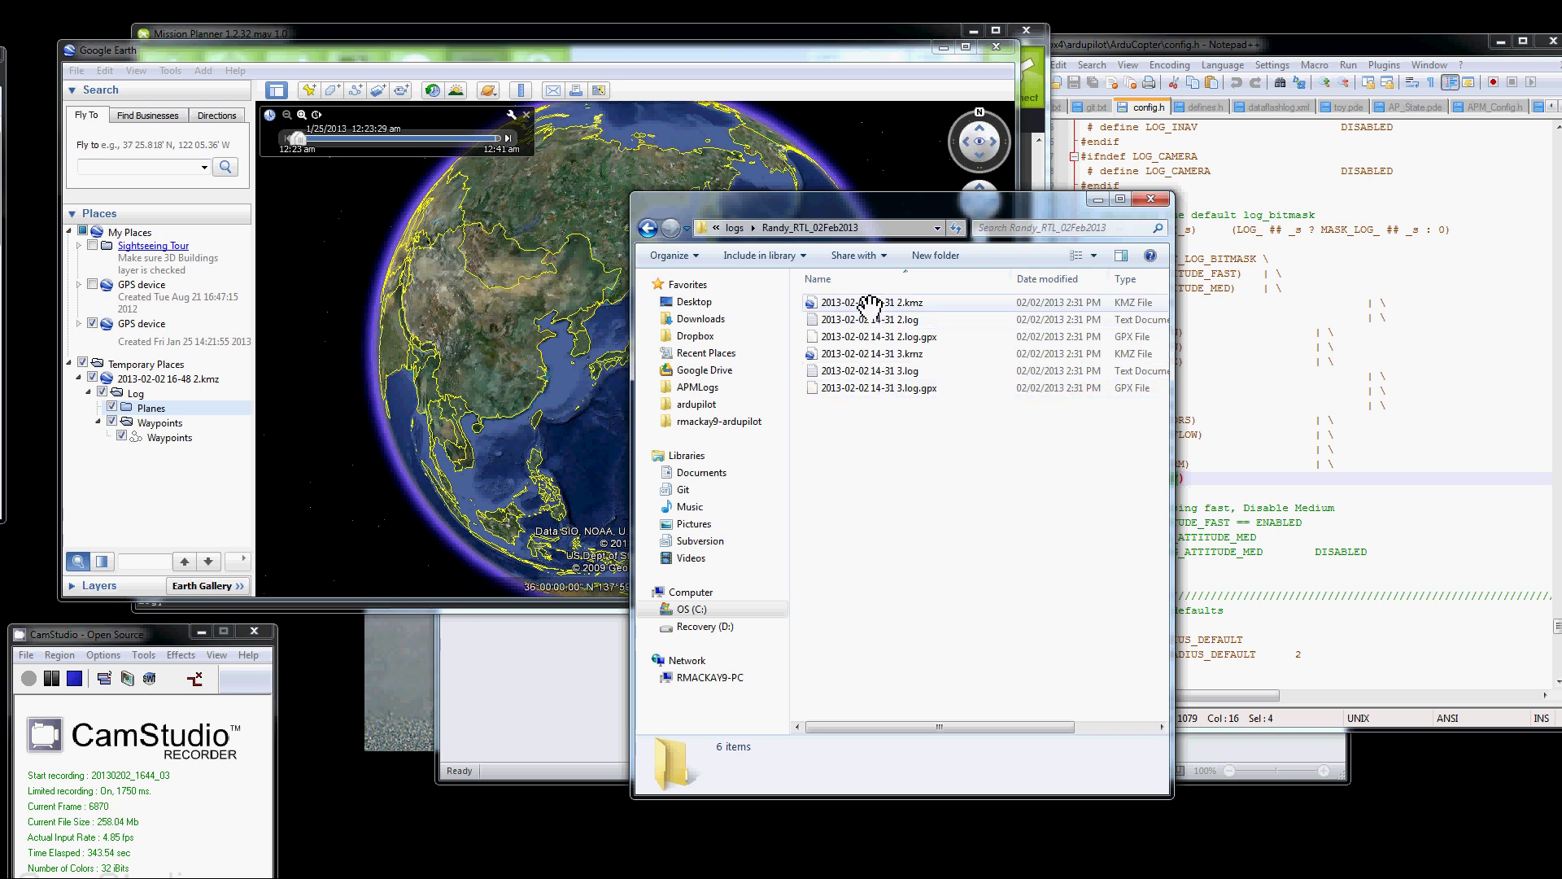
left_click(869, 356)
double_click(869, 355)
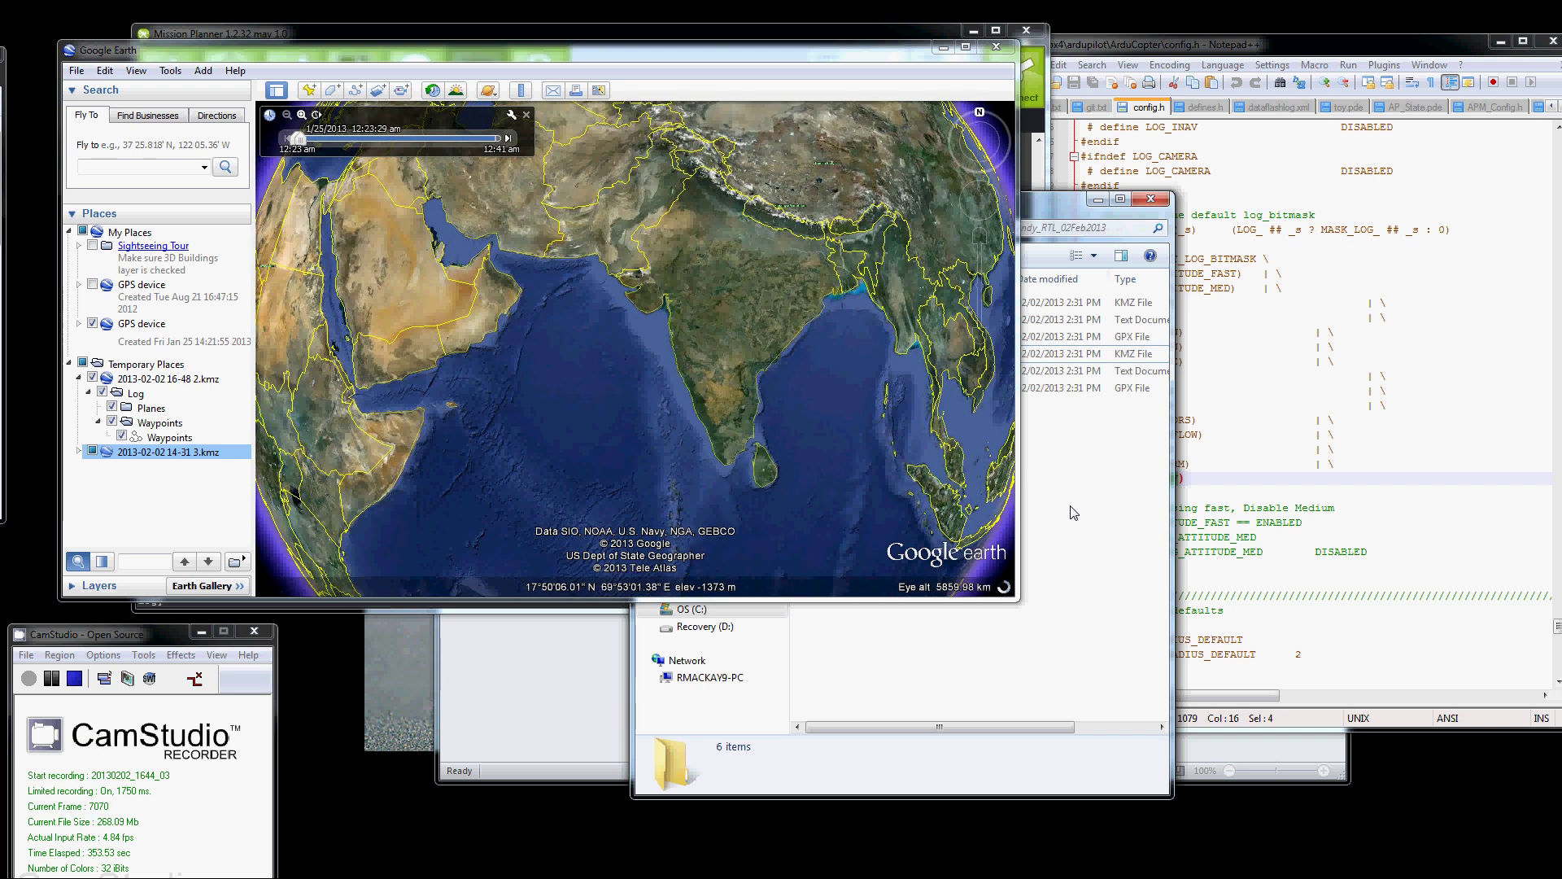
left_click(79, 451)
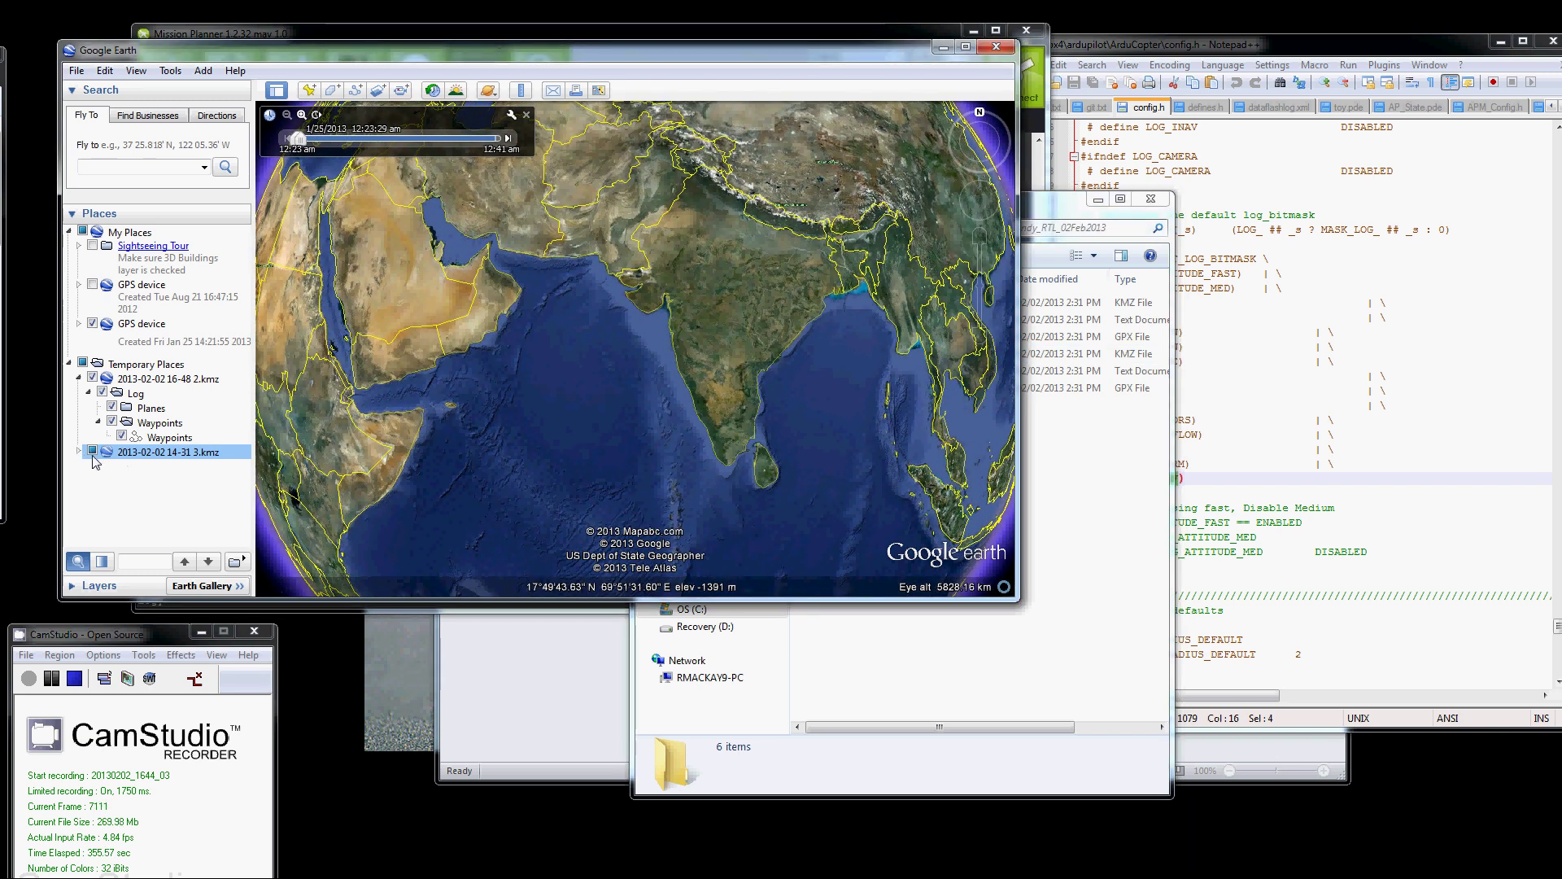
double_click(135, 467)
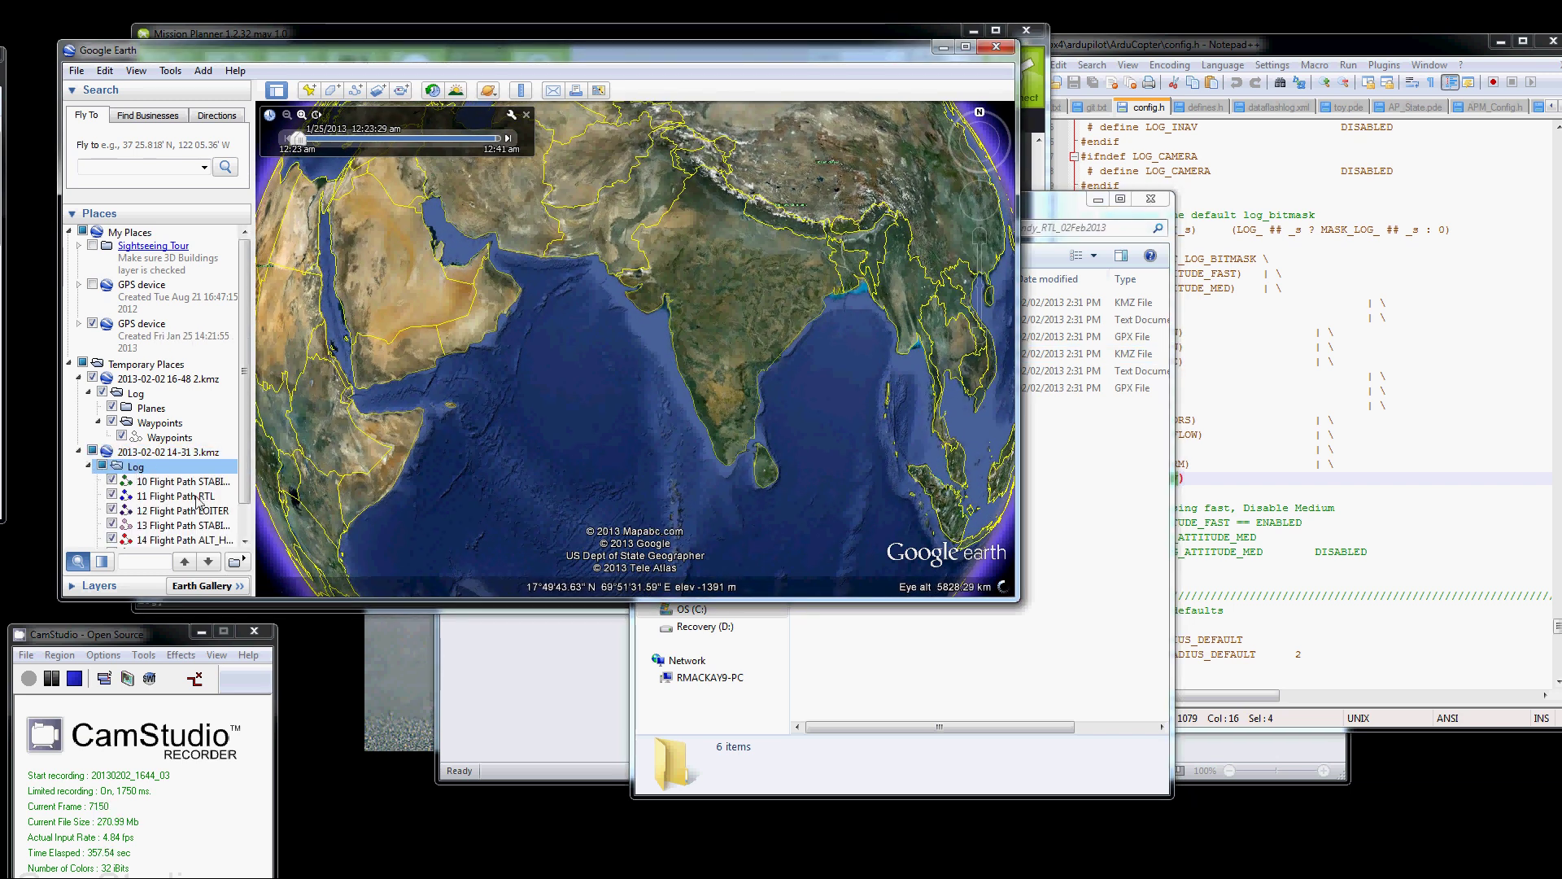
left_click(169, 429)
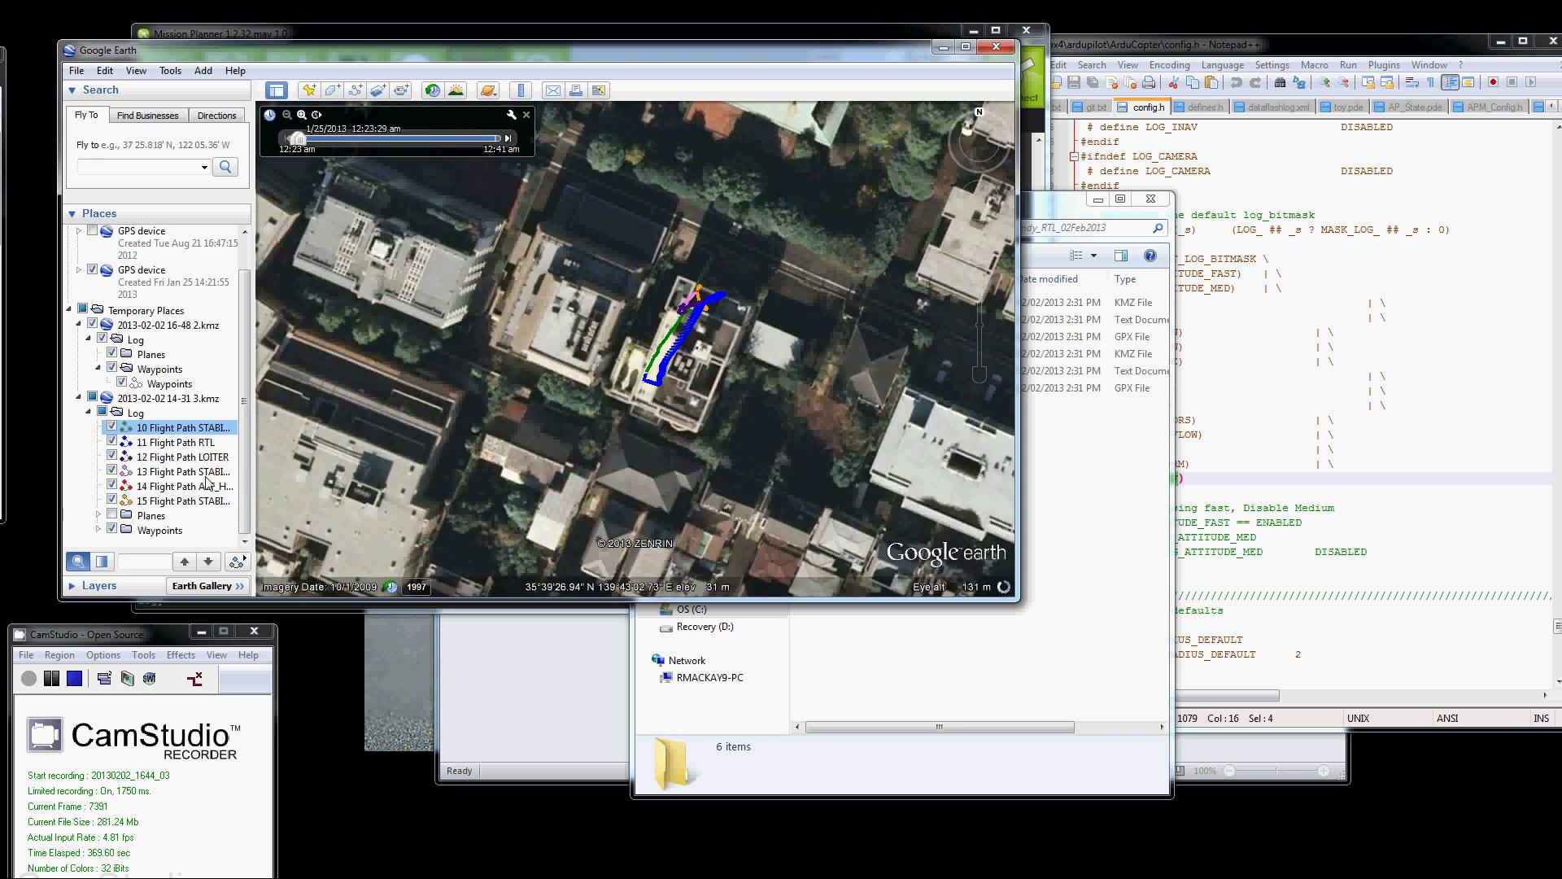
Hide the other flight paths so only Flight Path 10 is visible.
scroll(722, 350, "up", 3)
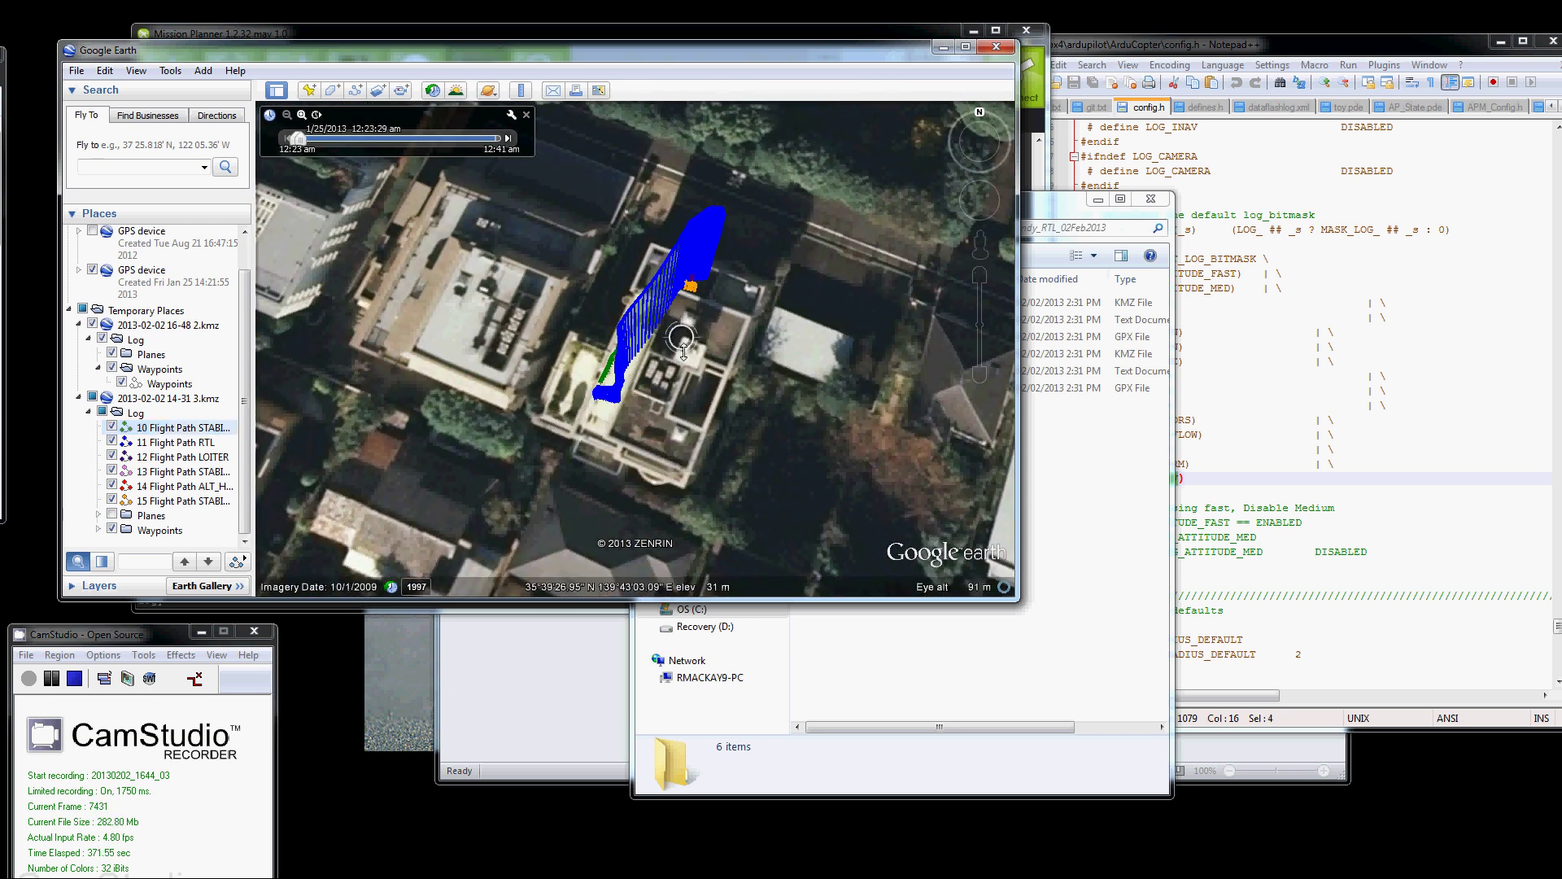
scroll(757, 295, "up", 2)
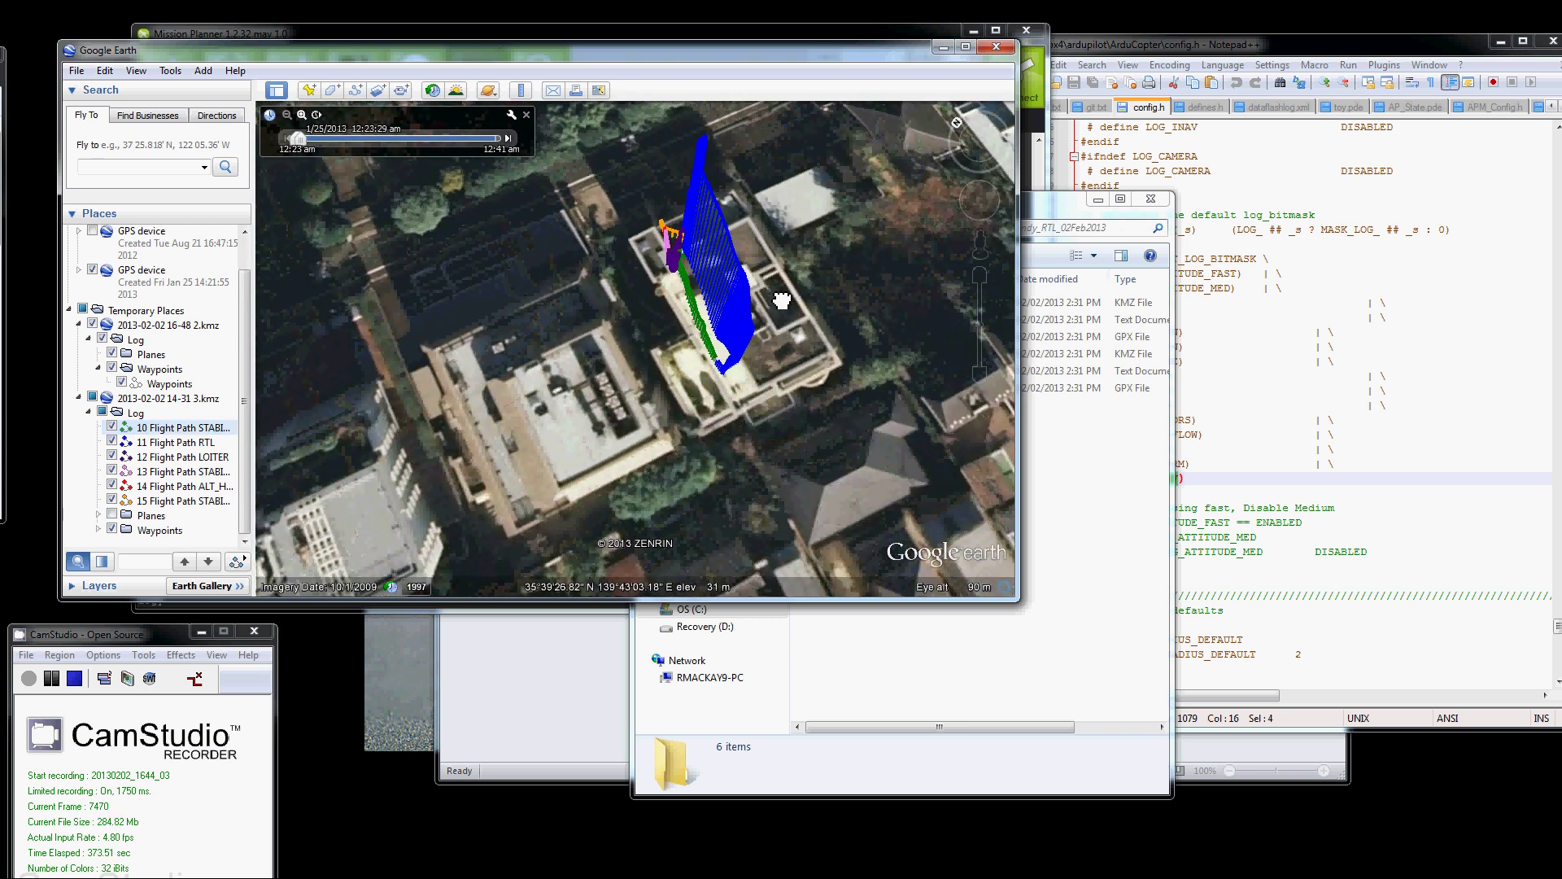
scroll(757, 295, "up", 1)
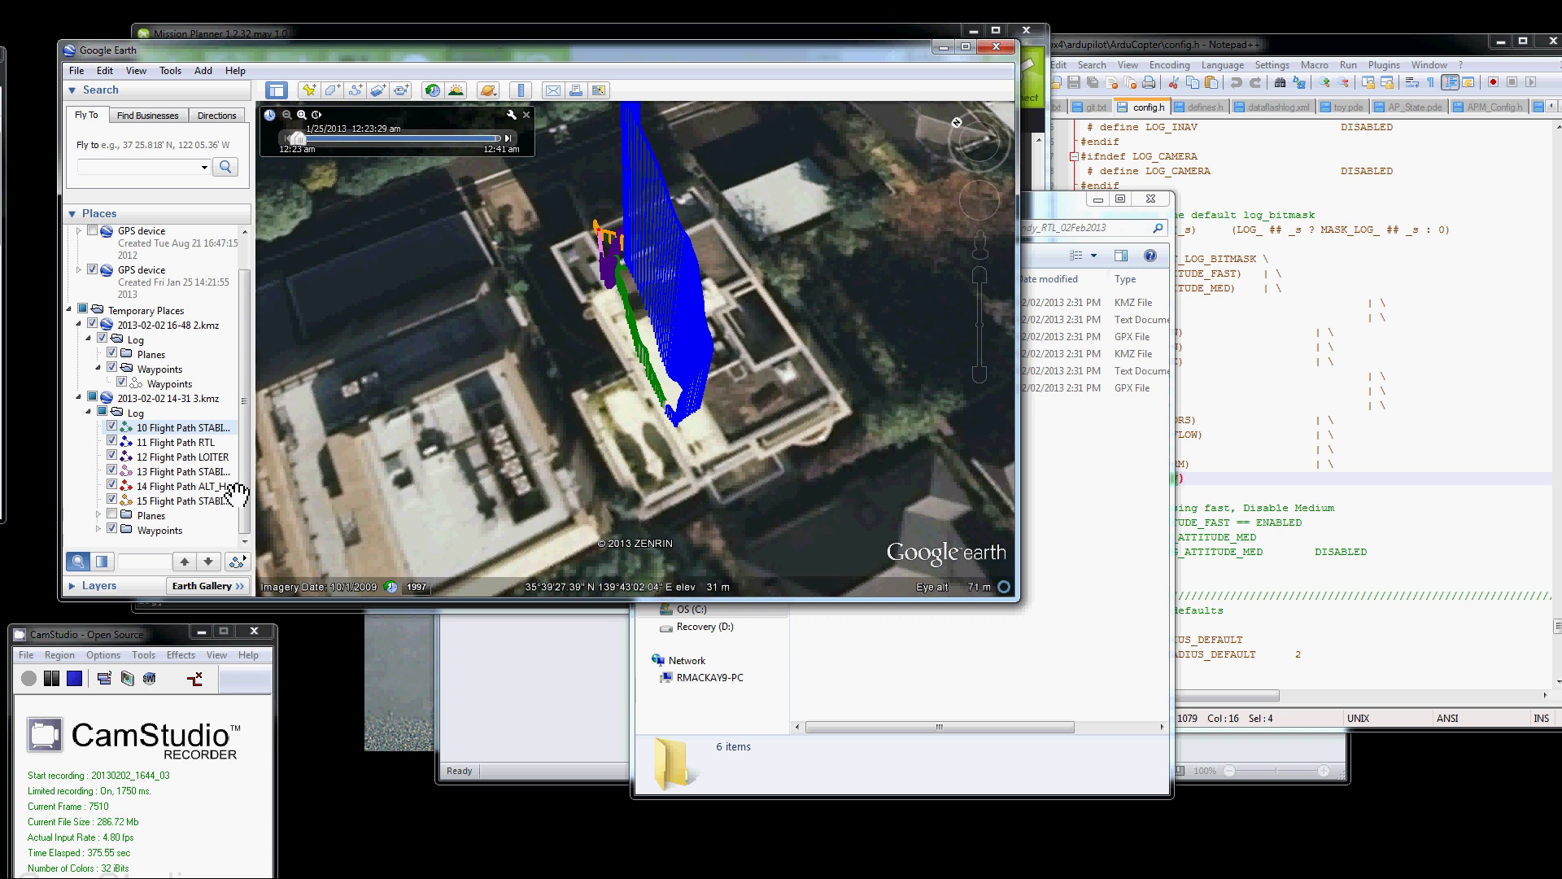
left_click(113, 427)
left_click(113, 442)
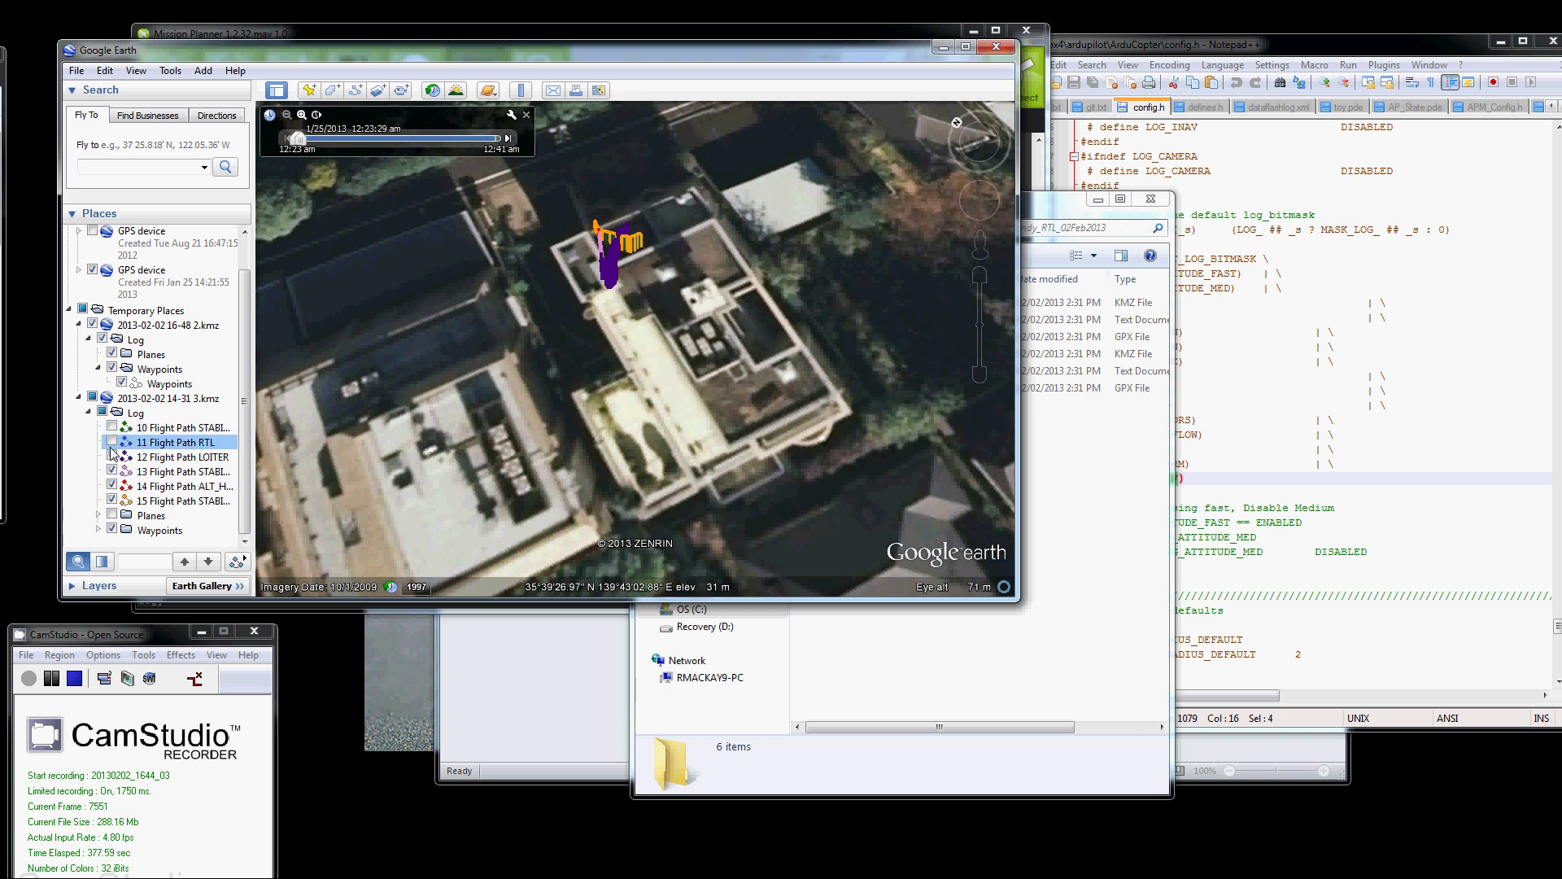
left_click(126, 456)
left_click(112, 471)
left_click(124, 485)
left_click(123, 500)
left_click(112, 457)
left_click(112, 486)
left_click(112, 500)
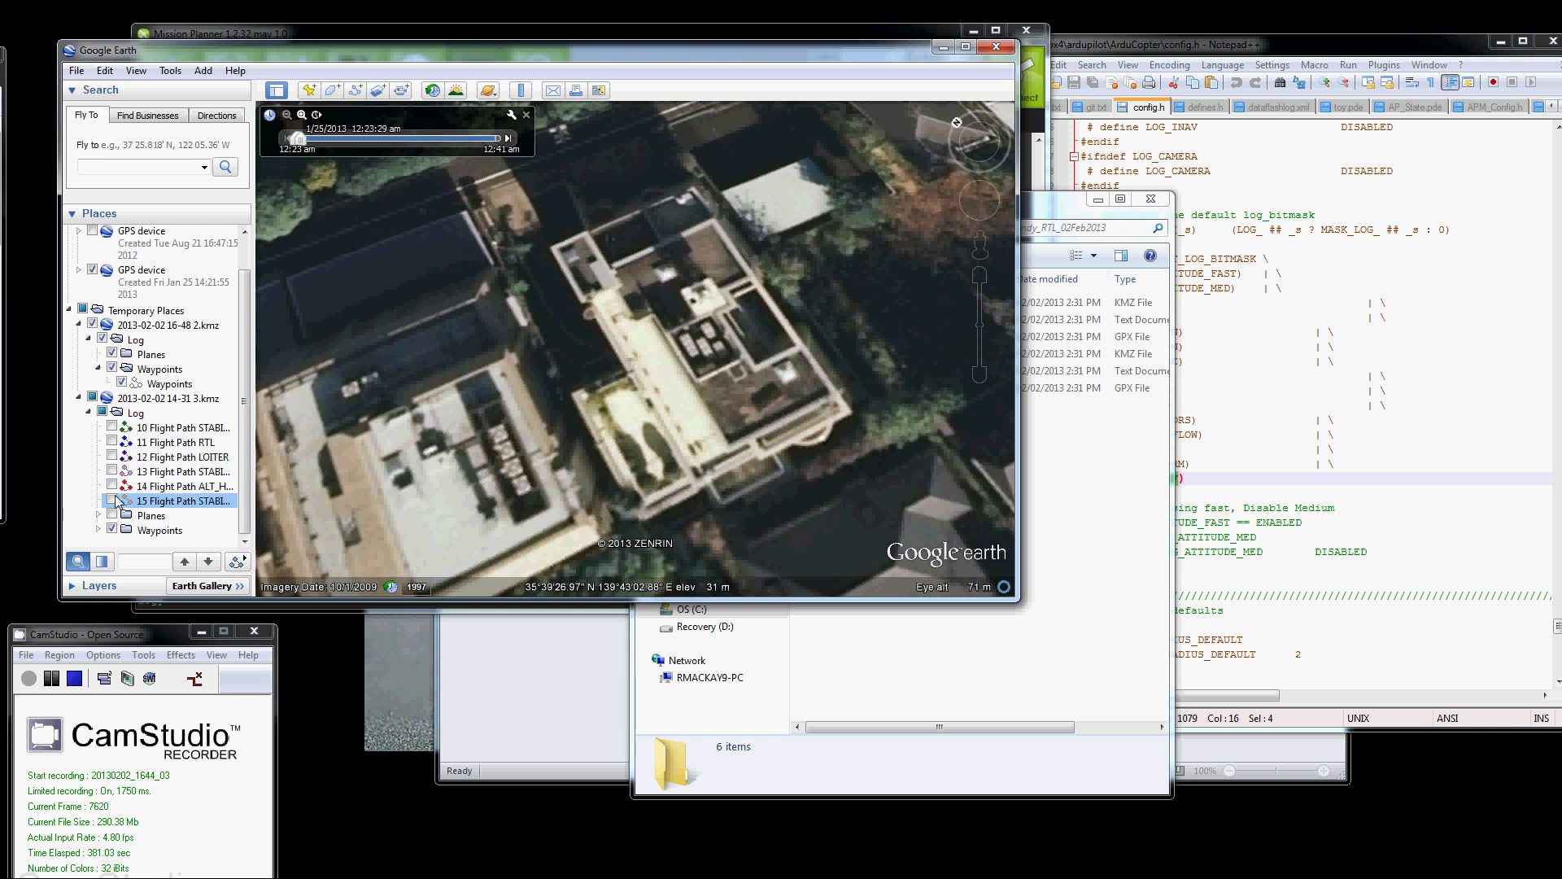
left_click(112, 427)
left_click_drag(698, 327, 636, 340)
Show 11 Flight Path RTL and tilt the view around its blue 3D curtain.
left_click(112, 443)
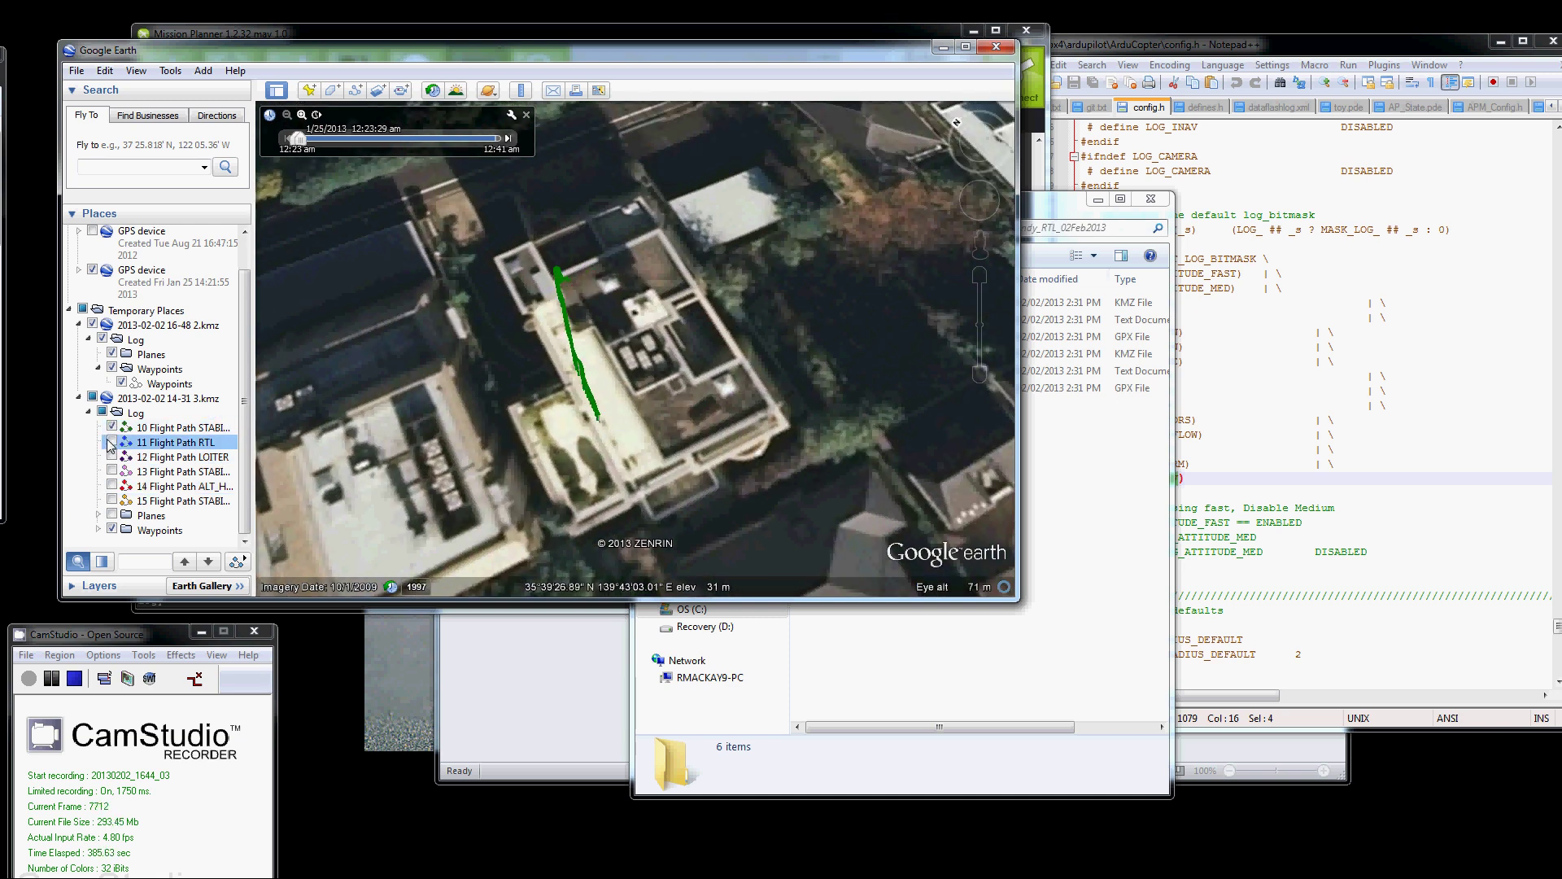
left_click(111, 442)
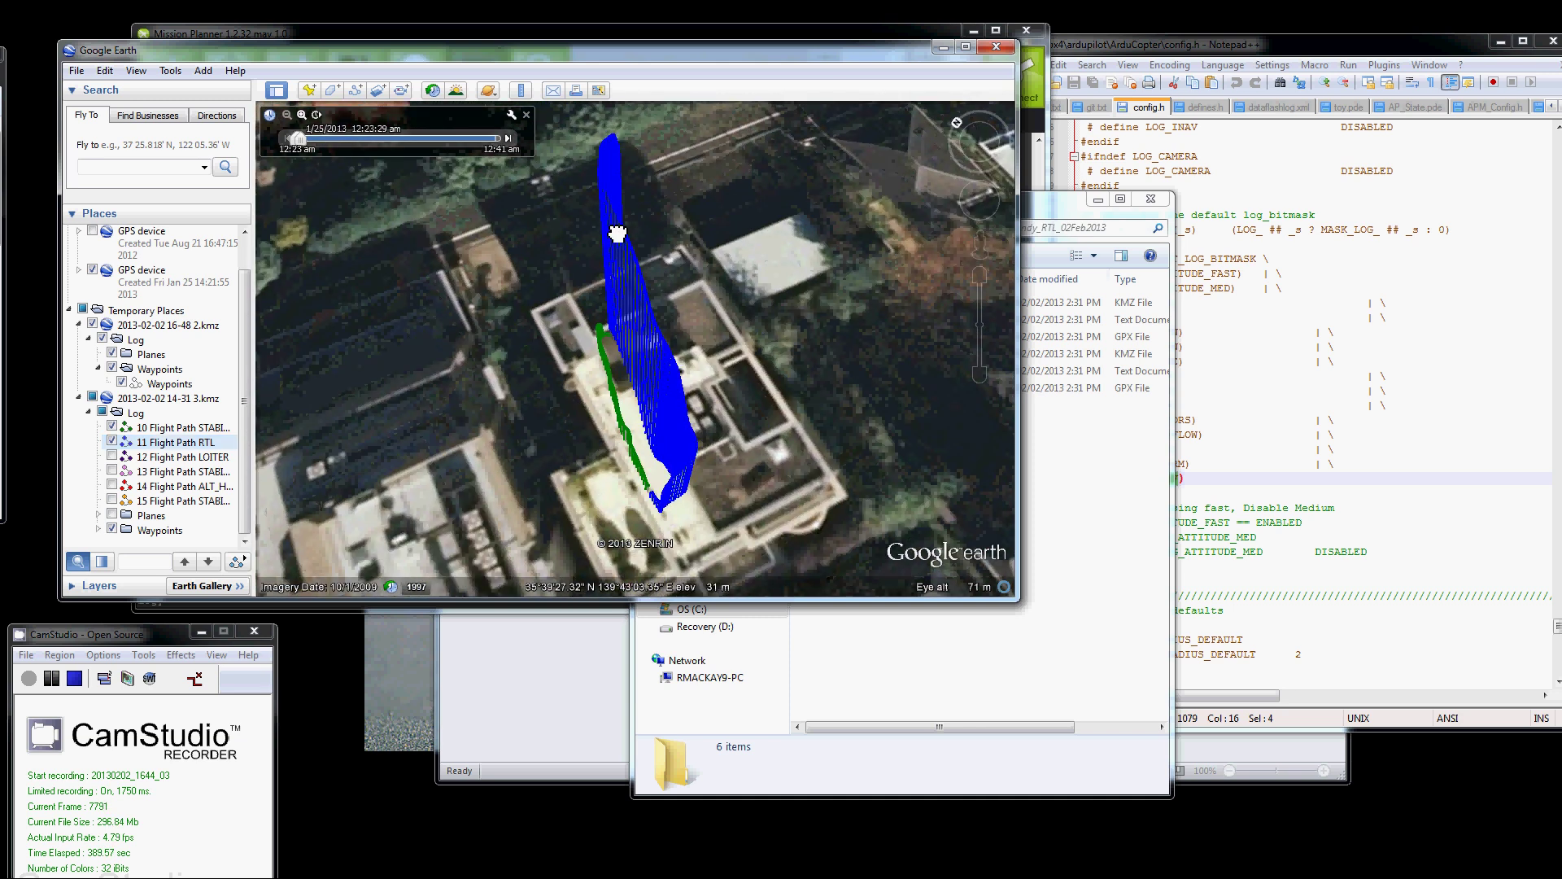
scroll(666, 383, "up", 2)
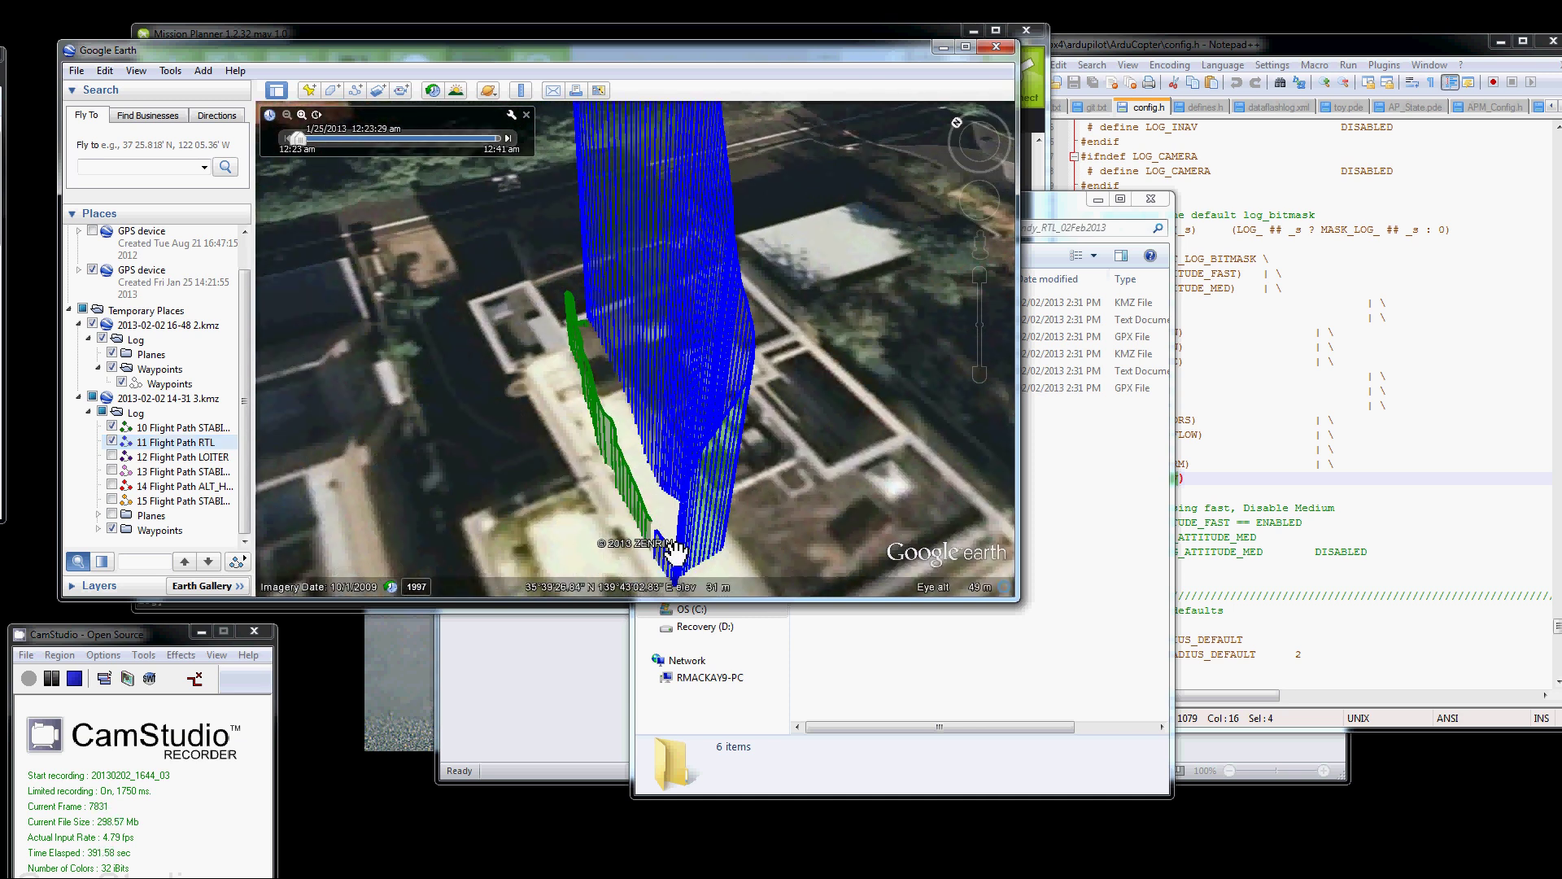
scroll(749, 362, "up", 2)
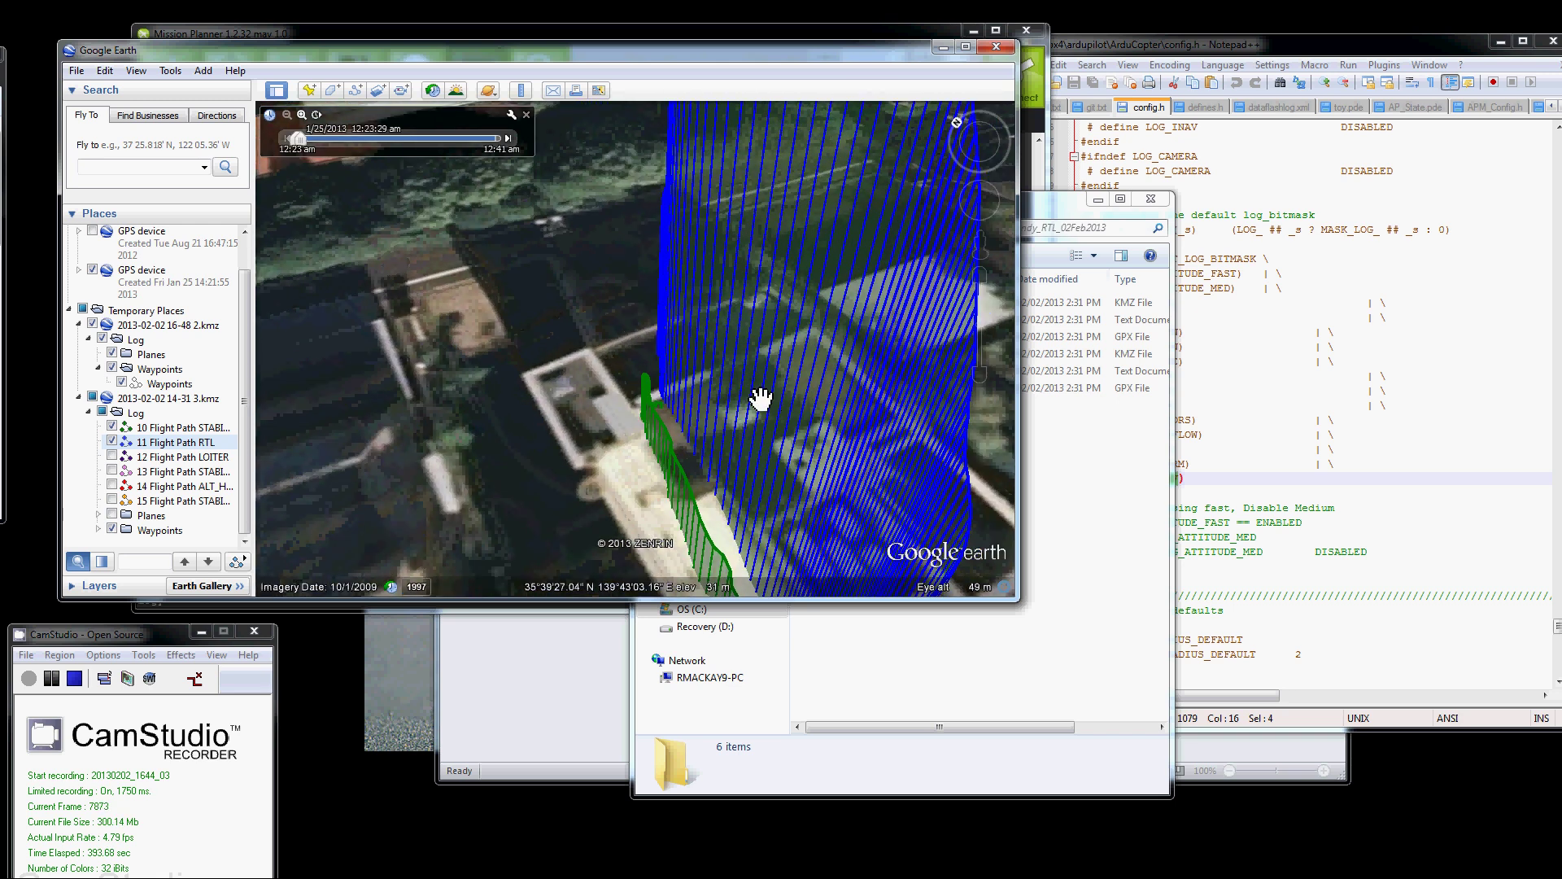
scroll(760, 398, "down", 2)
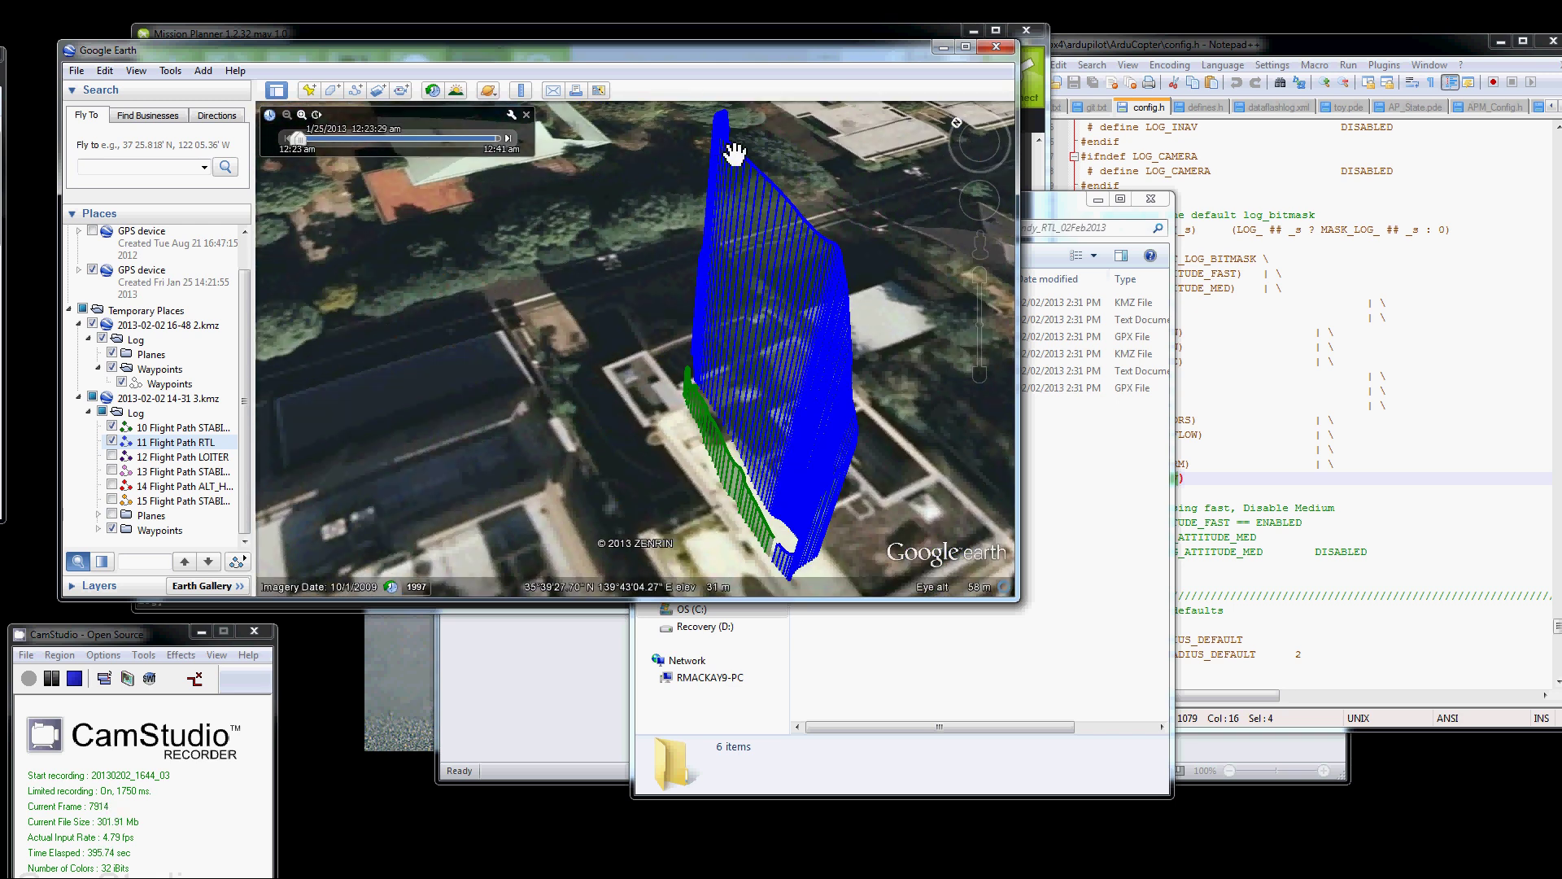
left_click_drag(784, 279, 695, 394)
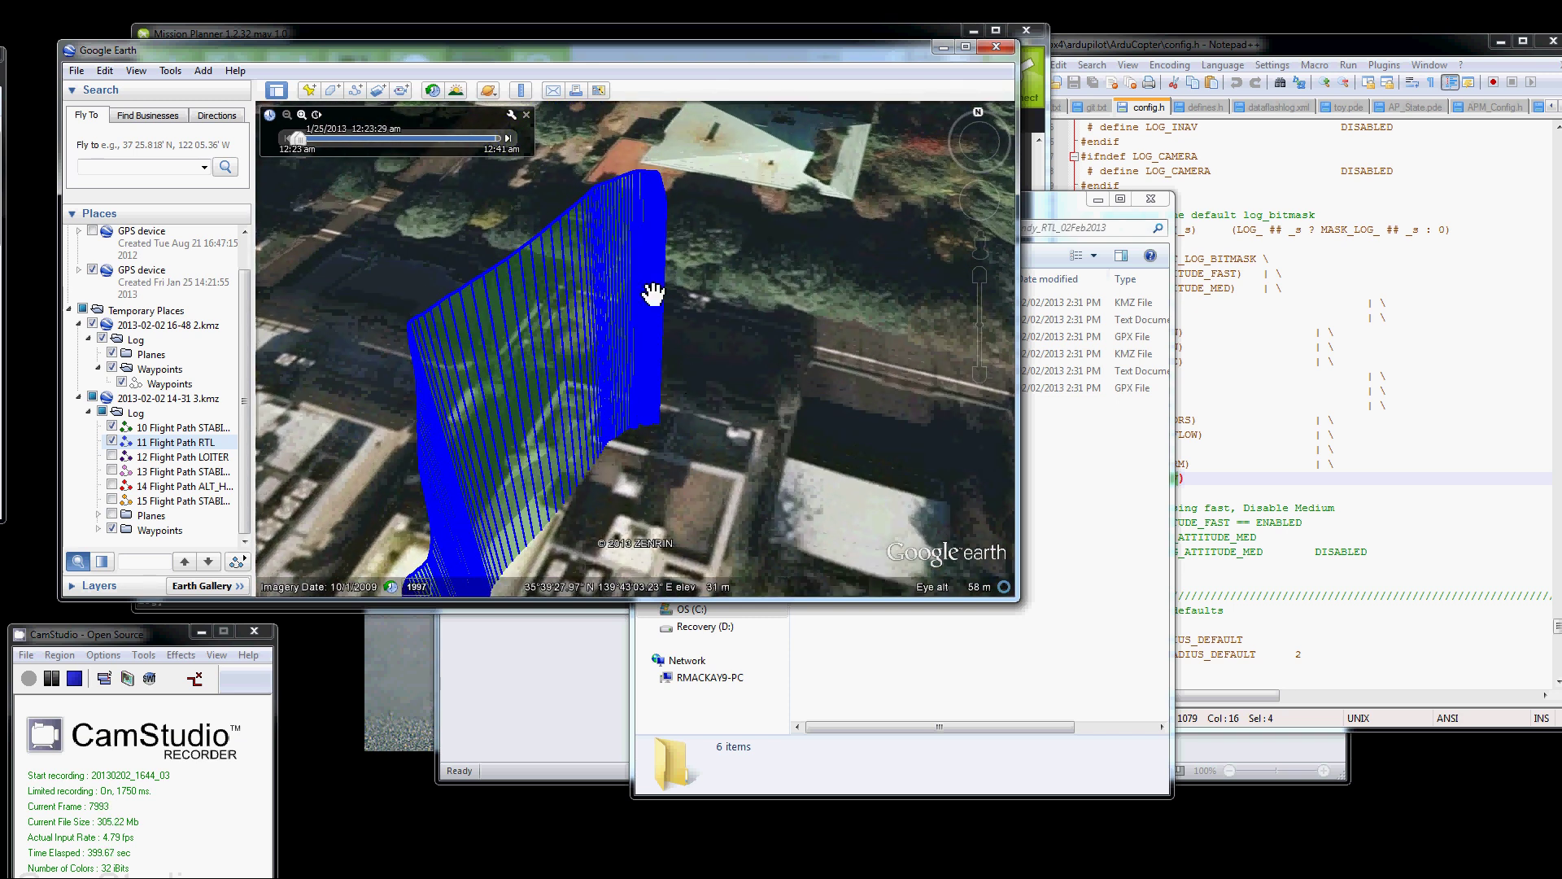
left_click_drag(638, 429, 657, 371)
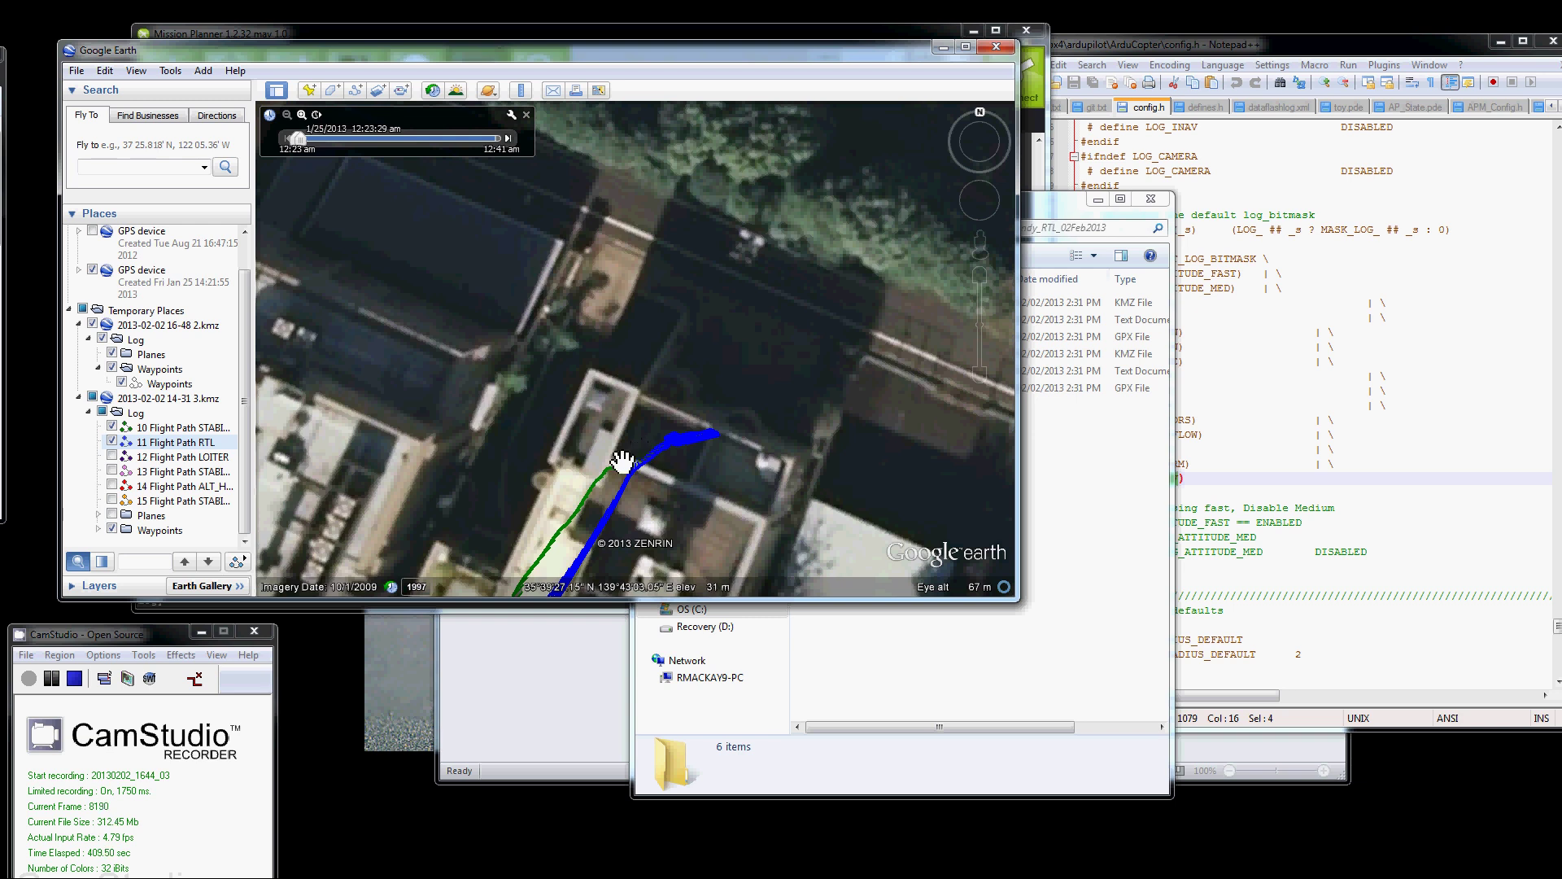
scroll(650, 450, "up", 1)
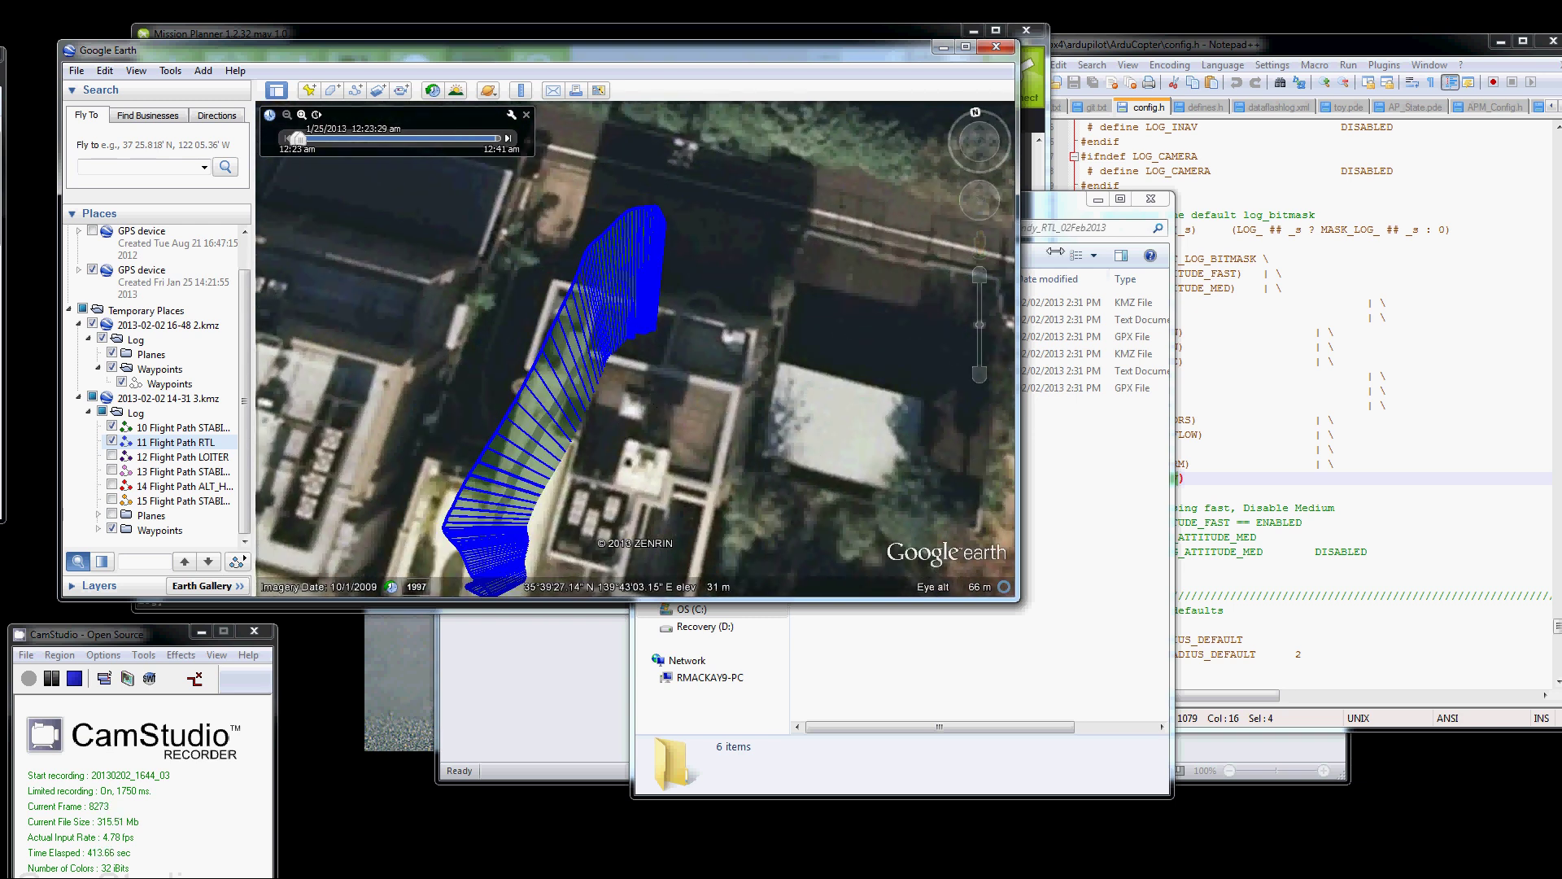
left_click(1026, 228)
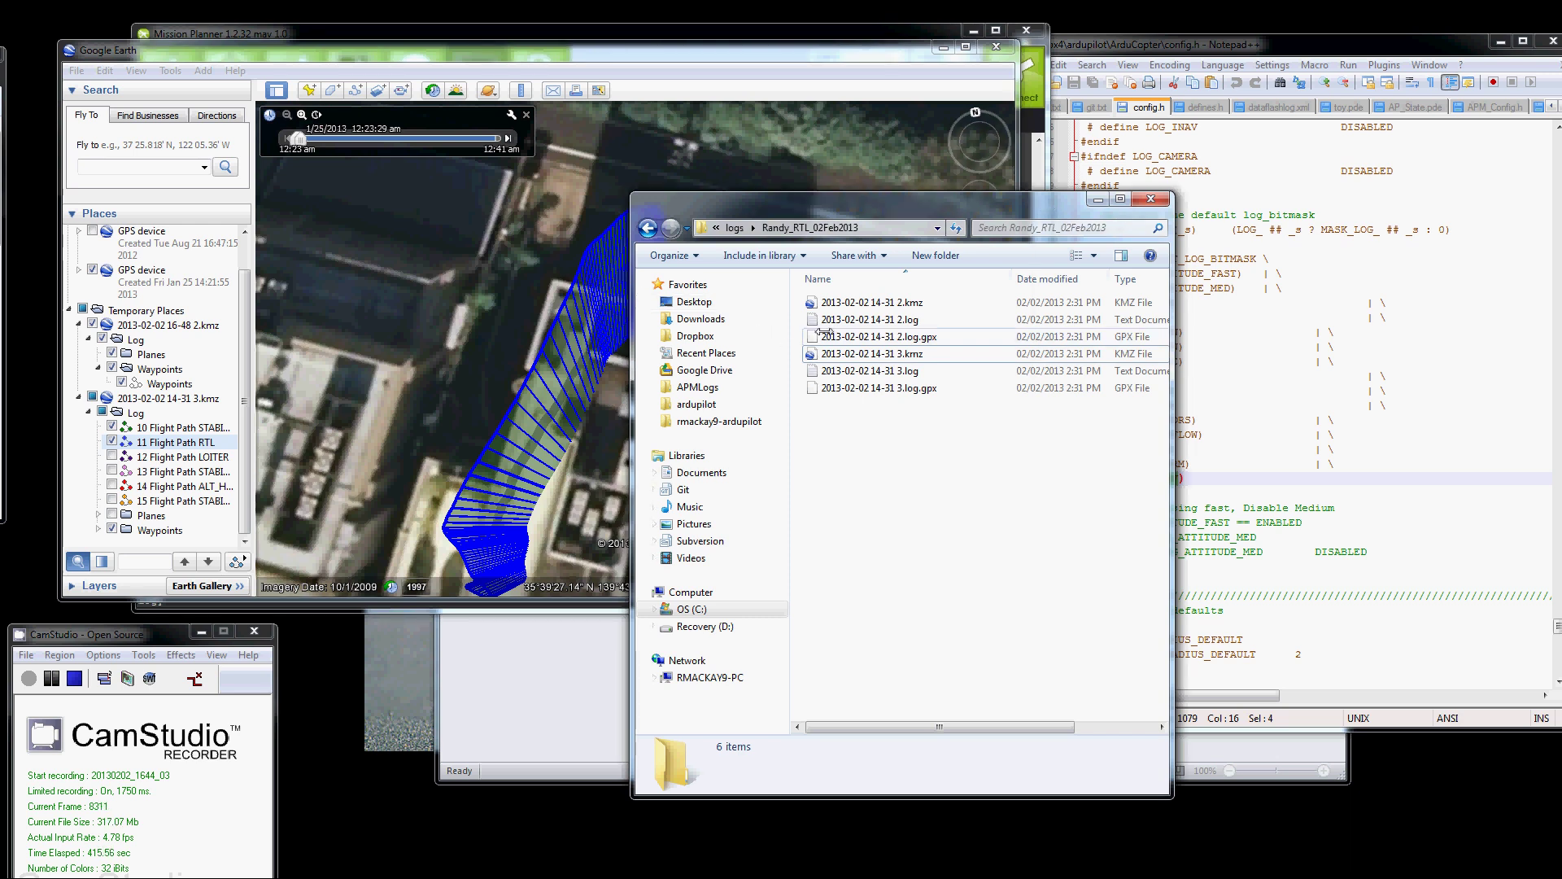
Move Google Earth and the logs folder aside and bring Mission Planner forward.
left_click(851, 320)
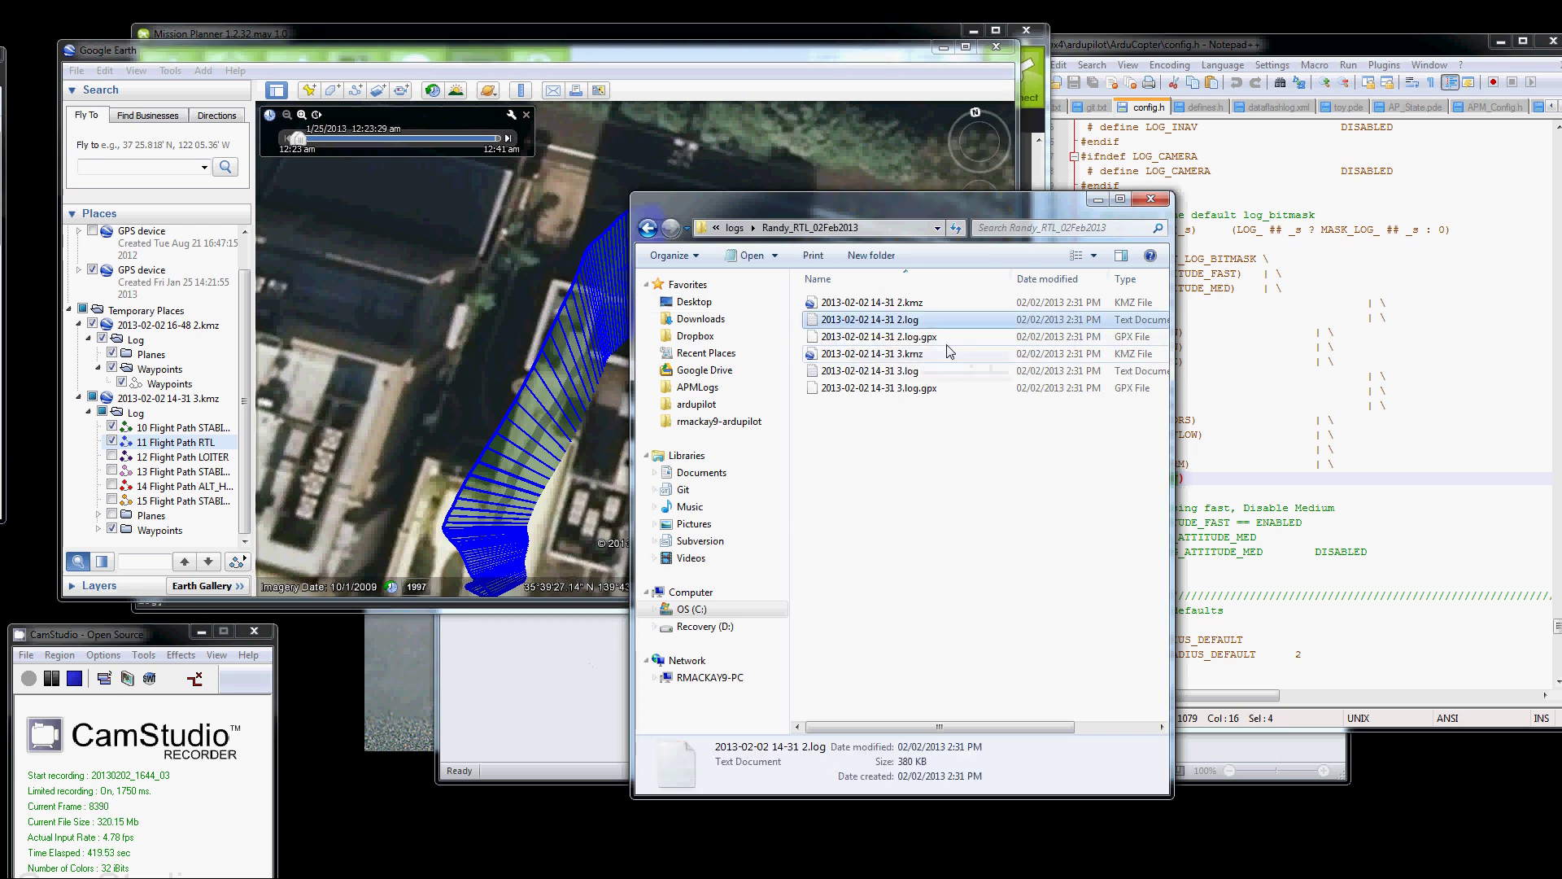
left_click_drag(711, 56, 1193, 285)
left_click_drag(852, 200, 949, 78)
left_click(628, 73)
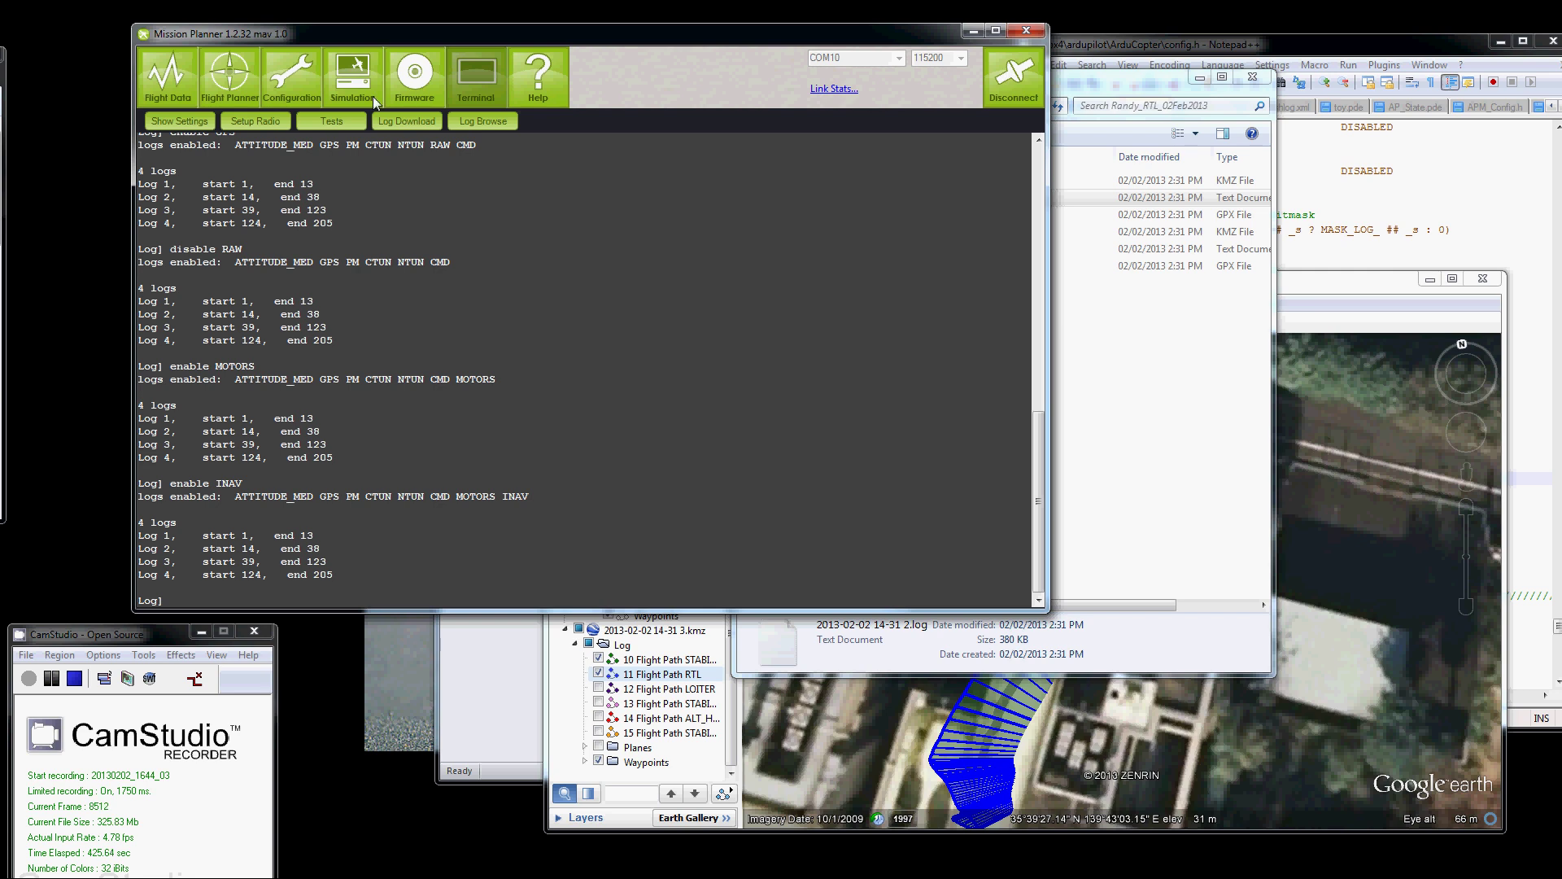
left_click_drag(393, 36, 376, 35)
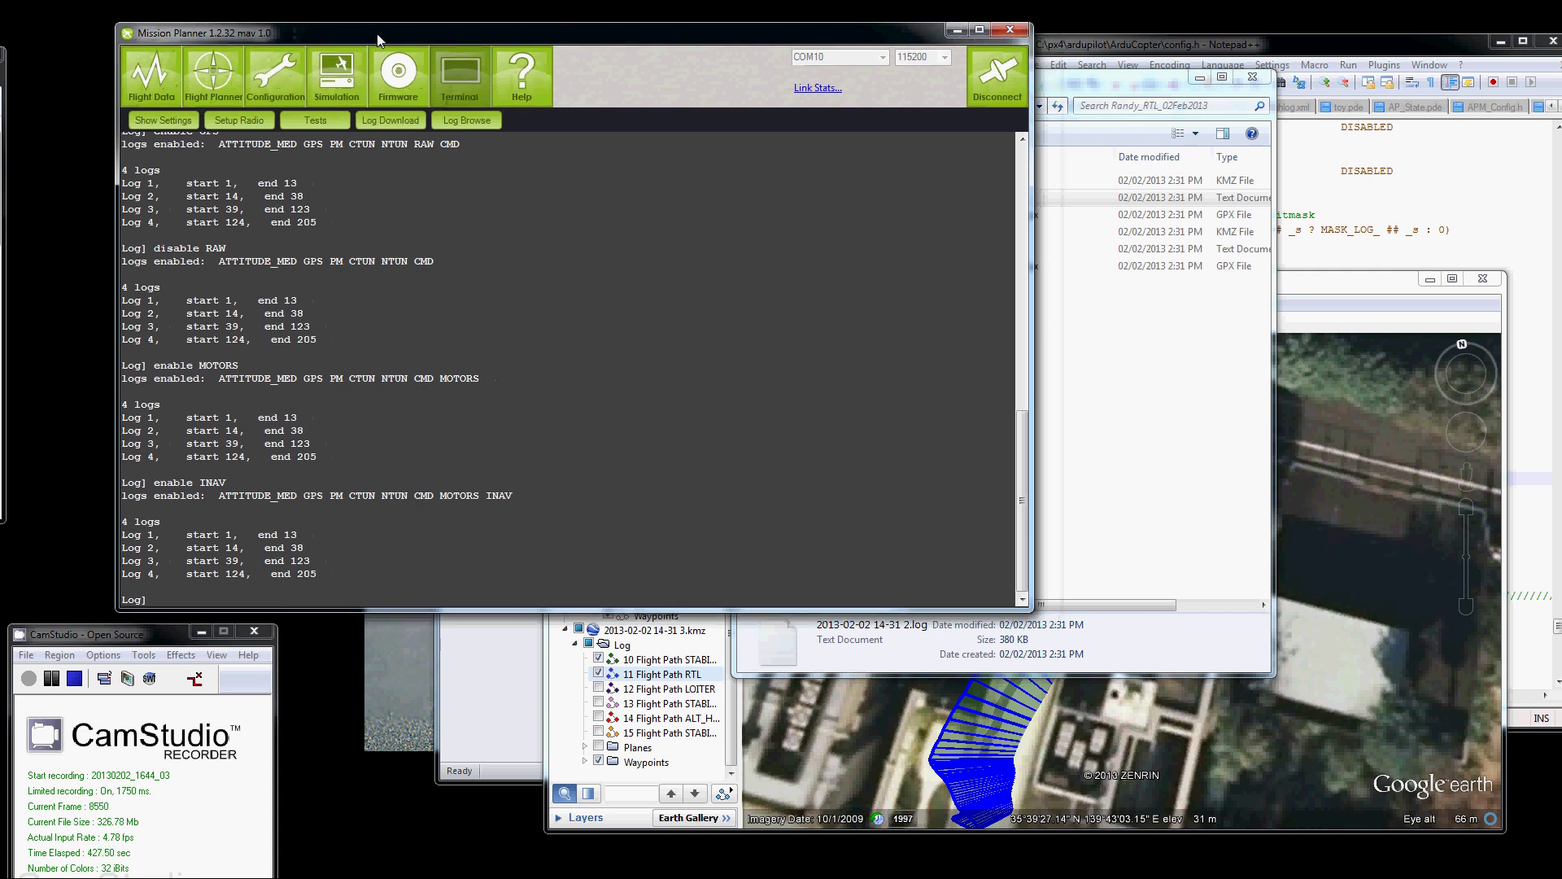
left_click(471, 122)
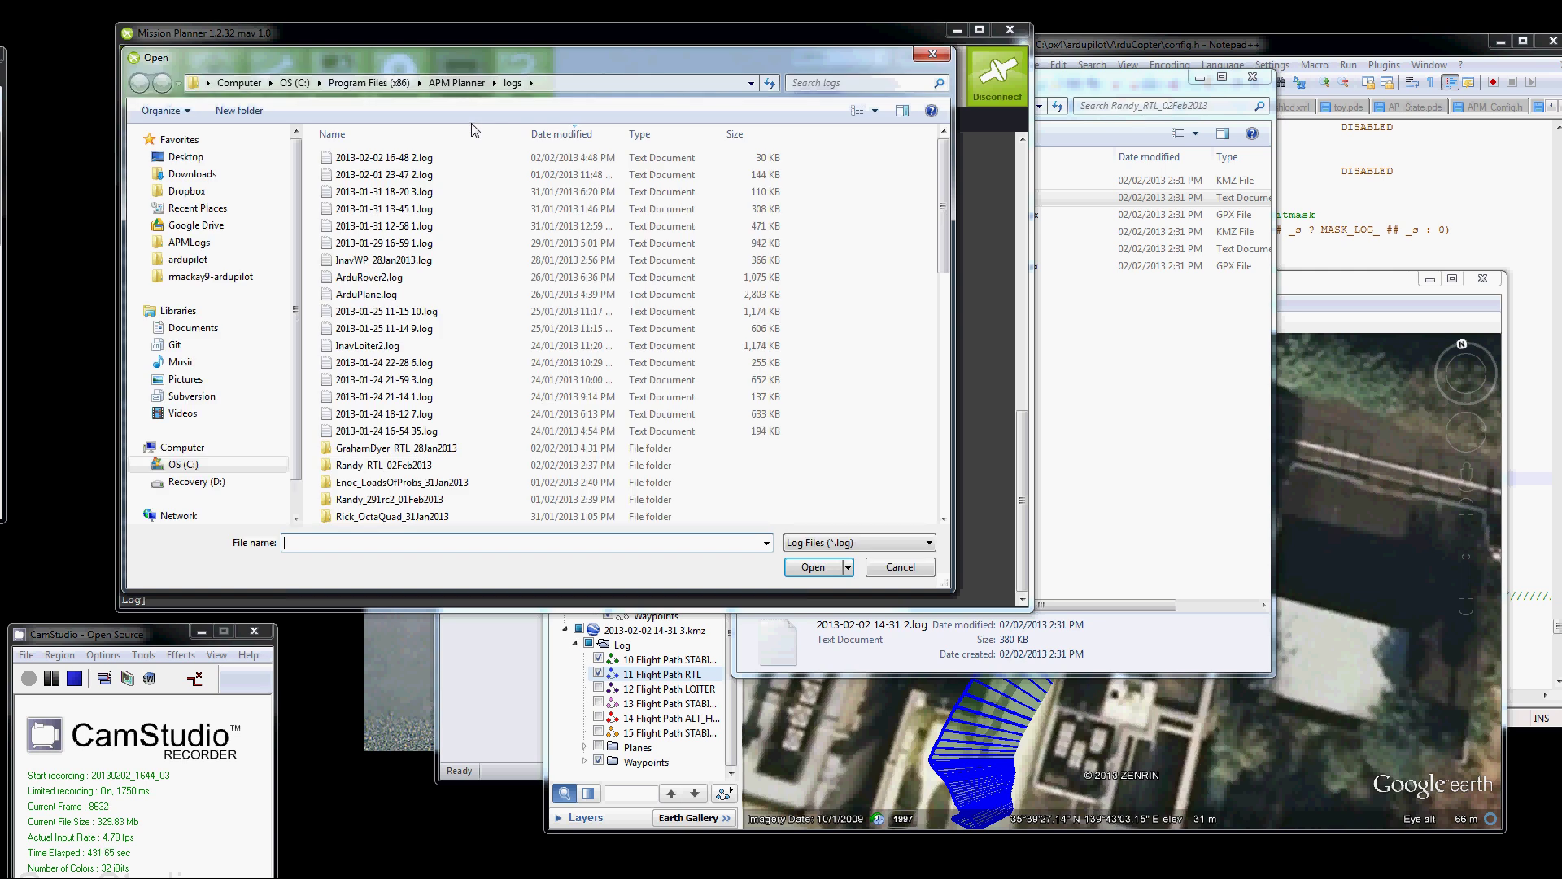
double_click(390, 466)
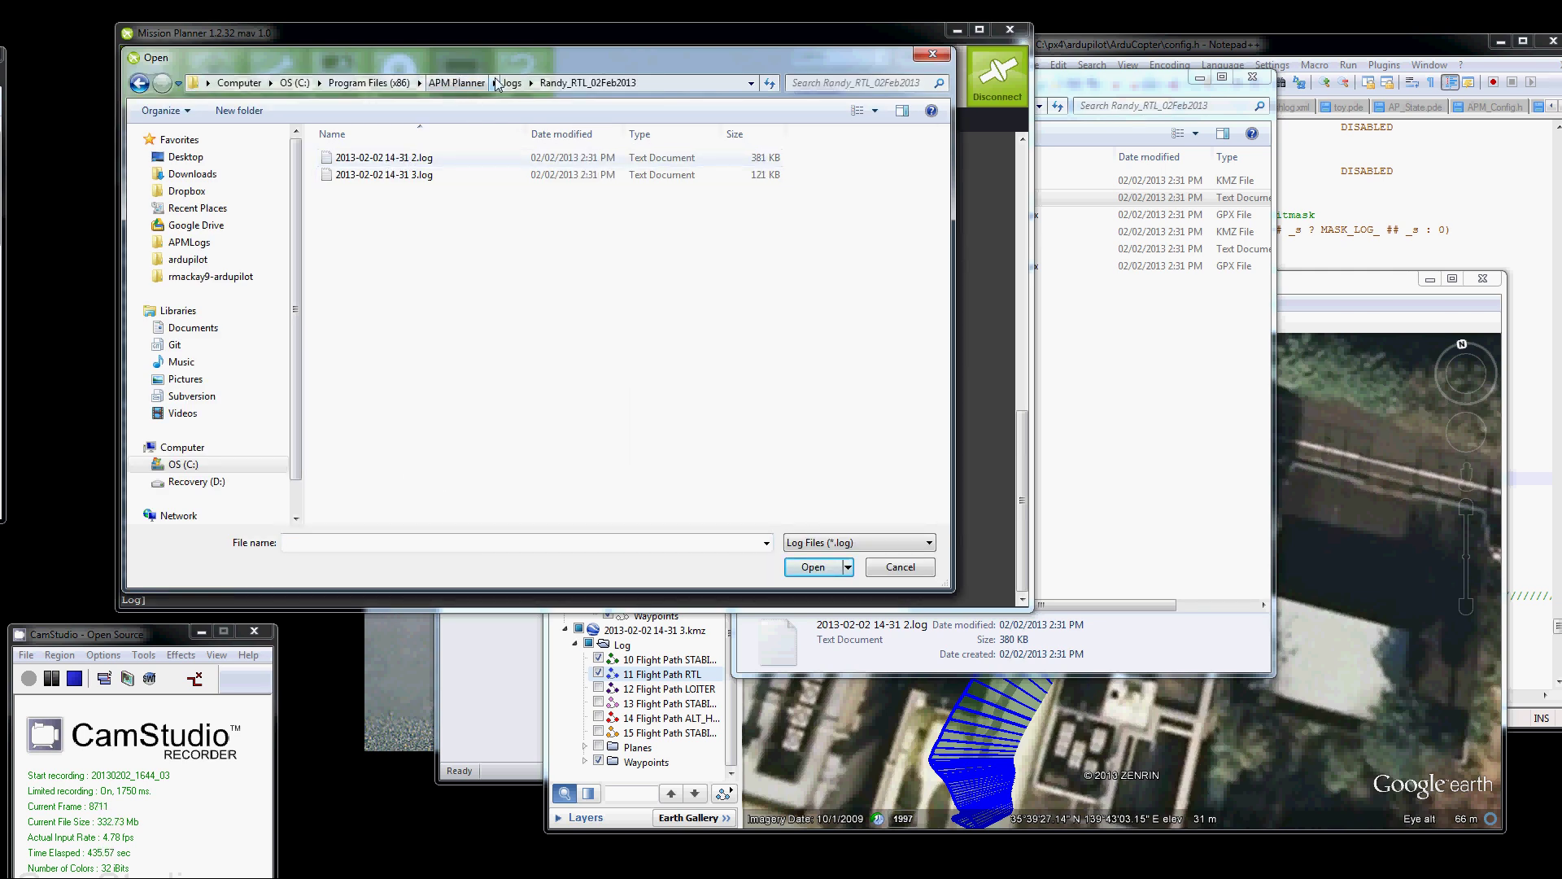
double_click(366, 157)
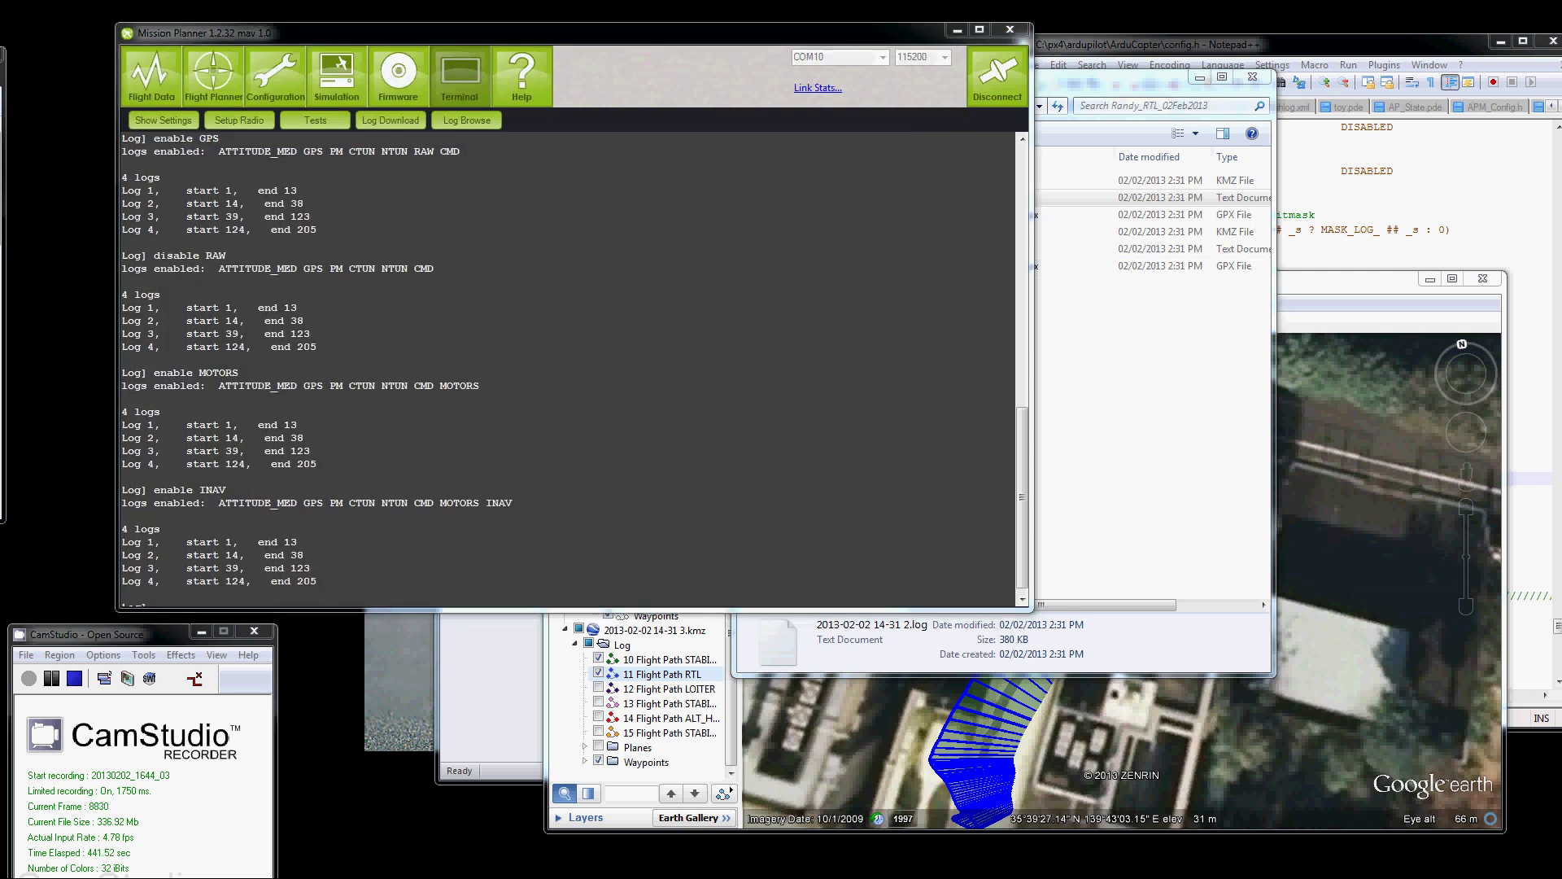
left_click(462, 114)
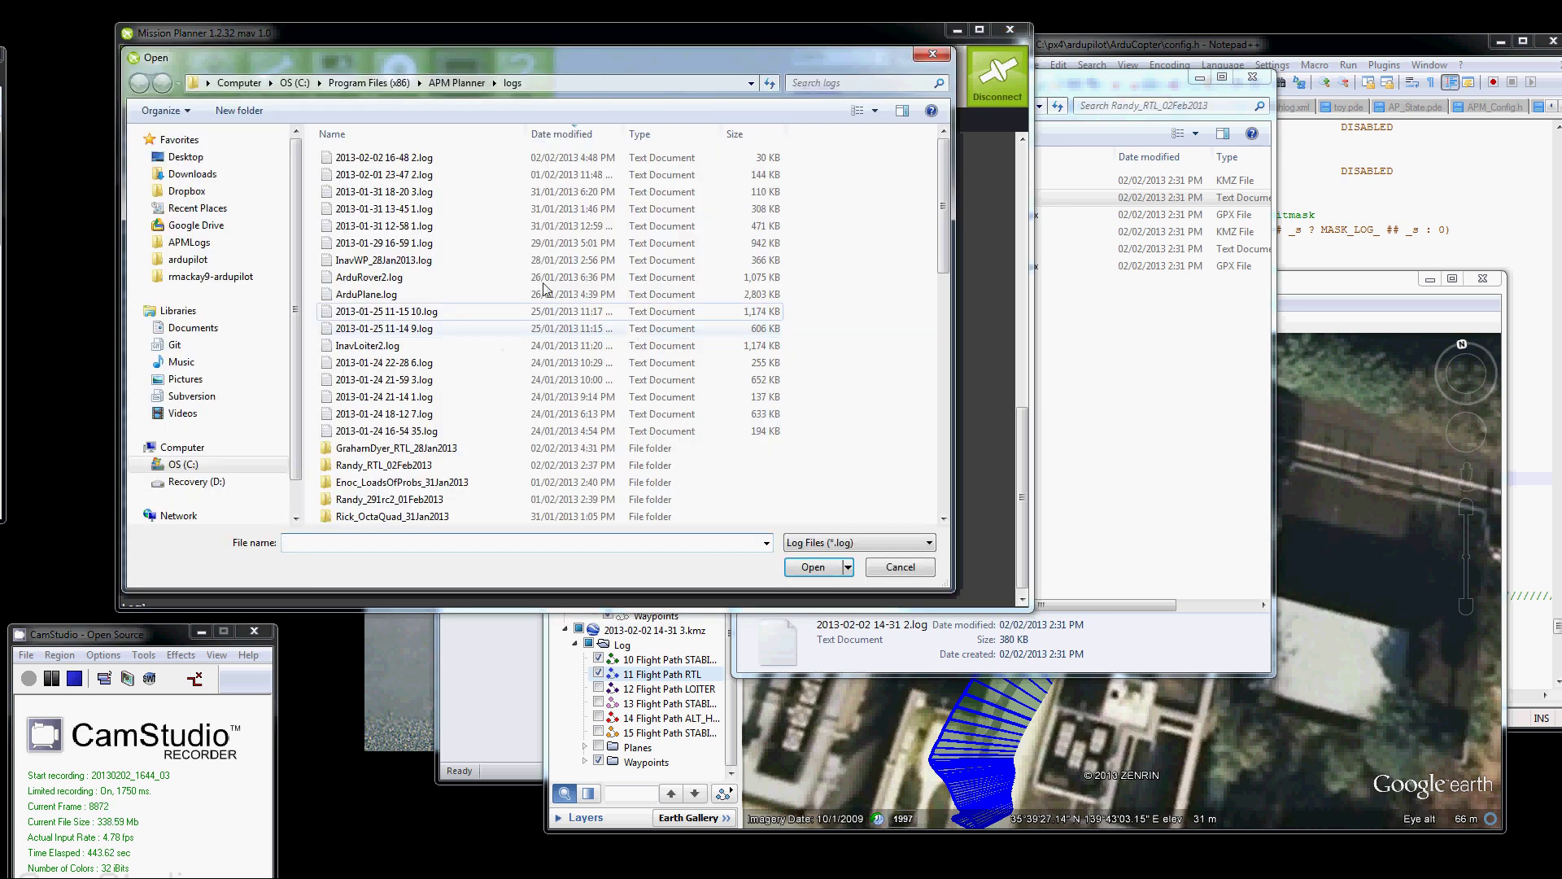
double_click(399, 466)
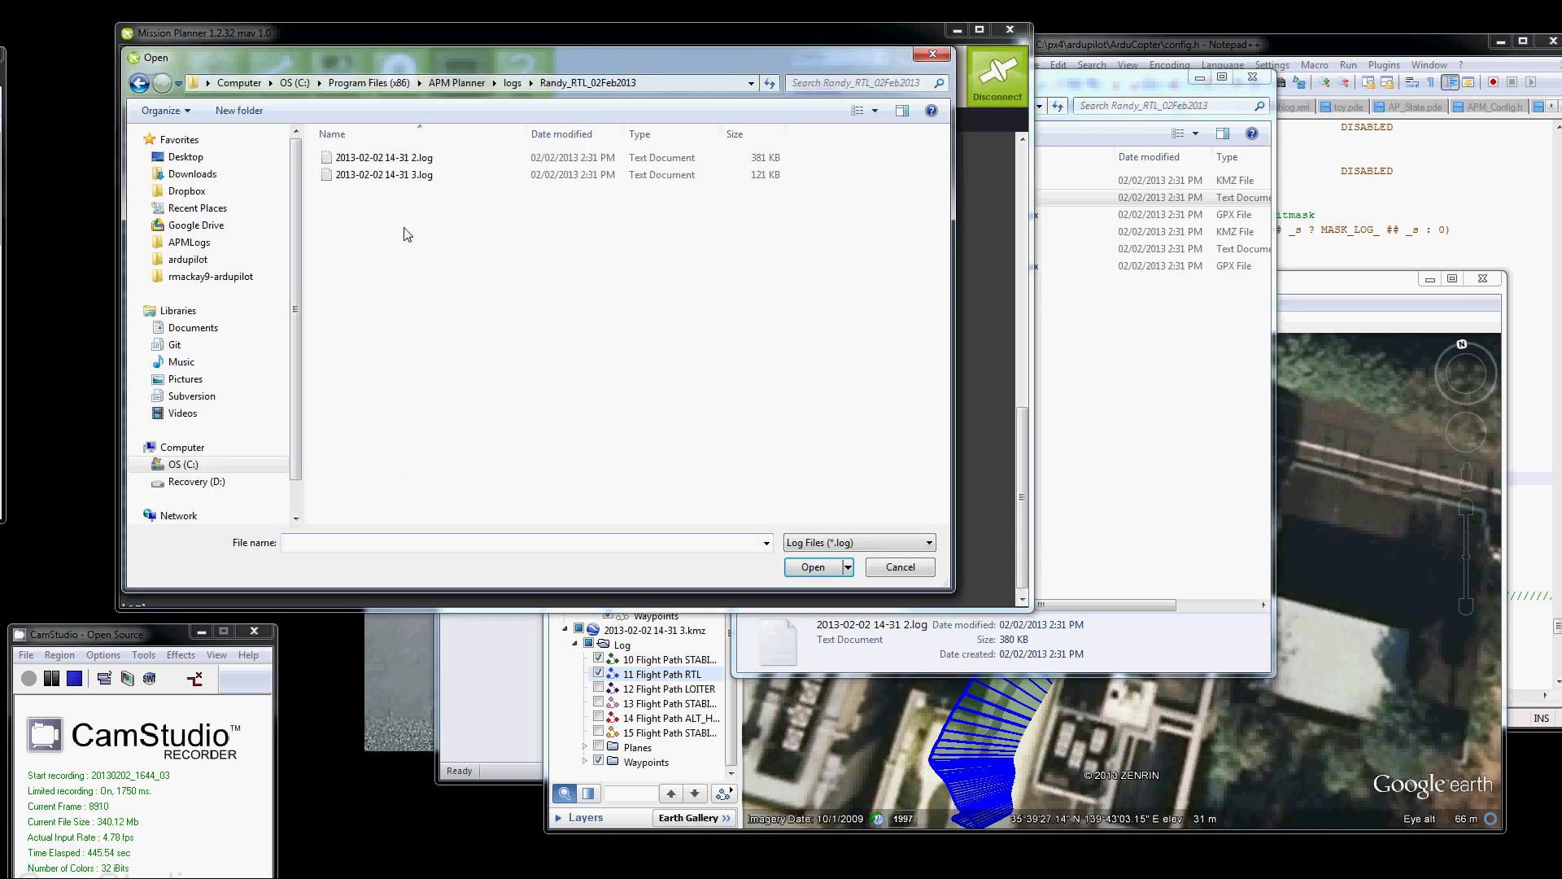
double_click(379, 175)
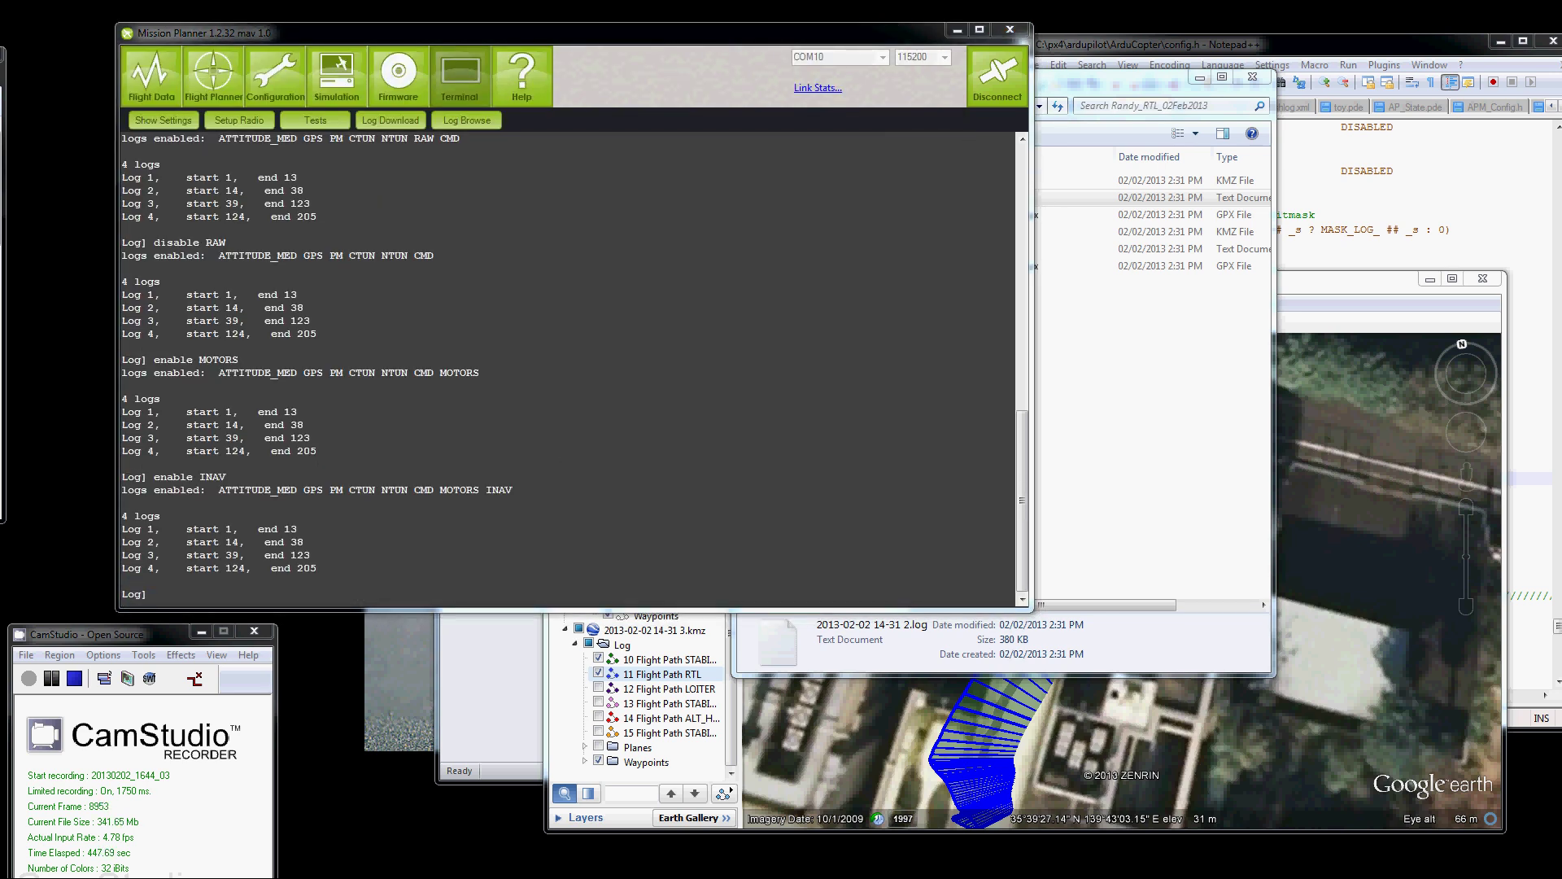
Enlarge the log browser and review the ArduCopter V2.9.1, APM 2 and Free RAM 1365 rows.
left_click_drag(268, 72, 442, 58)
double_click(442, 58)
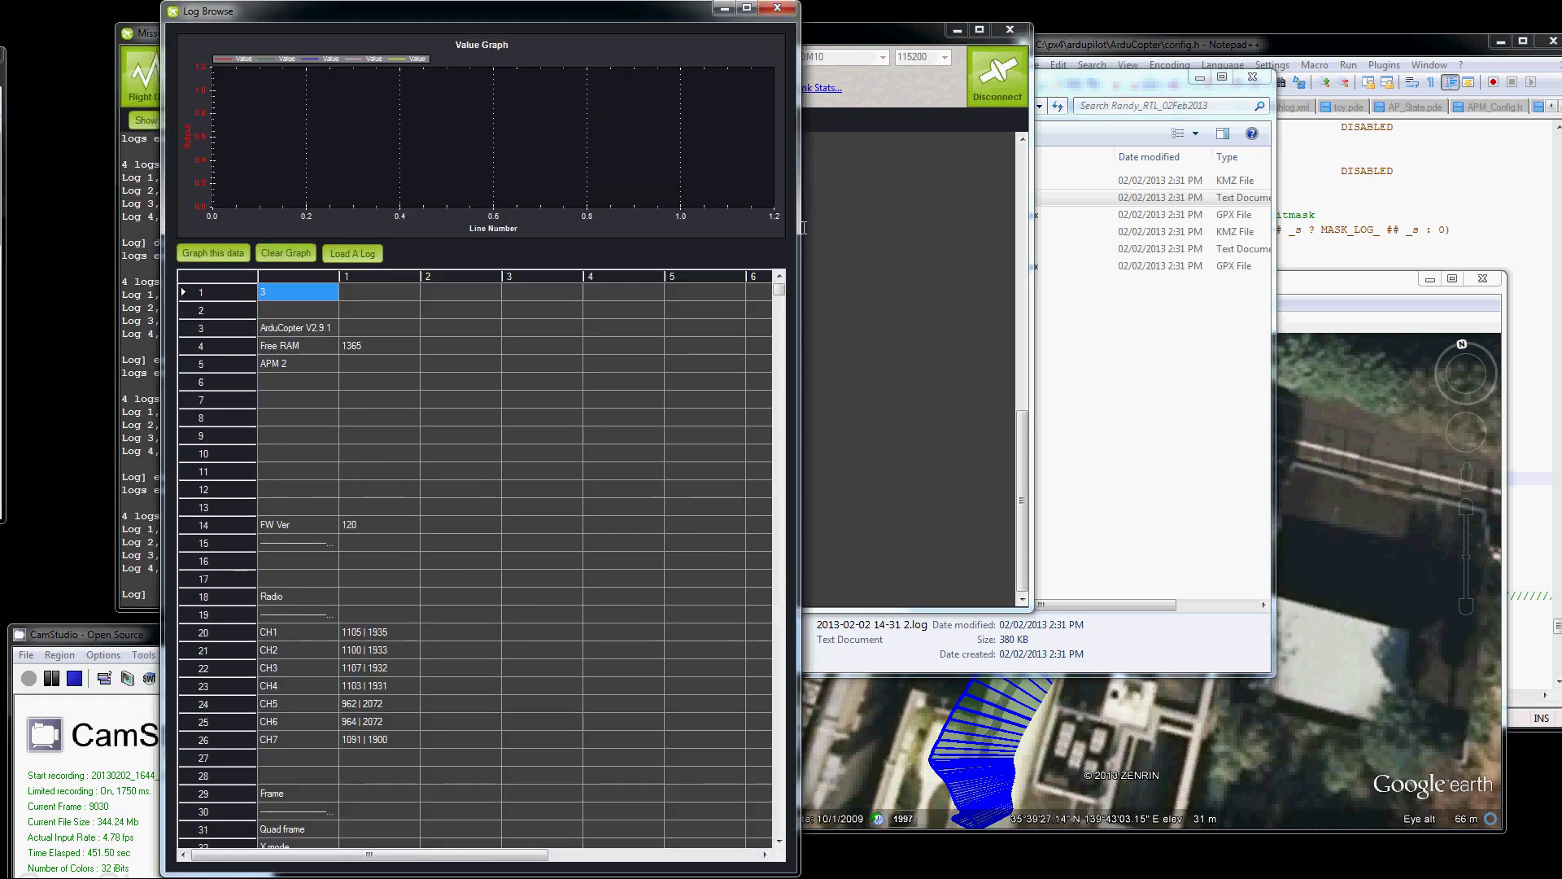
left_click_drag(803, 227, 1148, 229)
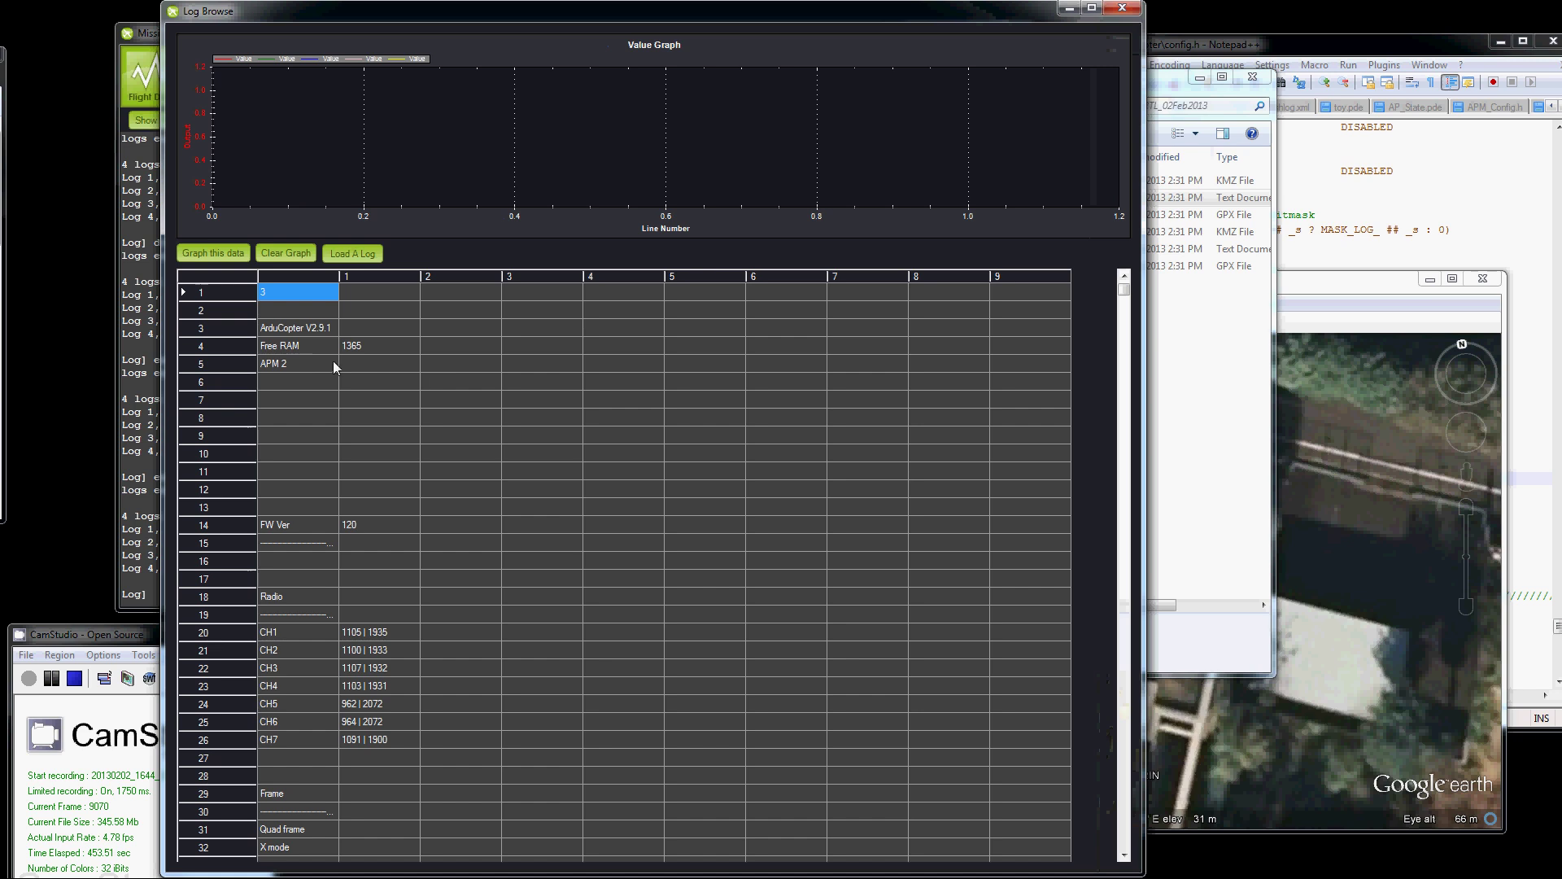
left_click(325, 328)
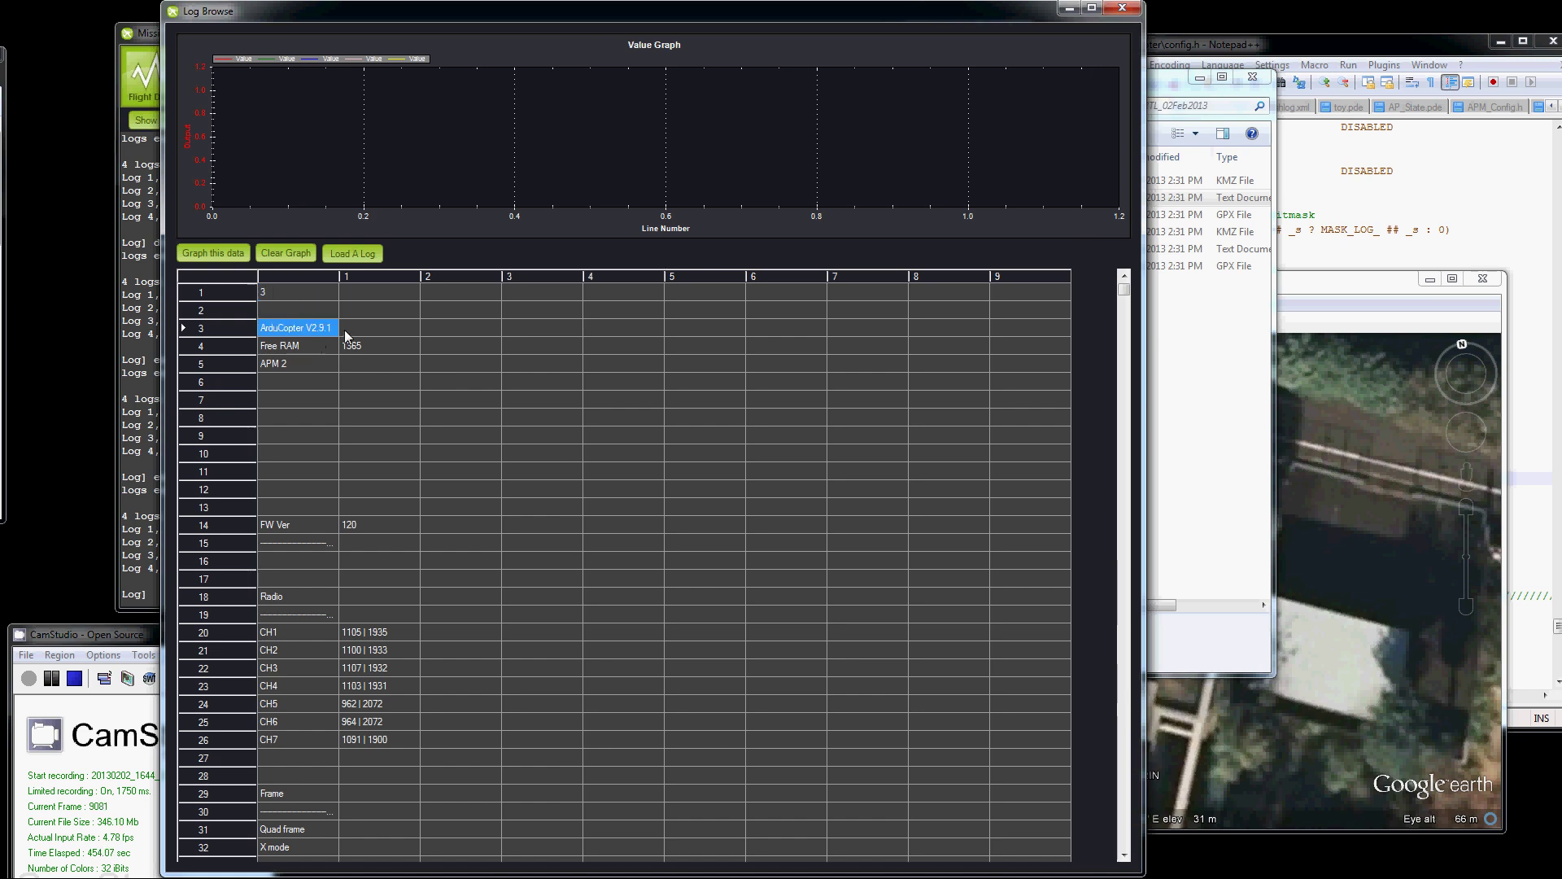
left_click(286, 368)
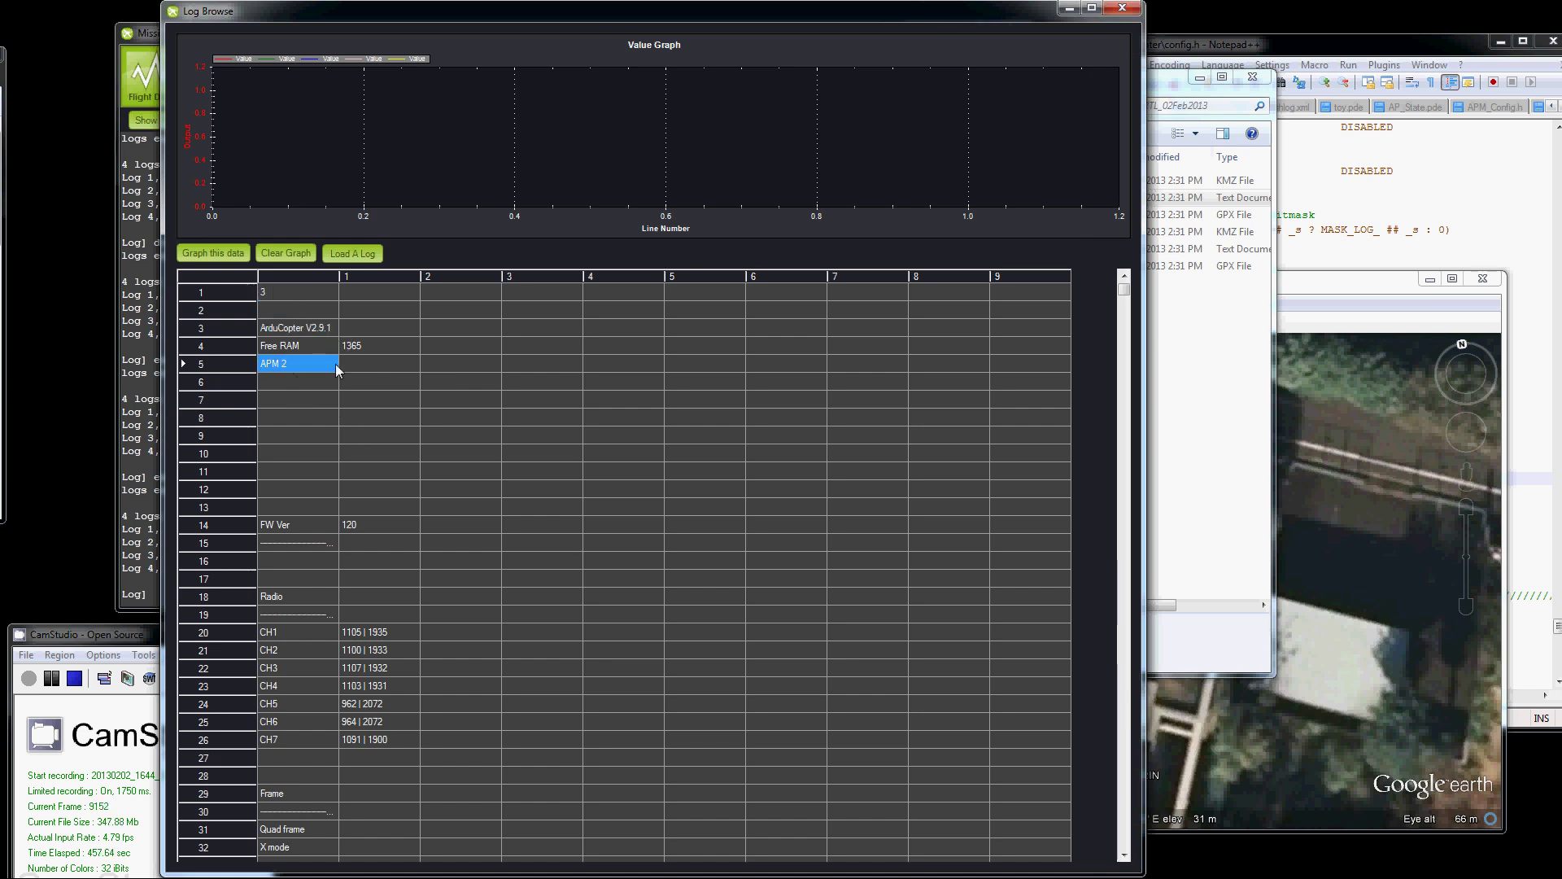
key("Up")
key("Right")
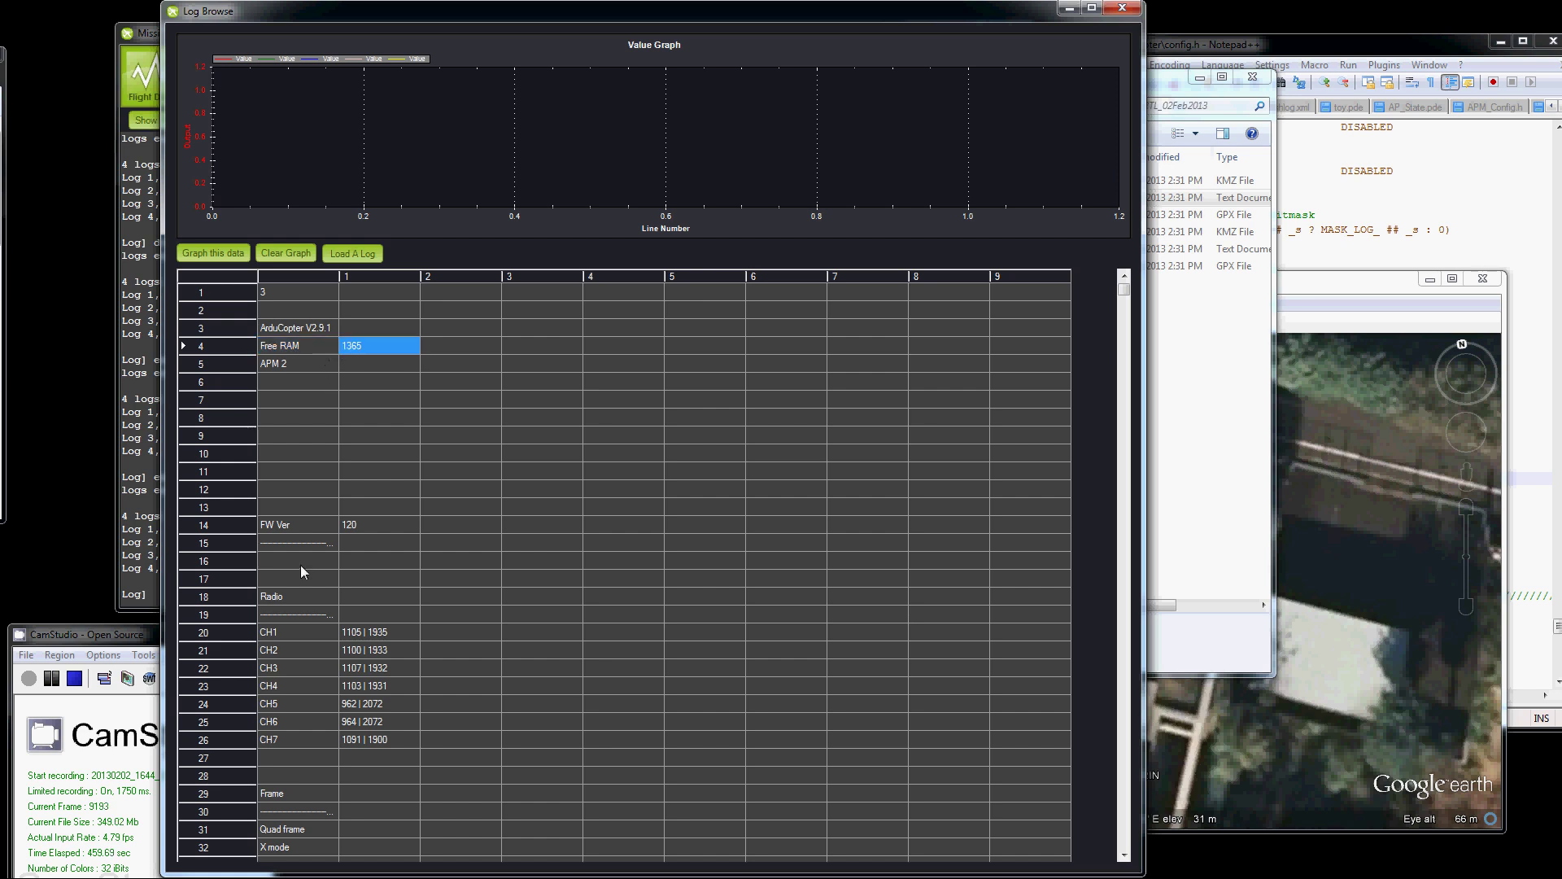
Scroll the parameters, noting X frame mode, Mag offsets -39.1390 and 37.9080, and SONAR_TYPE.
scroll(315, 540, "down", 3)
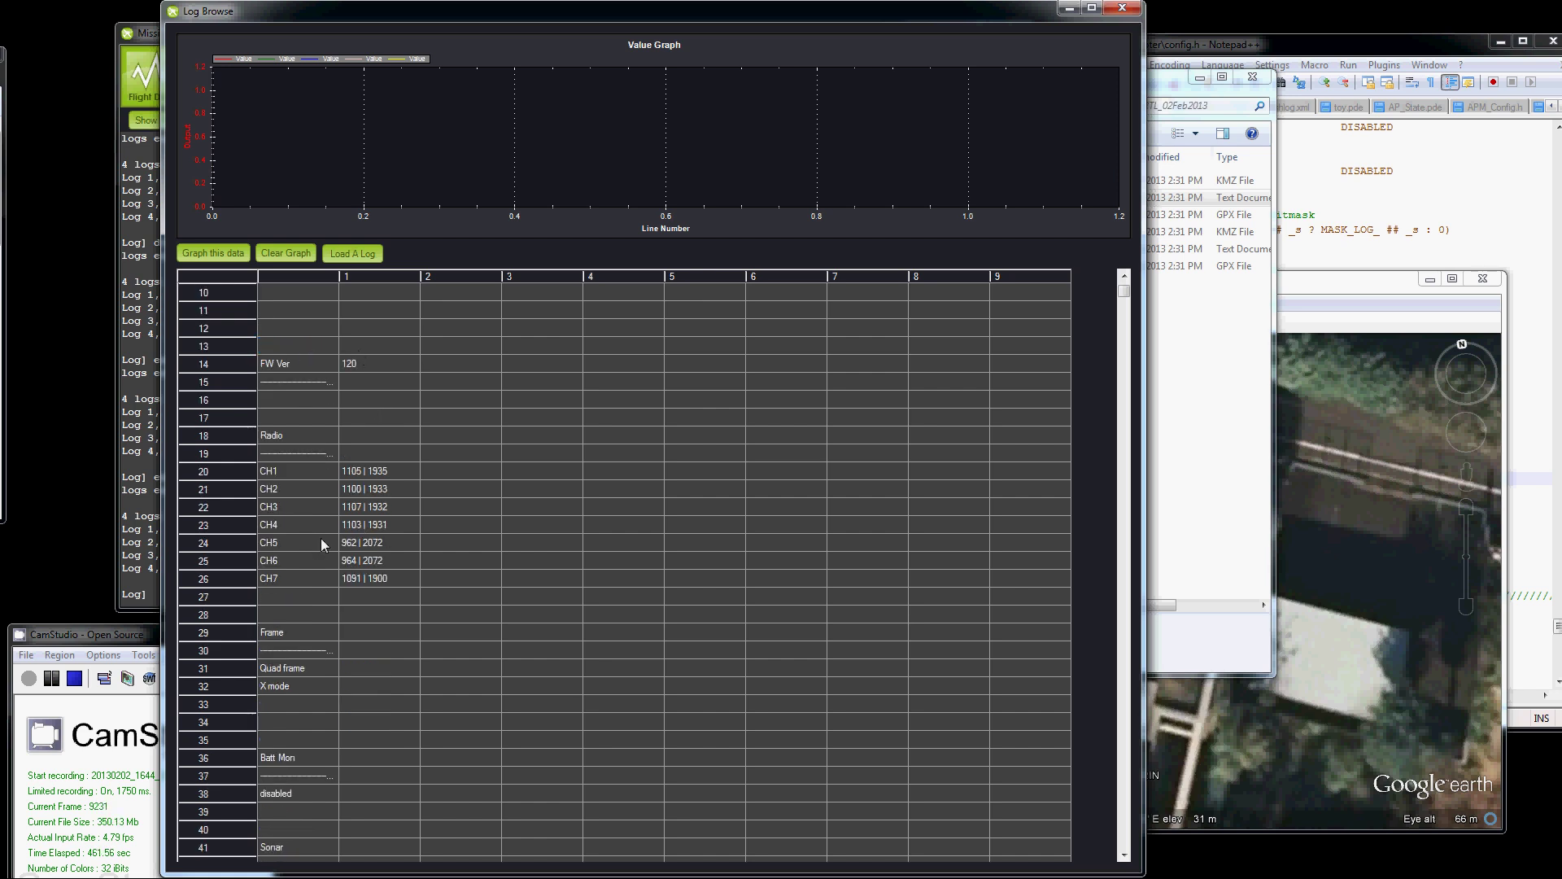
scroll(308, 501, "down", 2)
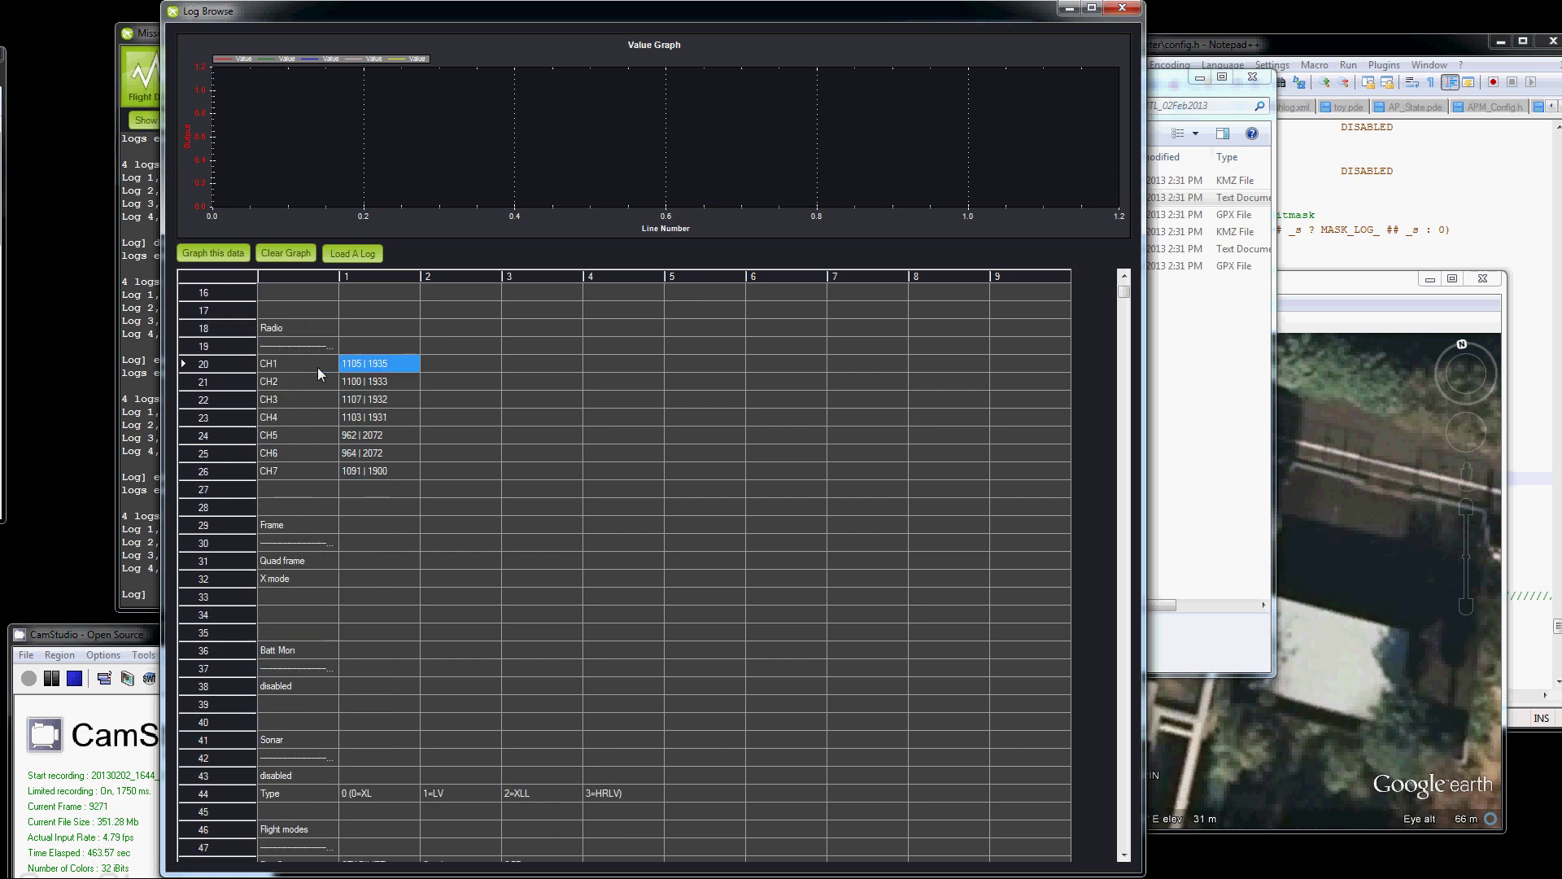
scroll(330, 512, "down", 2)
left_click(283, 475)
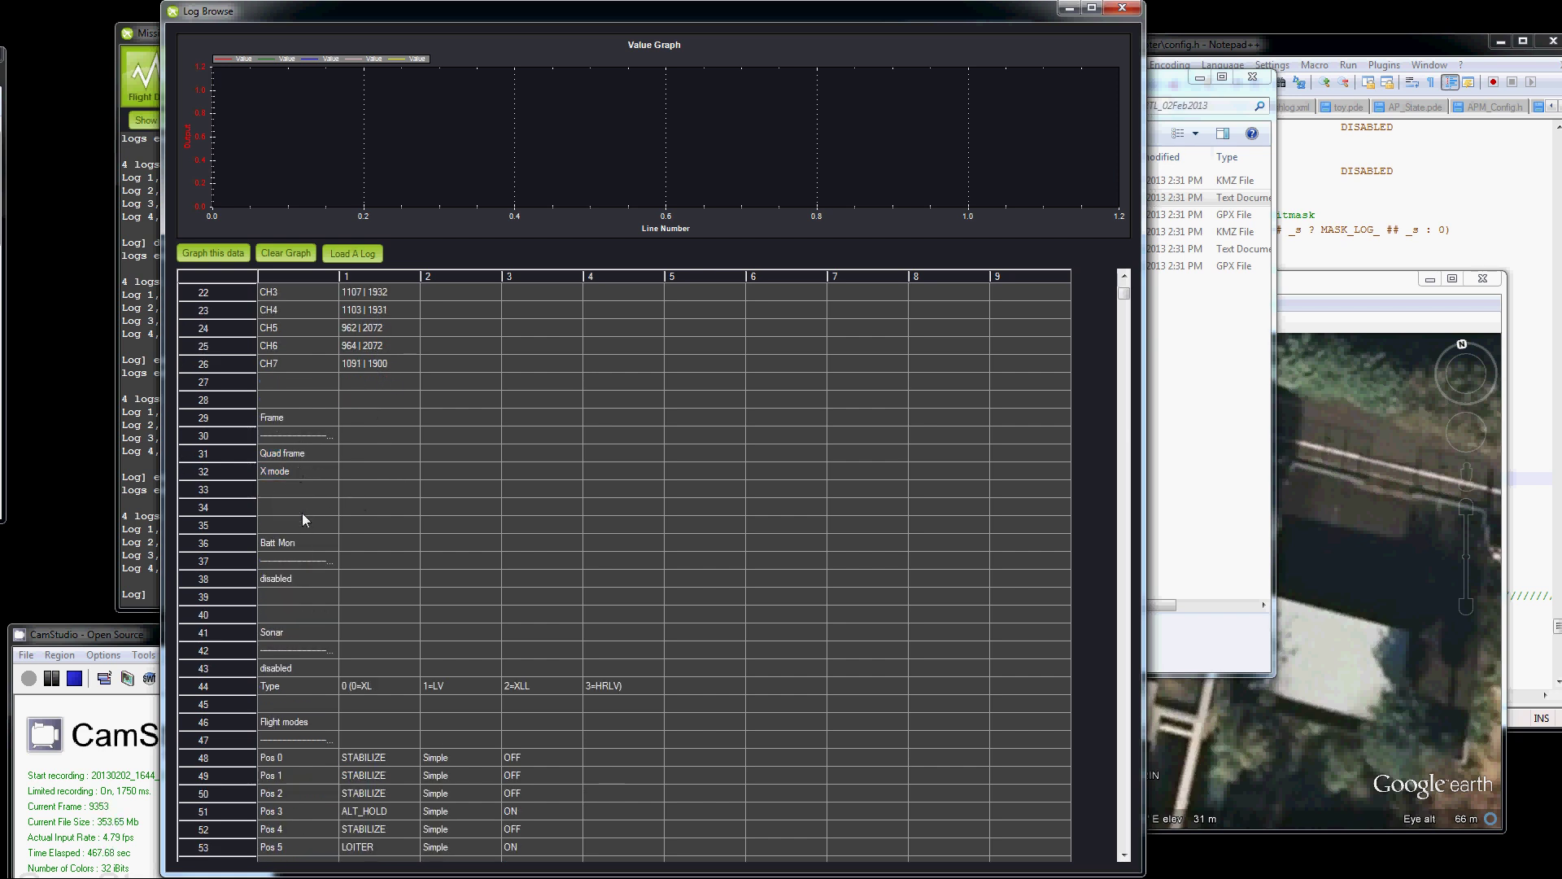
scroll(301, 513, "down", 4)
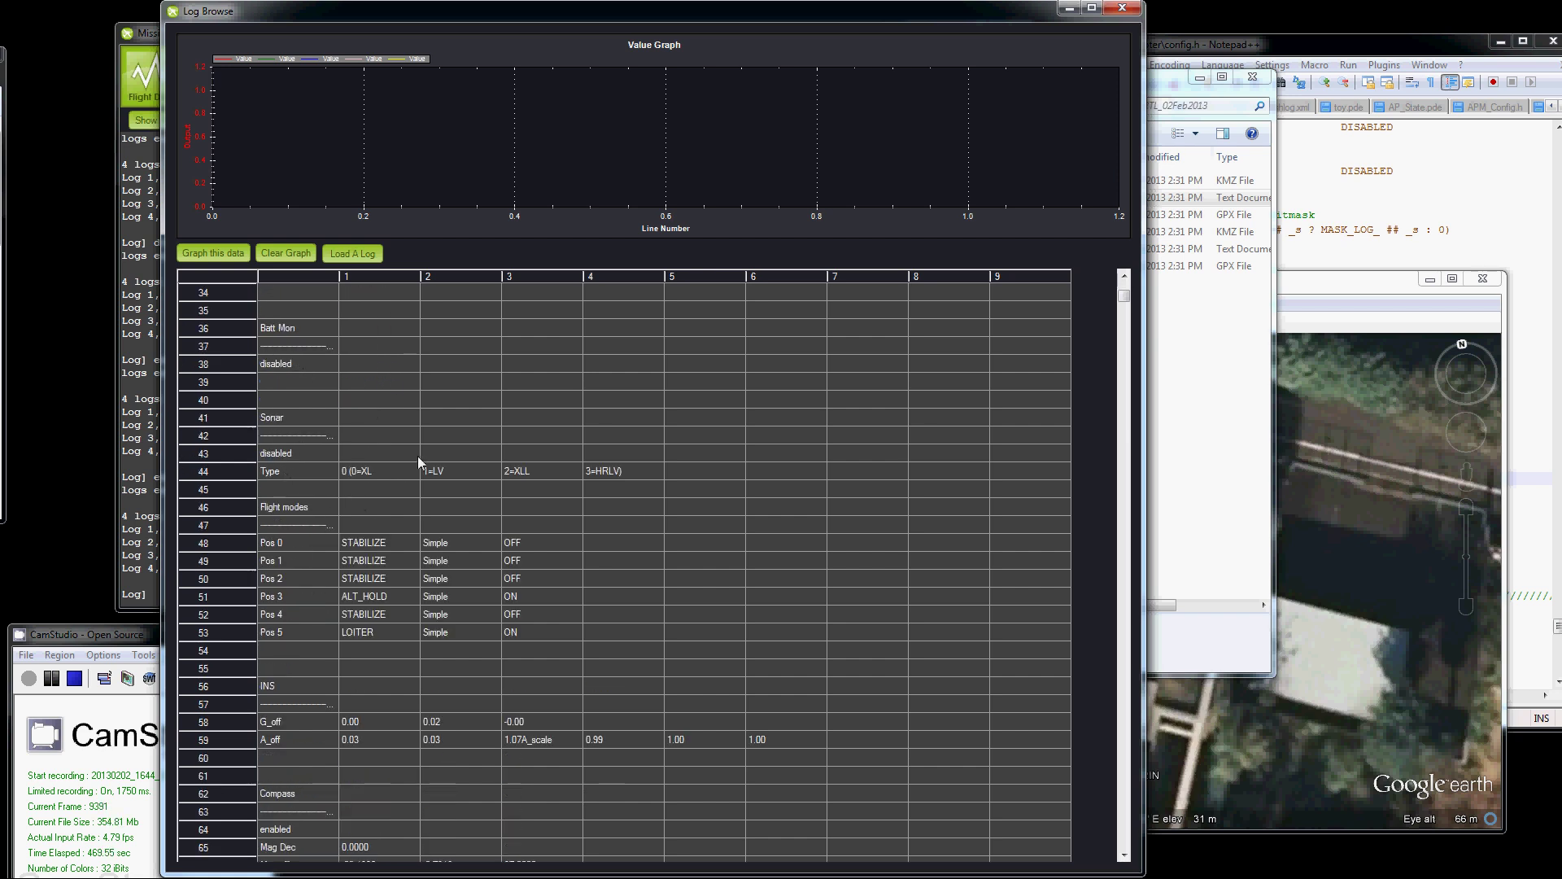
scroll(301, 488, "down", 3)
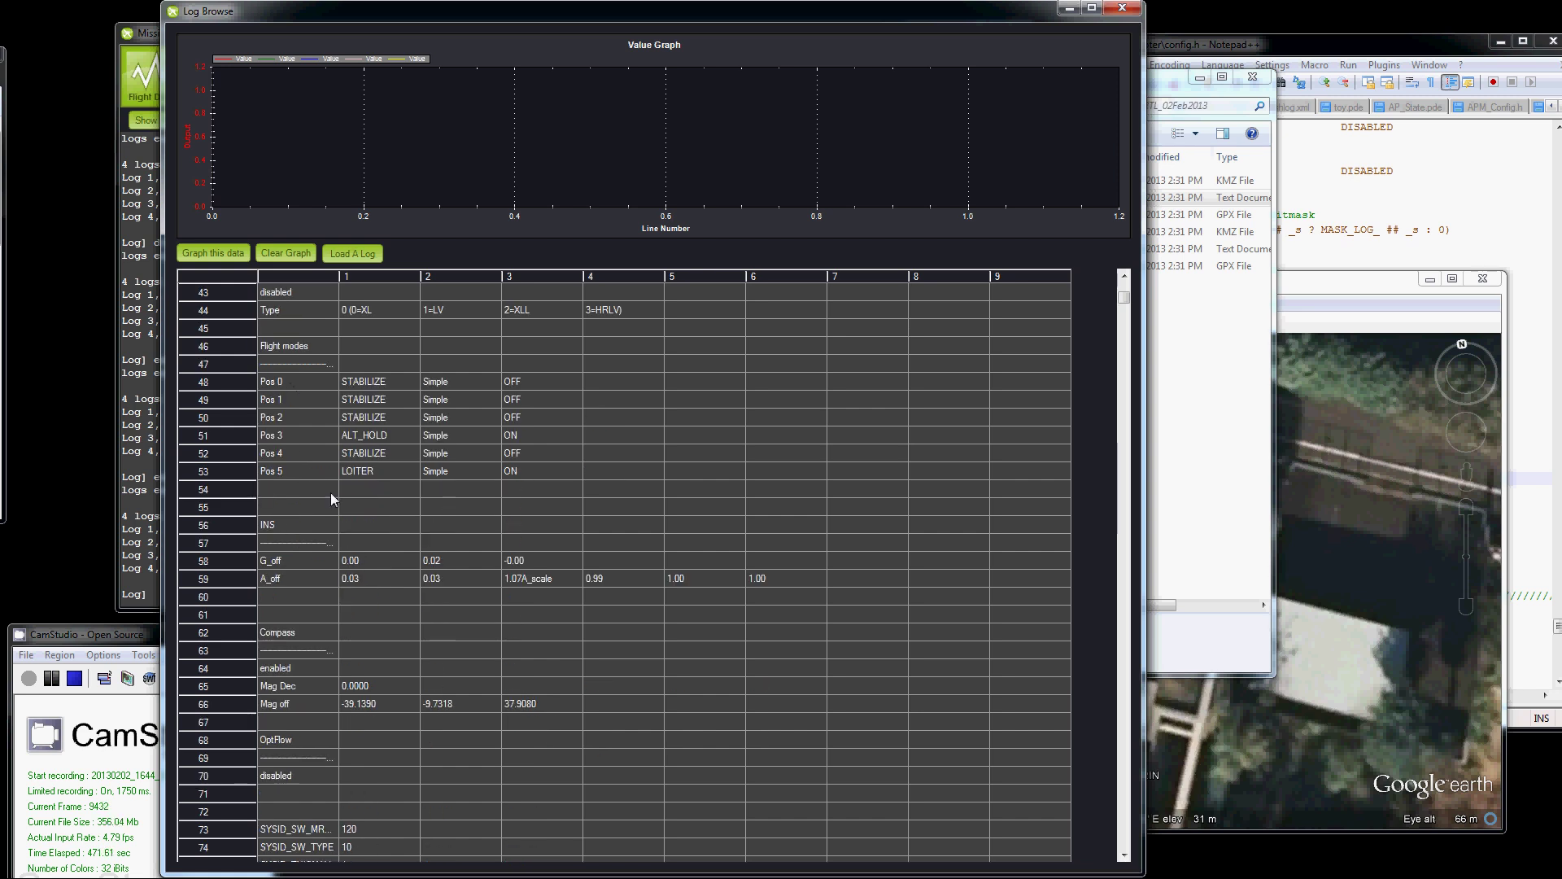
scroll(330, 498, "down", 4)
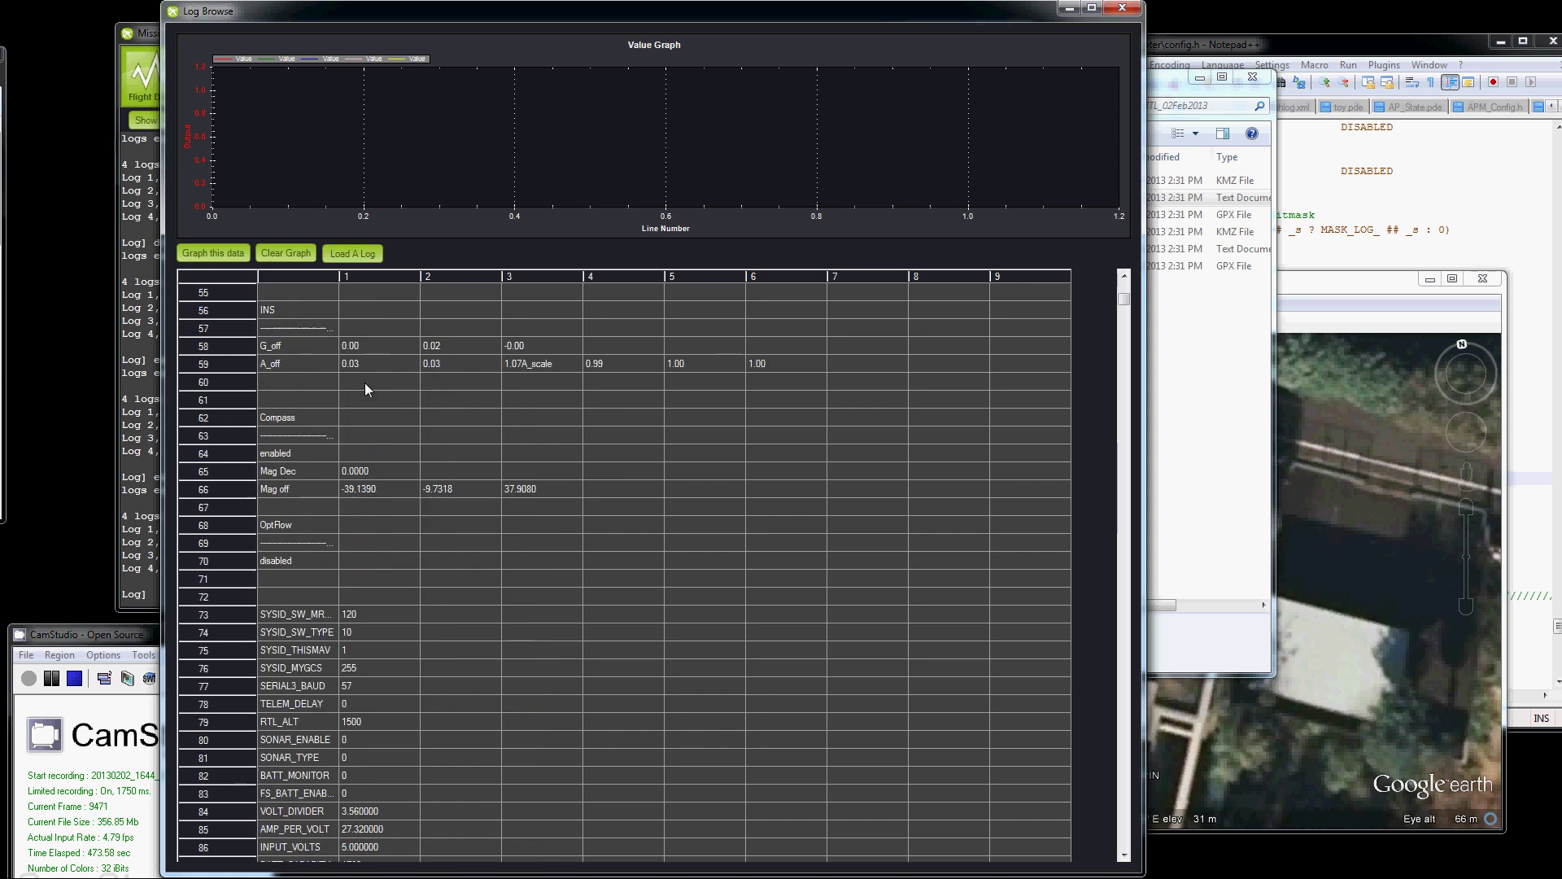
scroll(298, 486, "down", 2)
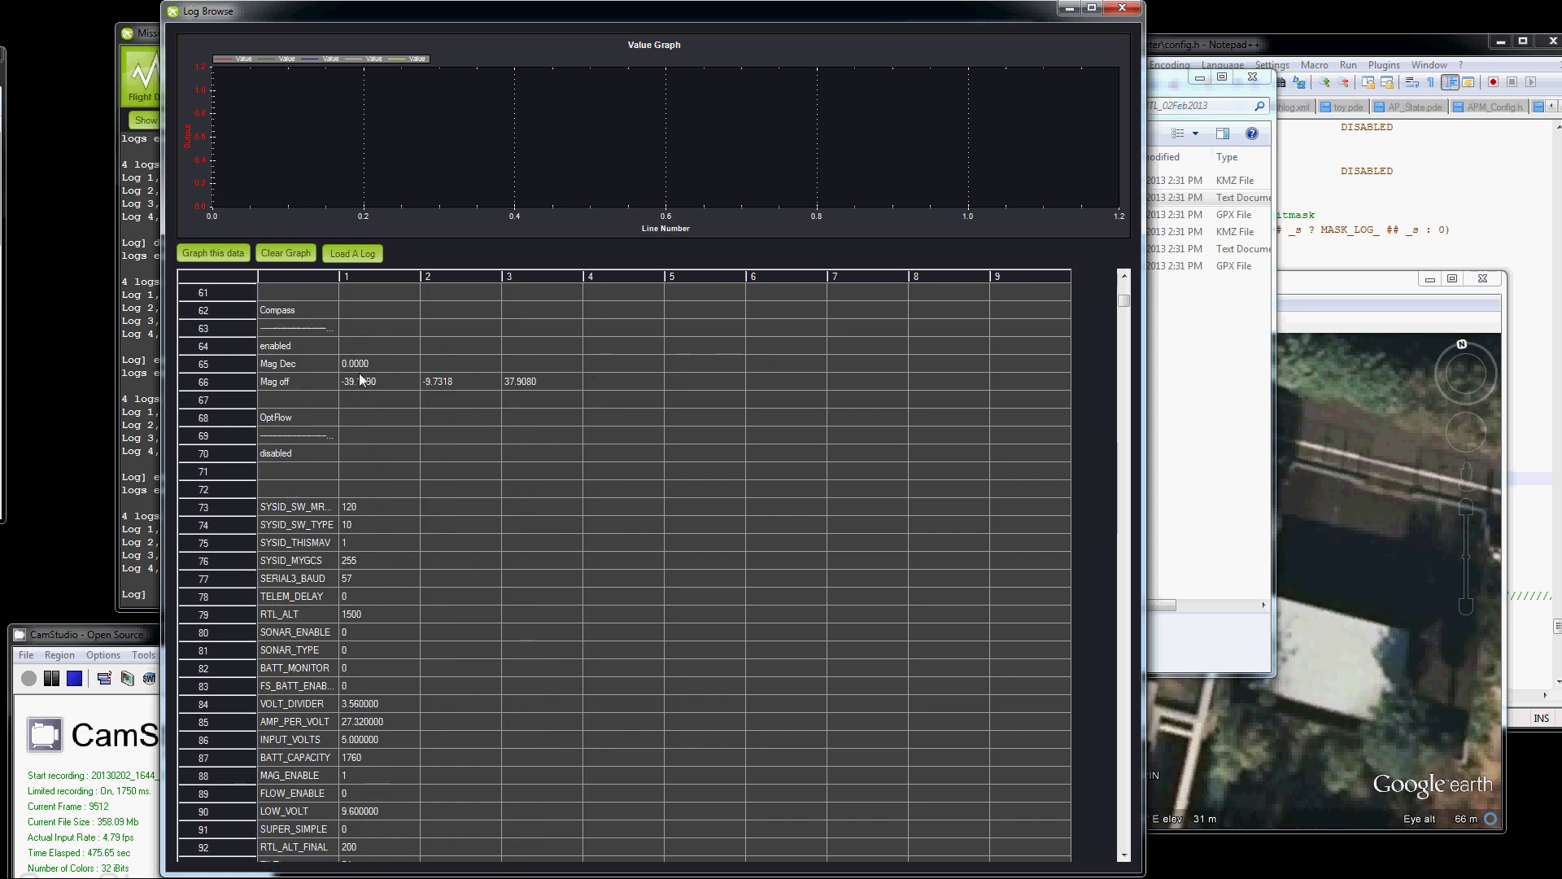
left_click(404, 384)
left_click(504, 381)
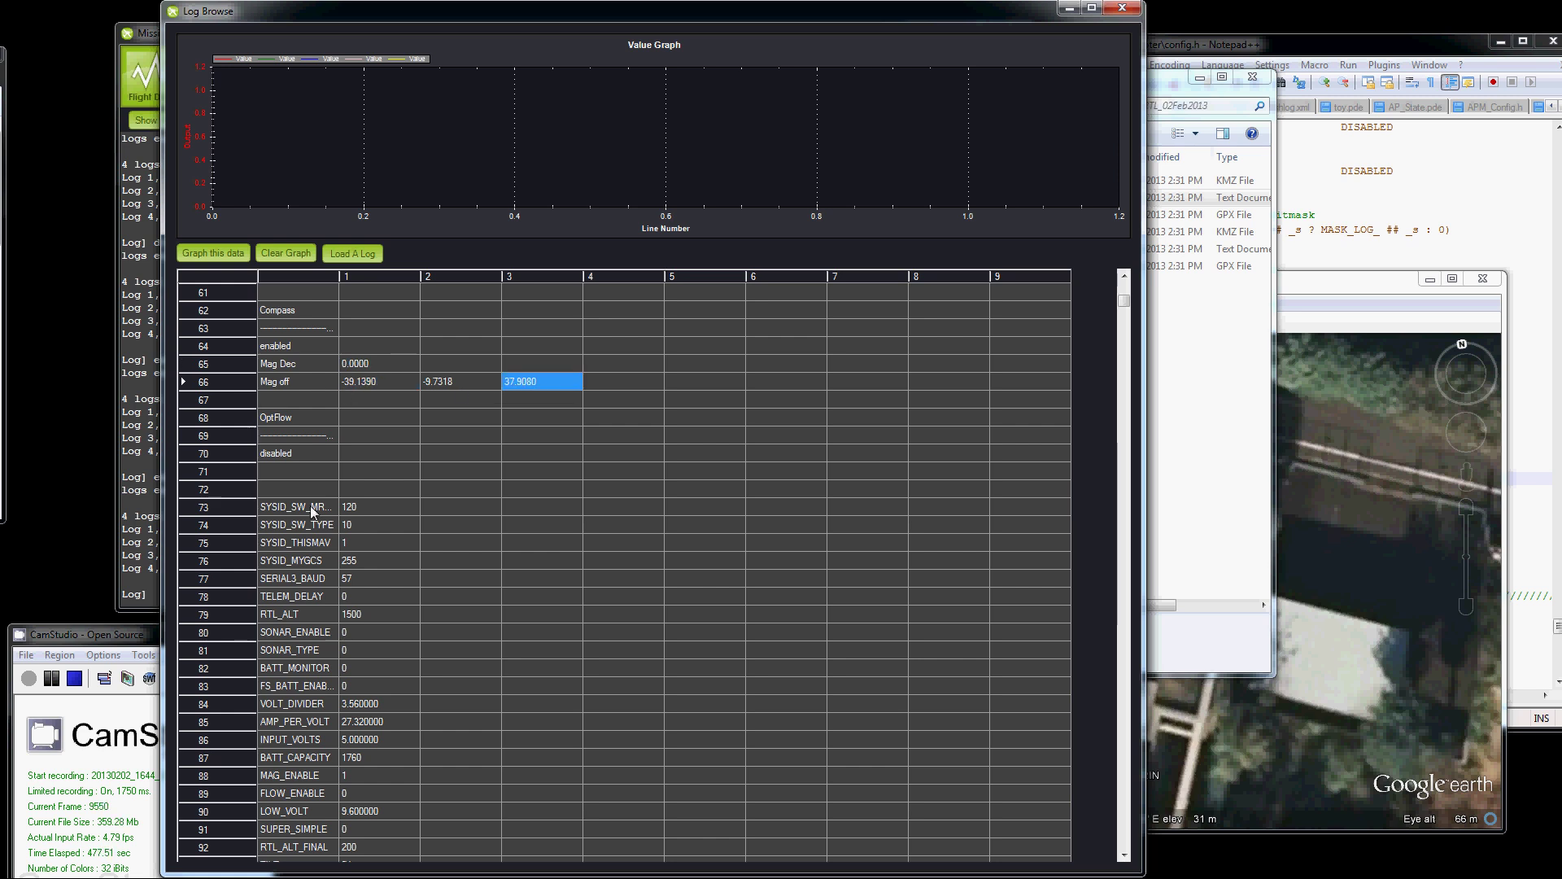
scroll(330, 480, "down", 3)
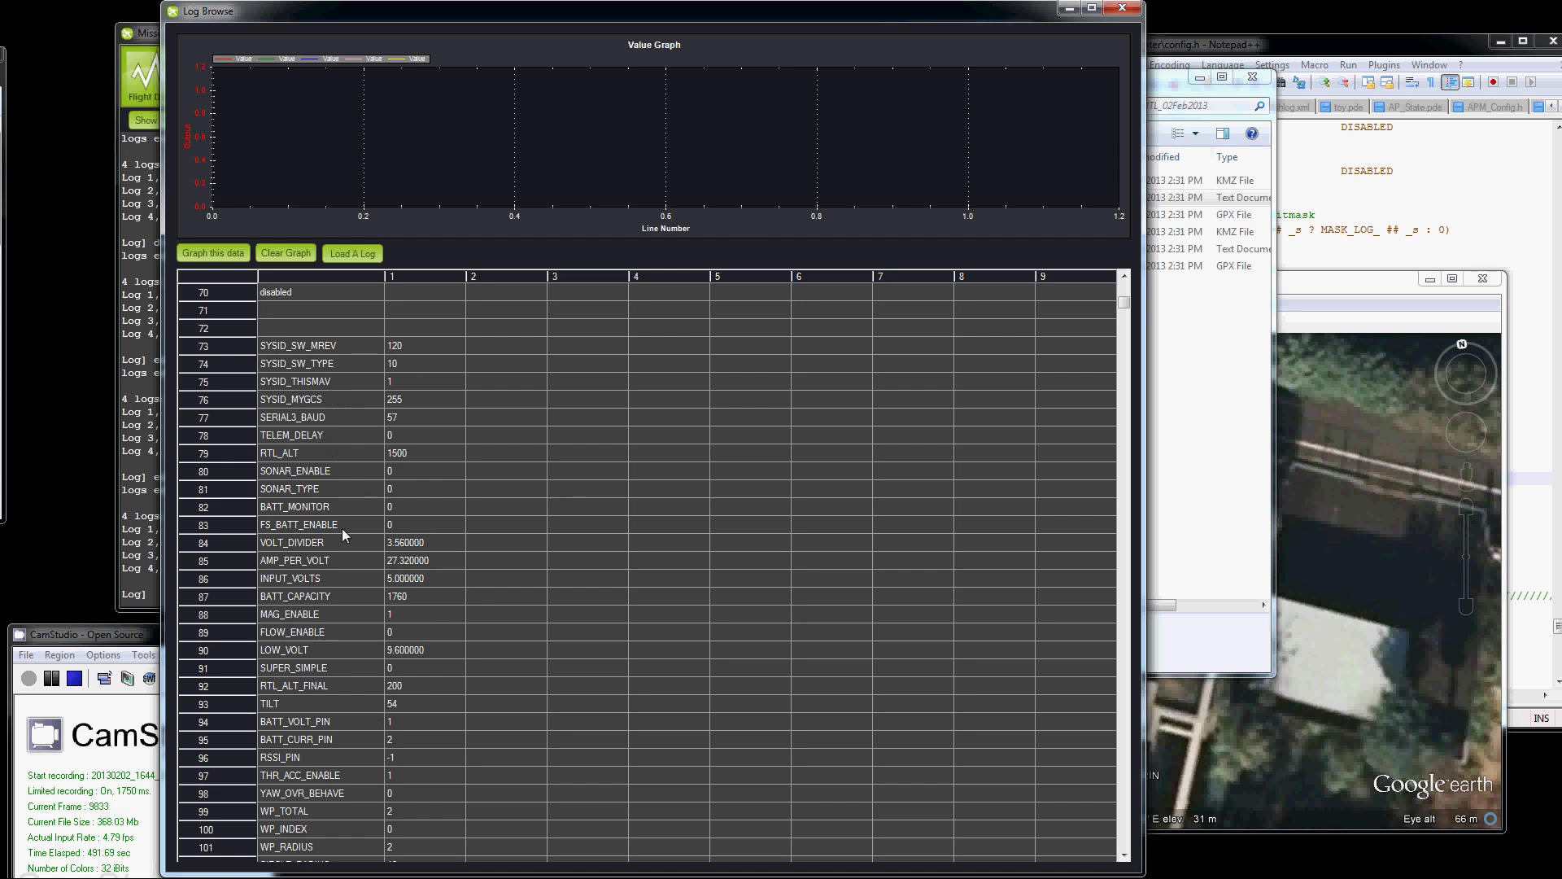
left_click(345, 474)
left_click(319, 491)
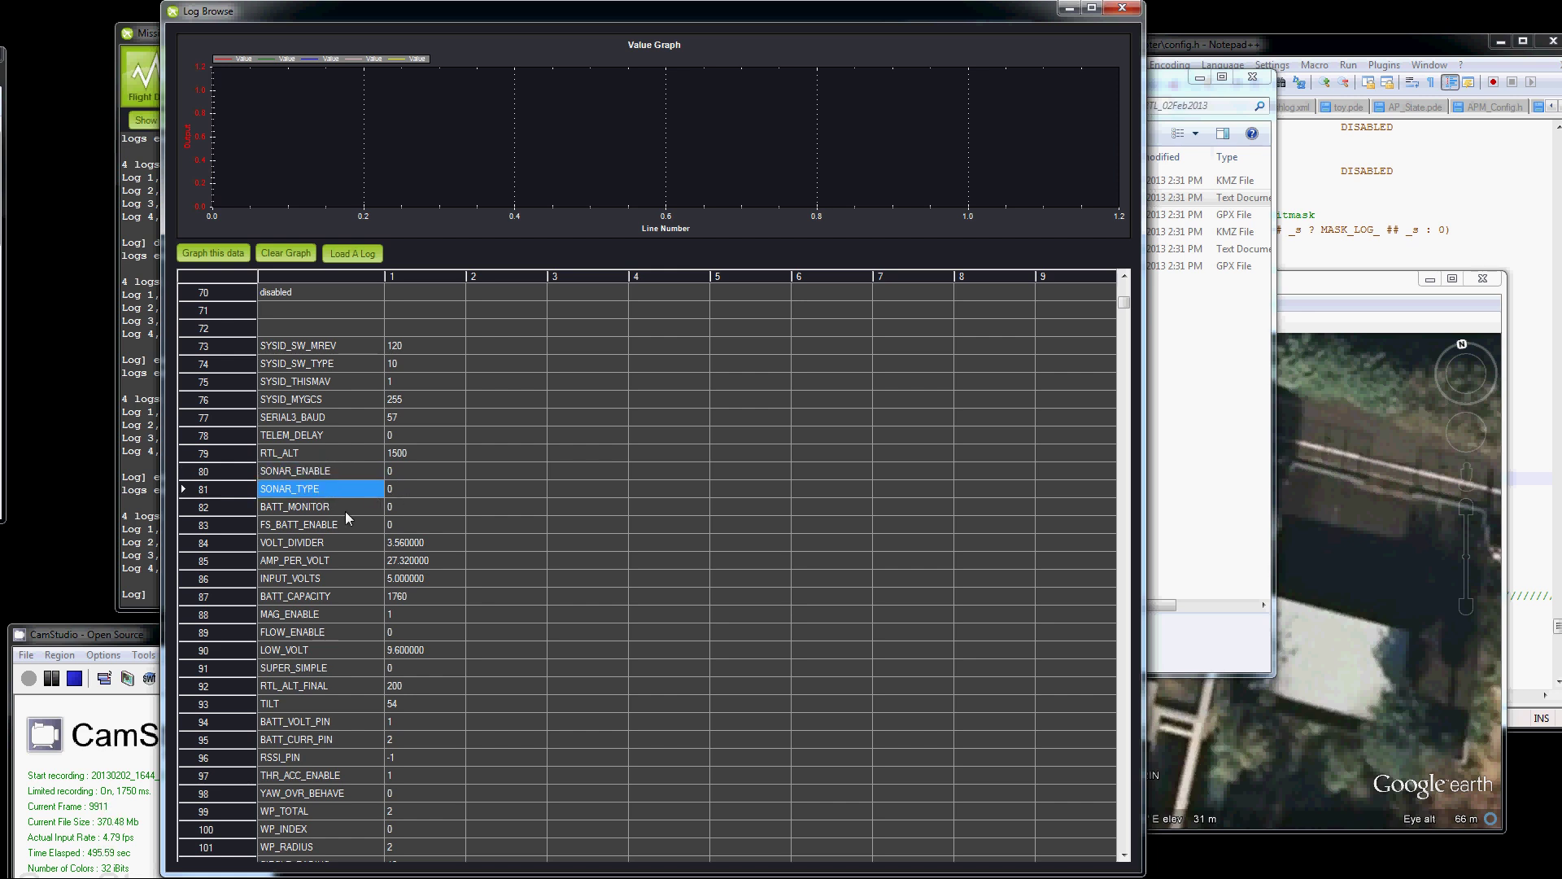
Close the log browser, go to the configuration pages and reconnect to the vehicle.
left_click(1123, 8)
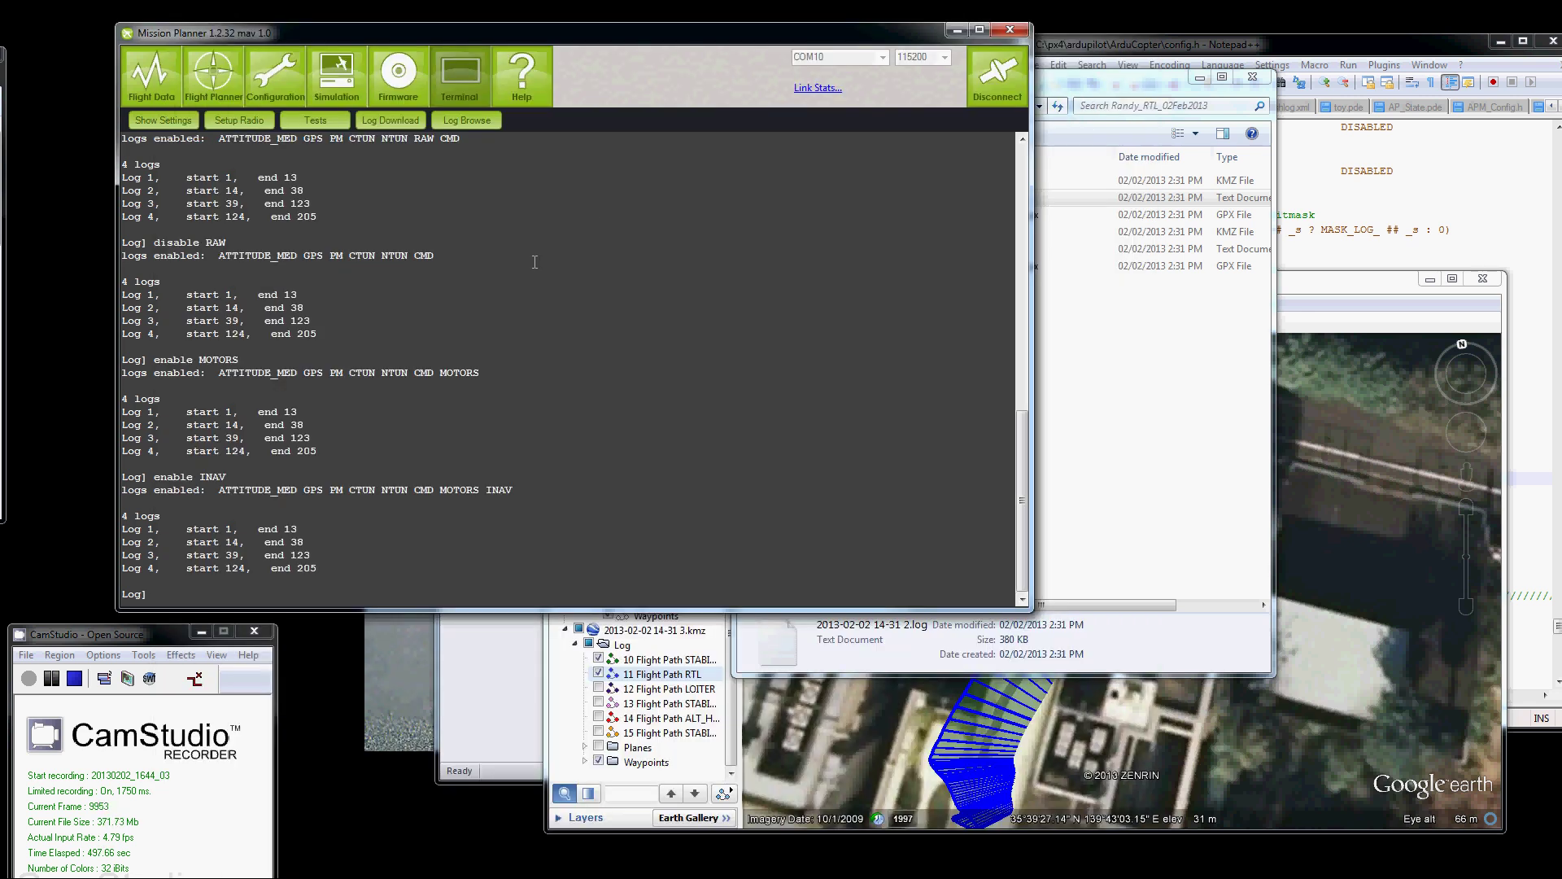
left_click(281, 88)
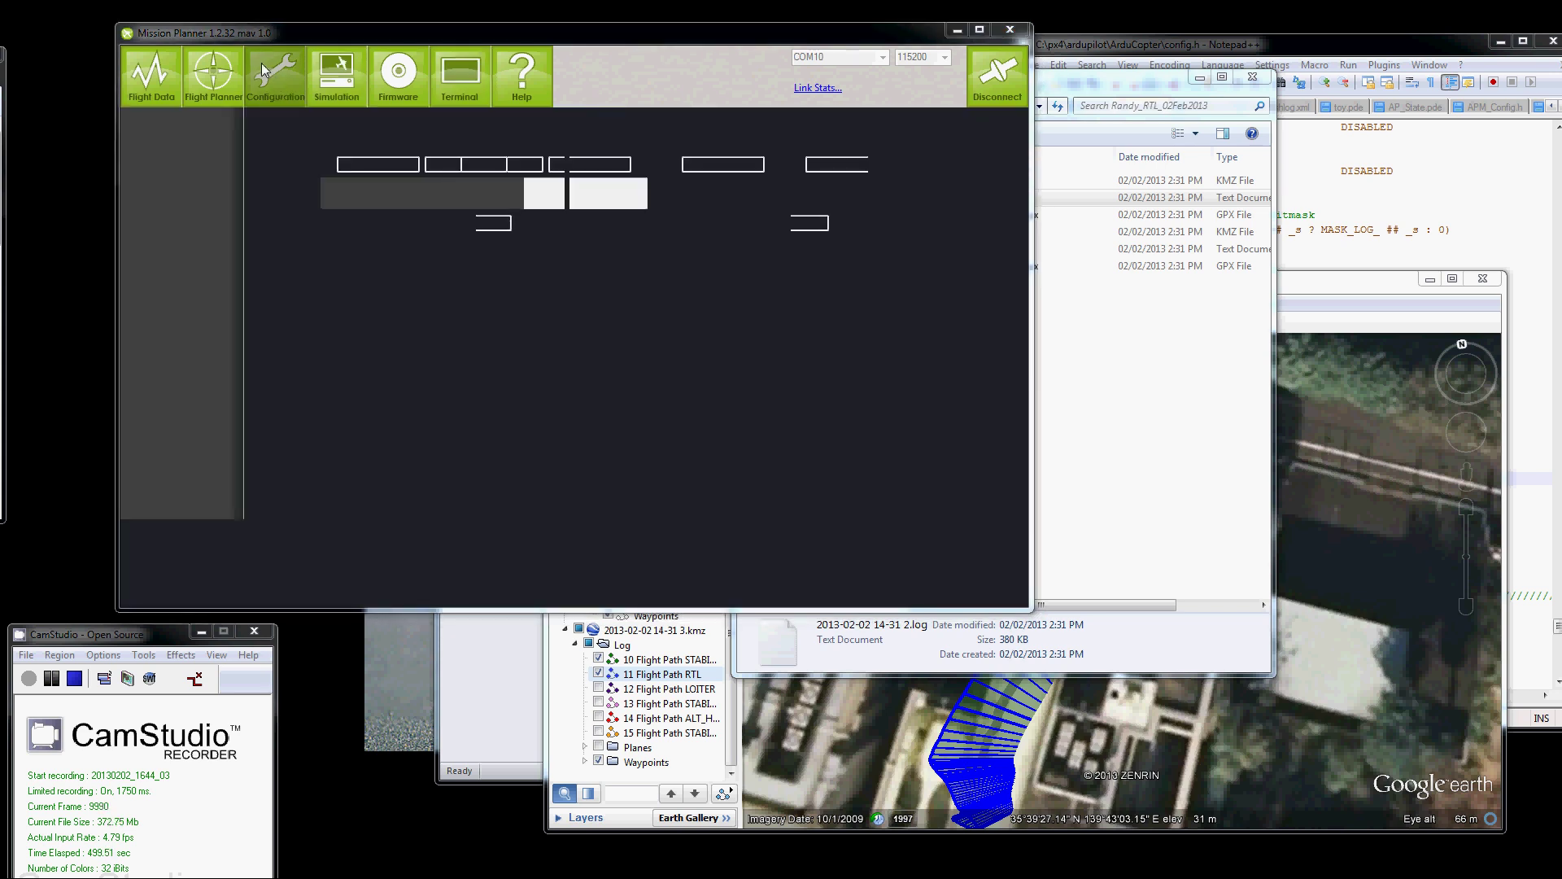
left_click(1021, 86)
left_click(1022, 86)
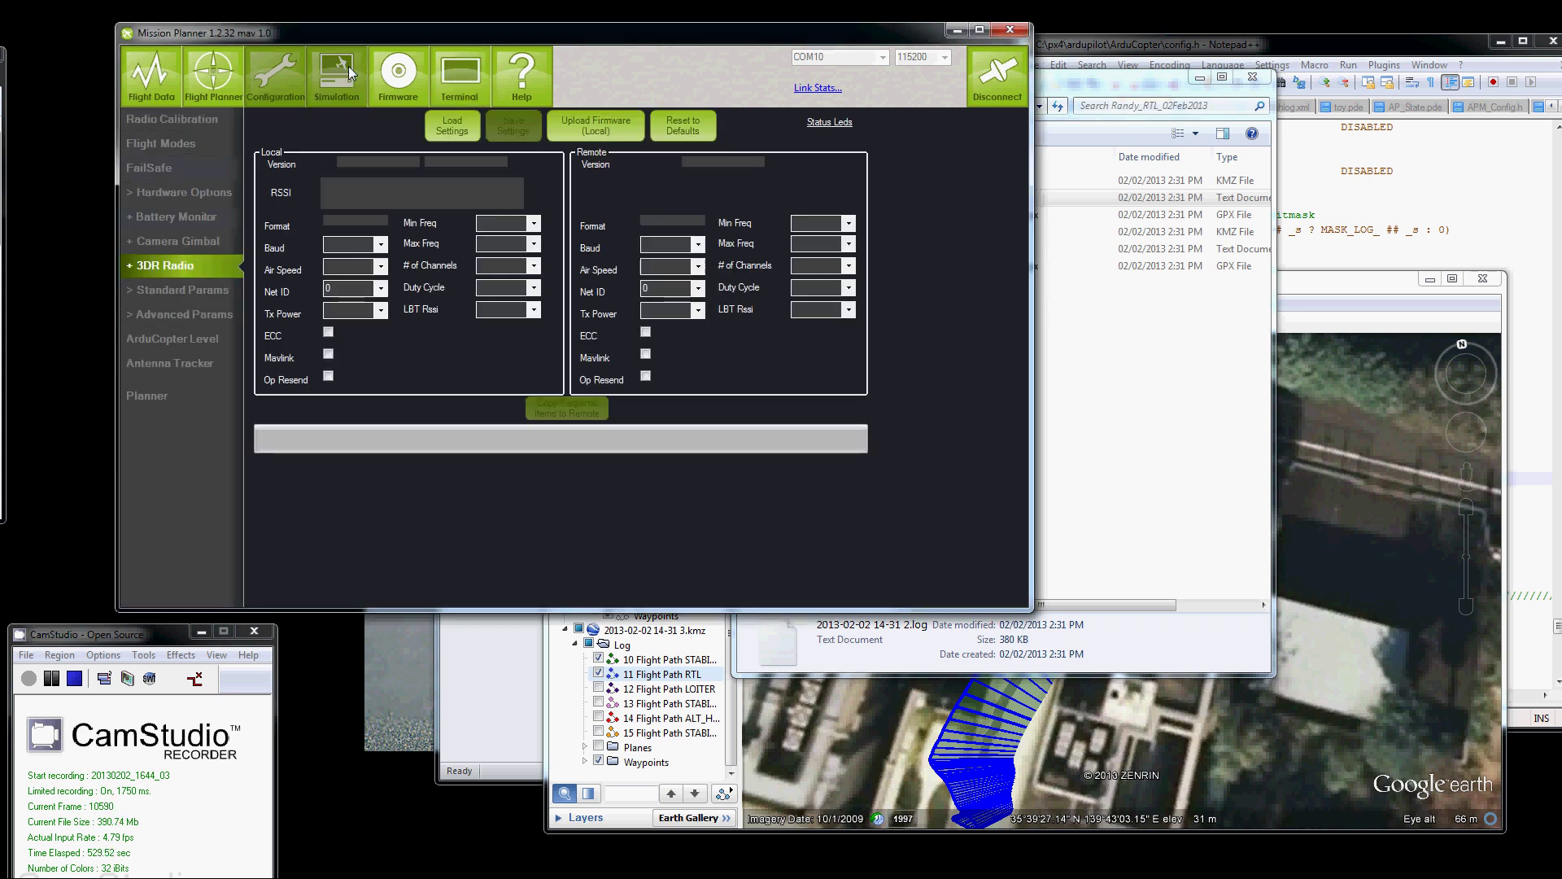
Scroll through the full Advanced Parameter List.
left_click(164, 313)
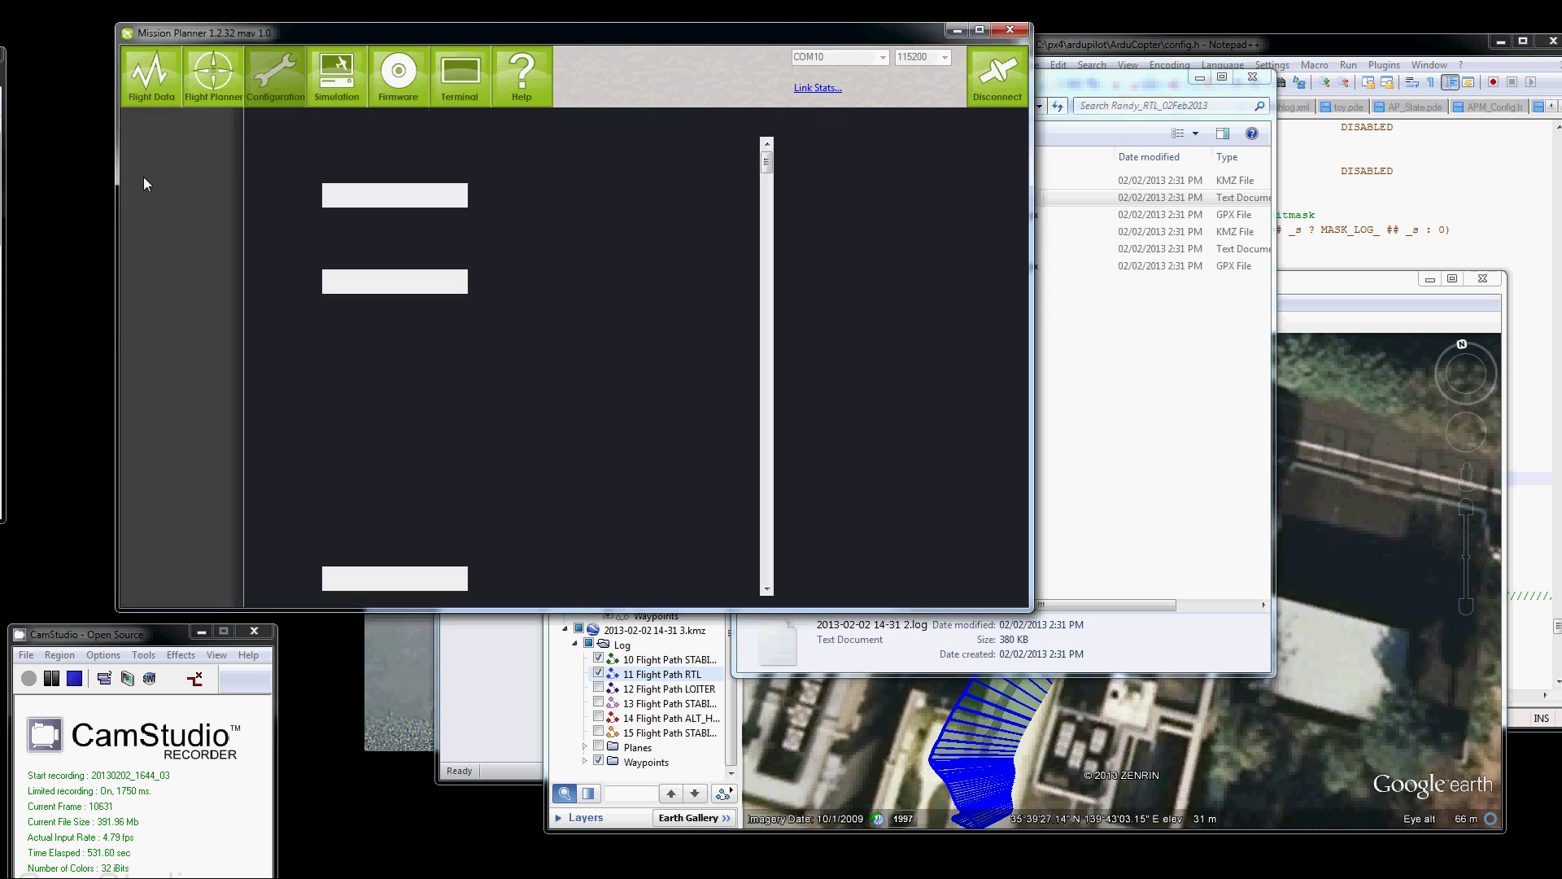
left_click(187, 261)
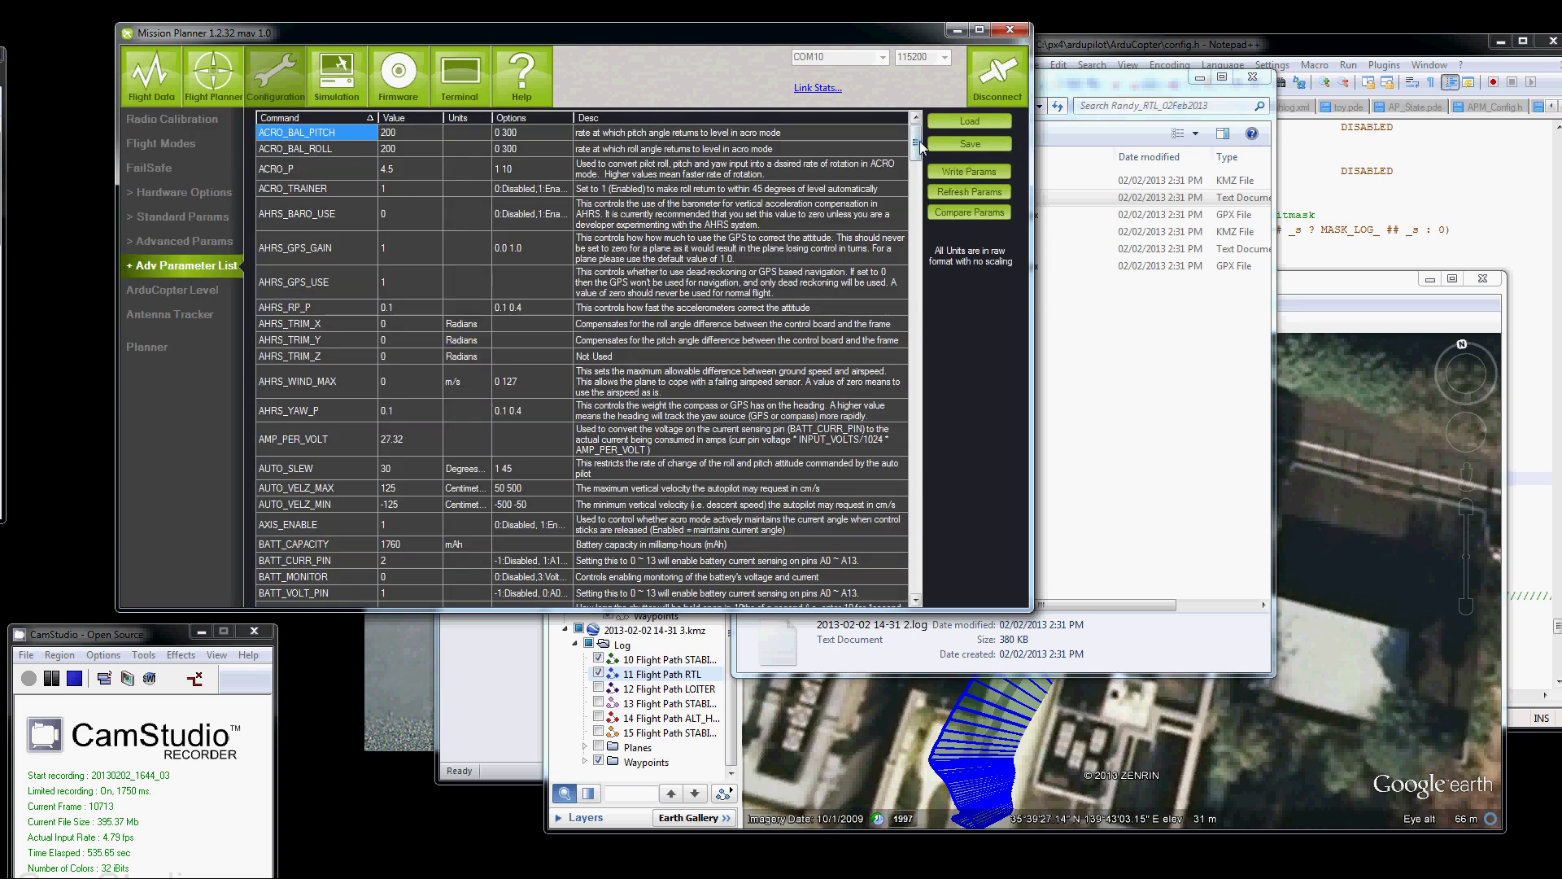
scroll(919, 140, "down", 10)
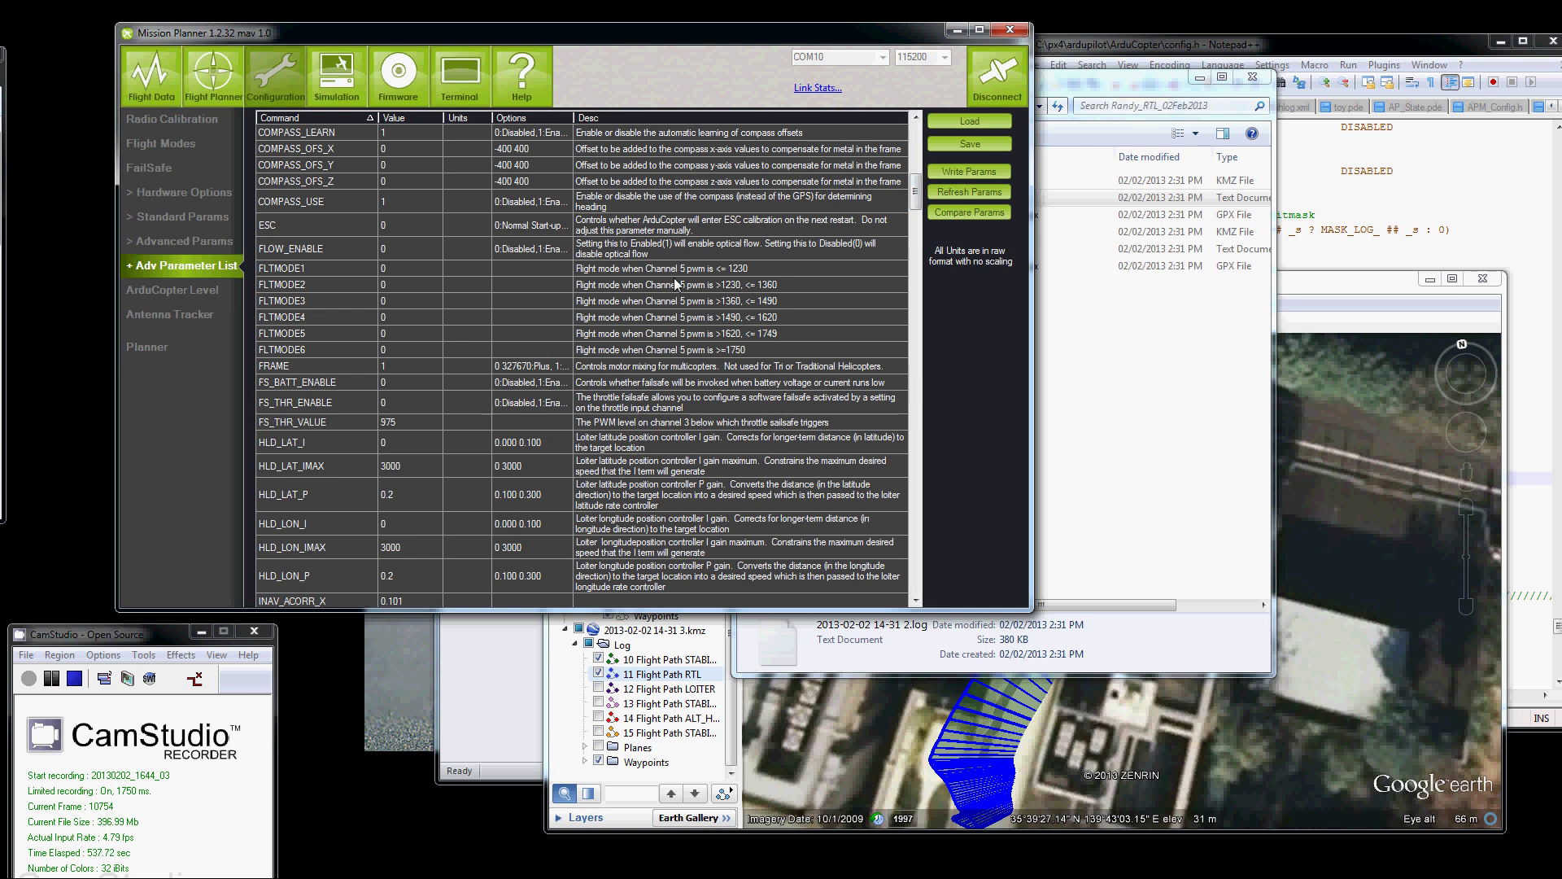
scroll(911, 188, "down", 7)
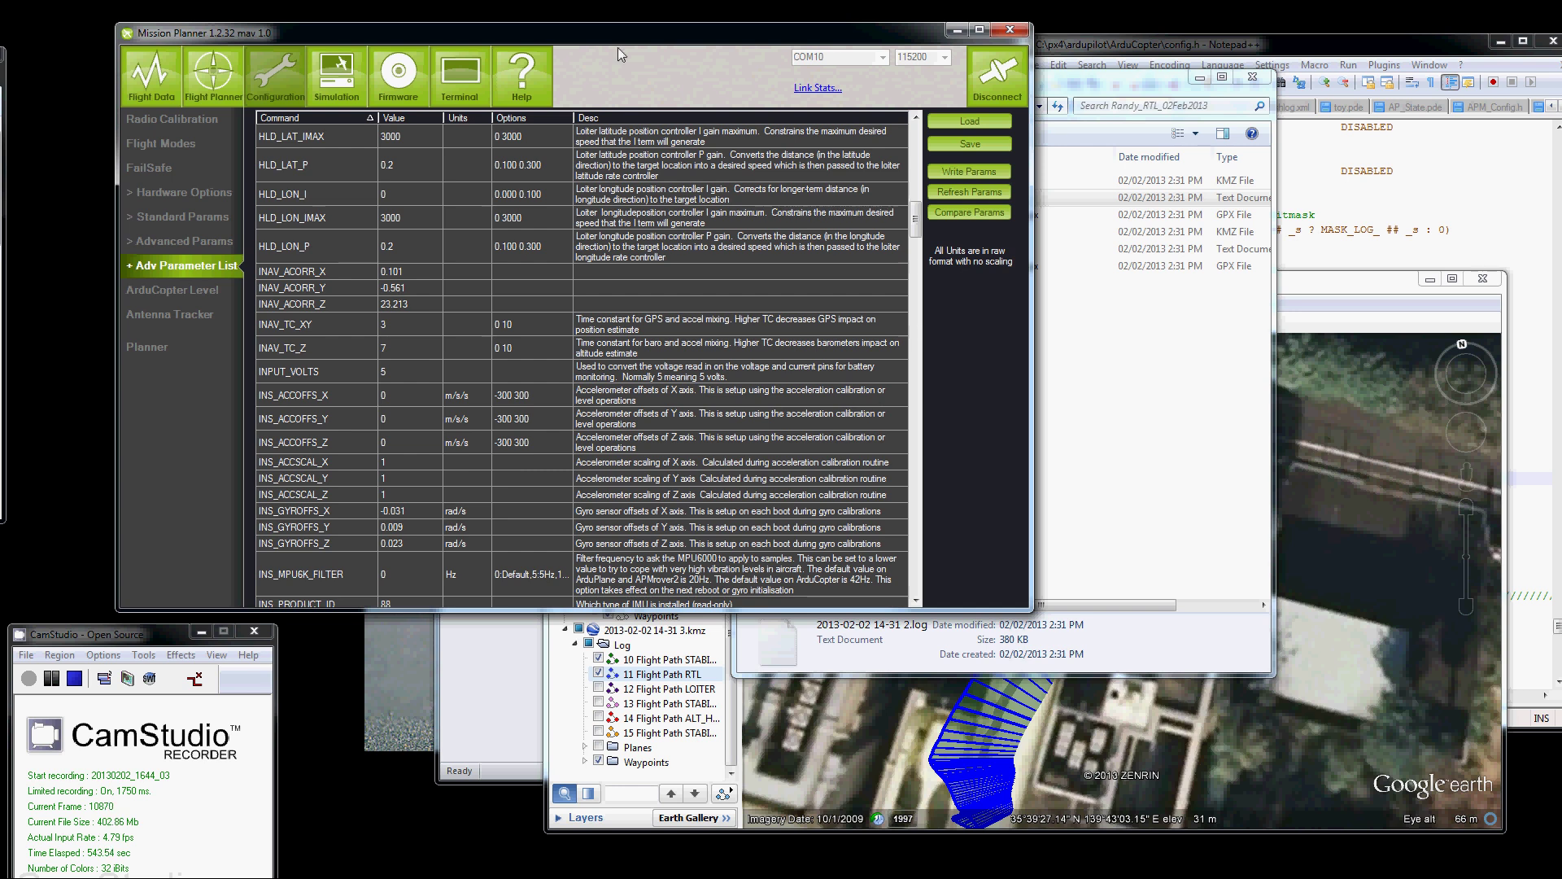
left_click(460, 80)
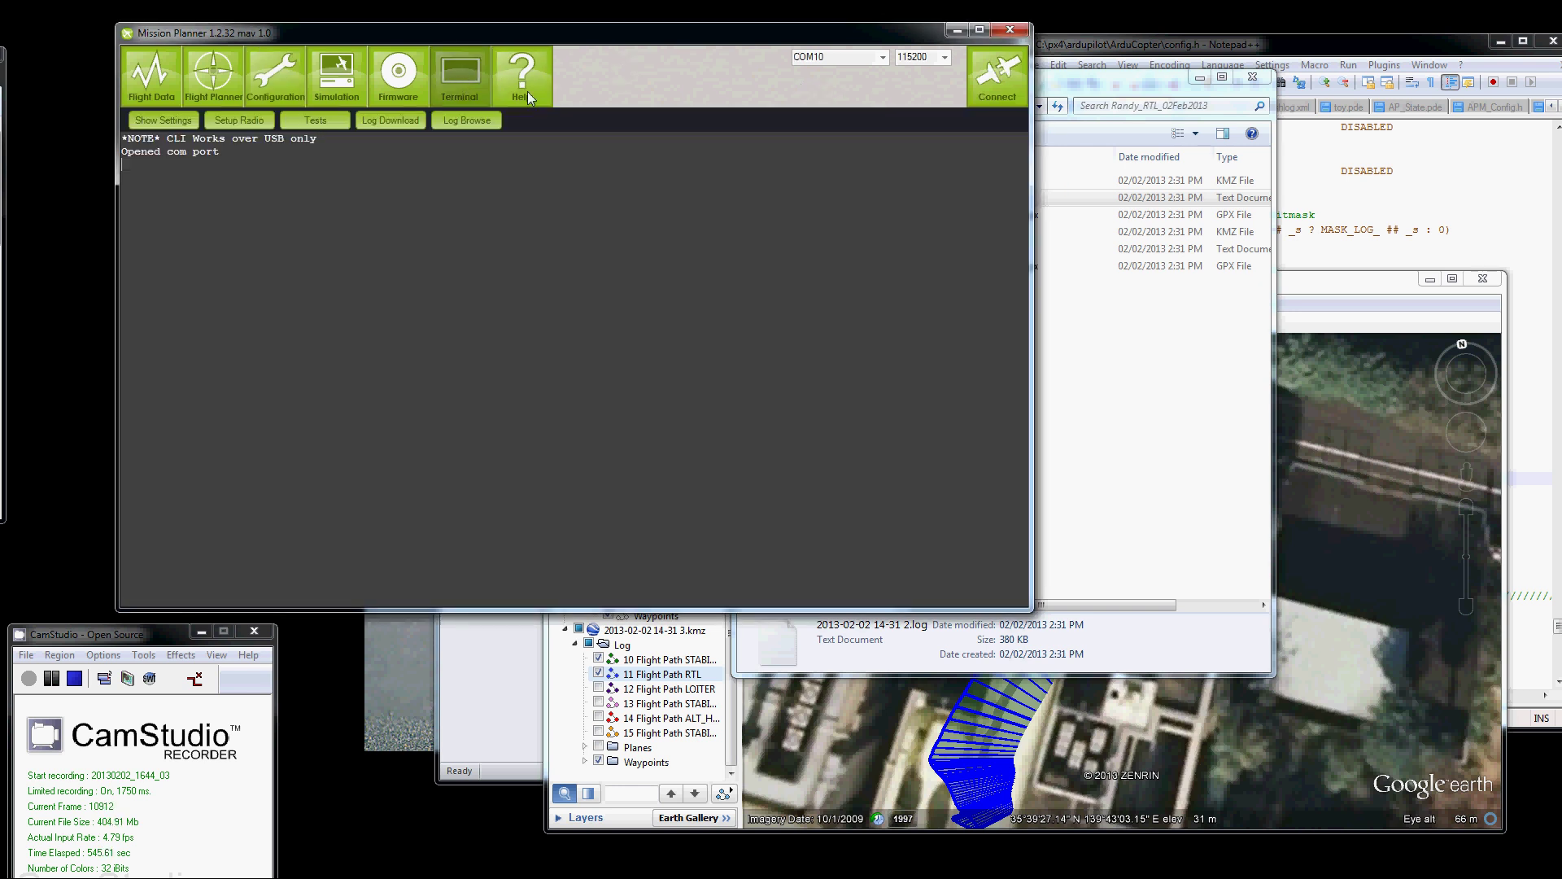
left_click(462, 120)
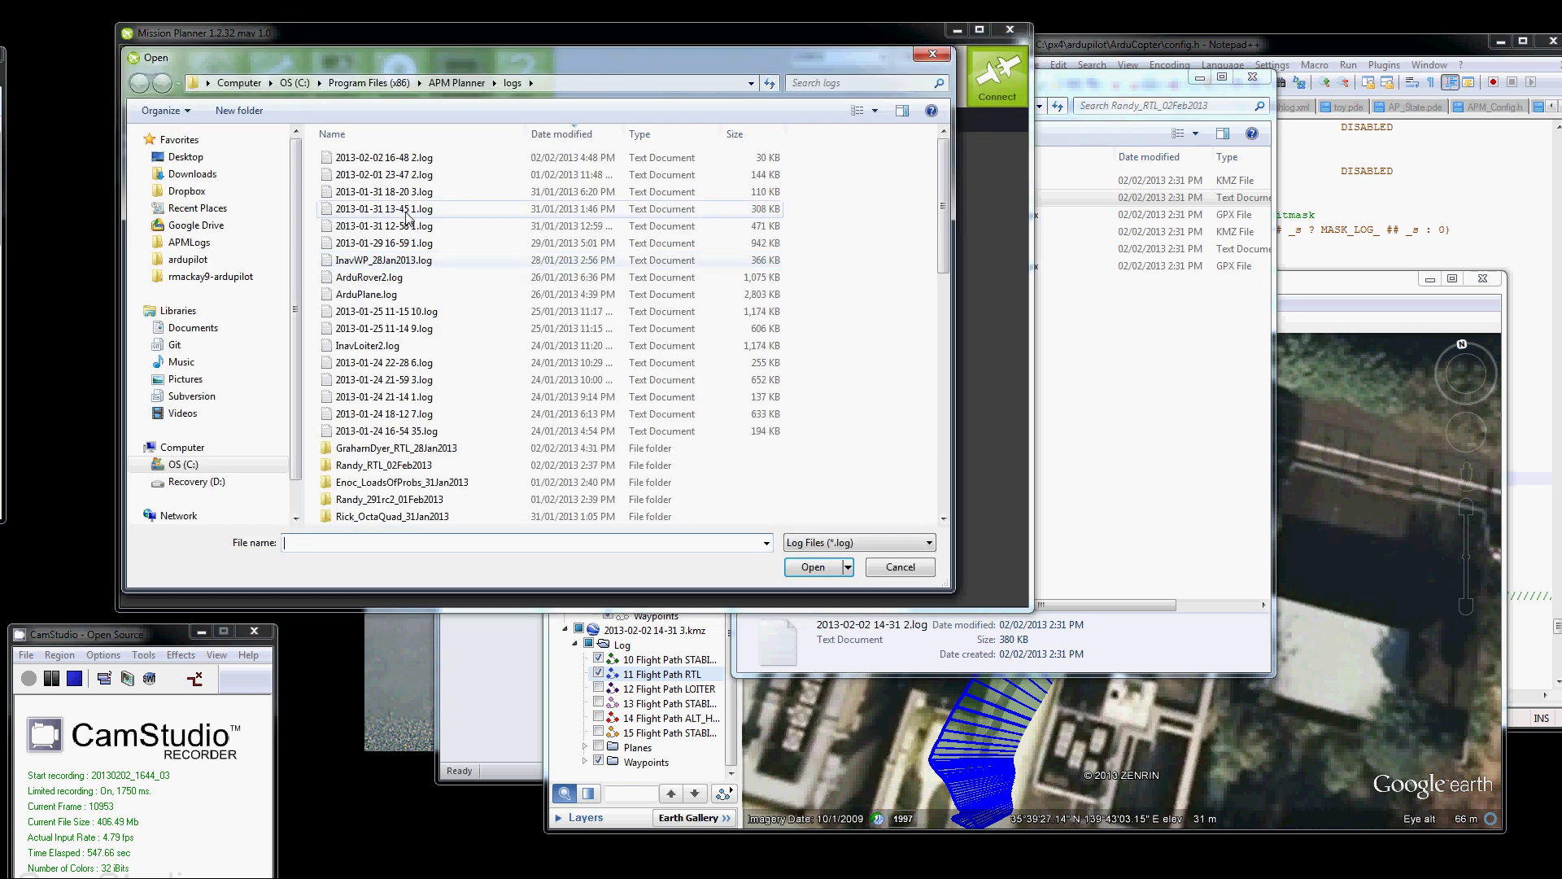
double_click(390, 465)
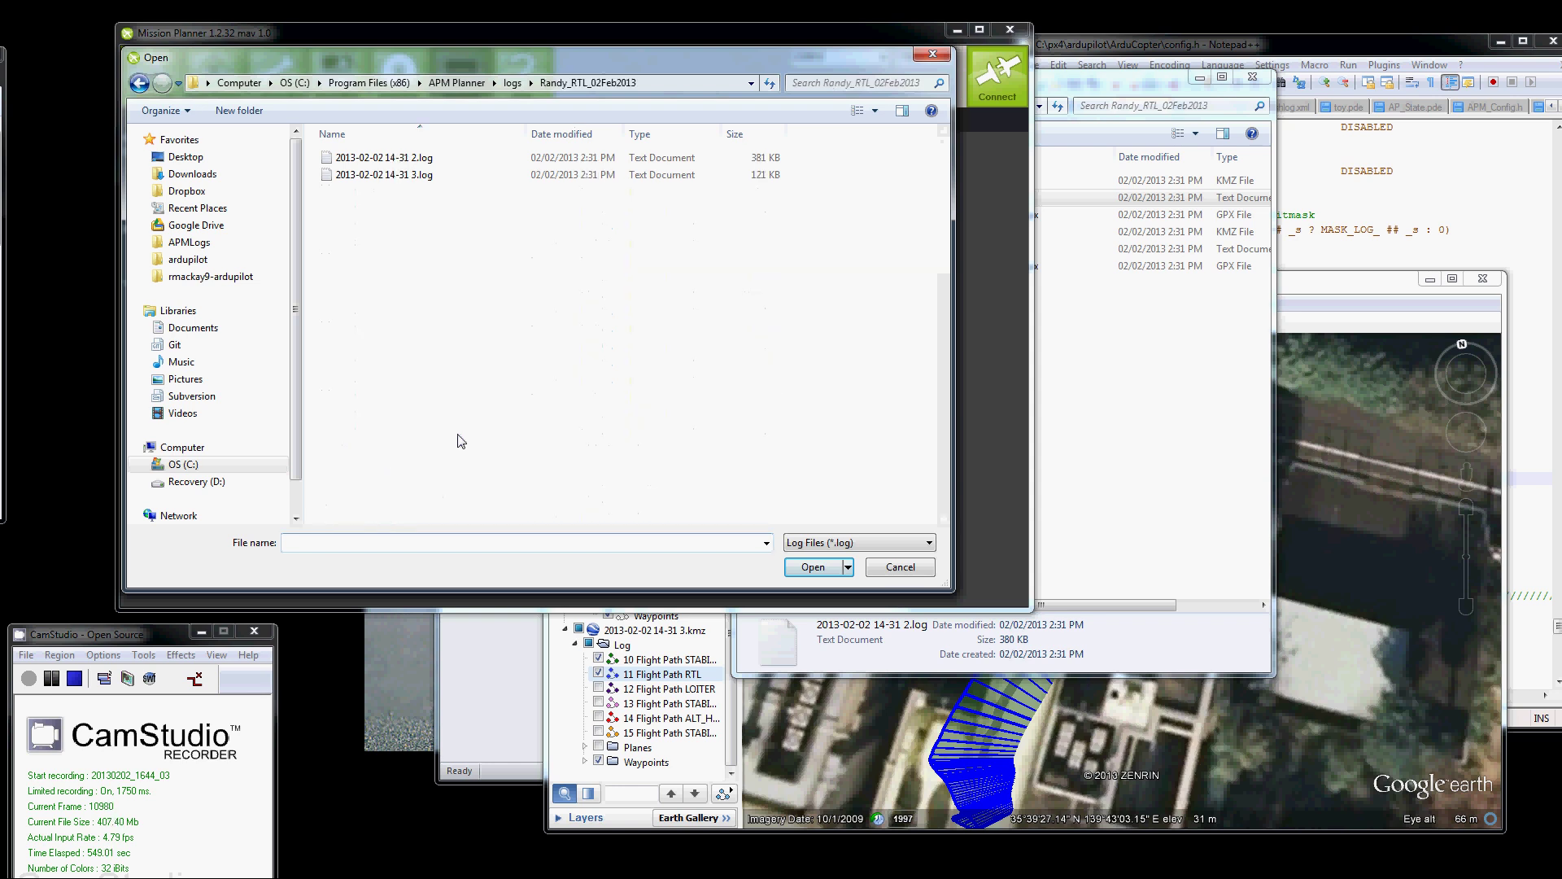
double_click(377, 176)
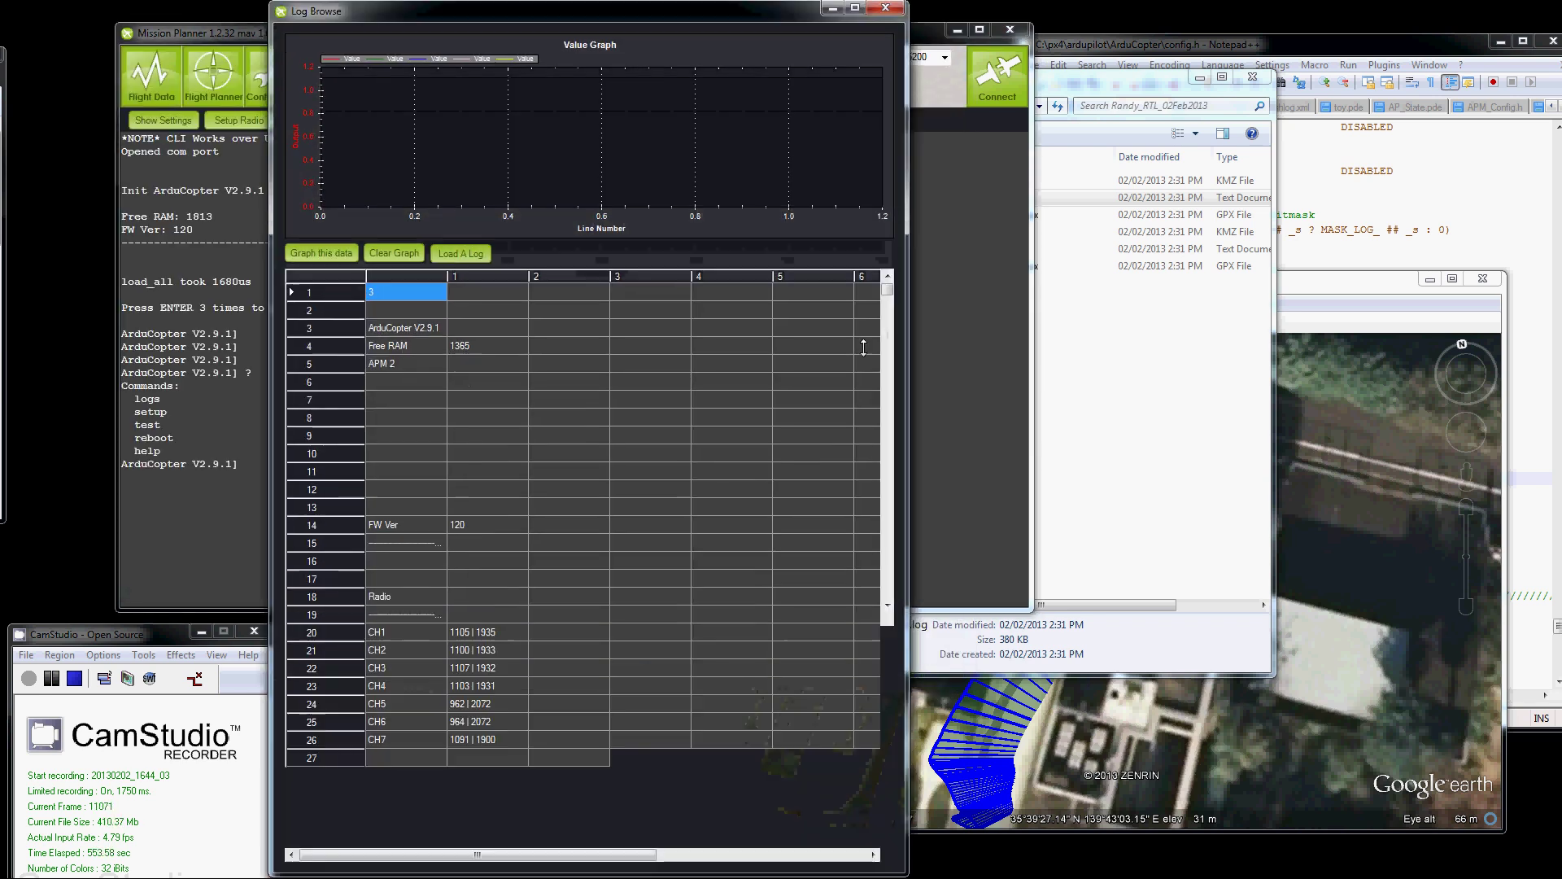
Widen the name column and scroll the parameter grid past the CAM_SERVO_ON row.
left_click_drag(887, 292, 895, 325)
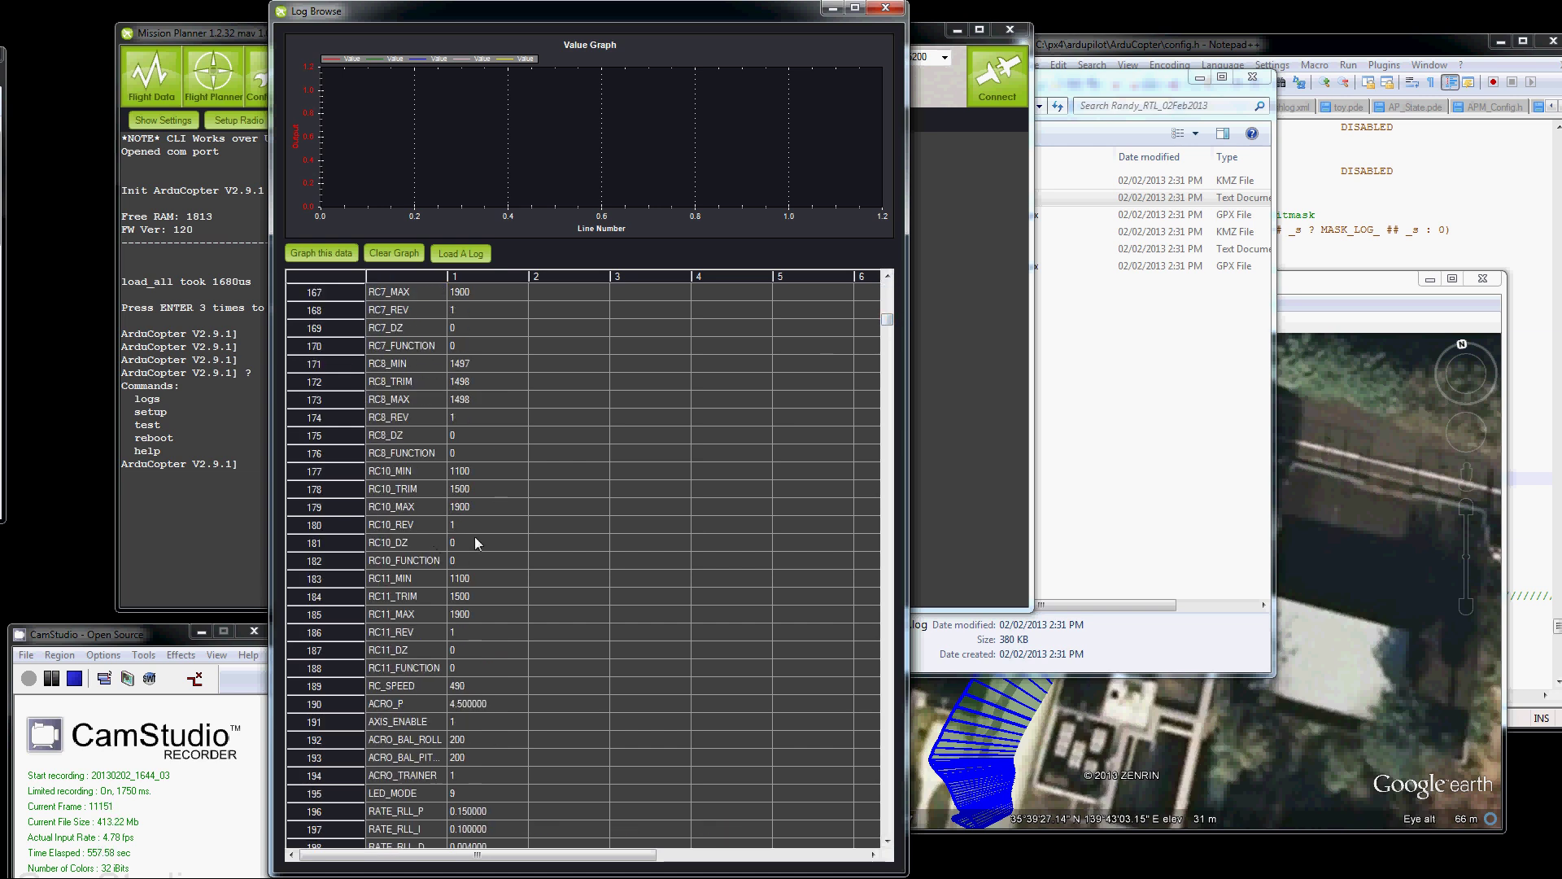
scroll(496, 468, "down", 14)
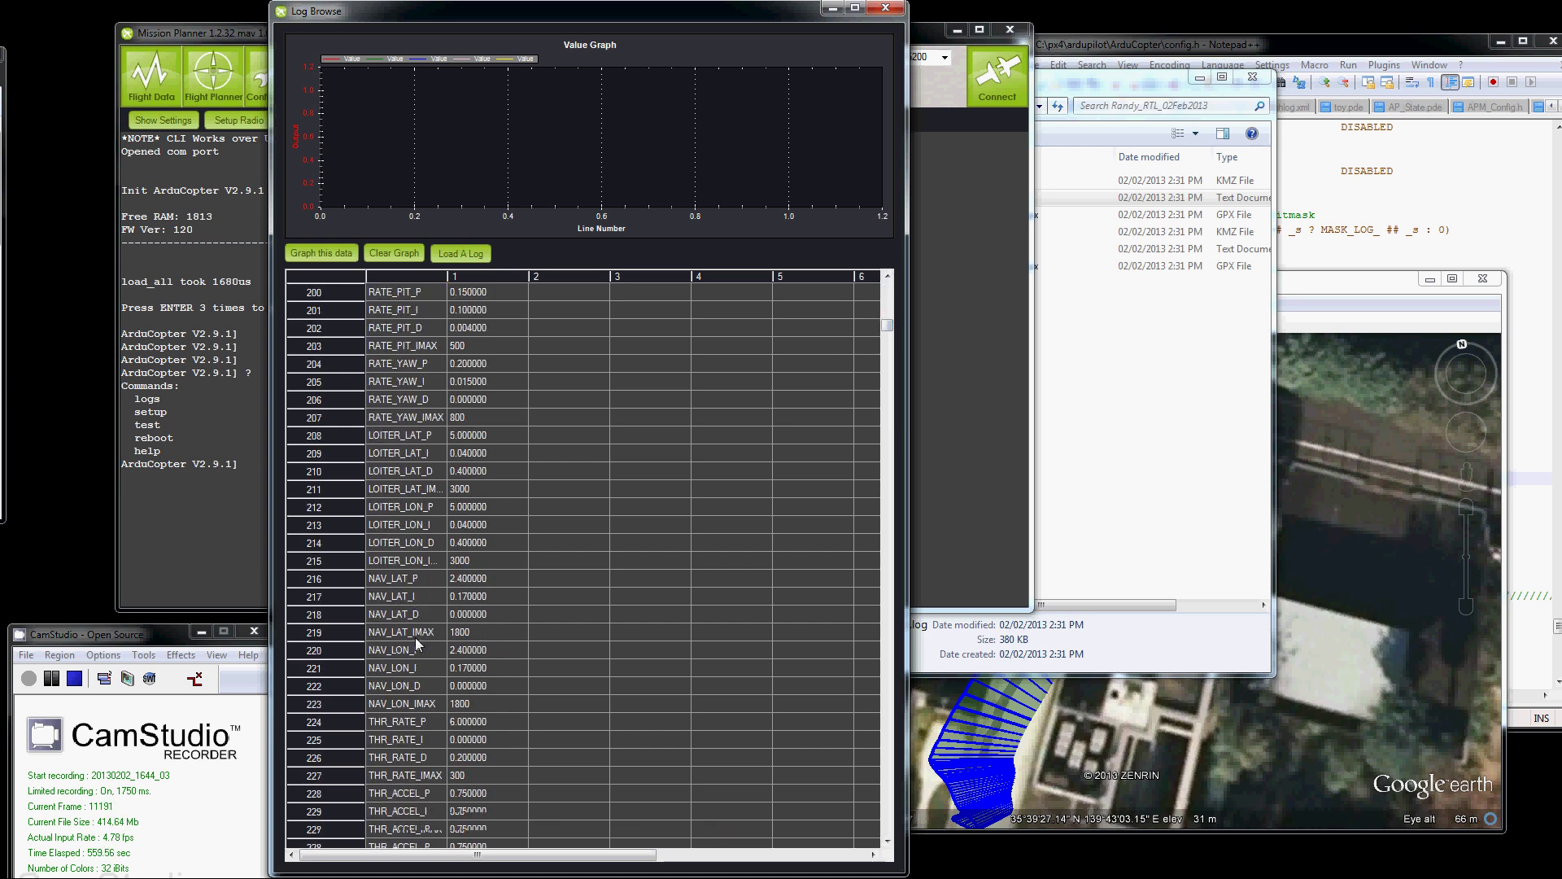
scroll(379, 558, "down", 14)
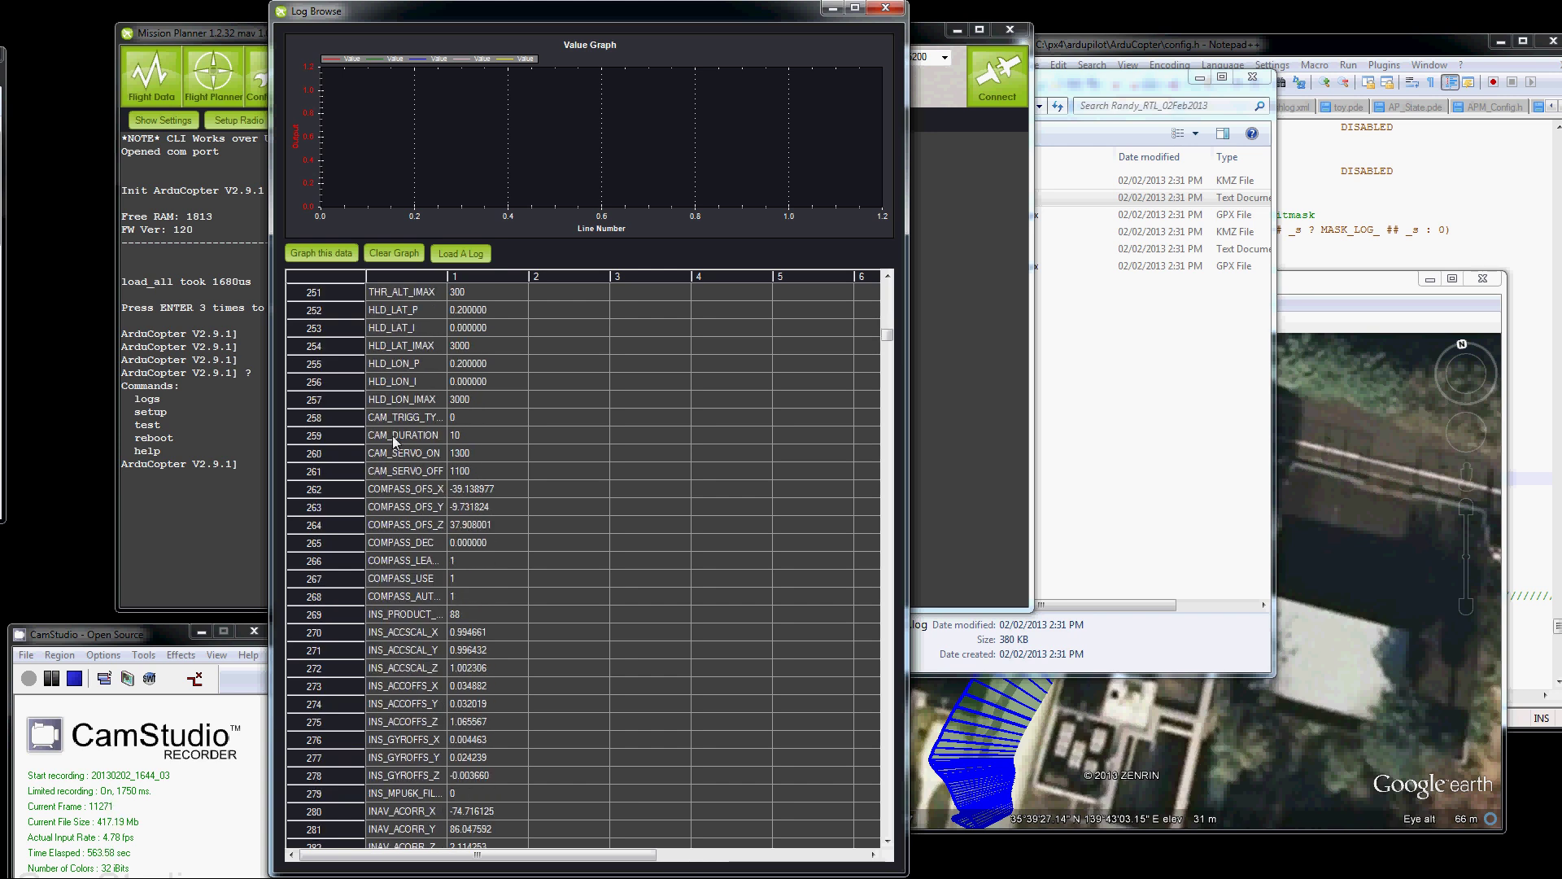
left_click(393, 401)
left_click(398, 454)
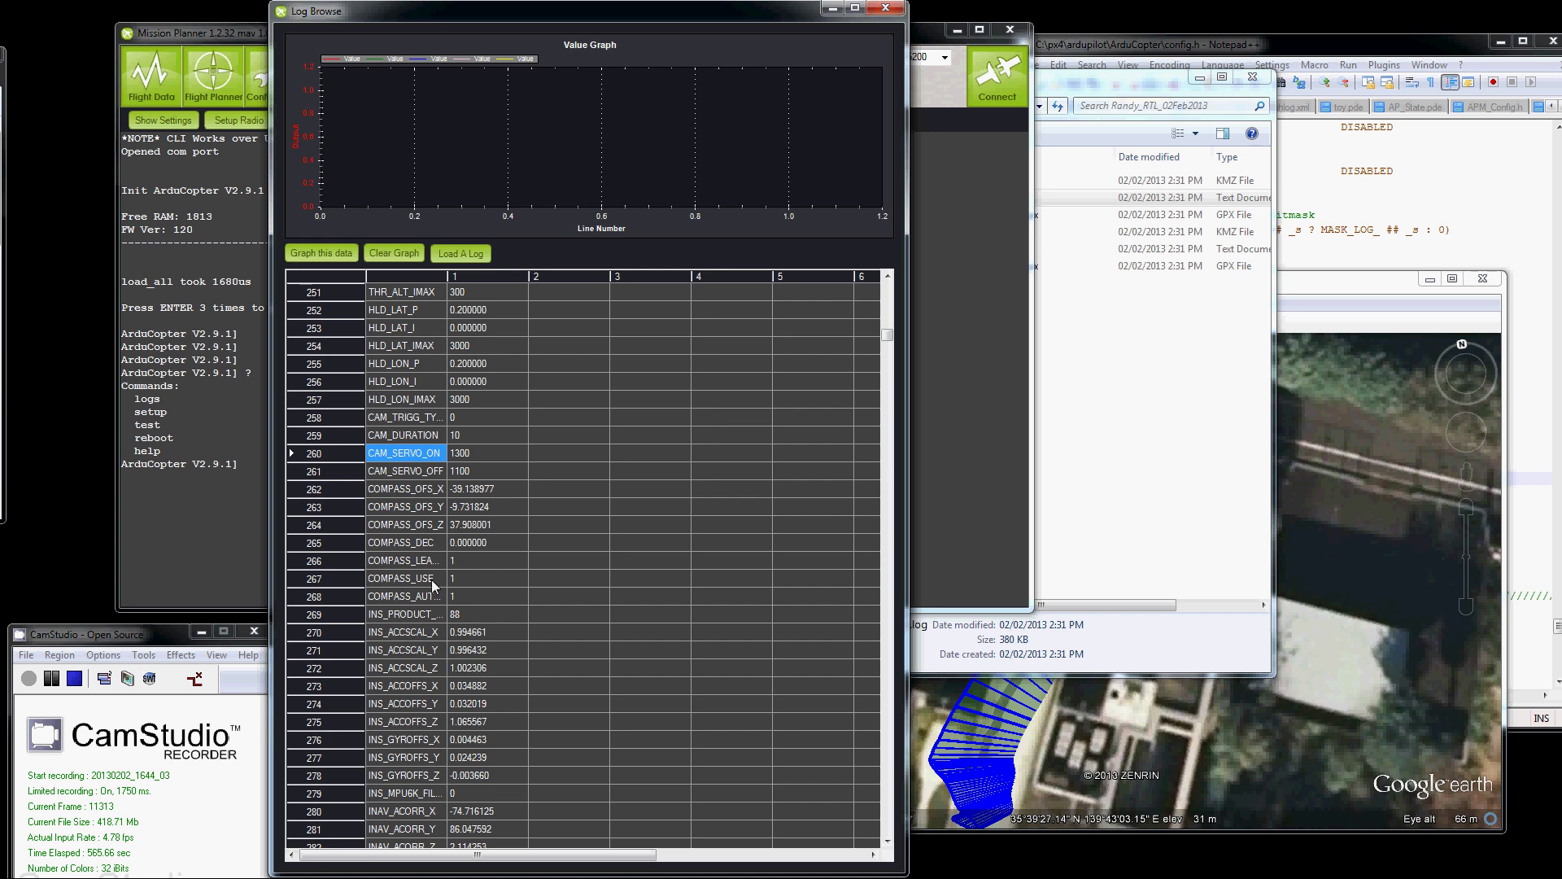
left_click_drag(448, 276, 483, 277)
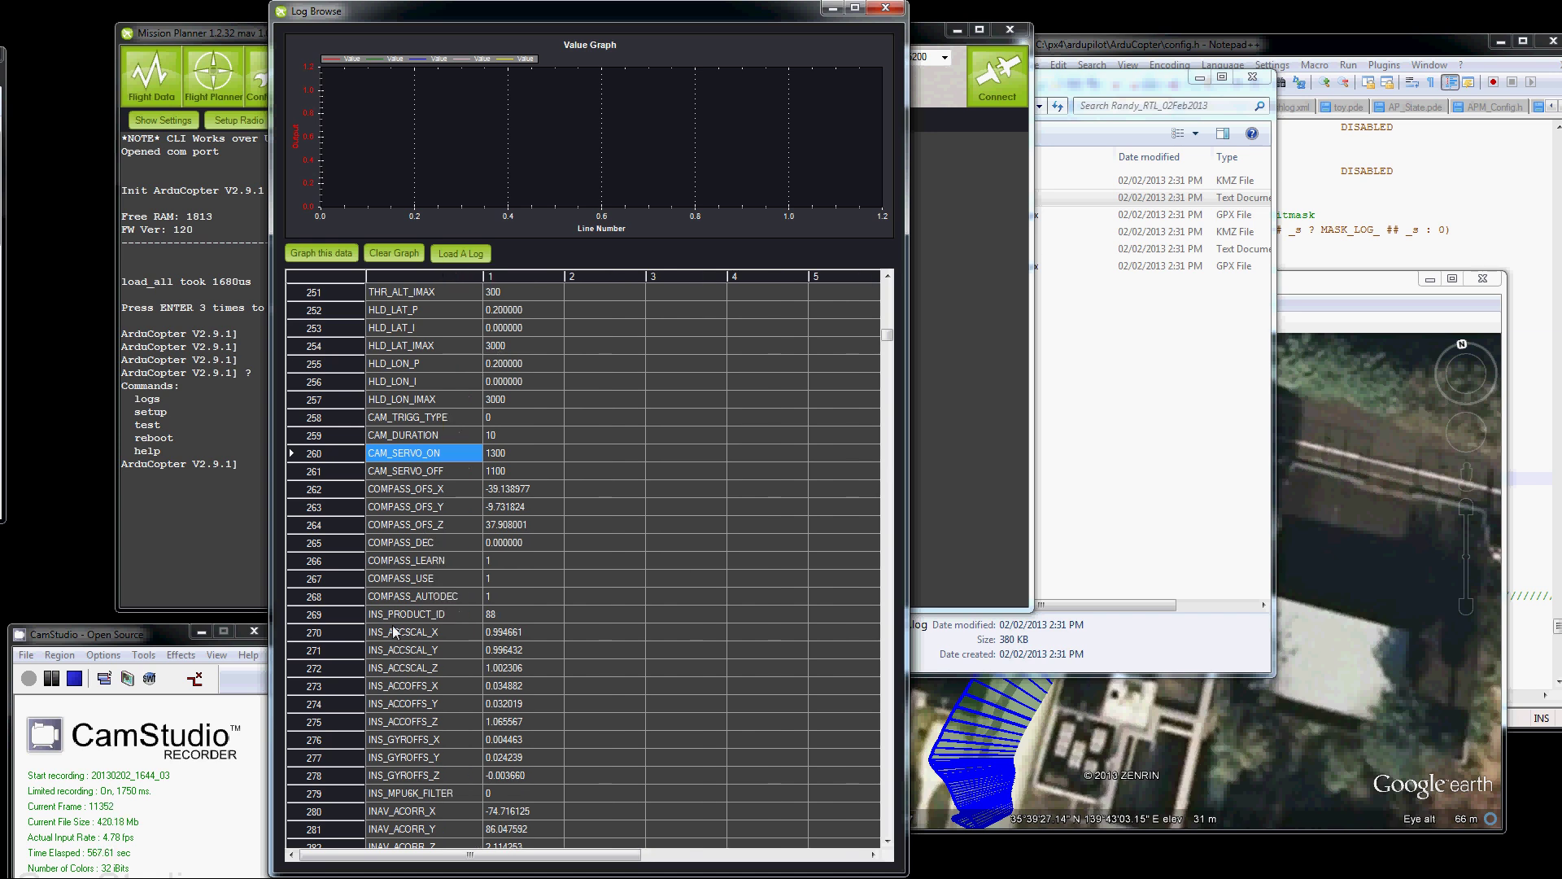
scroll(458, 646, "down", 13)
scroll(456, 666, "down", 20)
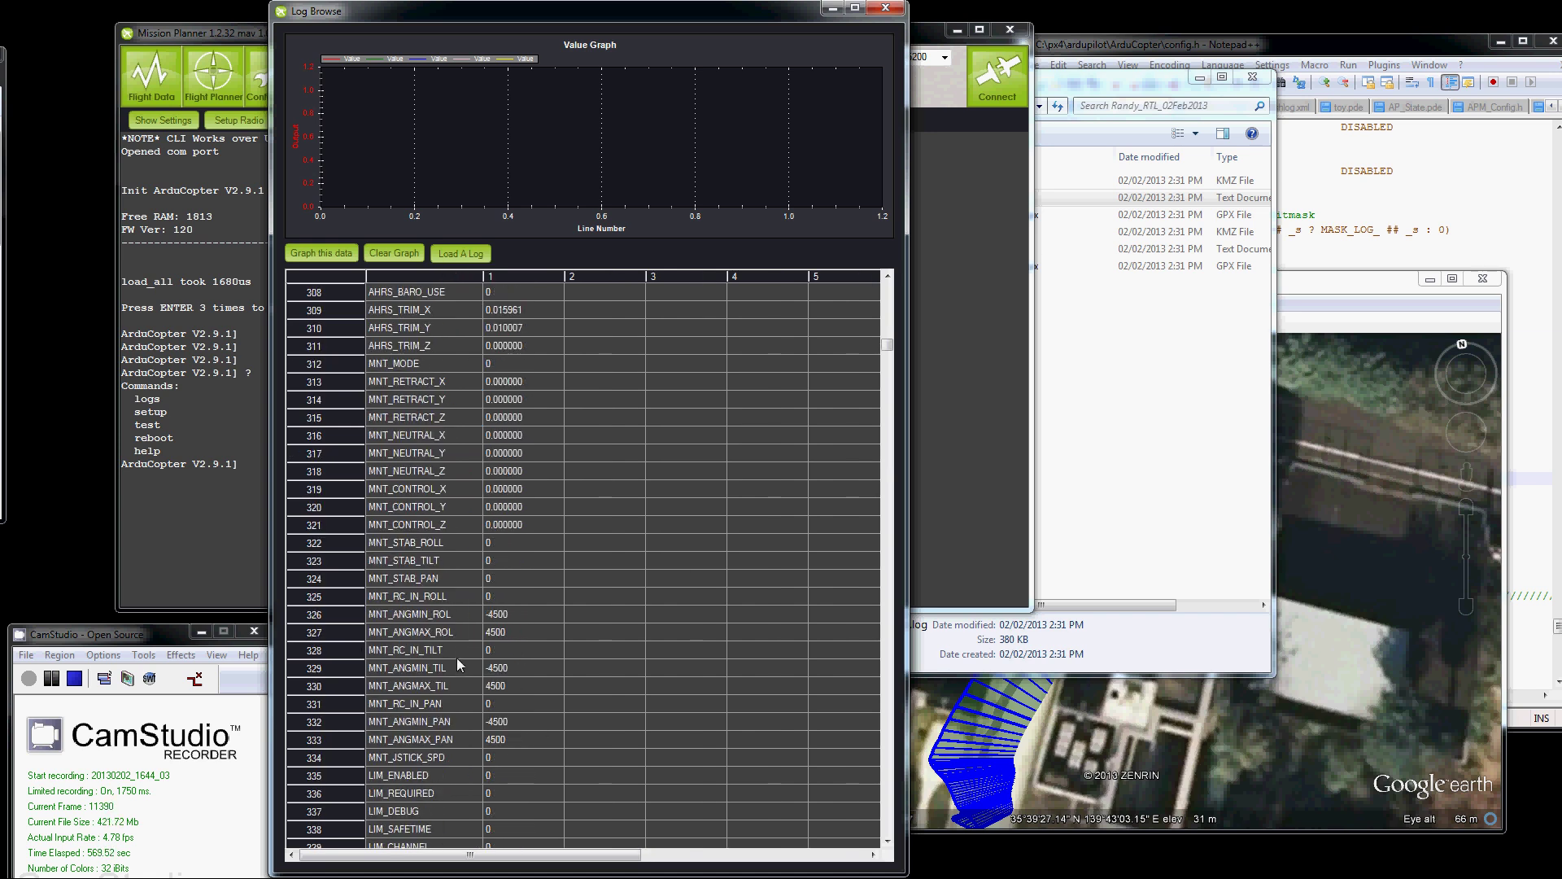
Examine the START UP row and MOD row 357, reading FlightMode STABILIZE and Thr Cruise 560.
scroll(482, 543, "up", 9)
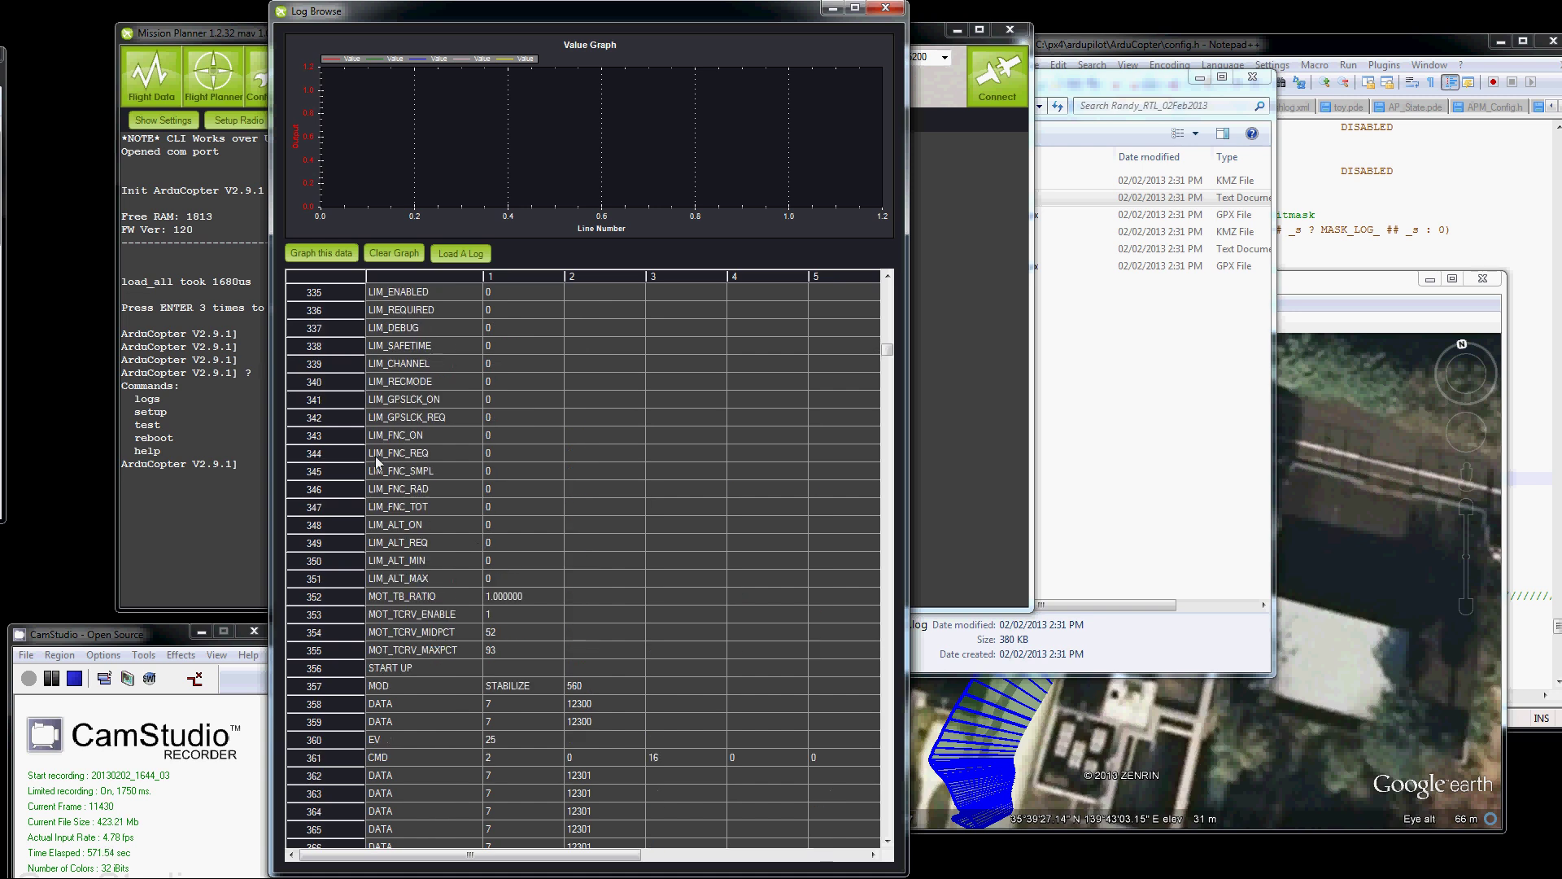
left_click(403, 669)
scroll(455, 667, "down", 2)
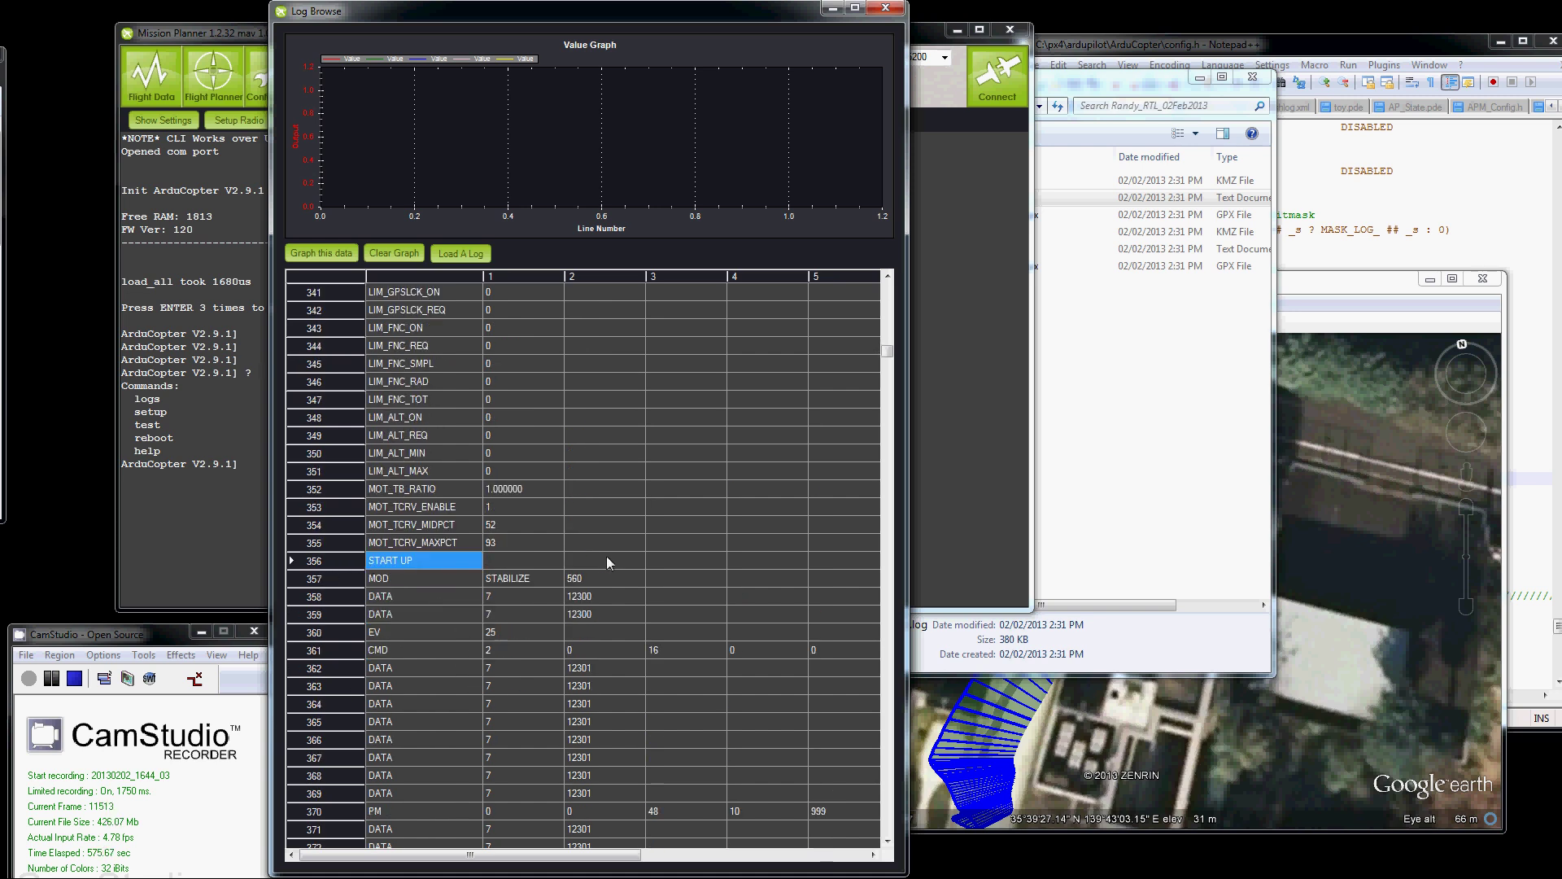
left_click(370, 581)
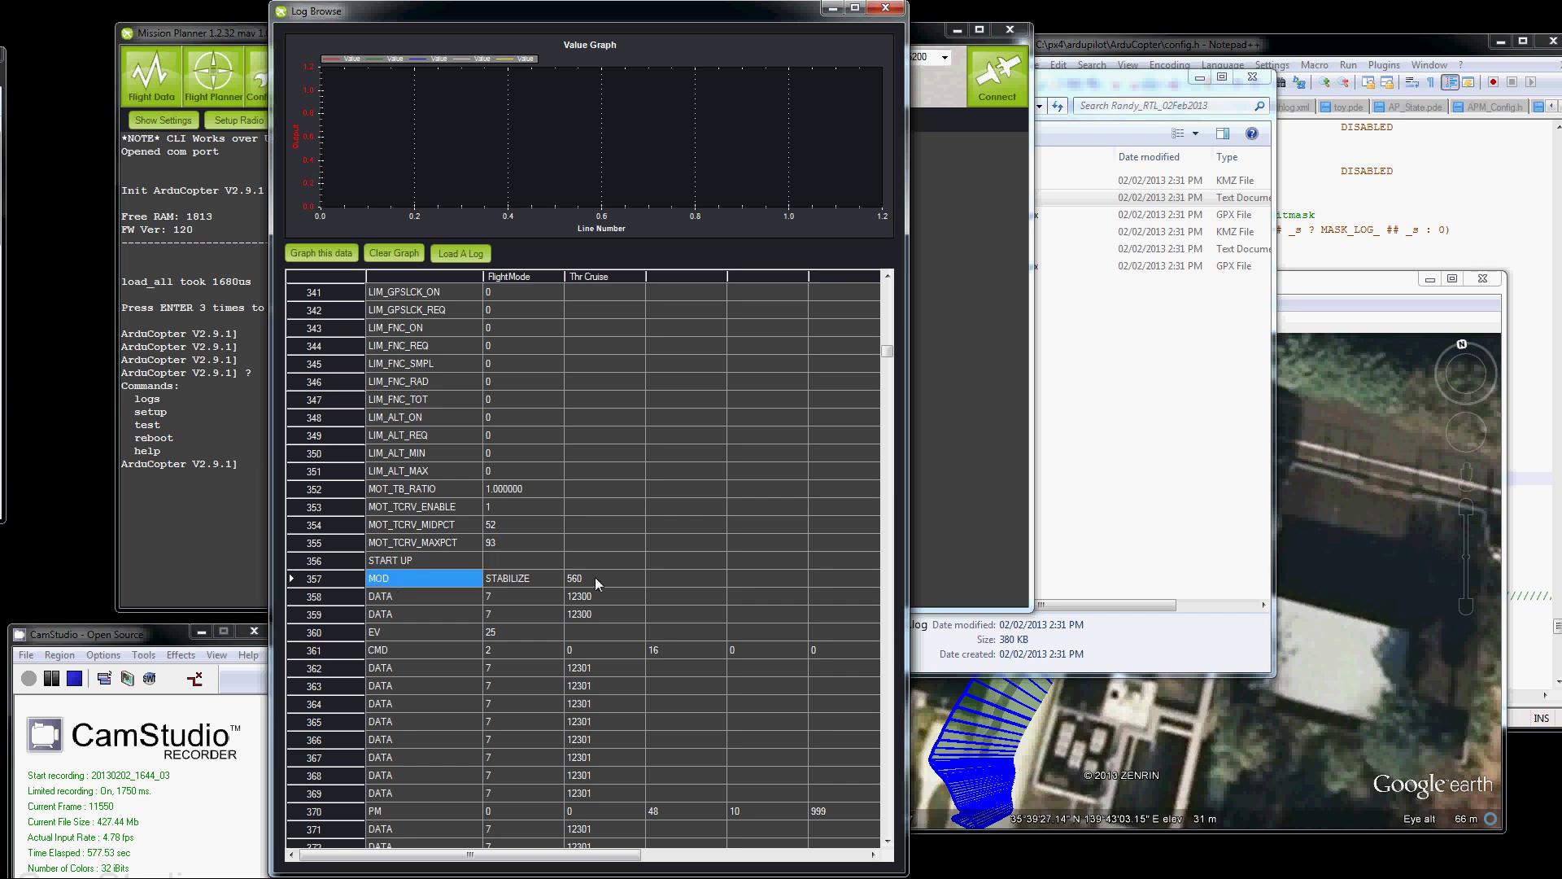
scroll(427, 721, "down", 4)
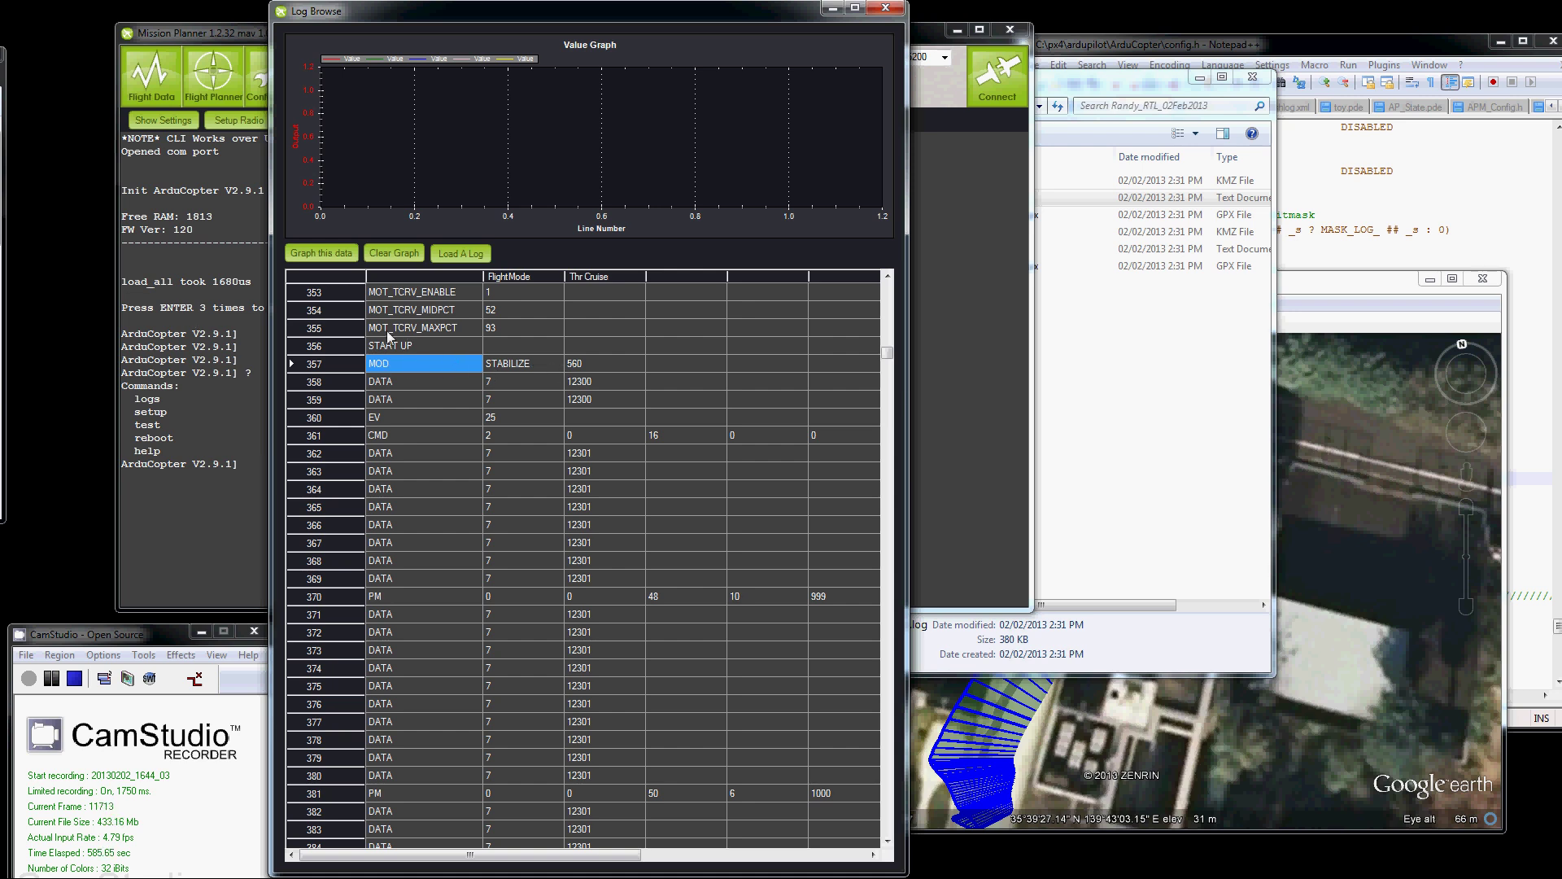
left_click(516, 367)
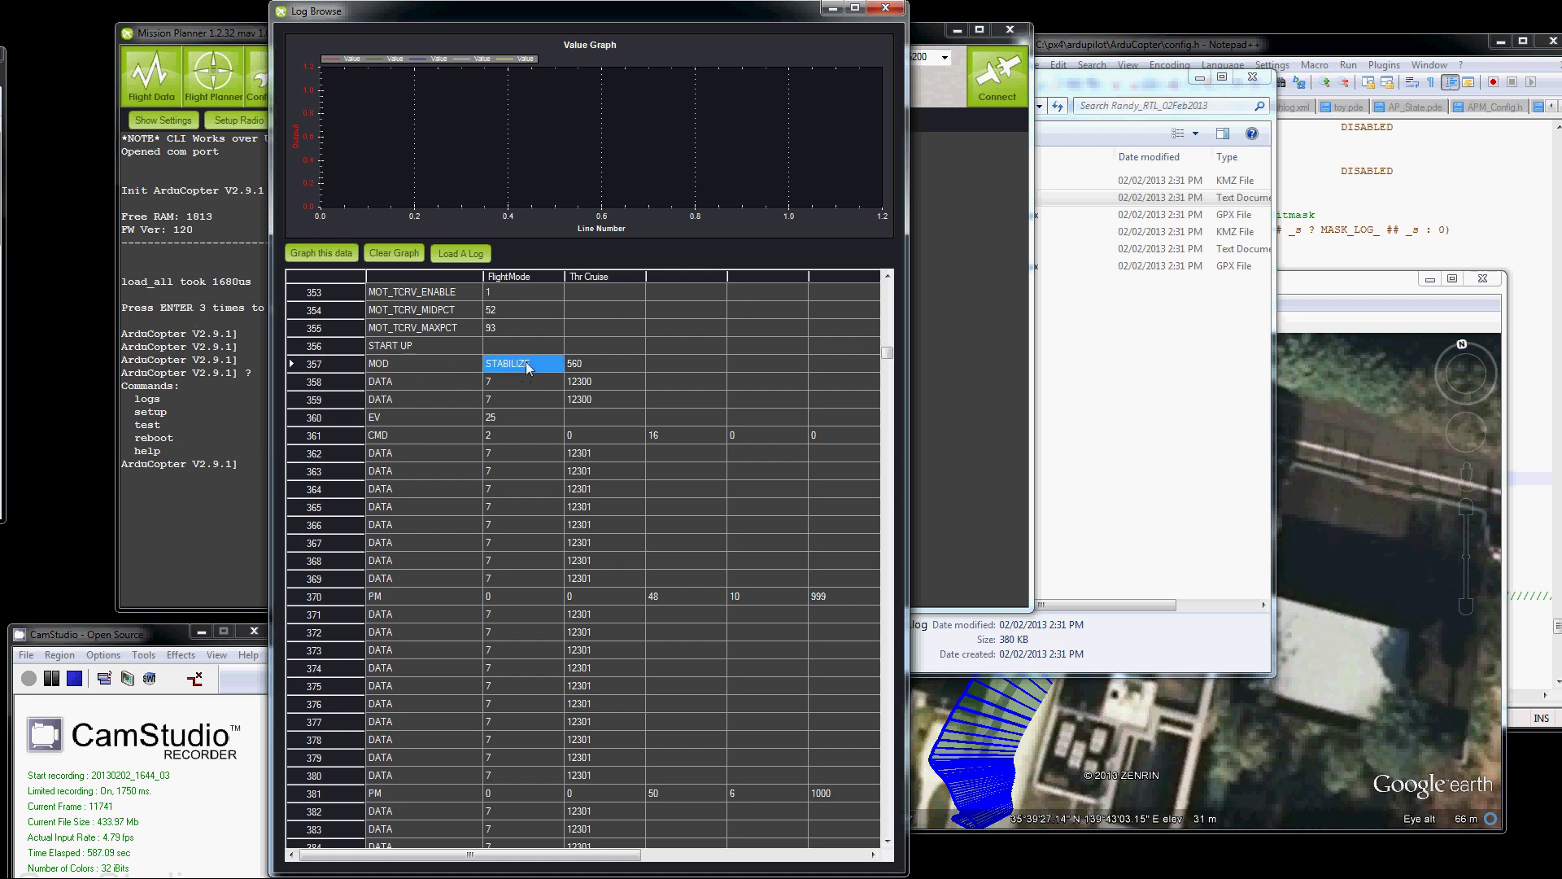
left_click(600, 370)
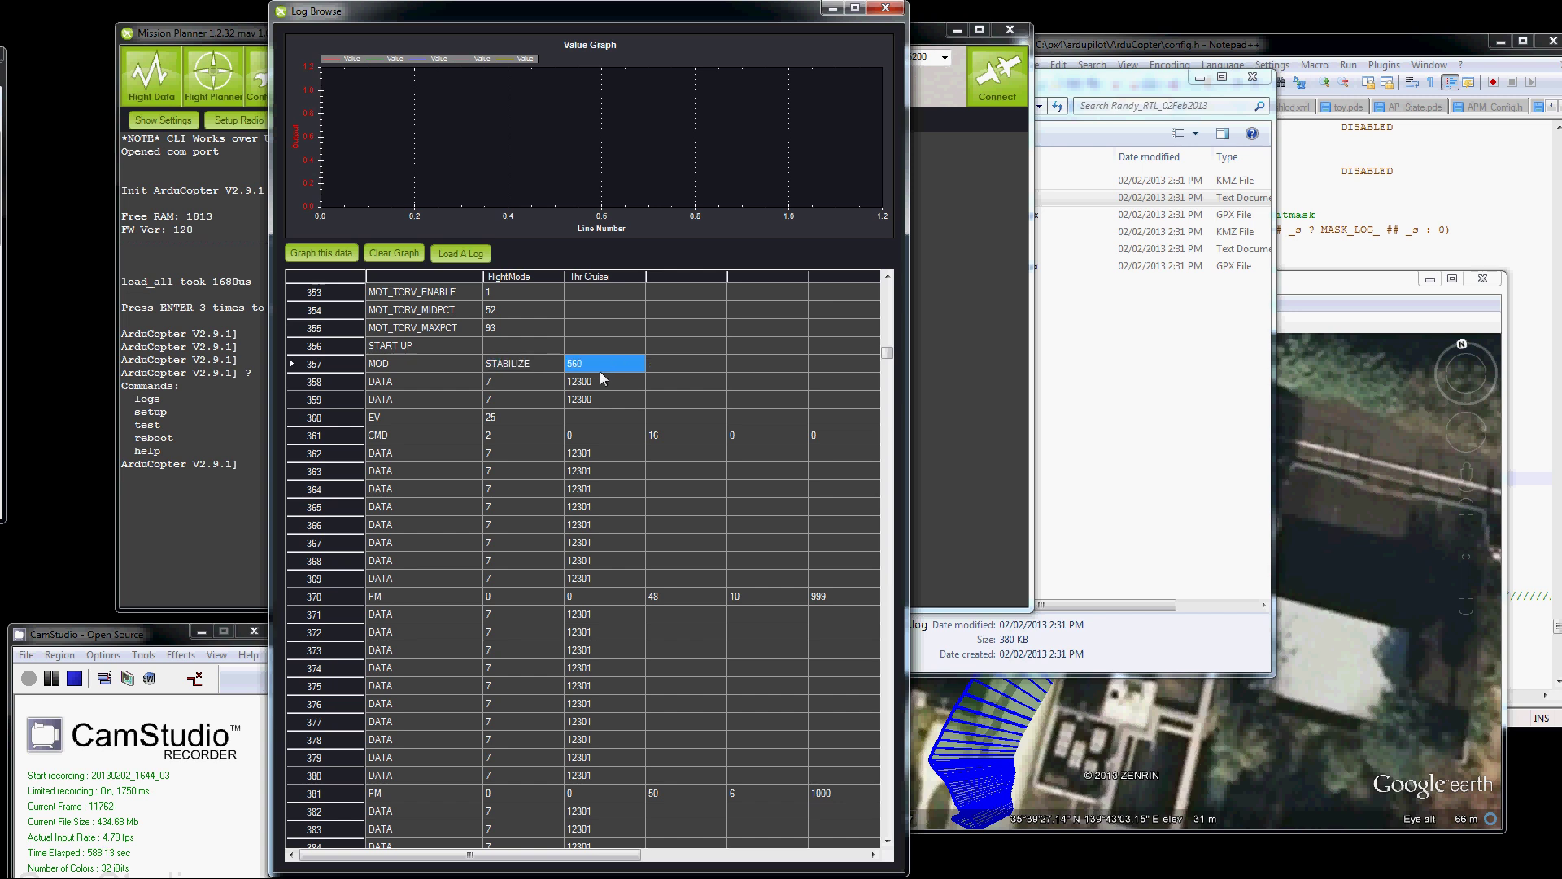
left_click(545, 364)
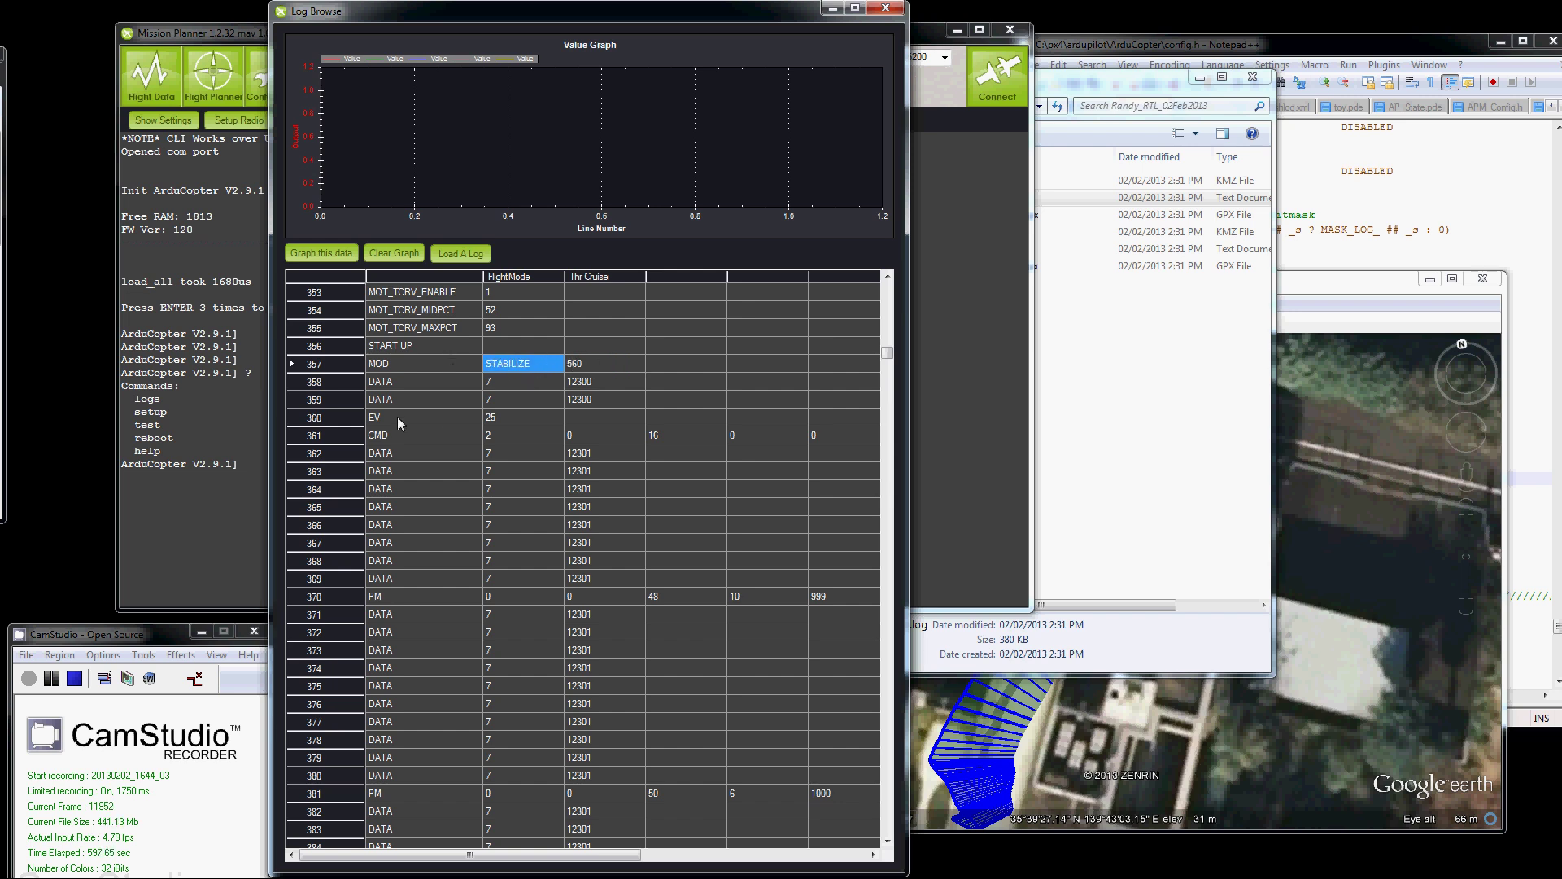
Inspect the EV event record in row 360 with value 25.
scroll(407, 431, "down", 2)
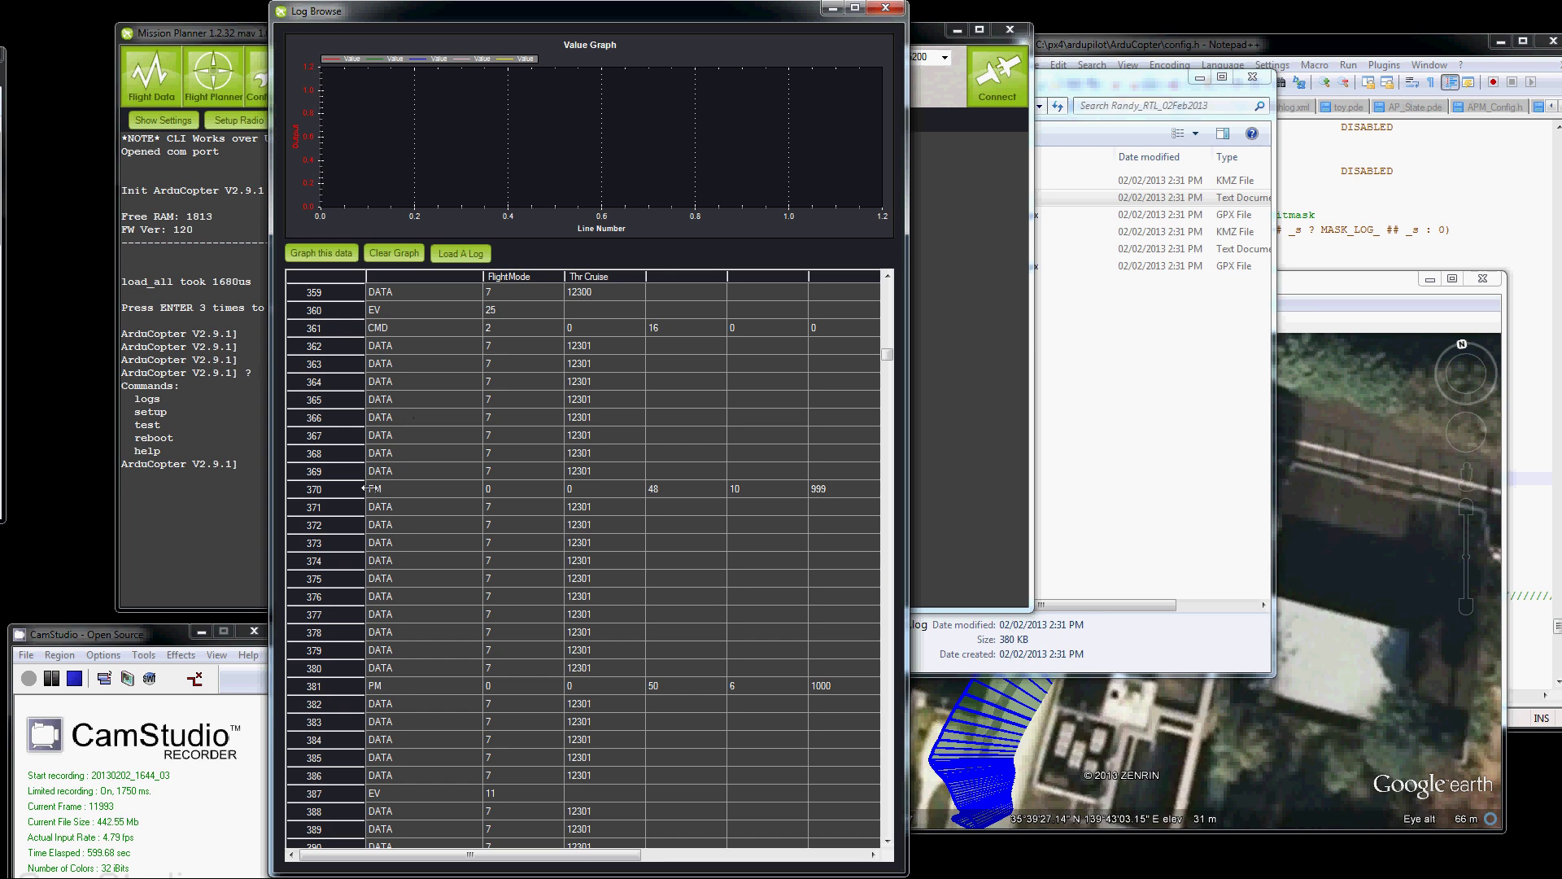
left_click(393, 311)
left_click(501, 310)
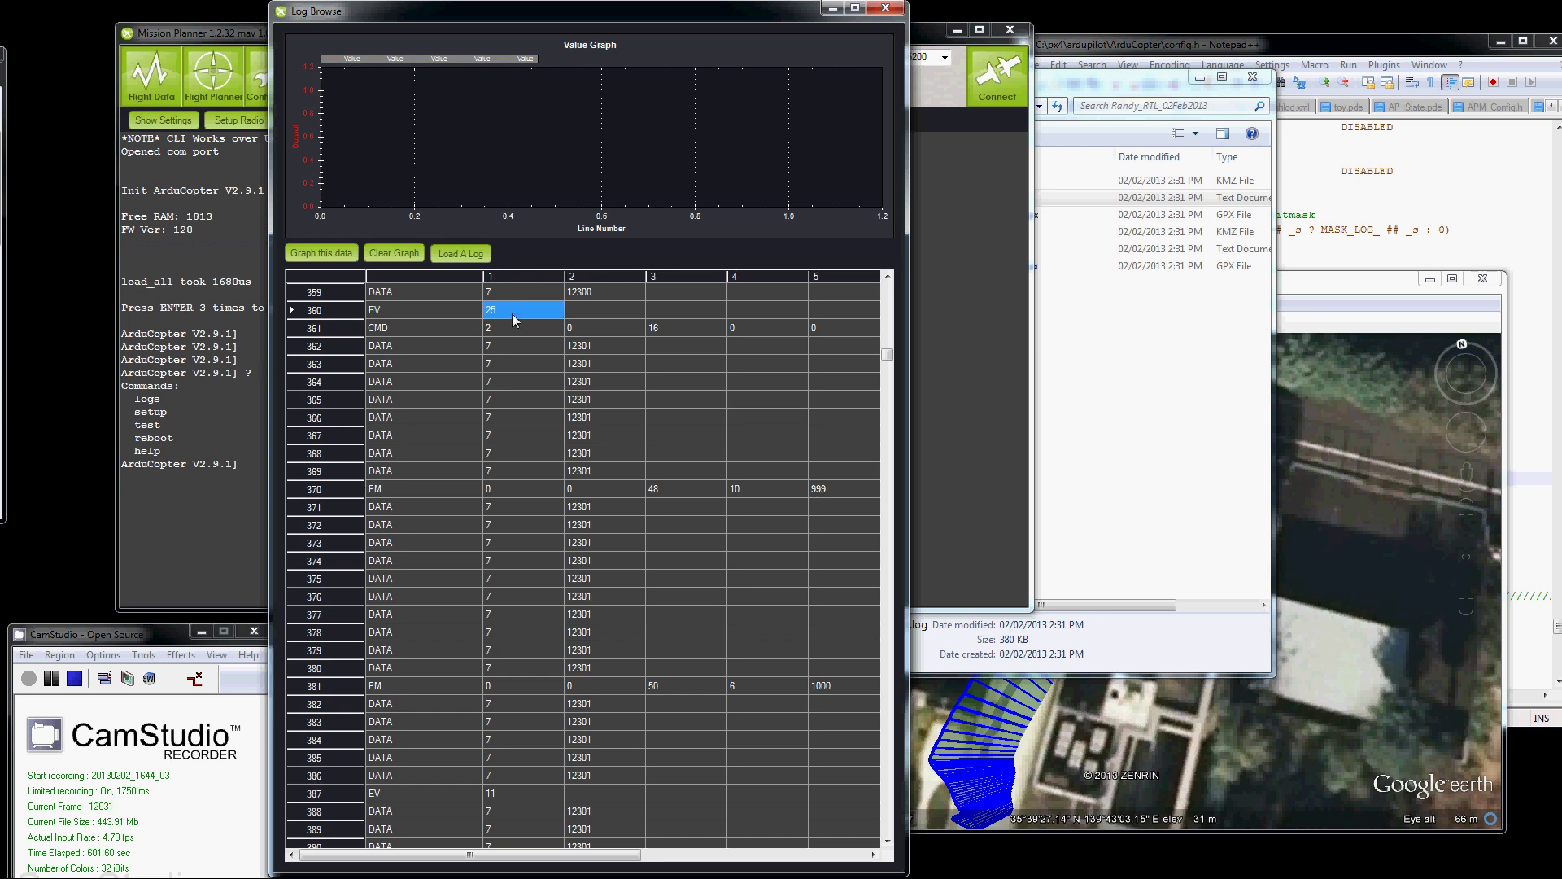
Inspect the DATA rows to 12301 in row 454 and EV 25 in row 456.
scroll(411, 587, "down", 10)
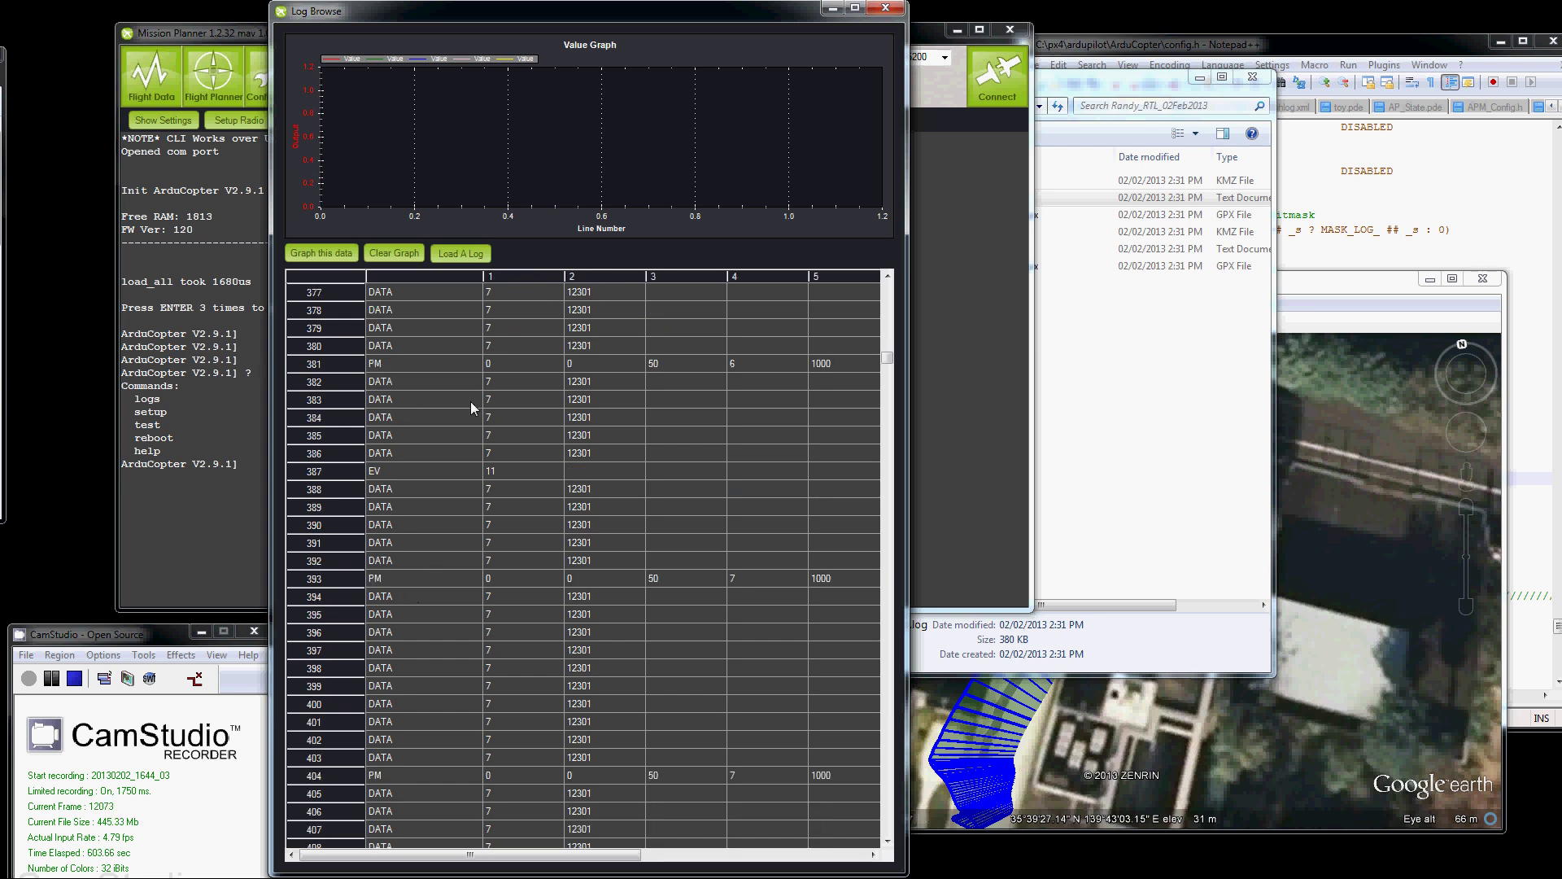
scroll(491, 435, "down", 19)
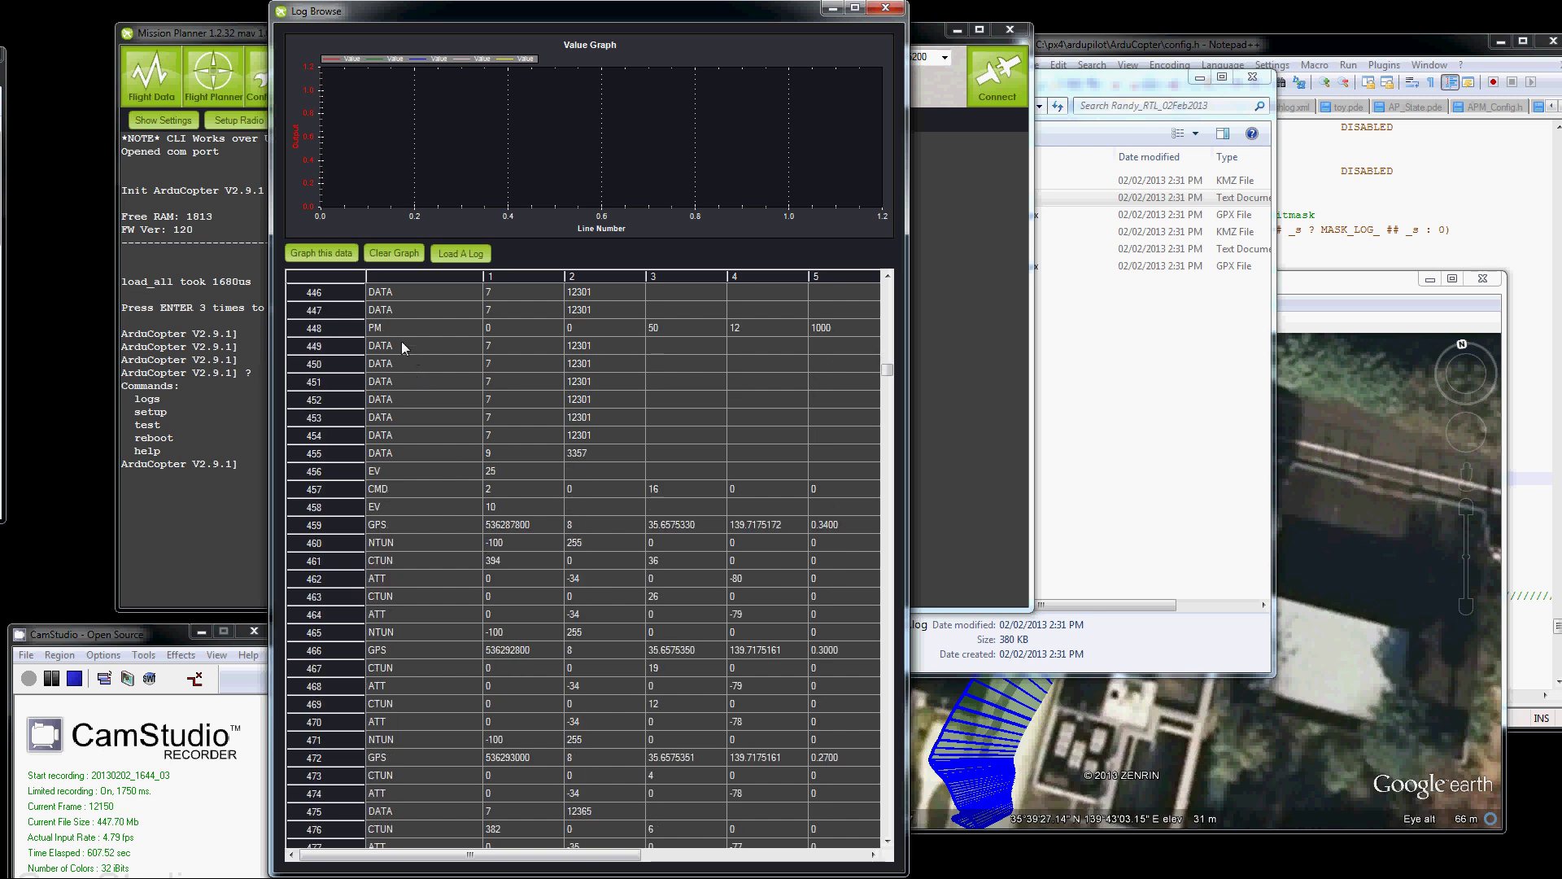
left_click_drag(513, 364, 593, 442)
left_click(593, 442)
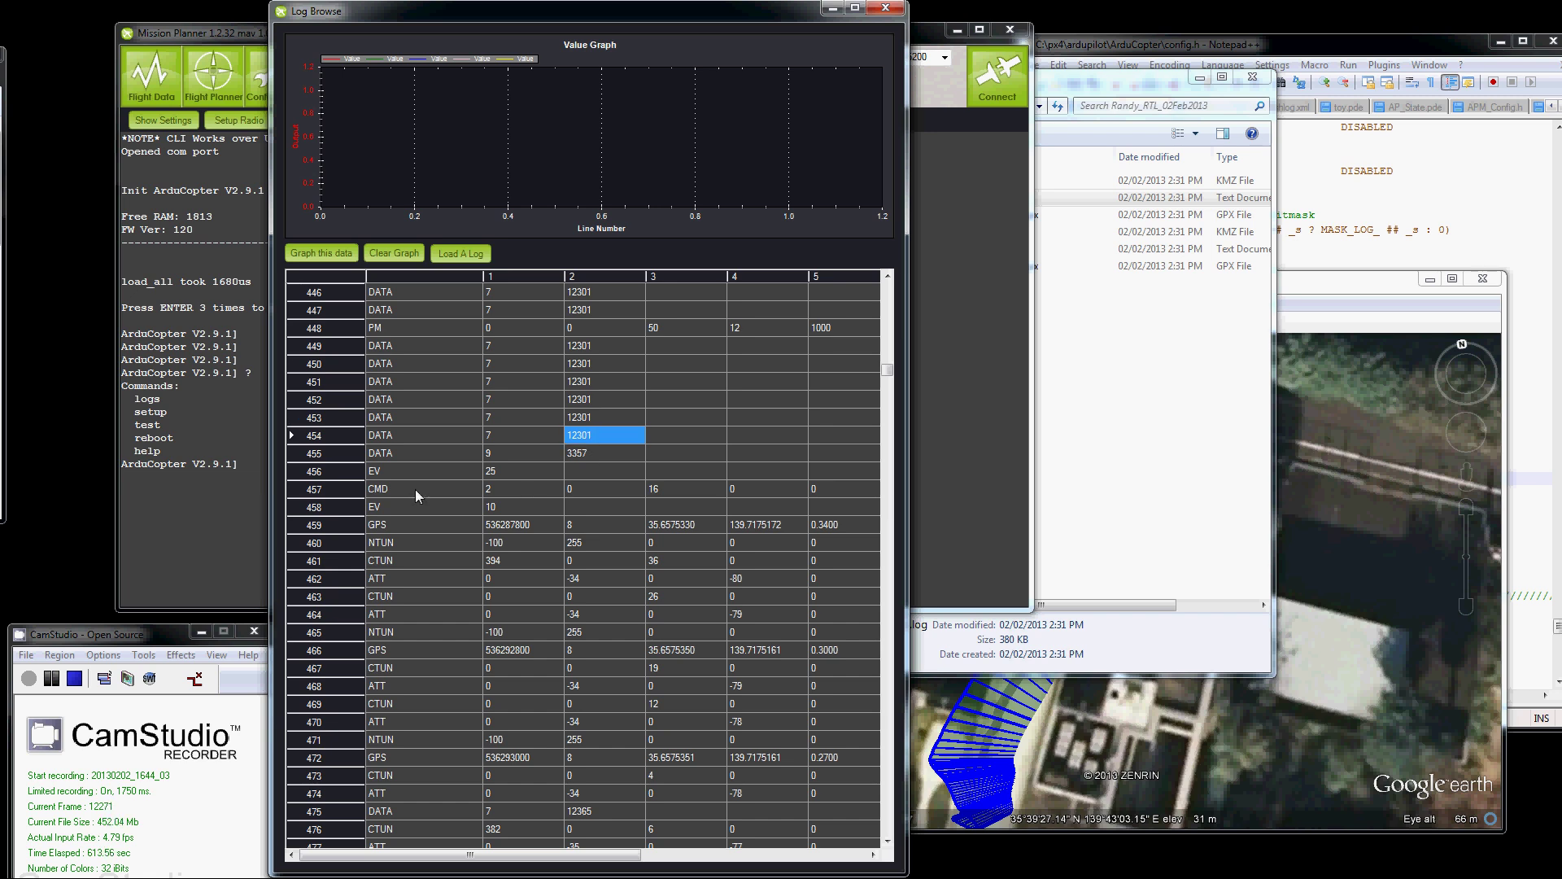
left_click(466, 475)
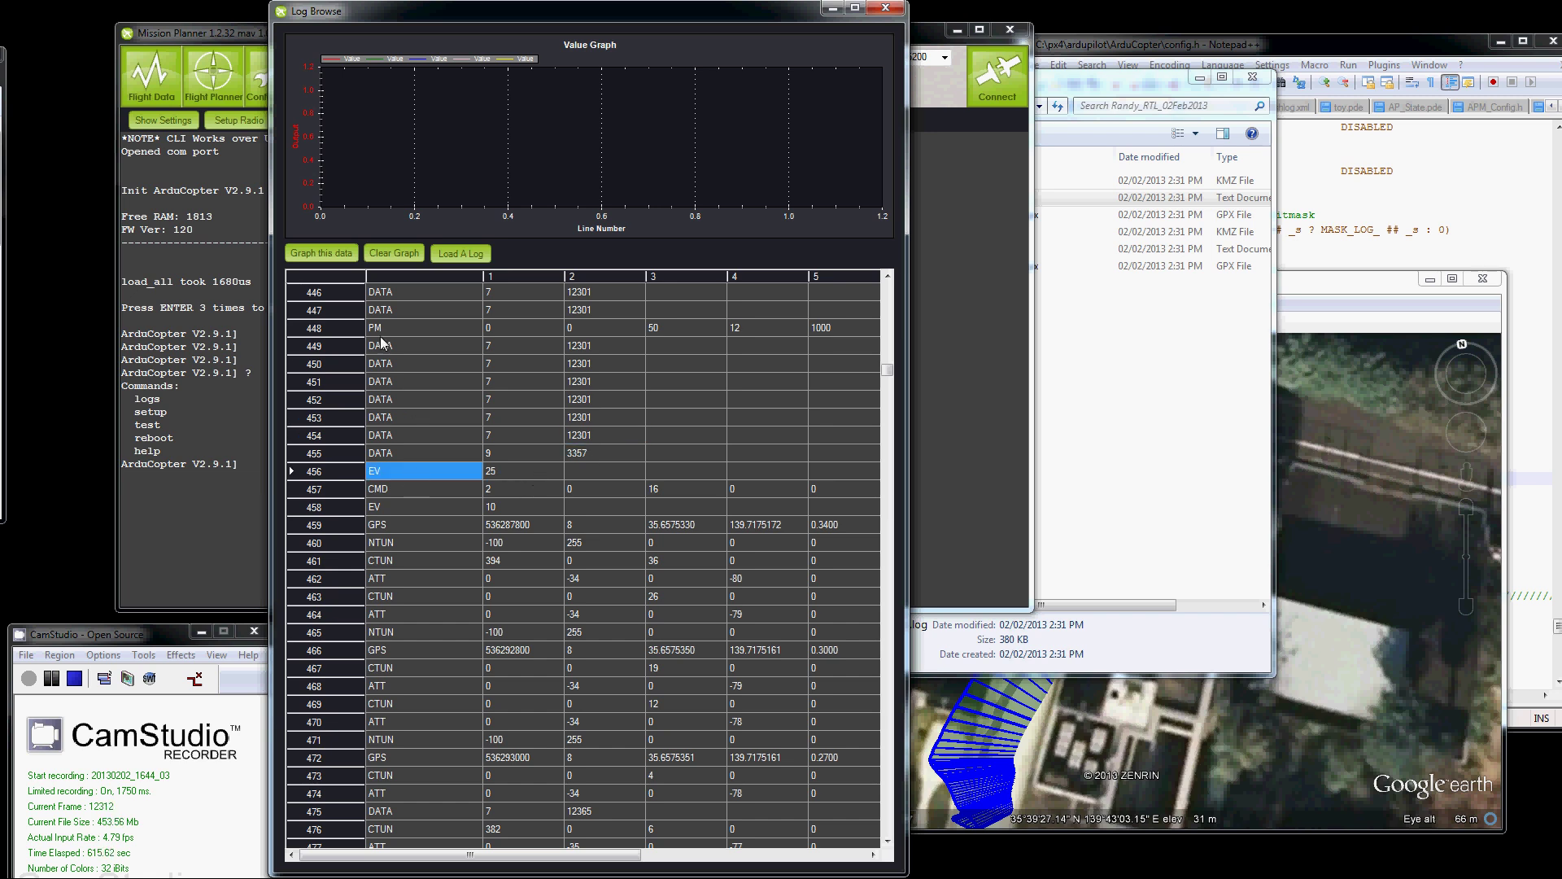
left_click(502, 475)
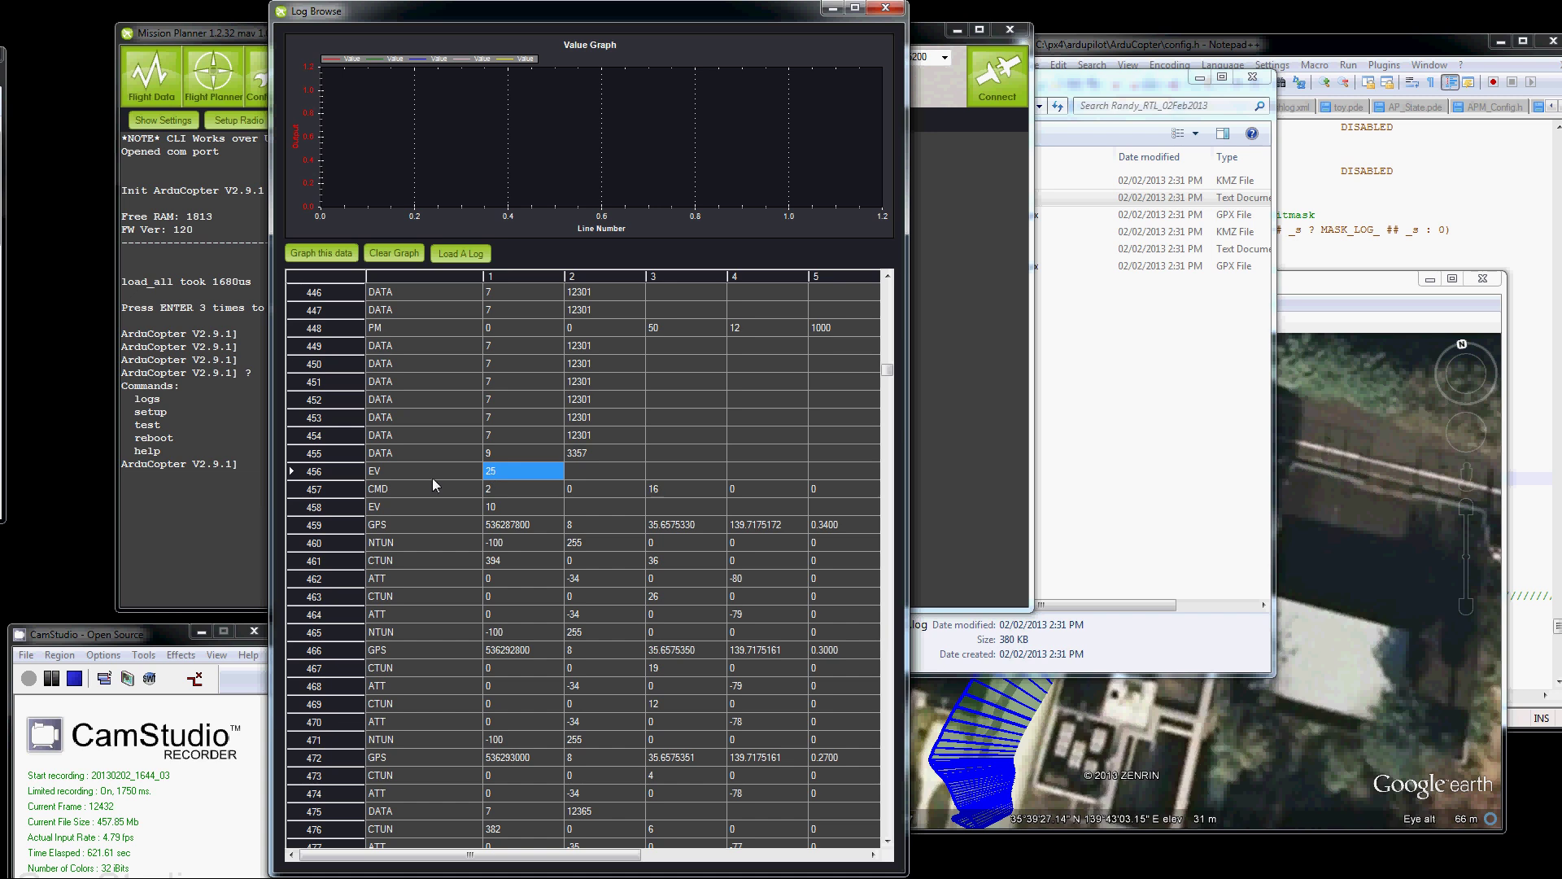
left_click(428, 472)
left_click(530, 471)
left_click(438, 471)
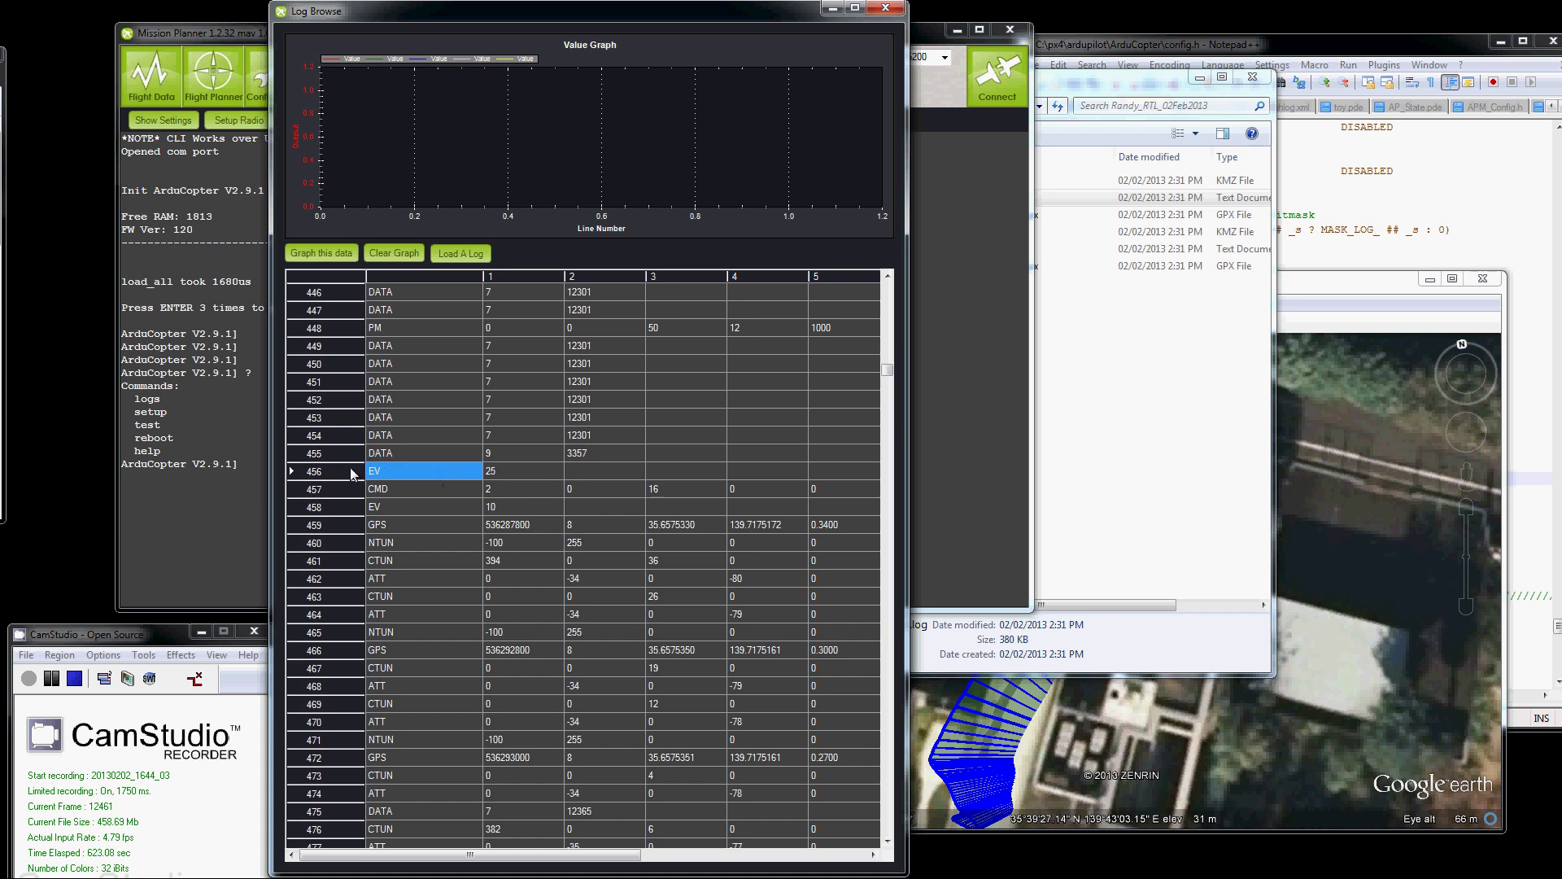
left_click(511, 471)
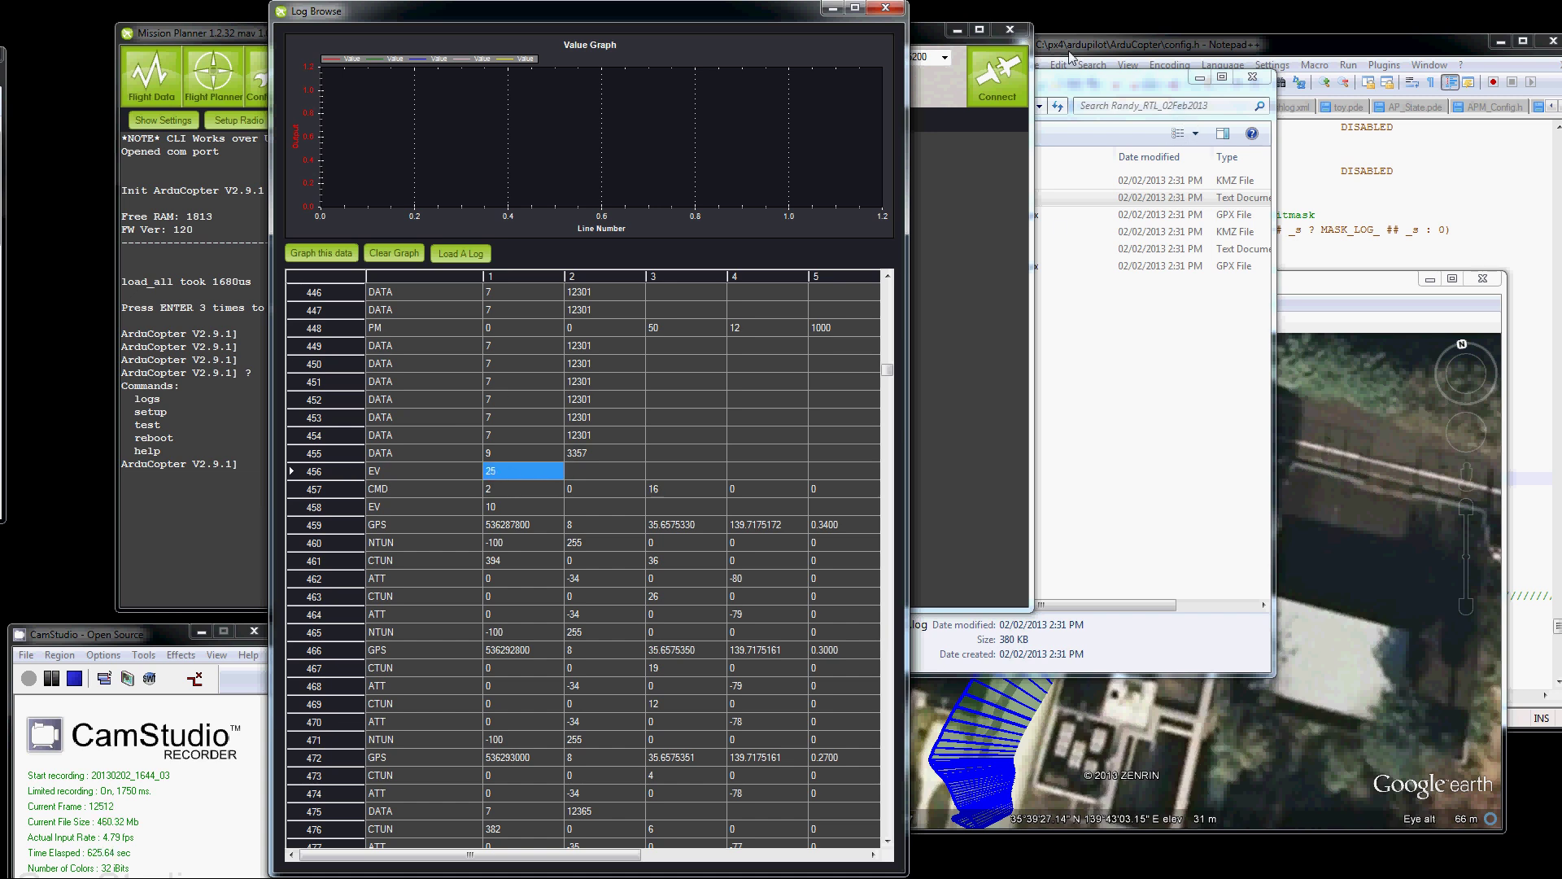
In defines.h, find the event list near line 330 and select DATA_SET_HOME (value 25).
left_click(1071, 54)
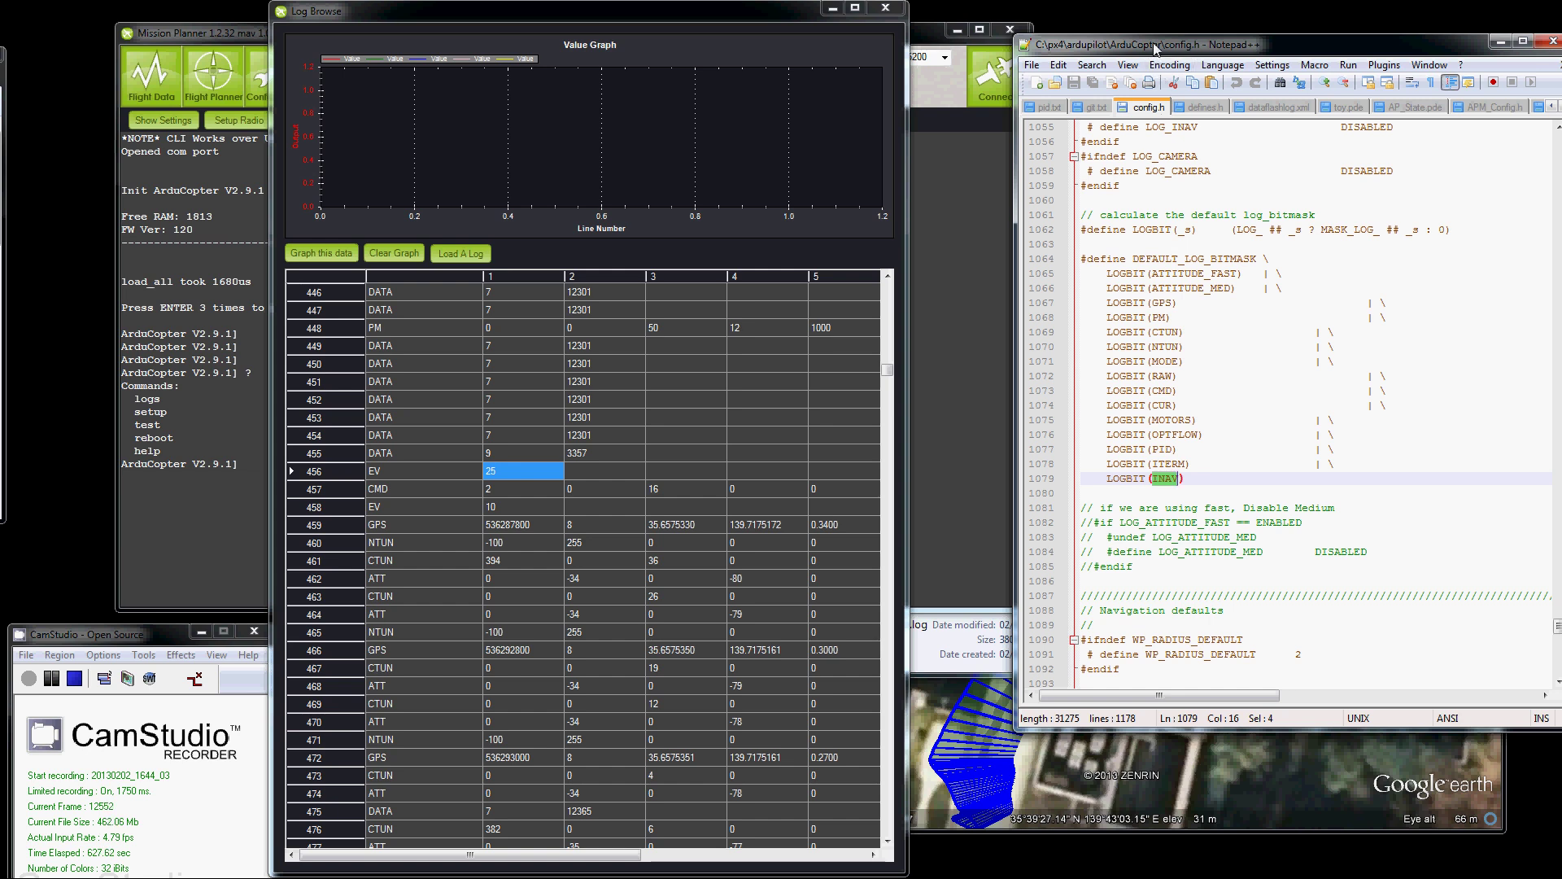
left_click_drag(1124, 47, 1055, 44)
left_click(1144, 106)
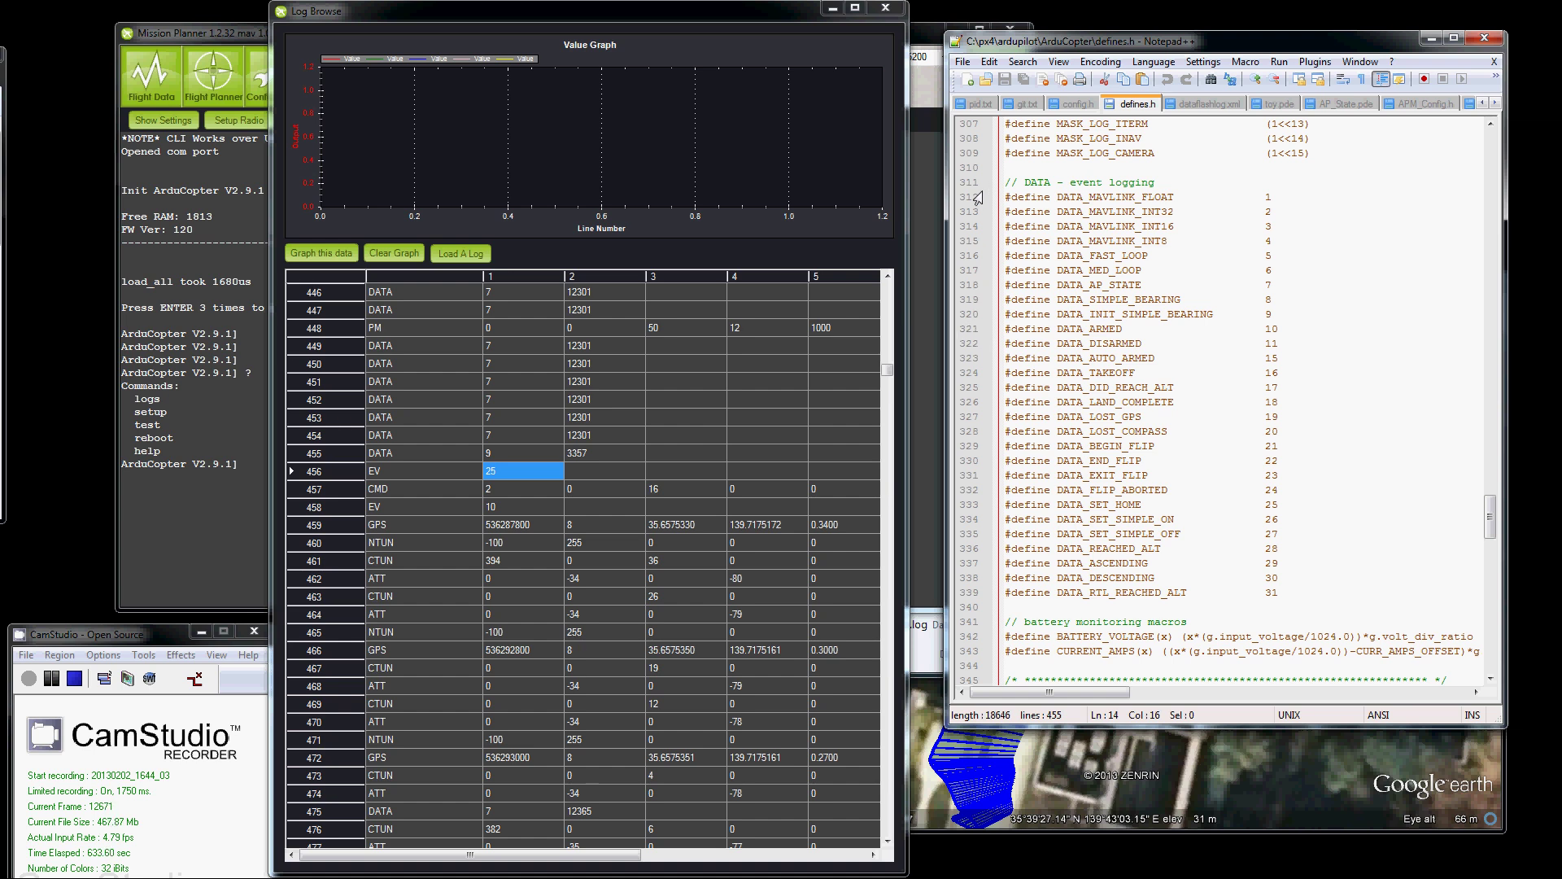
left_click(1116, 462)
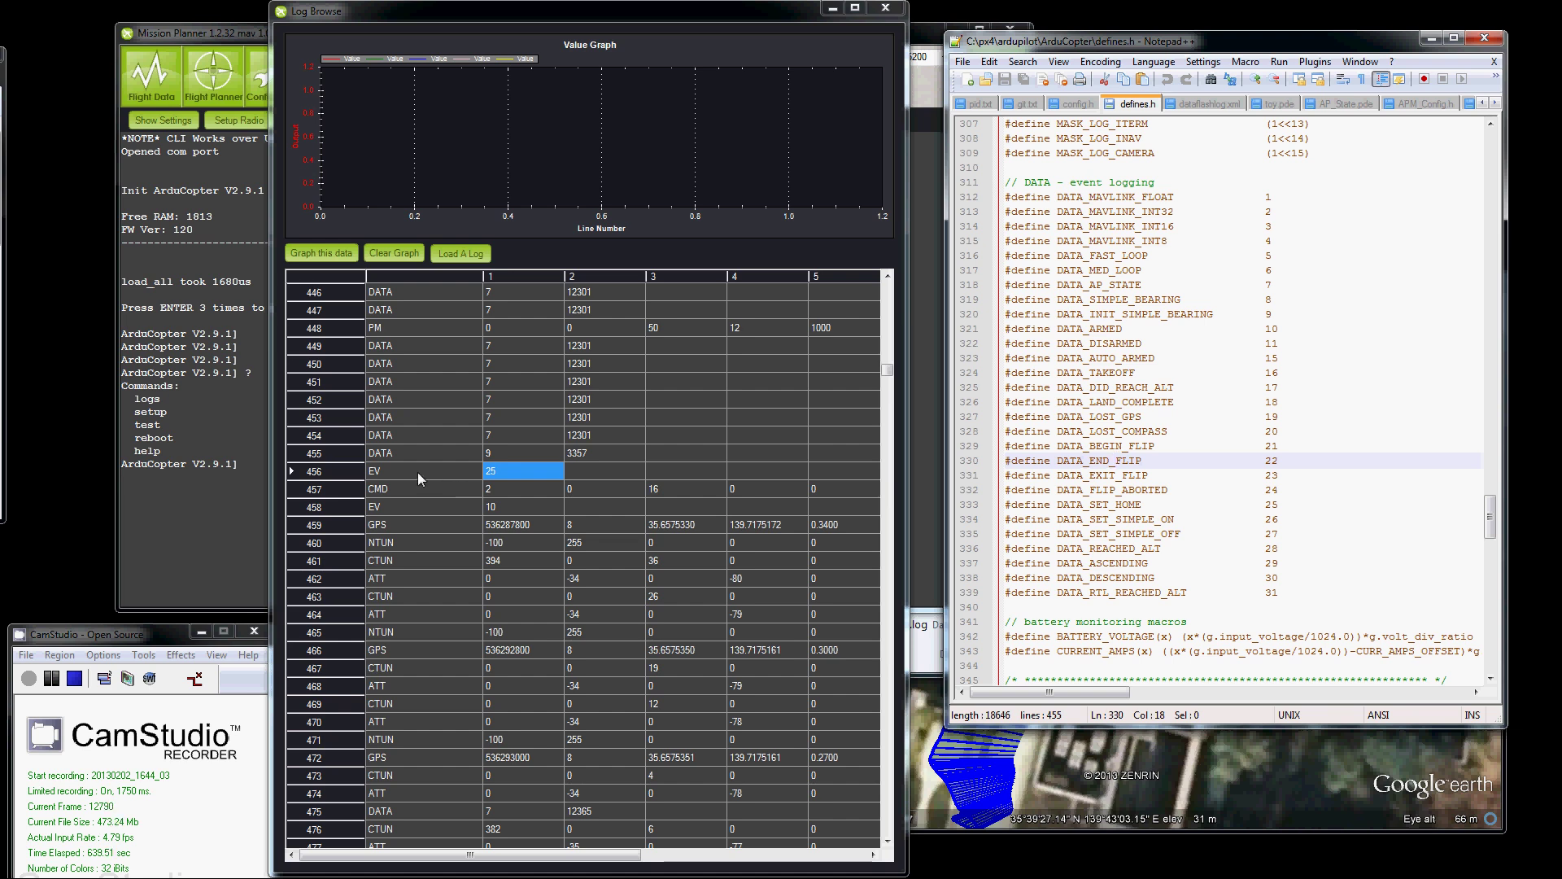
left_click_drag(1287, 500, 1057, 505)
double_click(1120, 504)
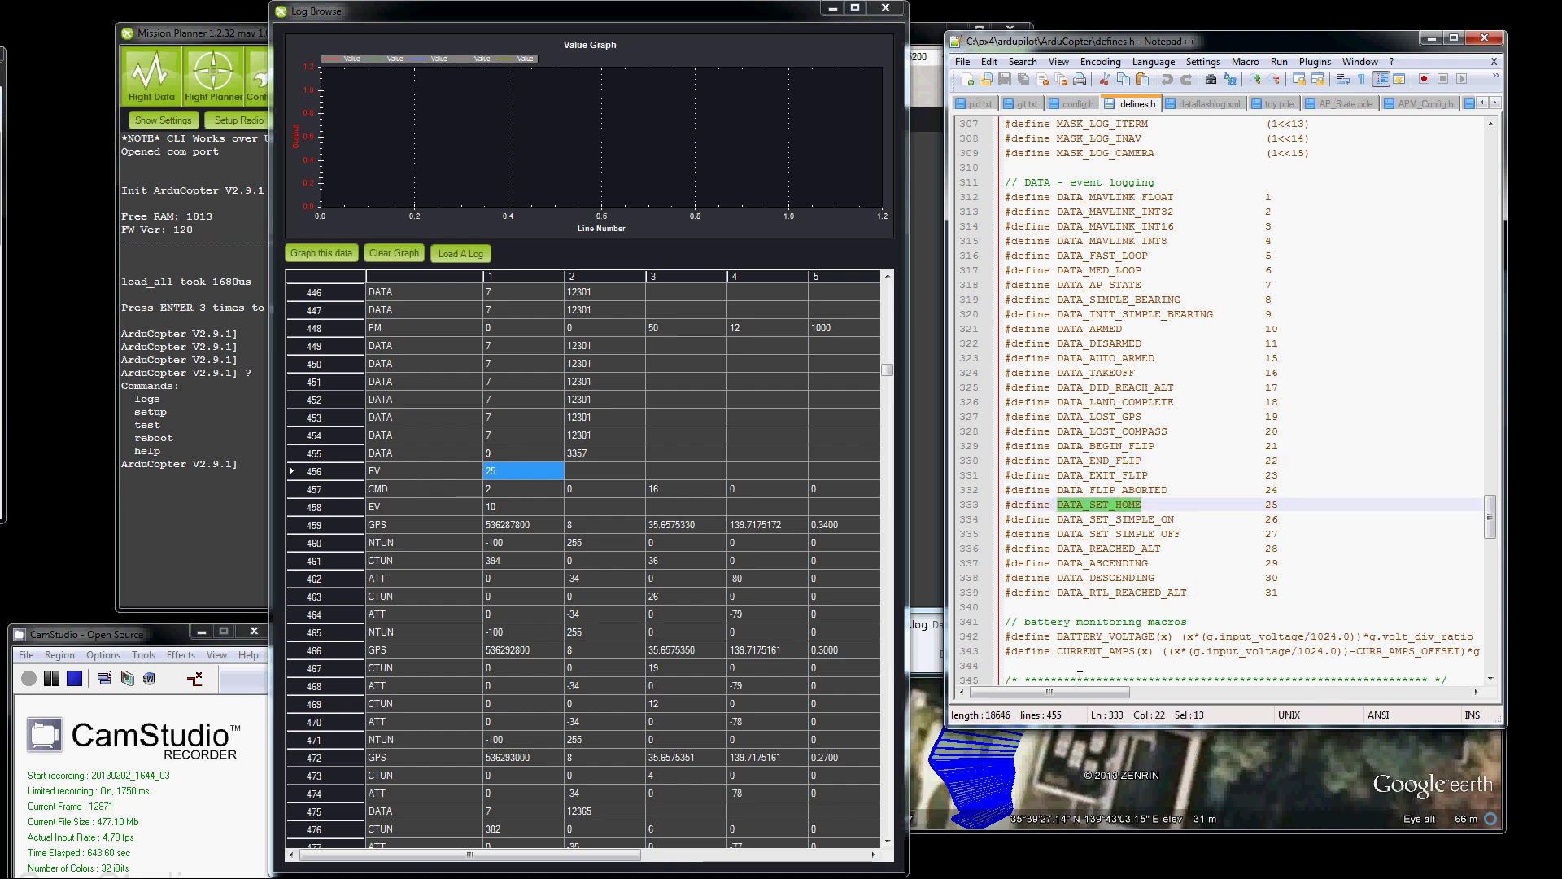
Widen the Log Browse window and inspect CMD row 457's Cmd Total, Current # and ID 16.
left_click(504, 495)
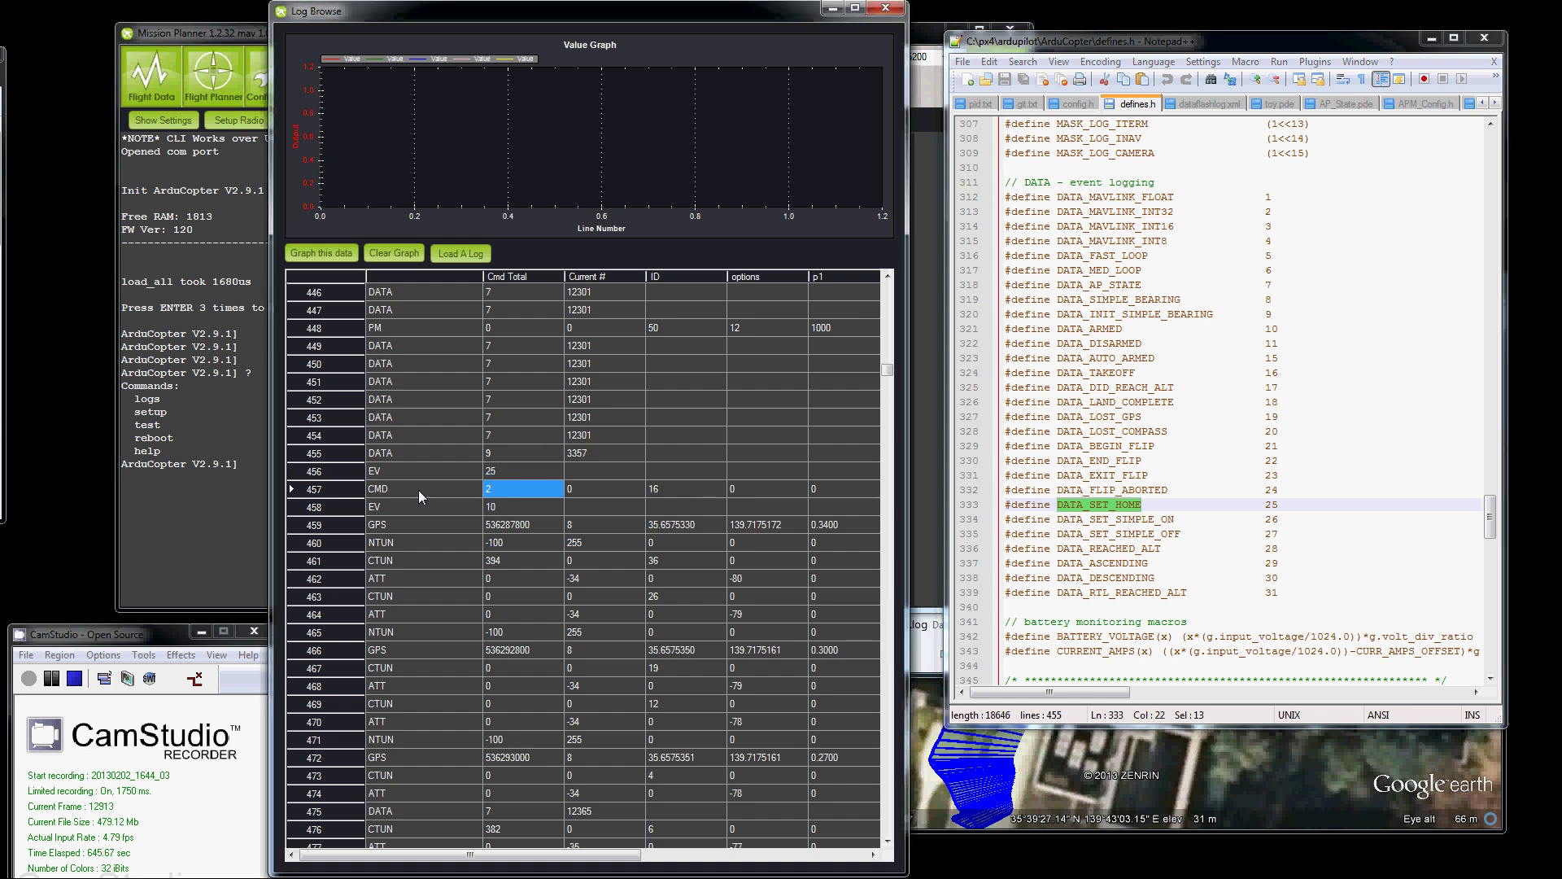
left_click(576, 490)
left_click_drag(909, 475, 1209, 475)
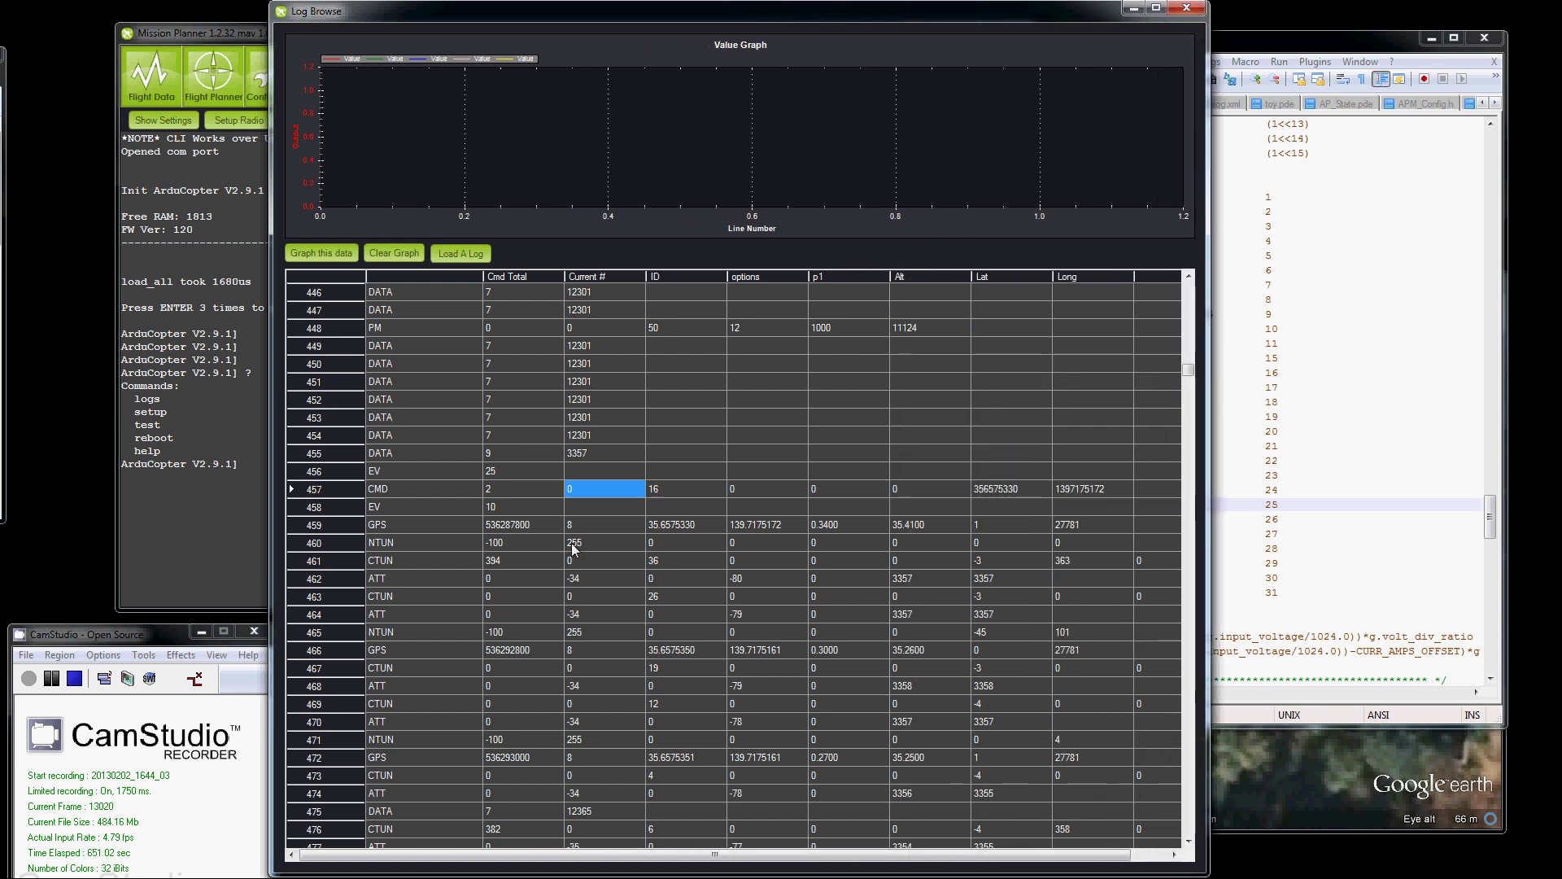
left_click(506, 491)
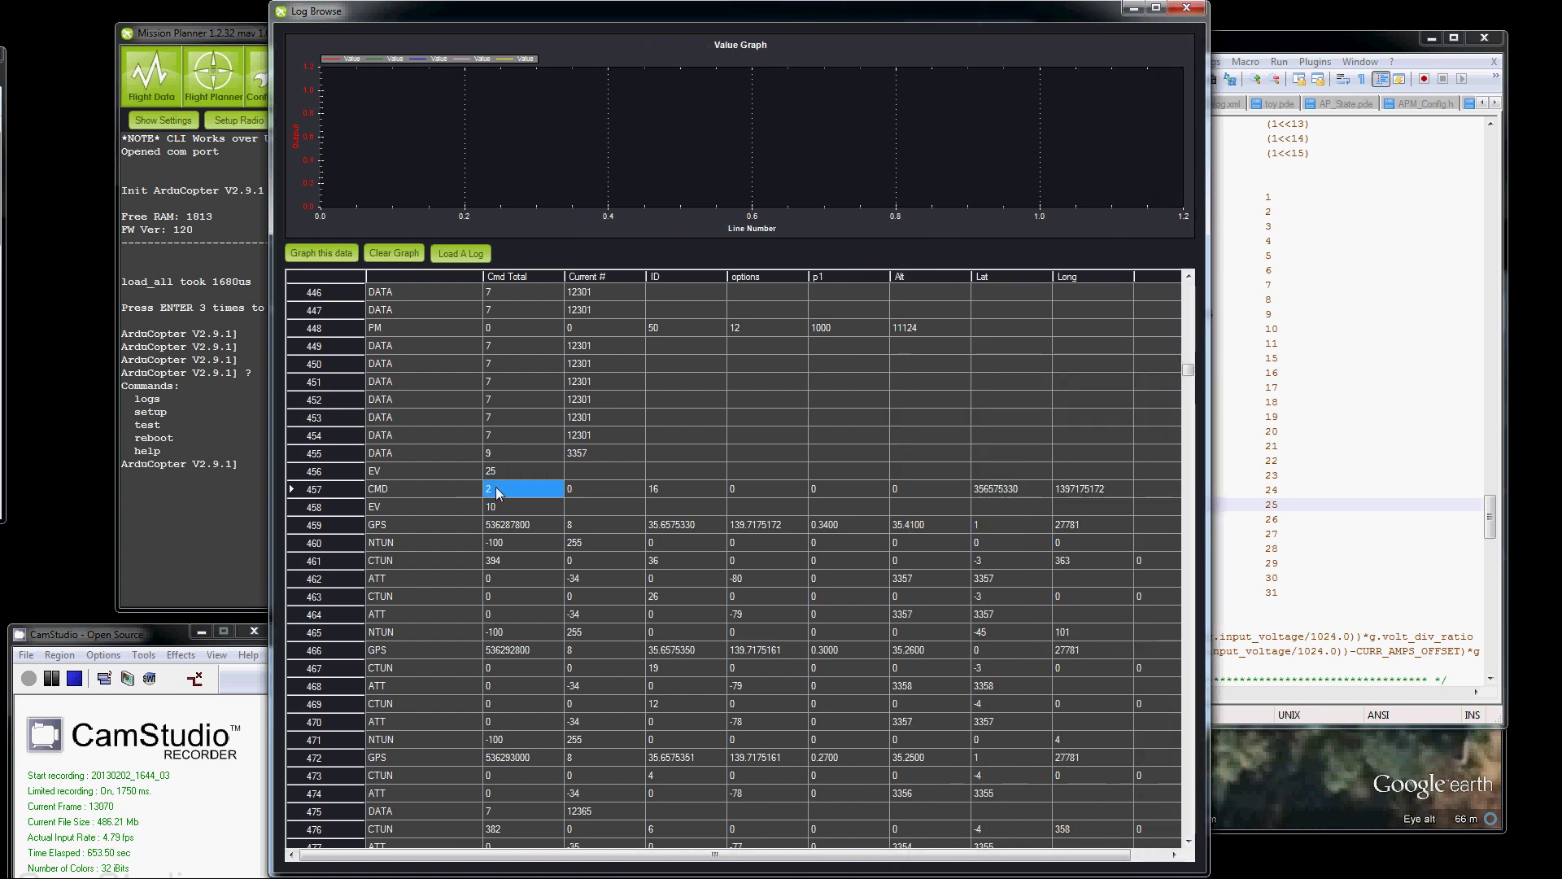
left_click(589, 489)
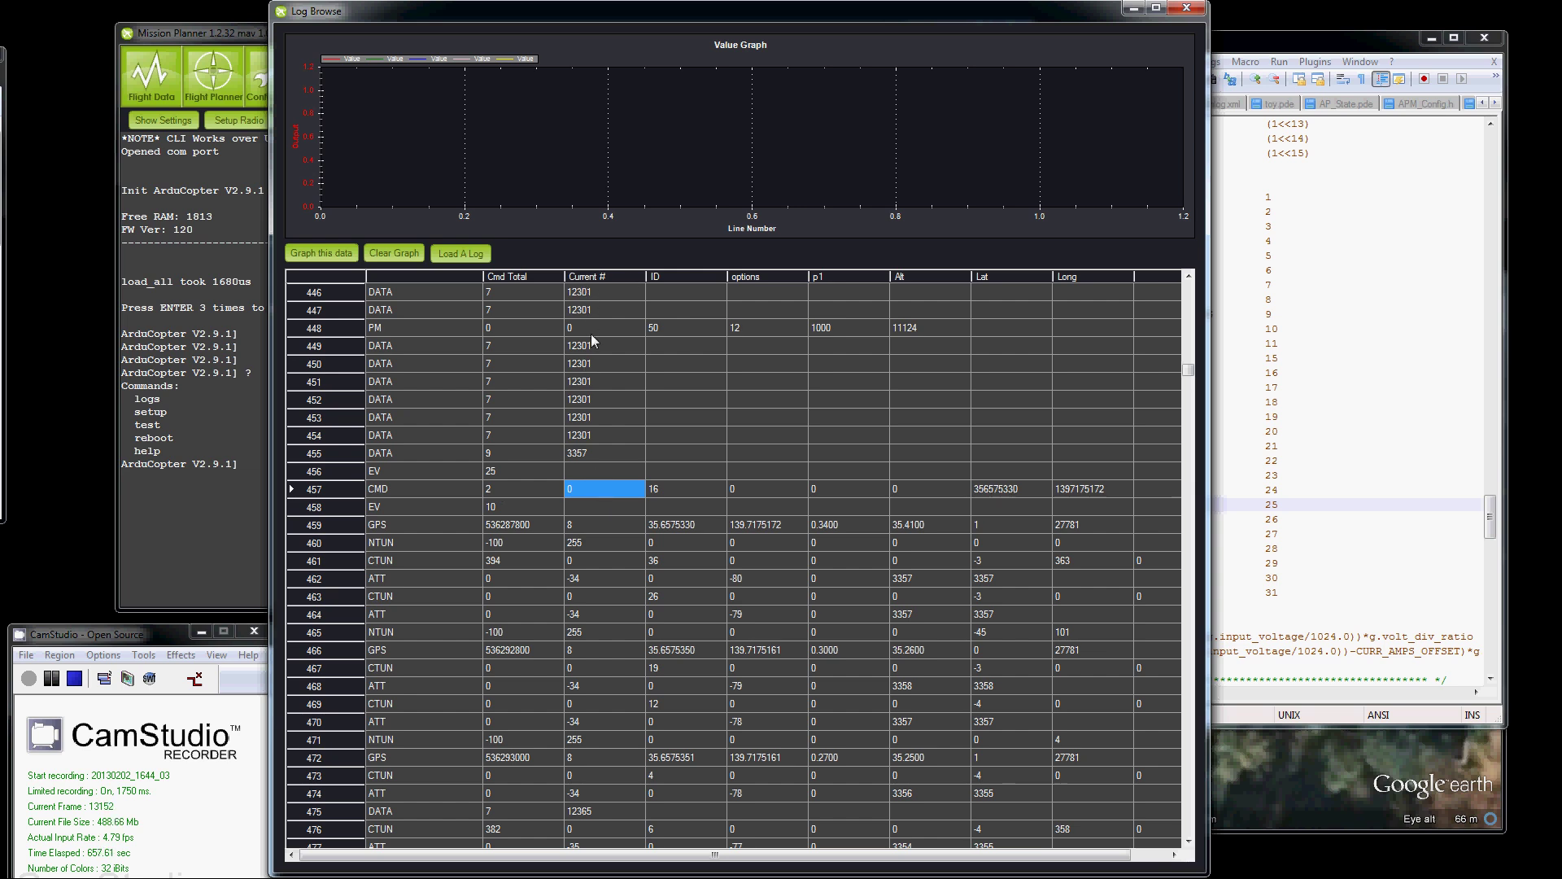
left_click(672, 490)
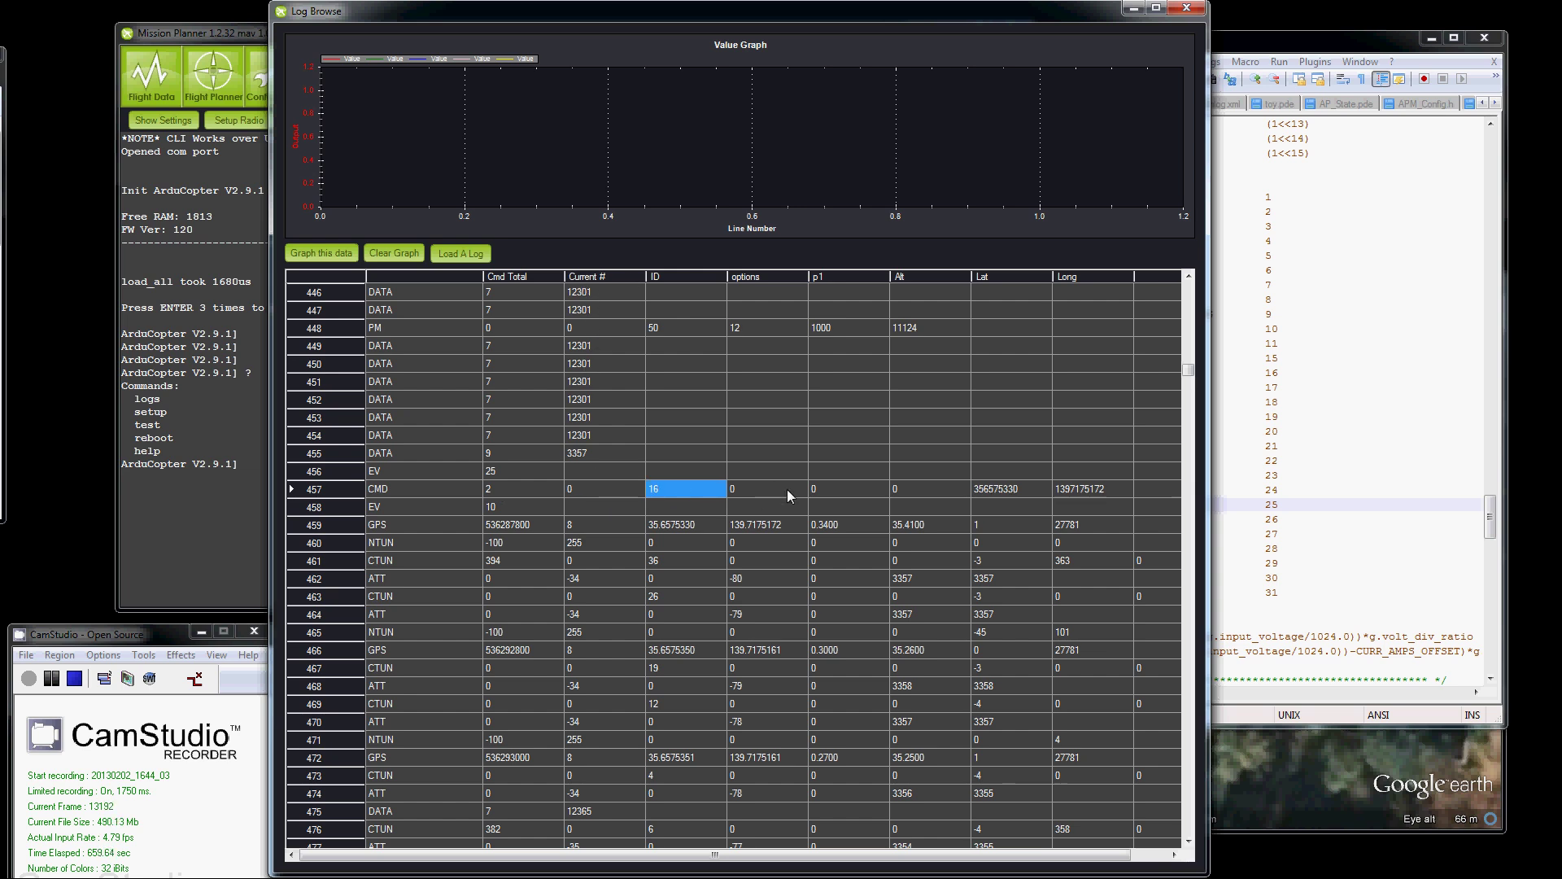
Compare the command's latitude and longitude, then show the GPS field names for row 459.
left_click(1014, 488)
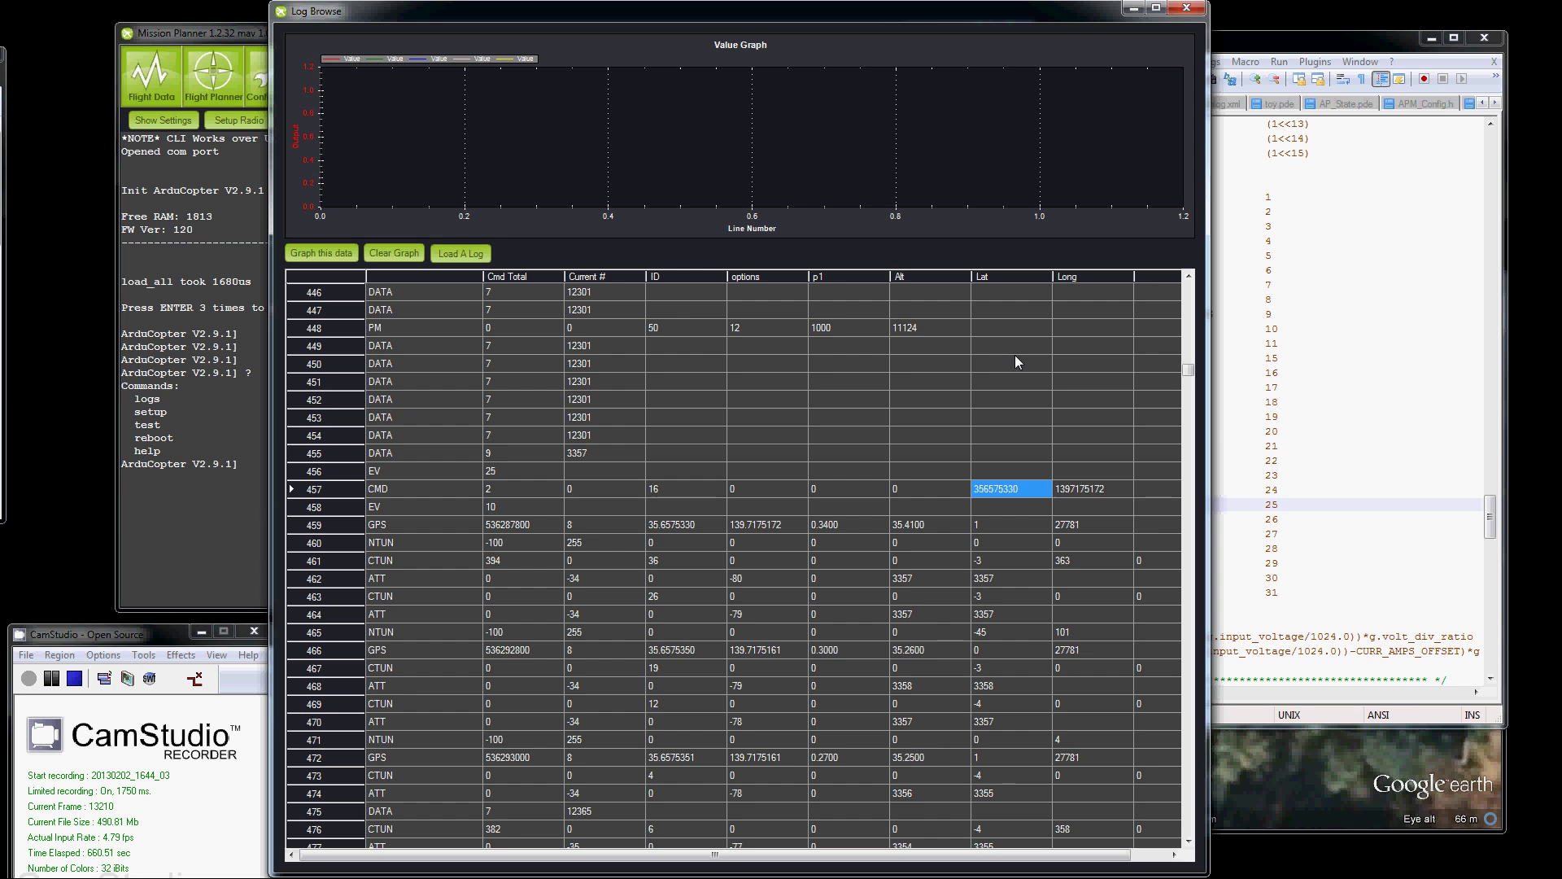
left_click(1077, 489)
left_click(975, 491)
left_click(1065, 491)
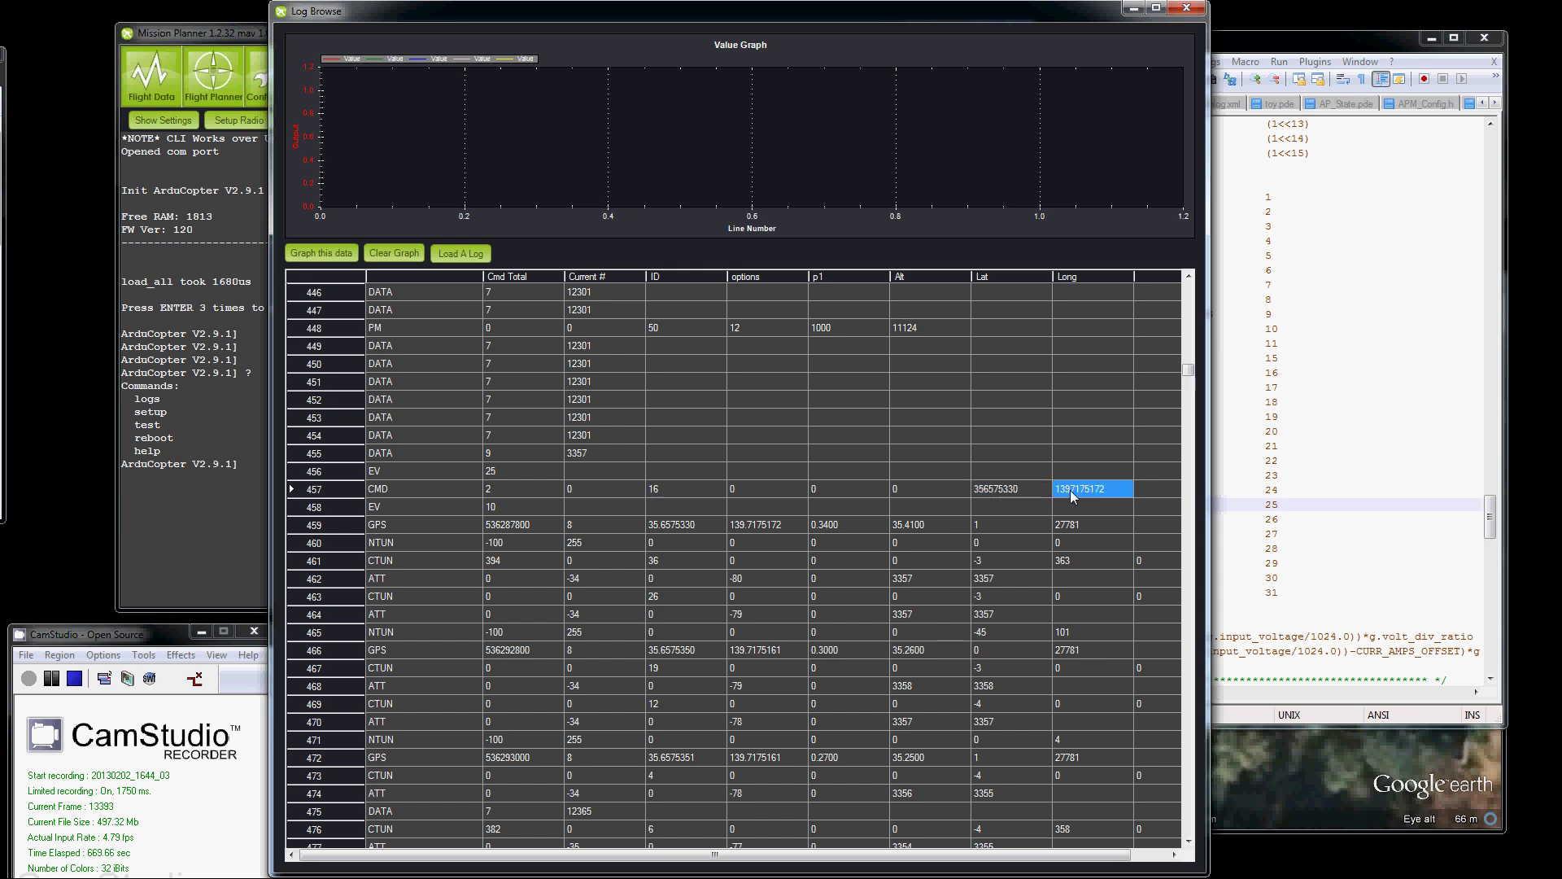
left_click(991, 490)
left_click(1066, 490)
left_click(1009, 490)
left_click(1106, 488)
left_click(1045, 491)
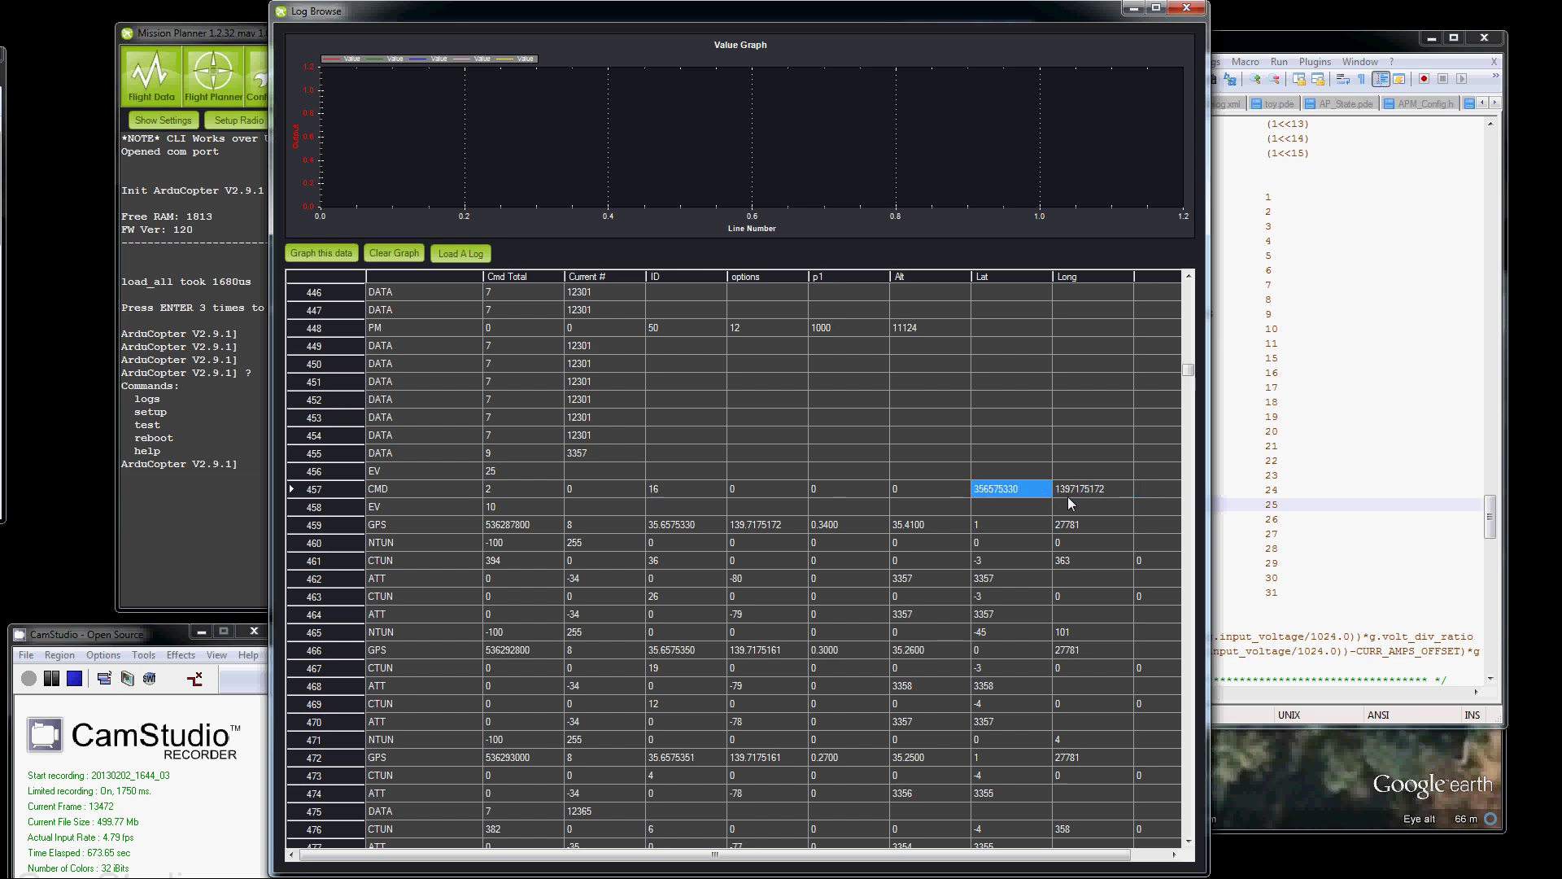
left_click(515, 528)
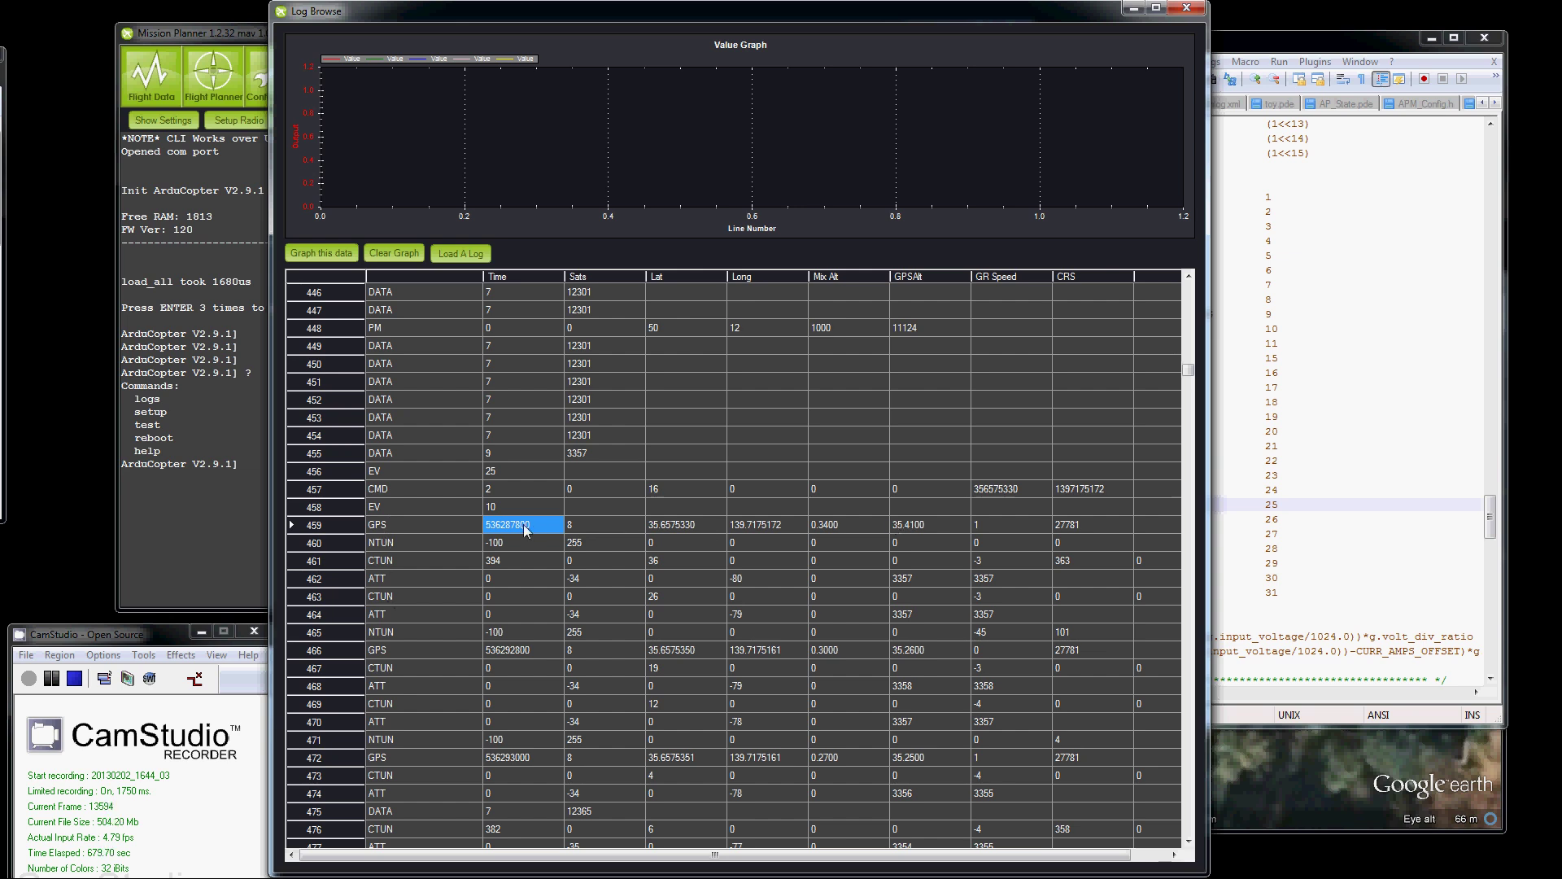
Select the GPSAlt cell of GPS row 459 and graph that column.
left_click(887, 530)
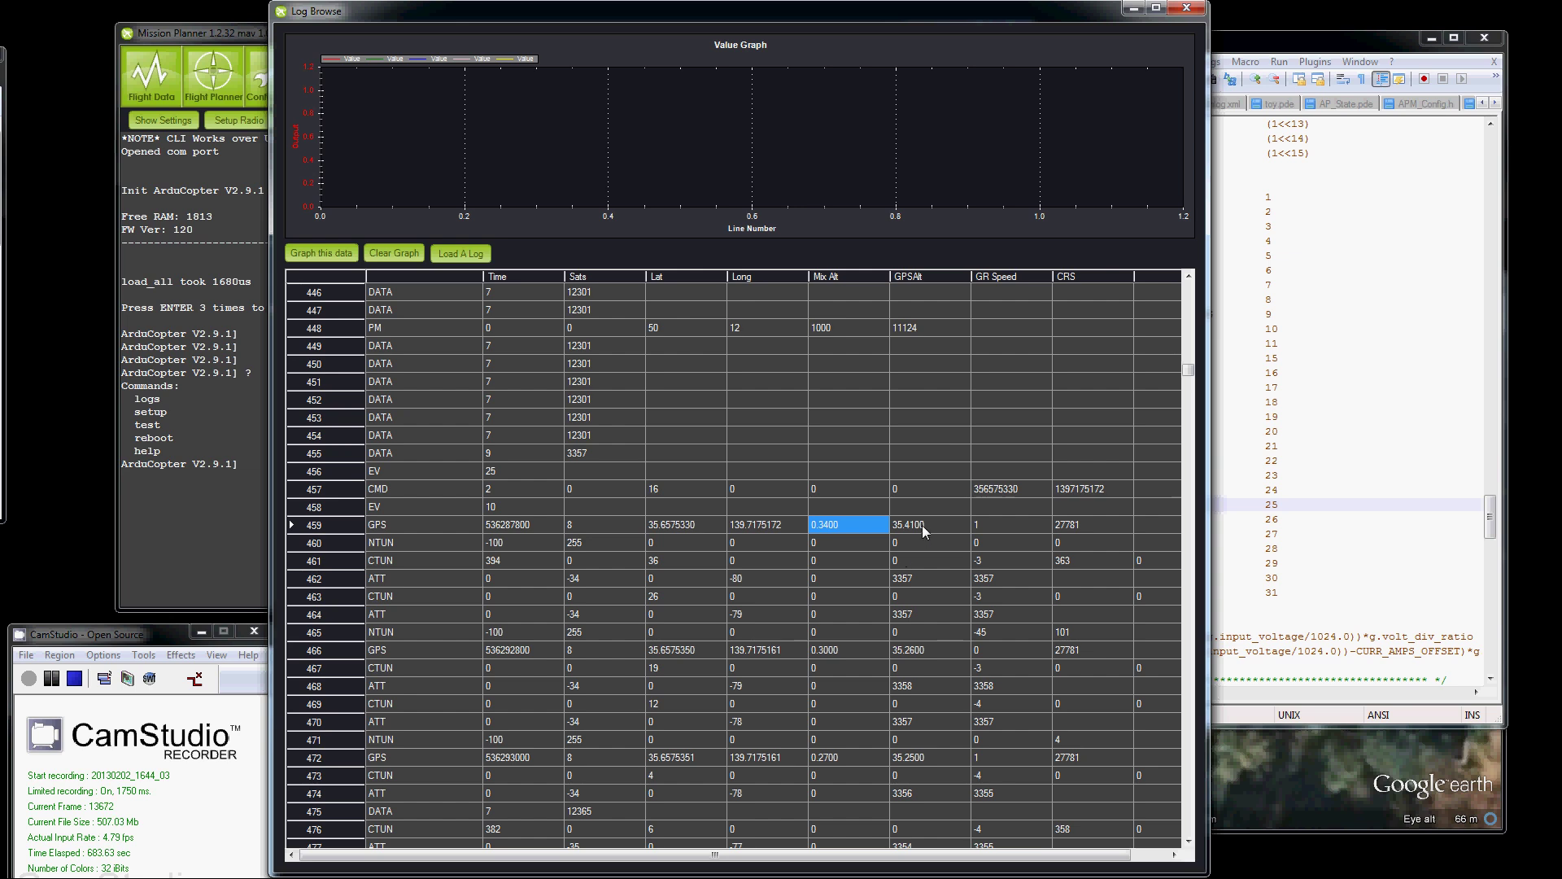
left_click(920, 529)
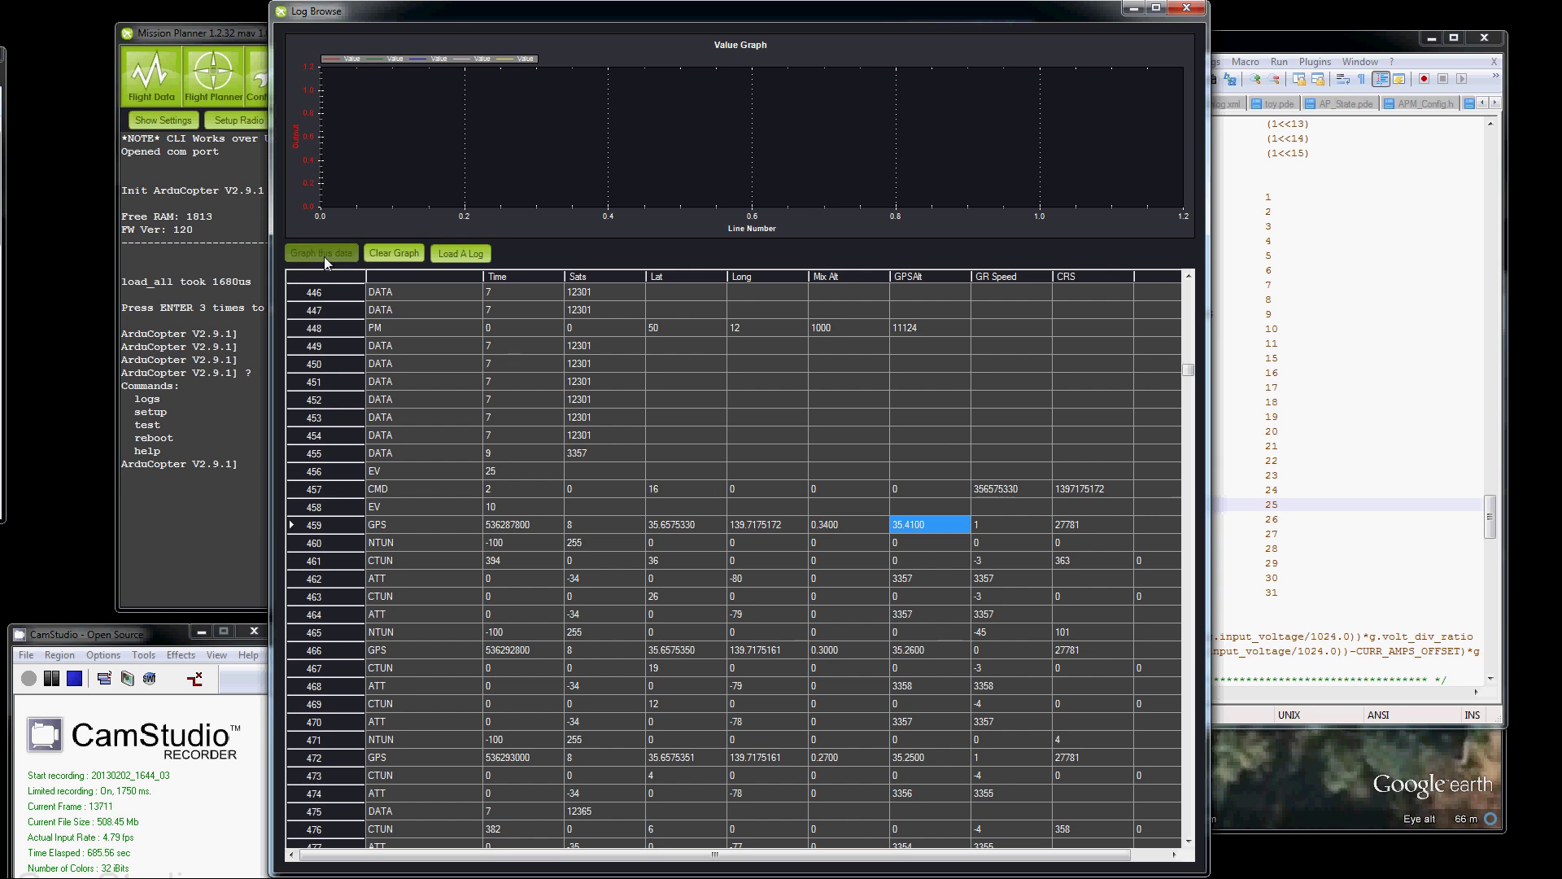
left_click(324, 254)
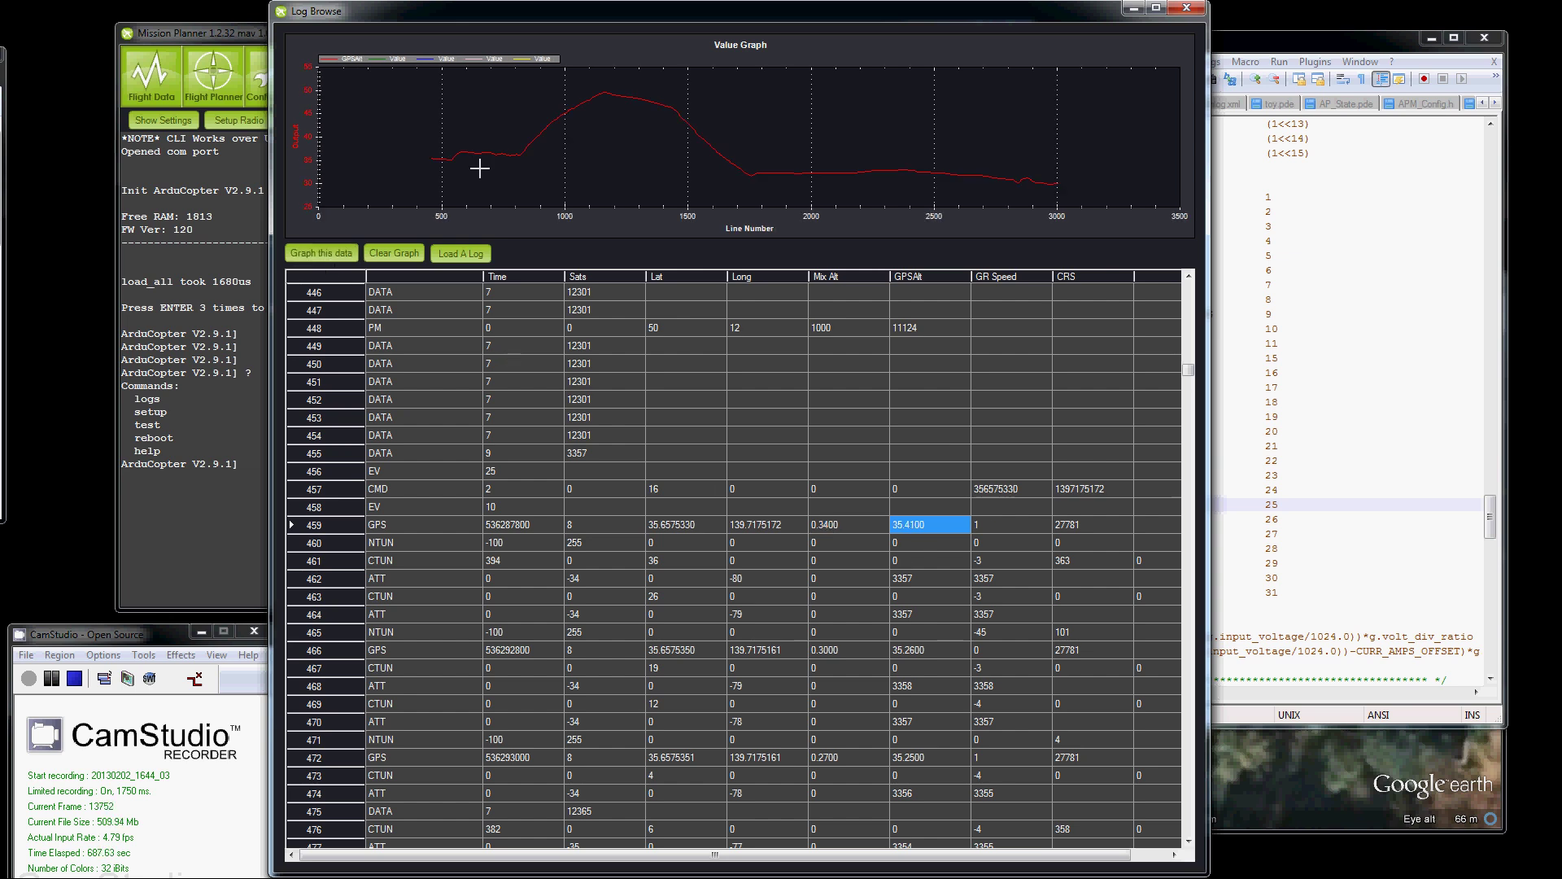
Rotate and tilt the Google Earth view of the flight path, then return to Log Browse.
left_click(1282, 818)
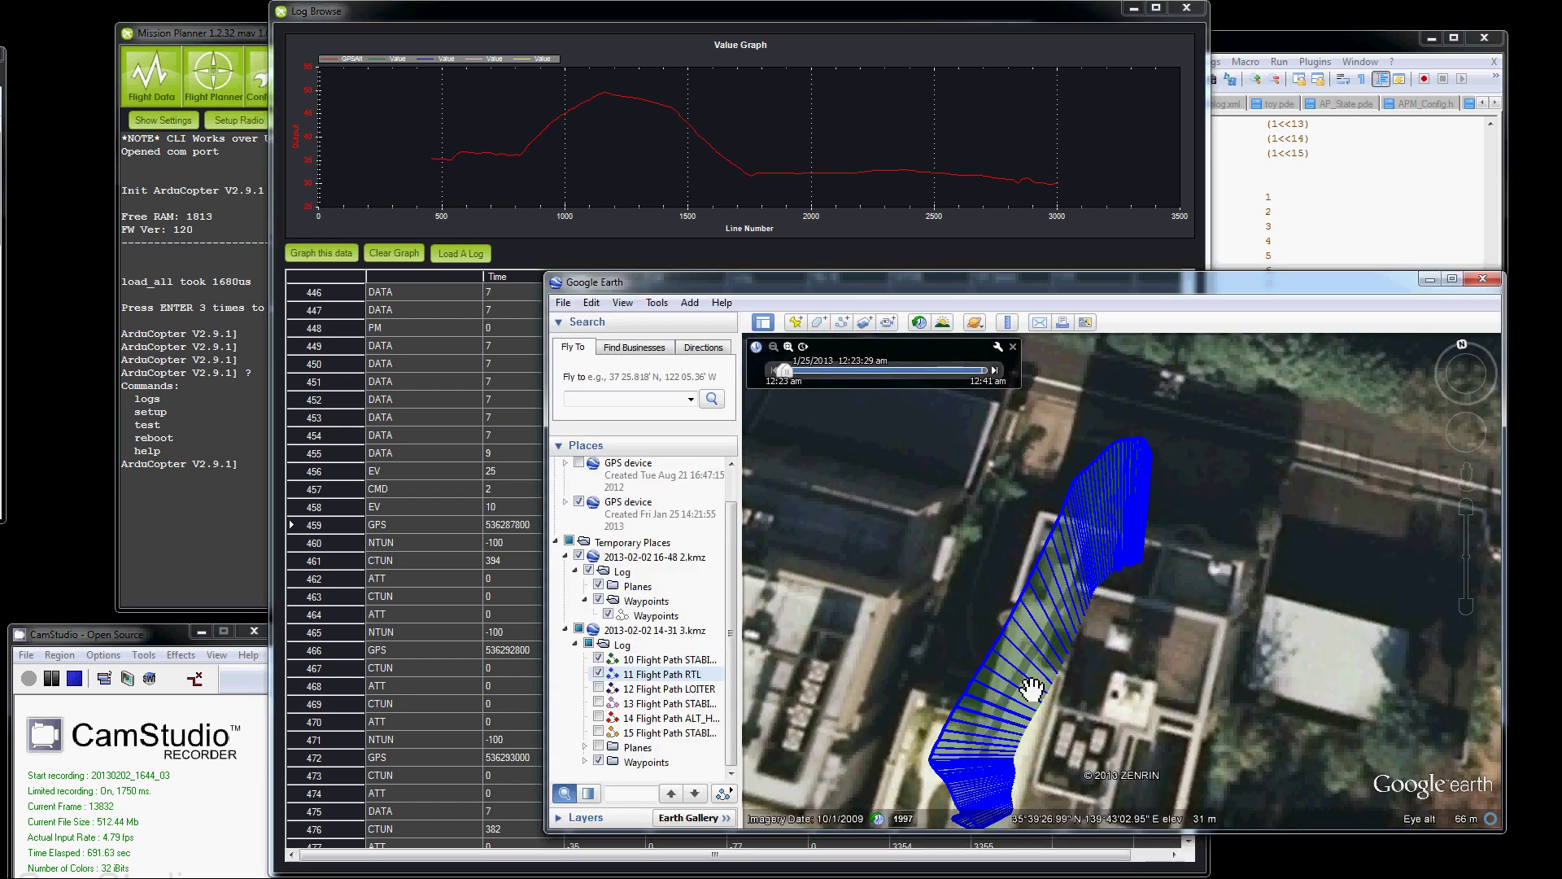
mouse_move(976, 674)
left_mouse_down()
mouse_move(1080, 721)
mouse_move(1054, 647)
mouse_move(1119, 655)
left_mouse_up()
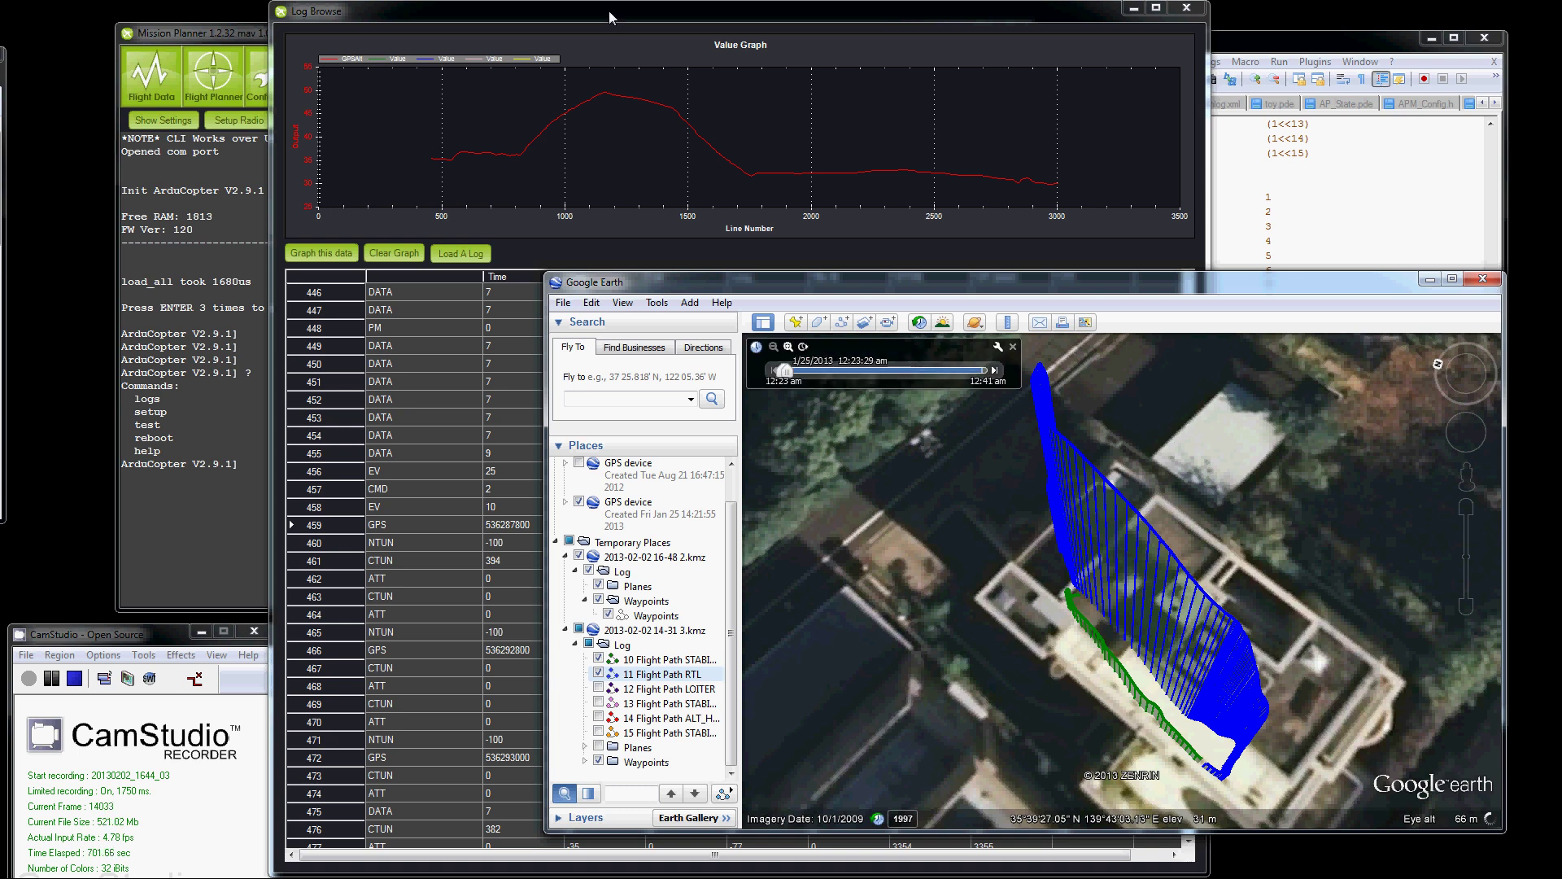
left_click(697, 15)
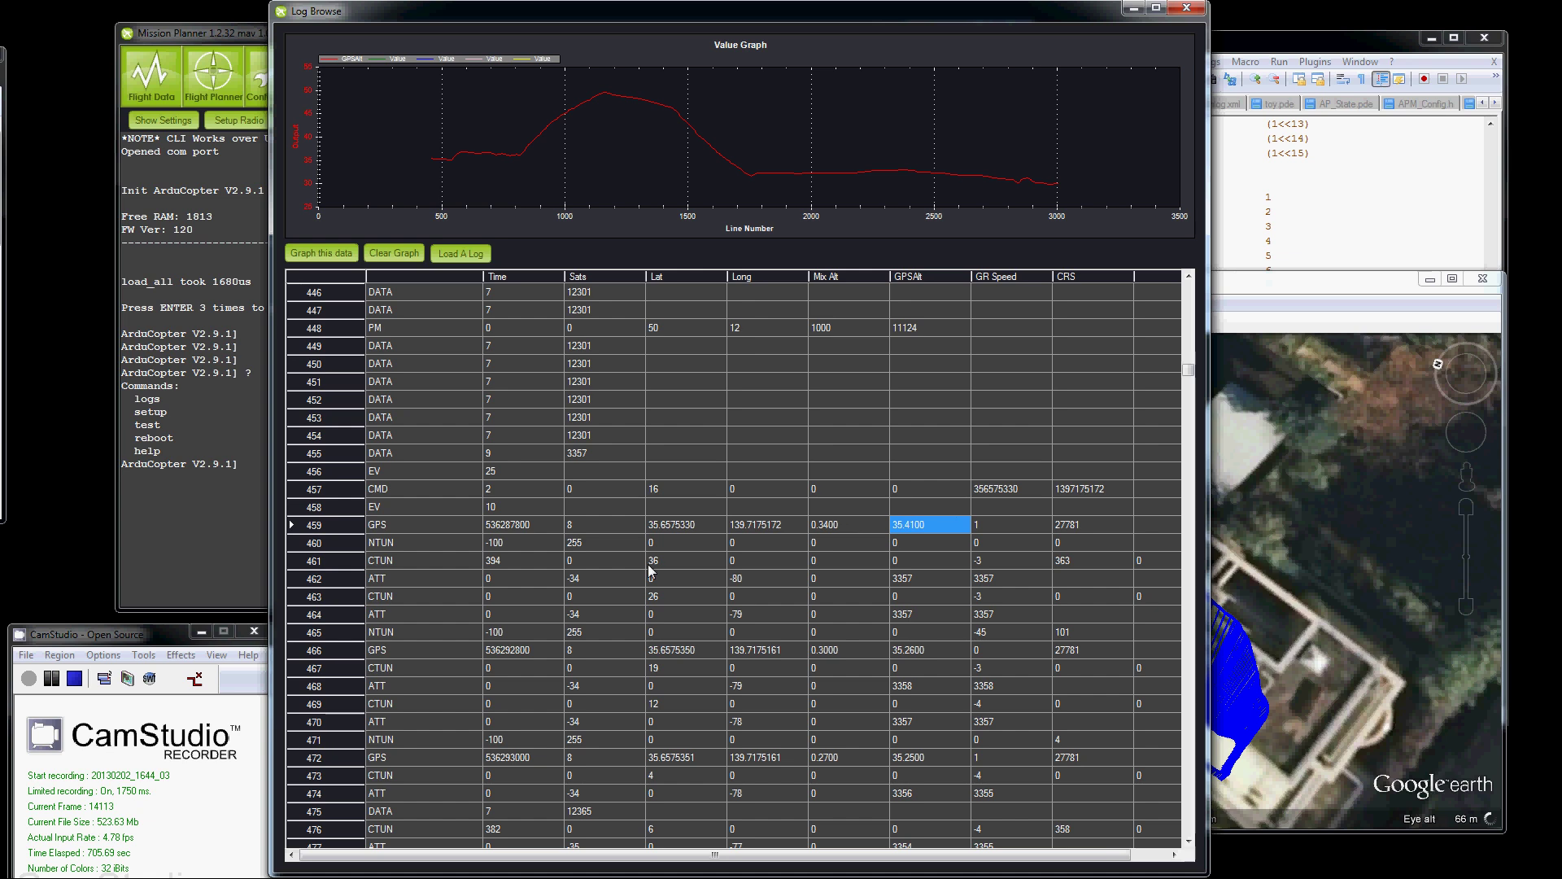
Clear the GPSAlt curve and graph the ATT Roll IN and Roll columns.
left_click(521, 544)
left_click(501, 580)
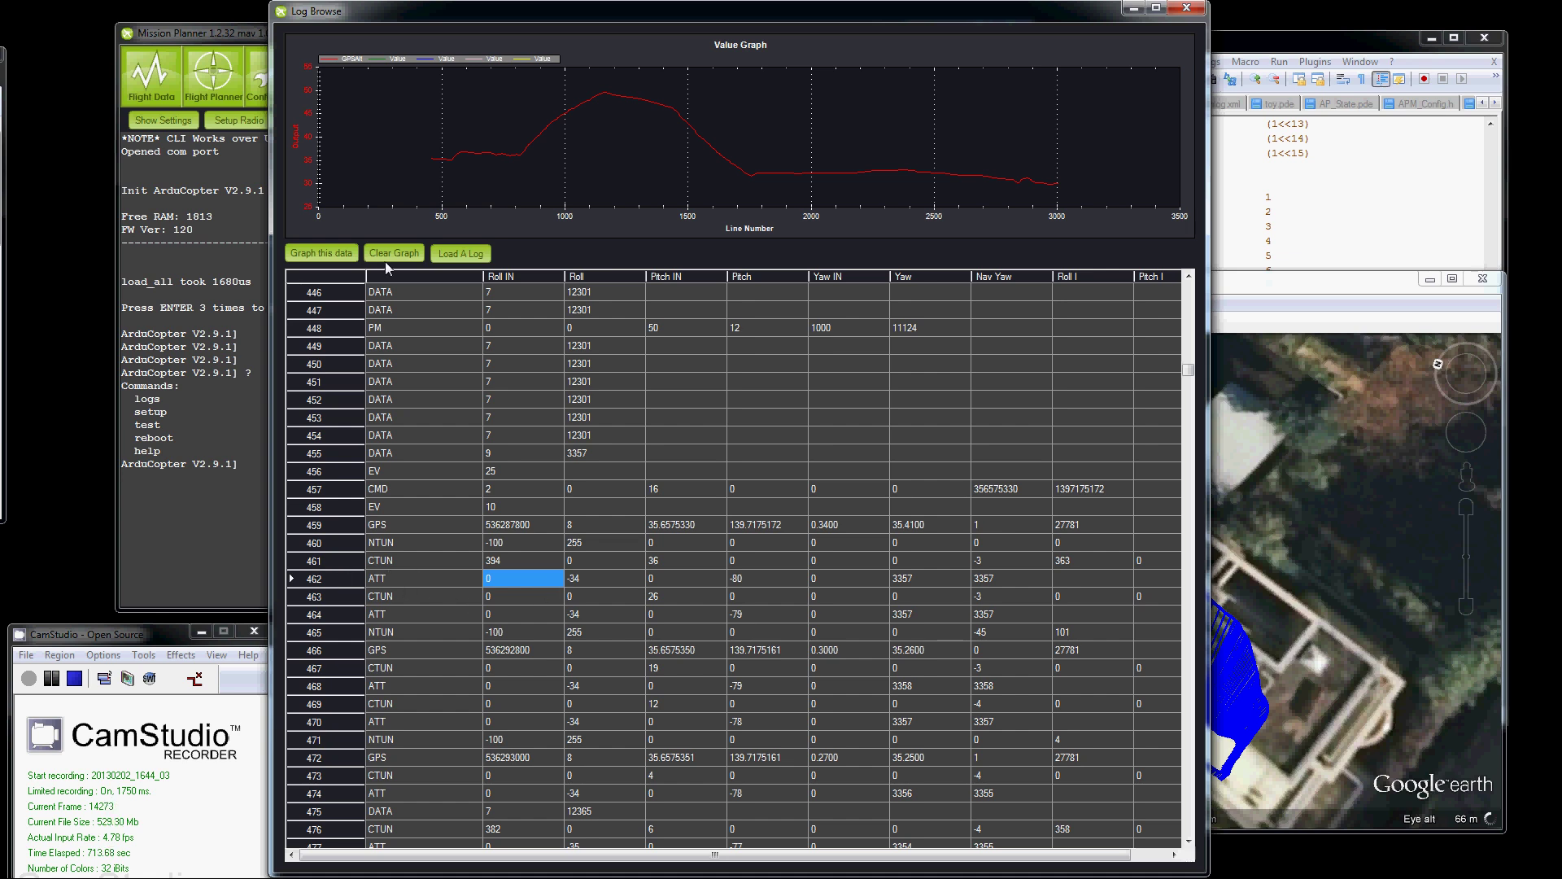
left_click(391, 253)
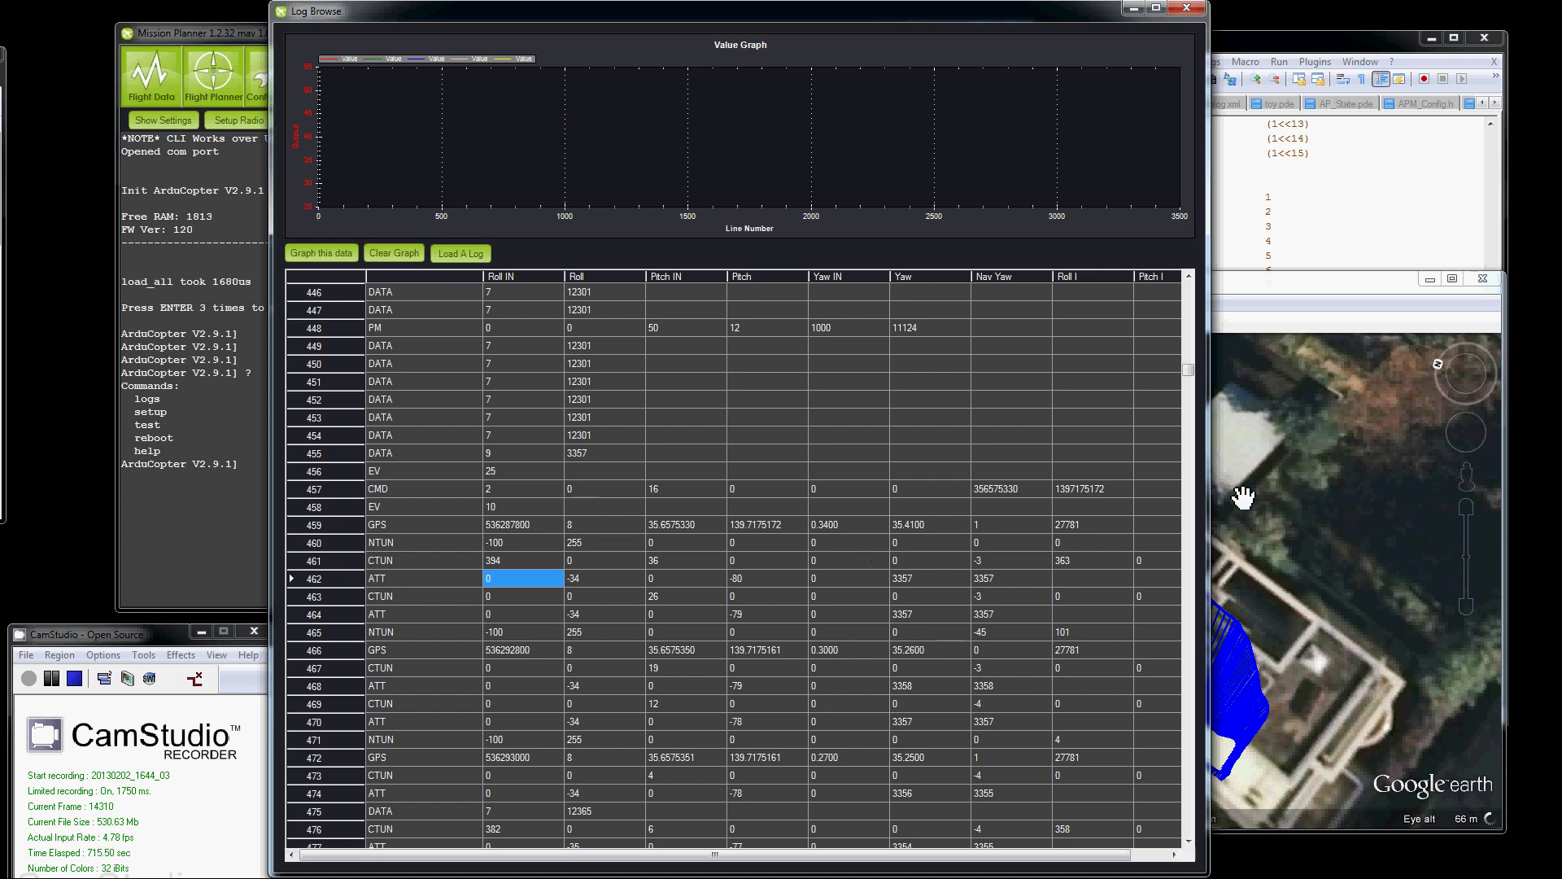
left_click_drag(1209, 485, 1235, 485)
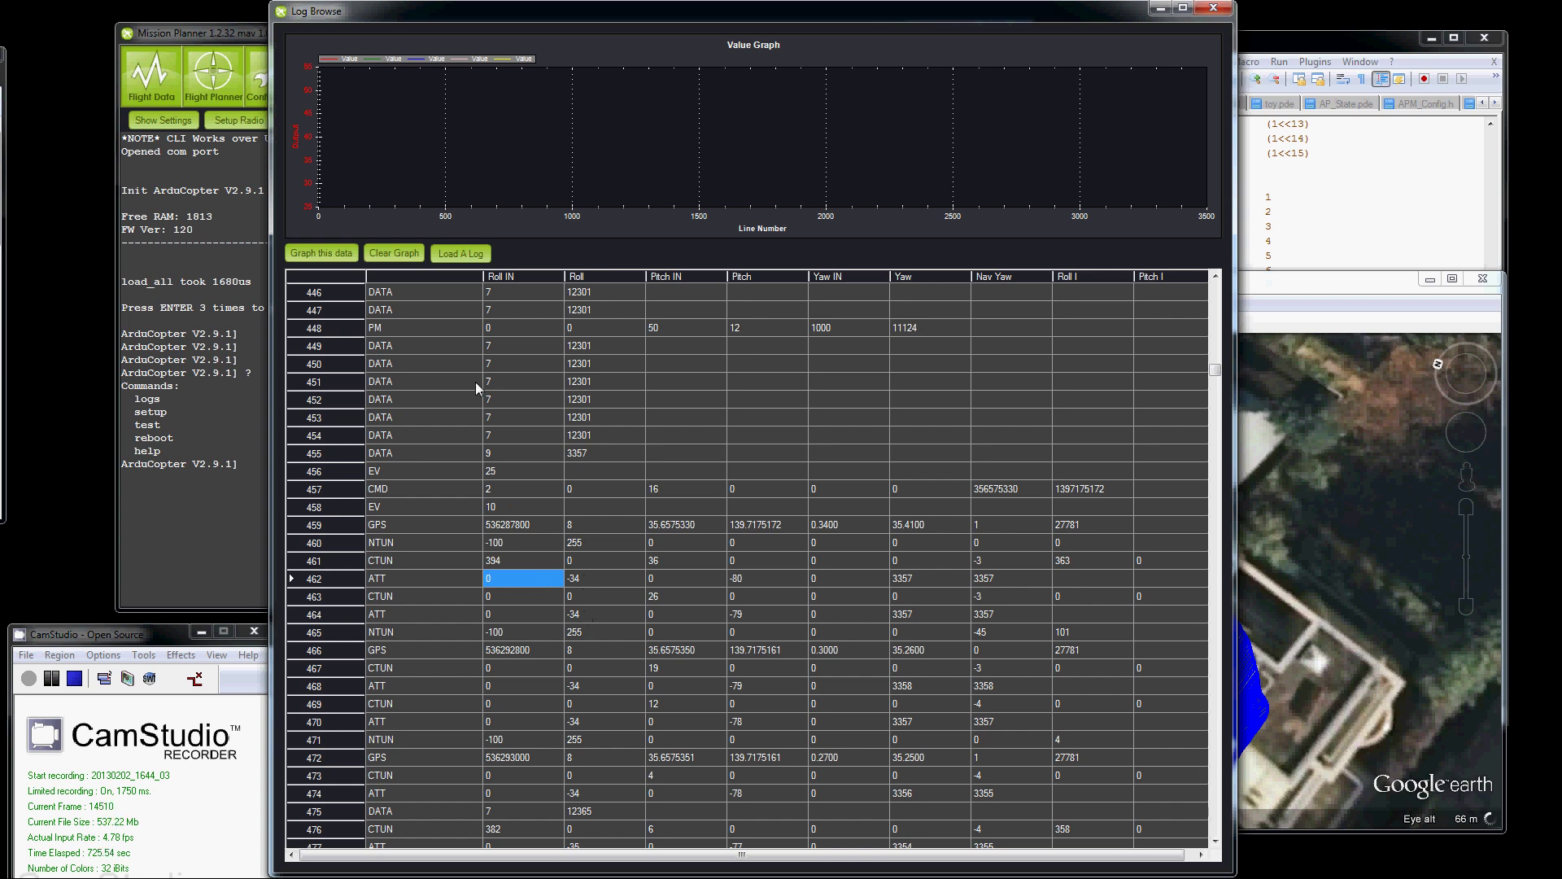
left_click(354, 259)
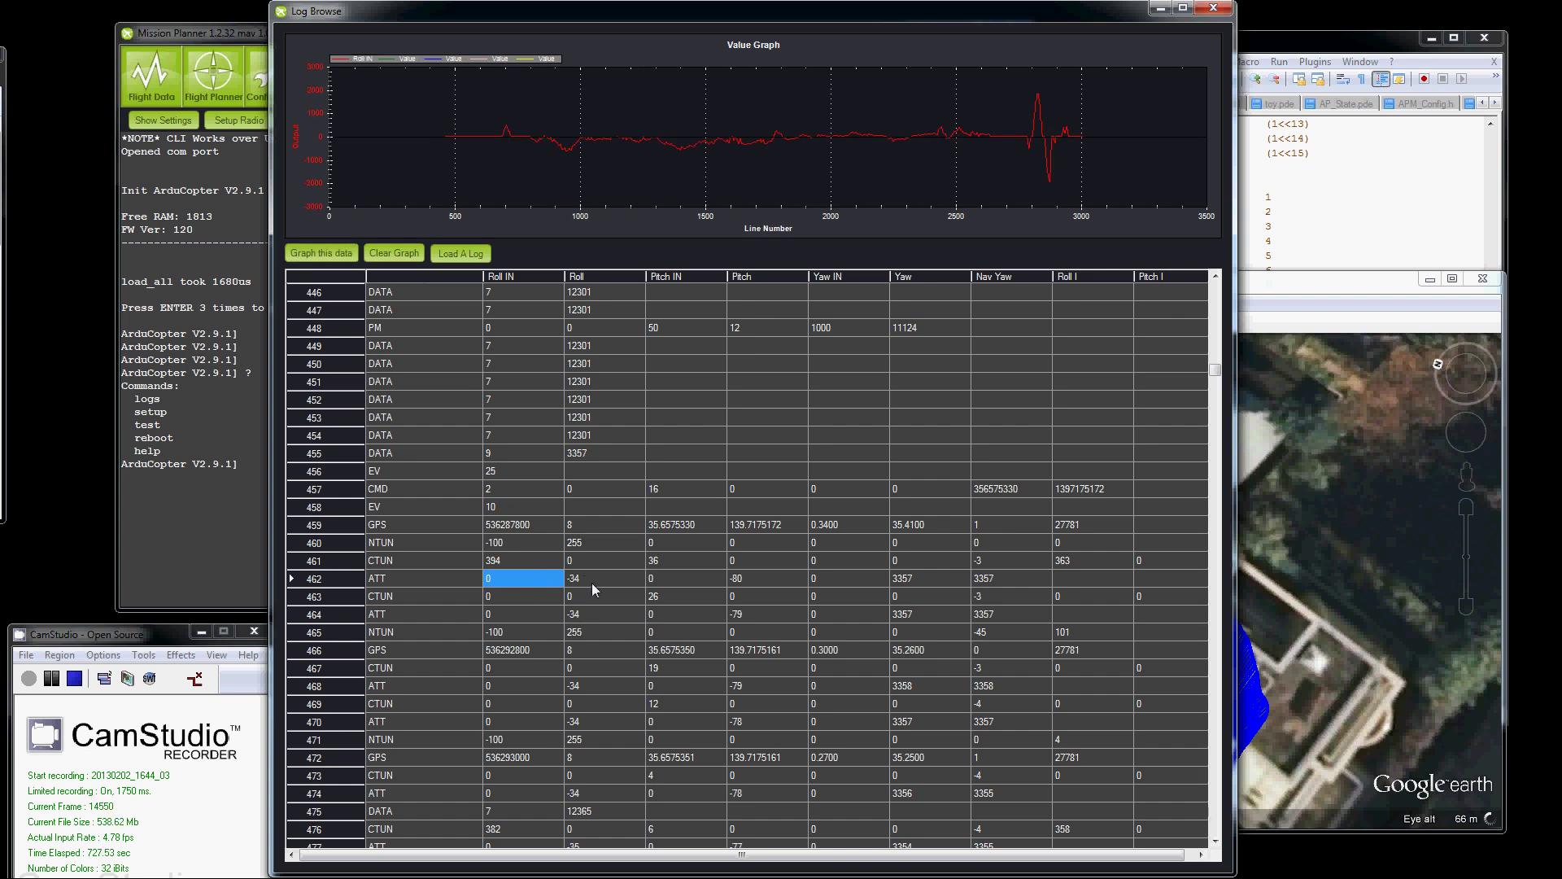
left_click(591, 580)
left_click(356, 253)
Zoom into narrower spans of the roll curves, then bring up the graph's context menu.
left_click_drag(608, 112, 924, 163)
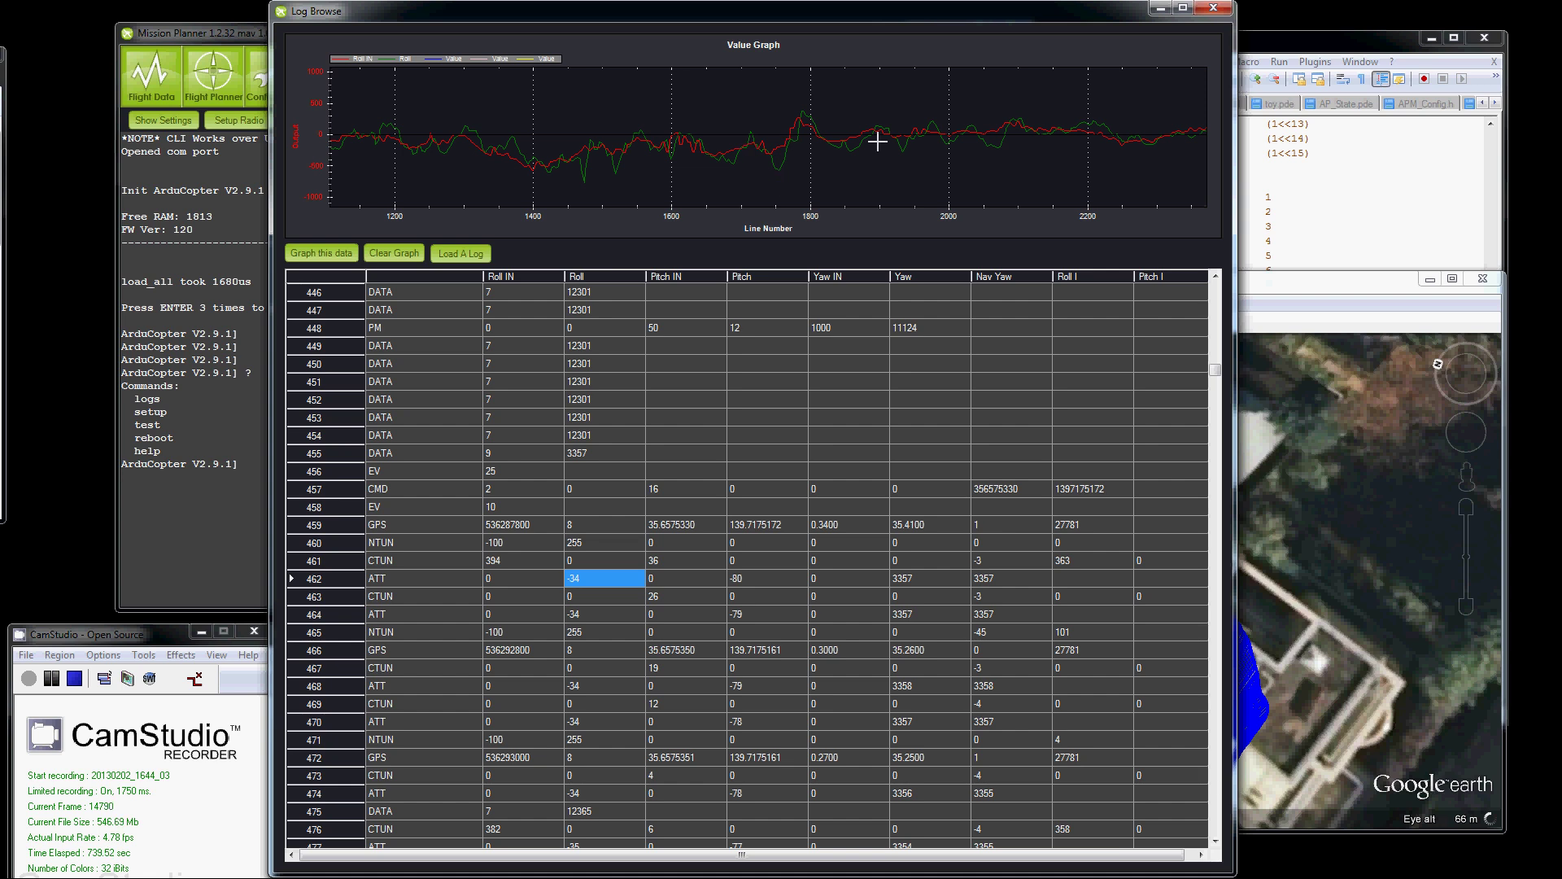
scroll(895, 141, "down", 2)
scroll(930, 129, "down", 2)
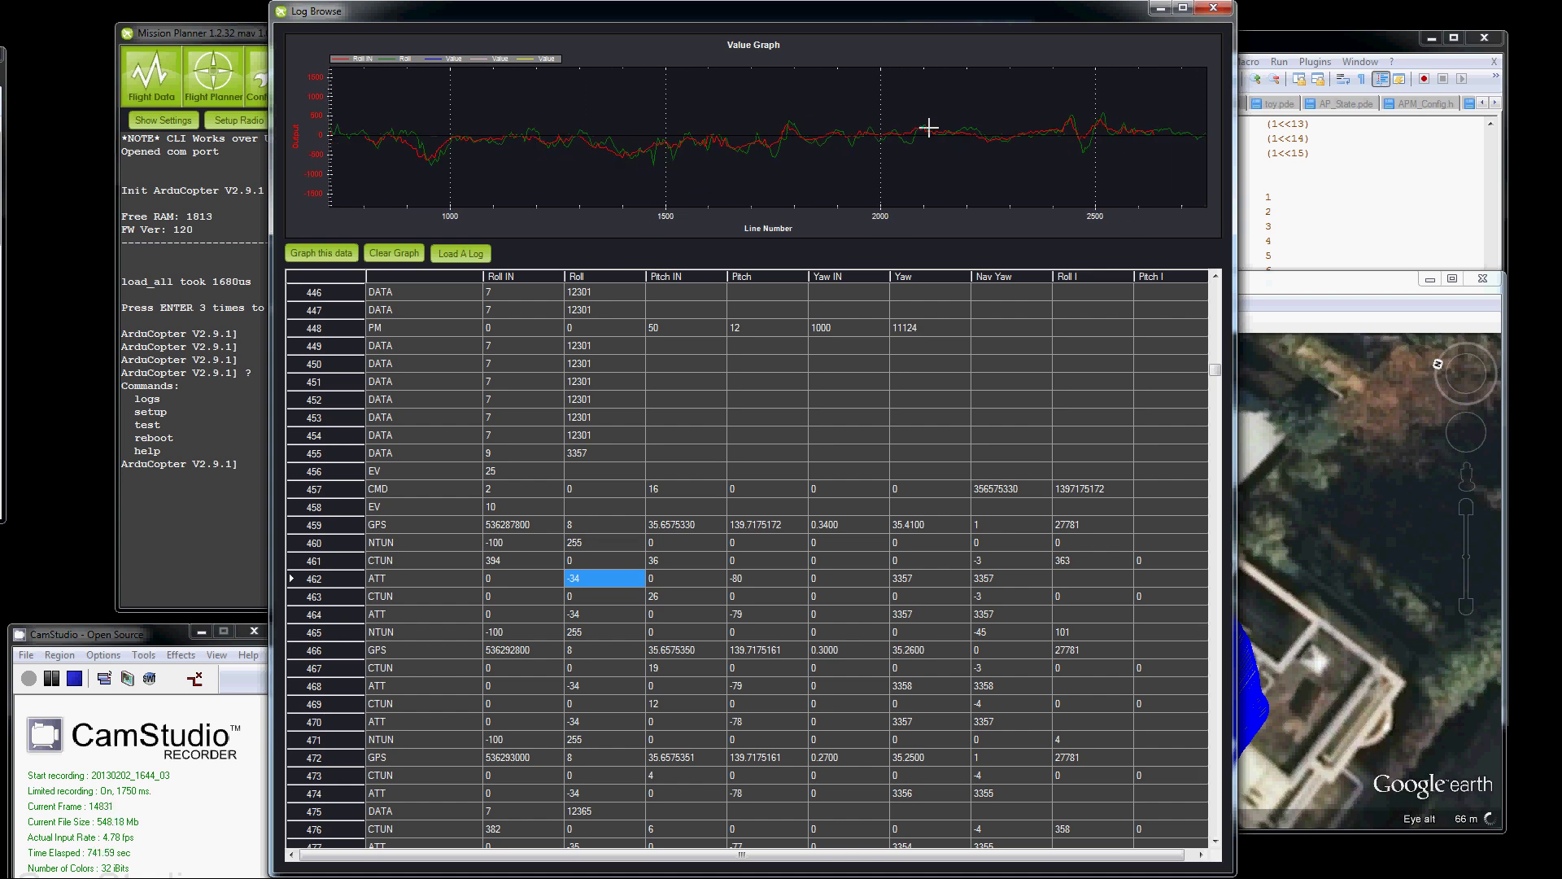
left_click_drag(753, 114, 812, 169)
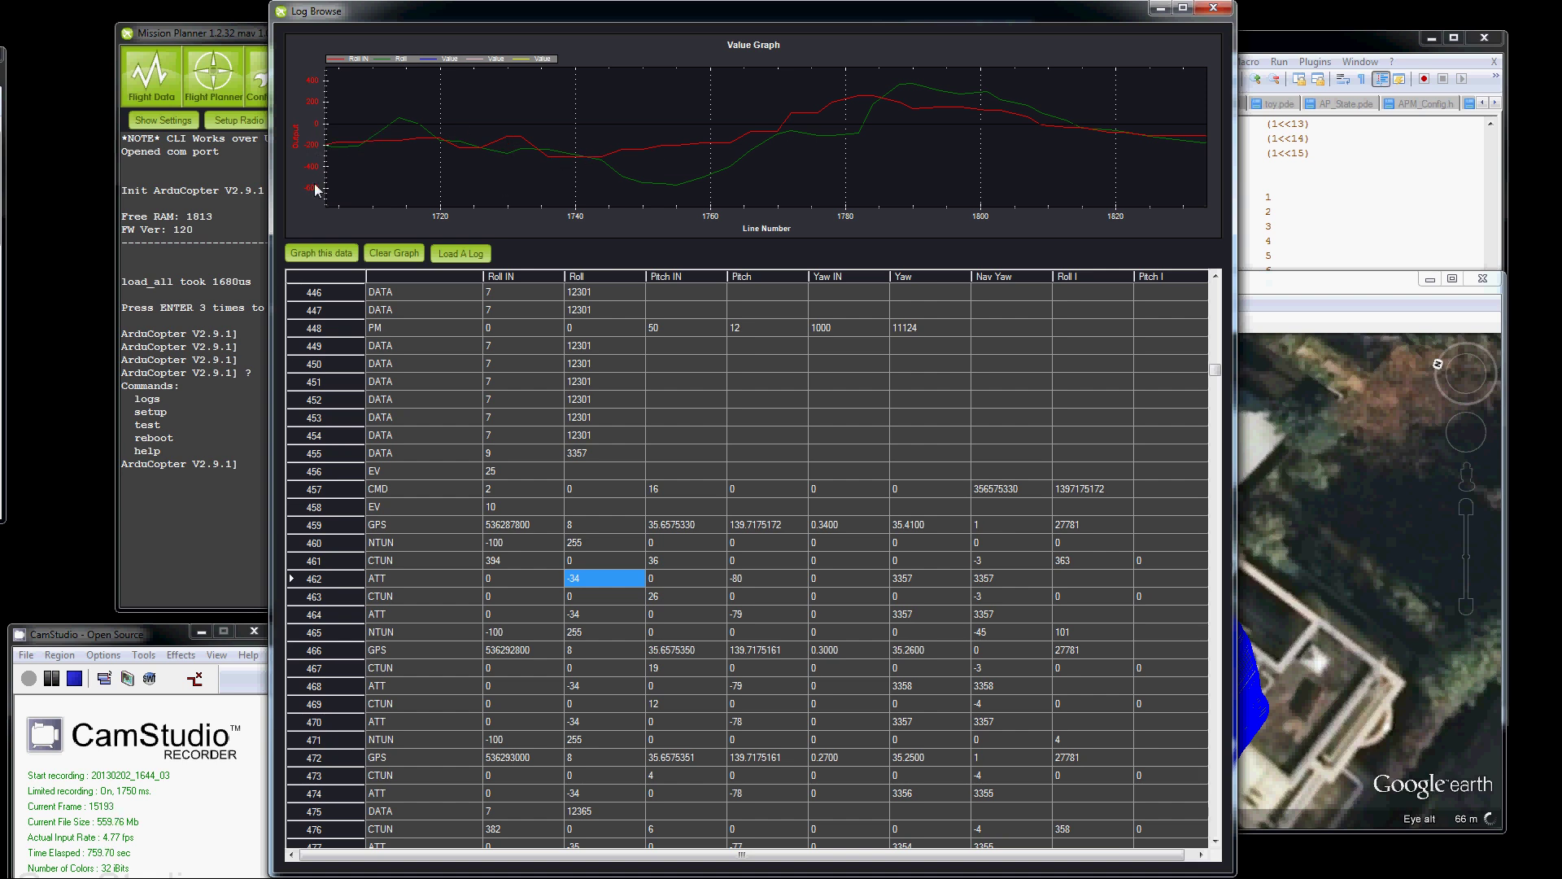
scroll(644, 147, "down", 15)
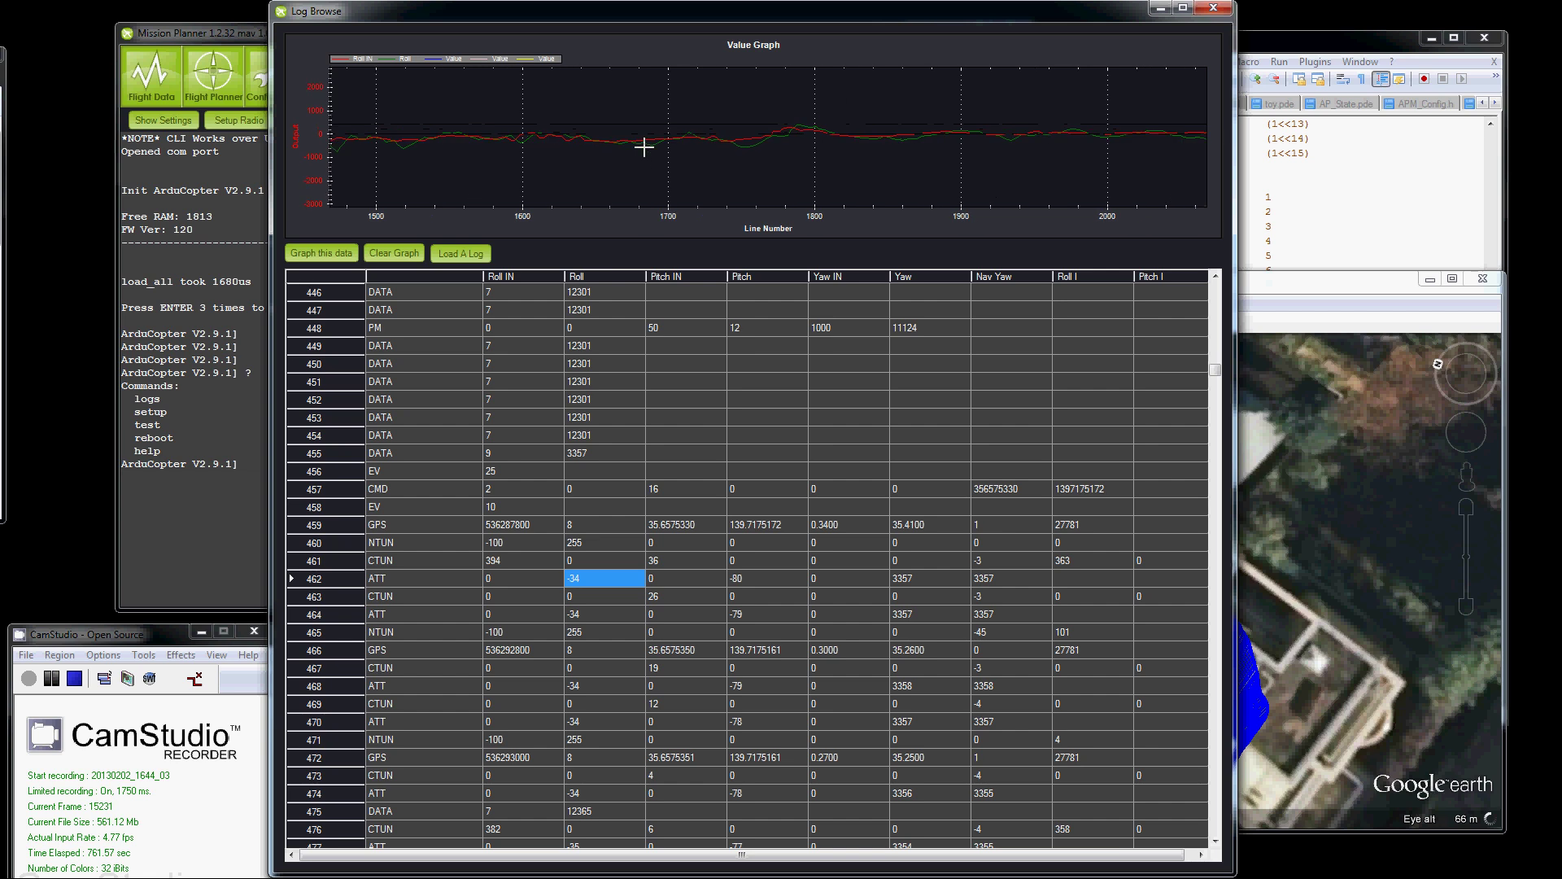
right_click(617, 160)
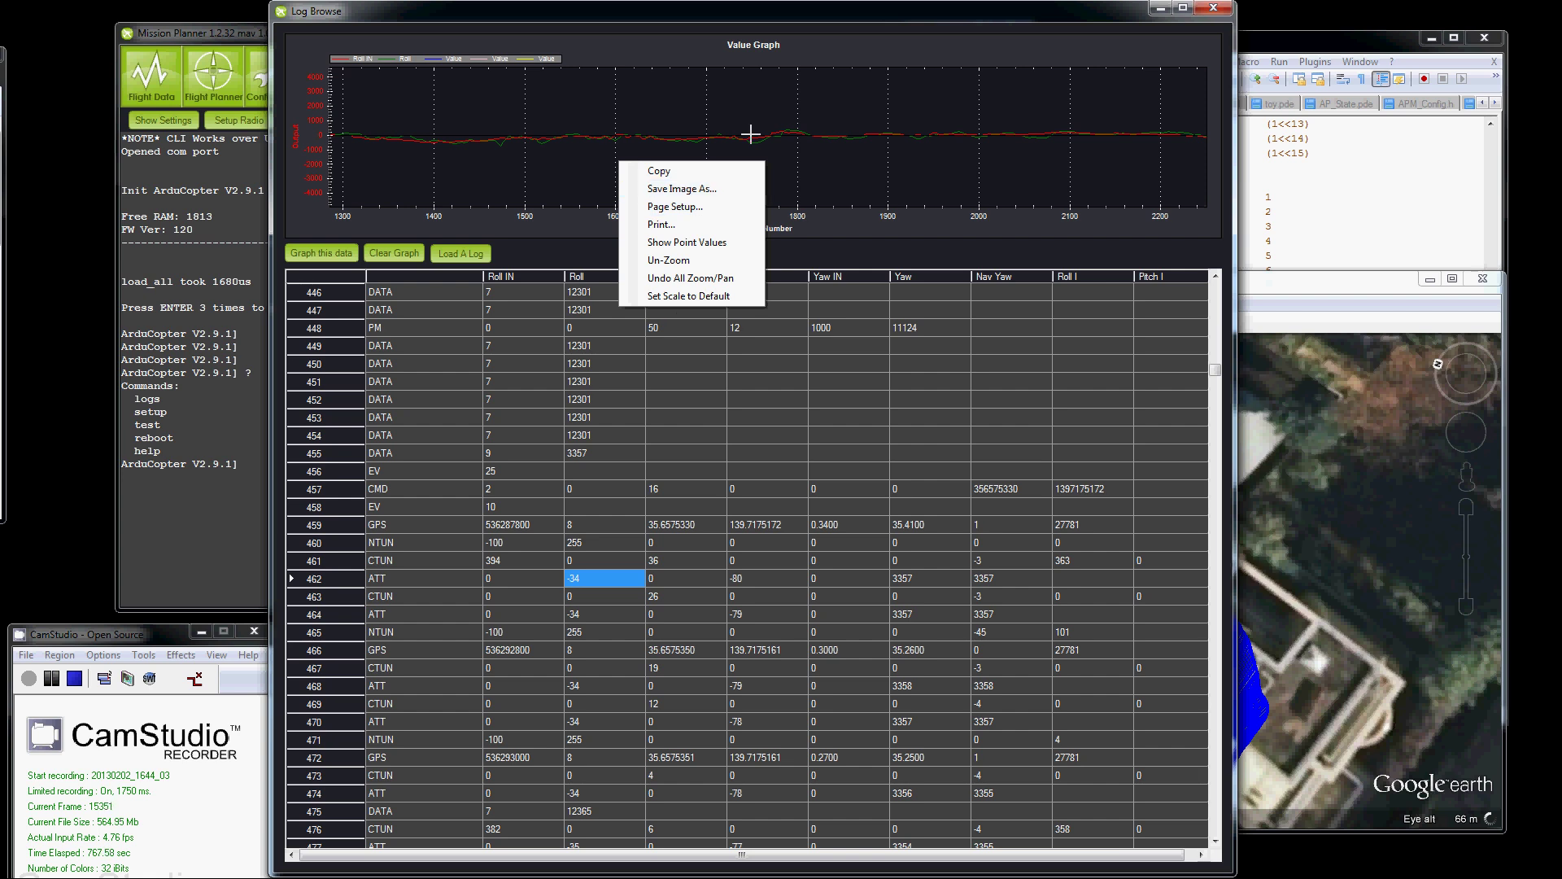
Undo all zoom, zoom into lines 2730–3000, then clear the Roll IN and Roll curves.
left_click(673, 296)
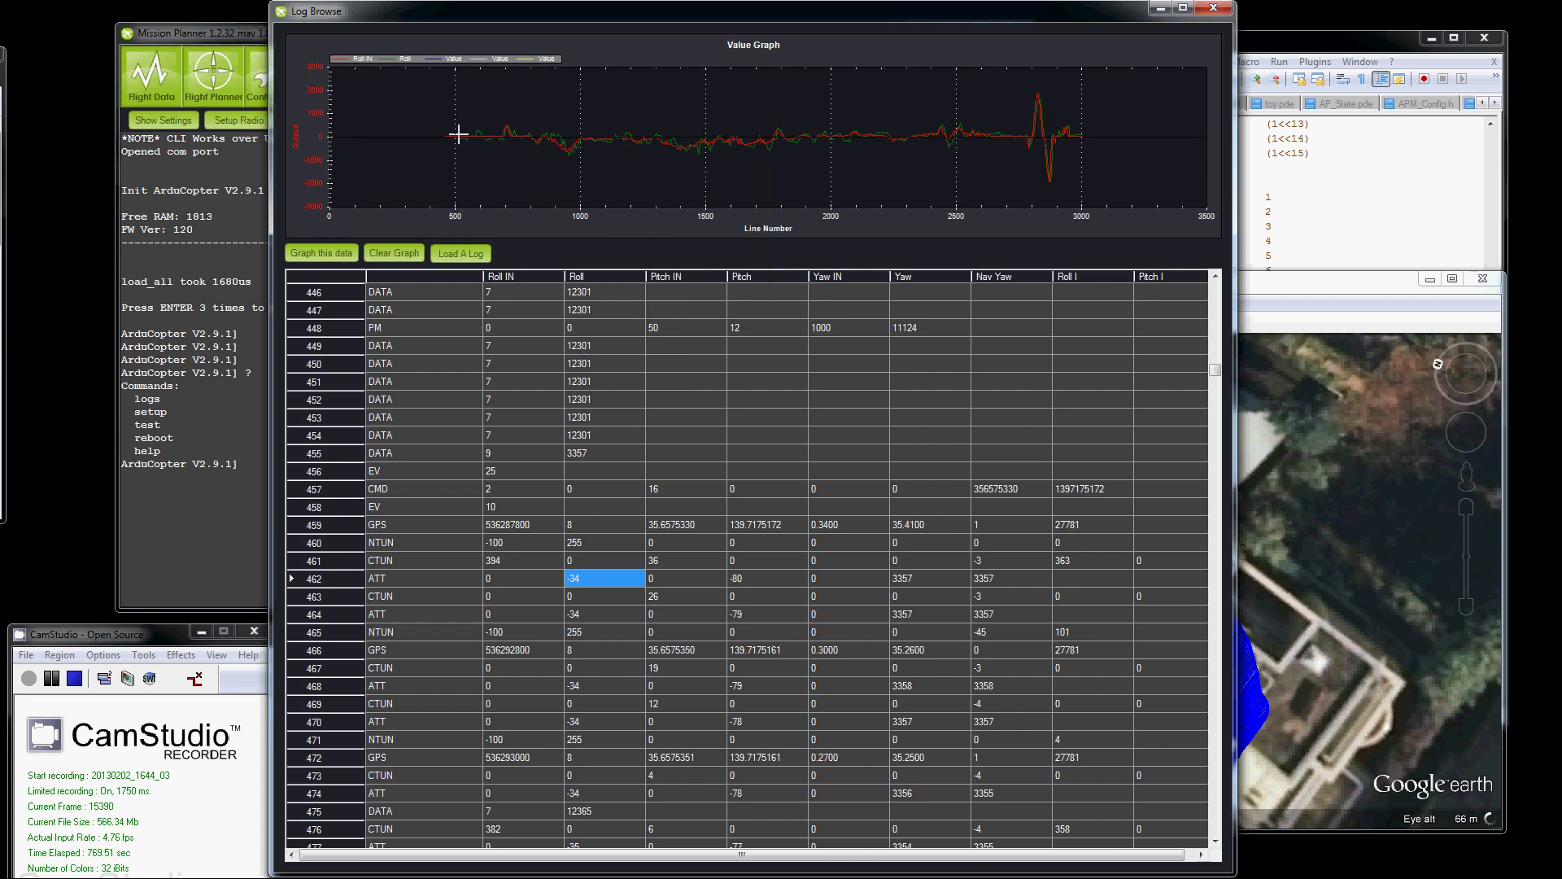
left_click_drag(1043, 148, 1084, 192)
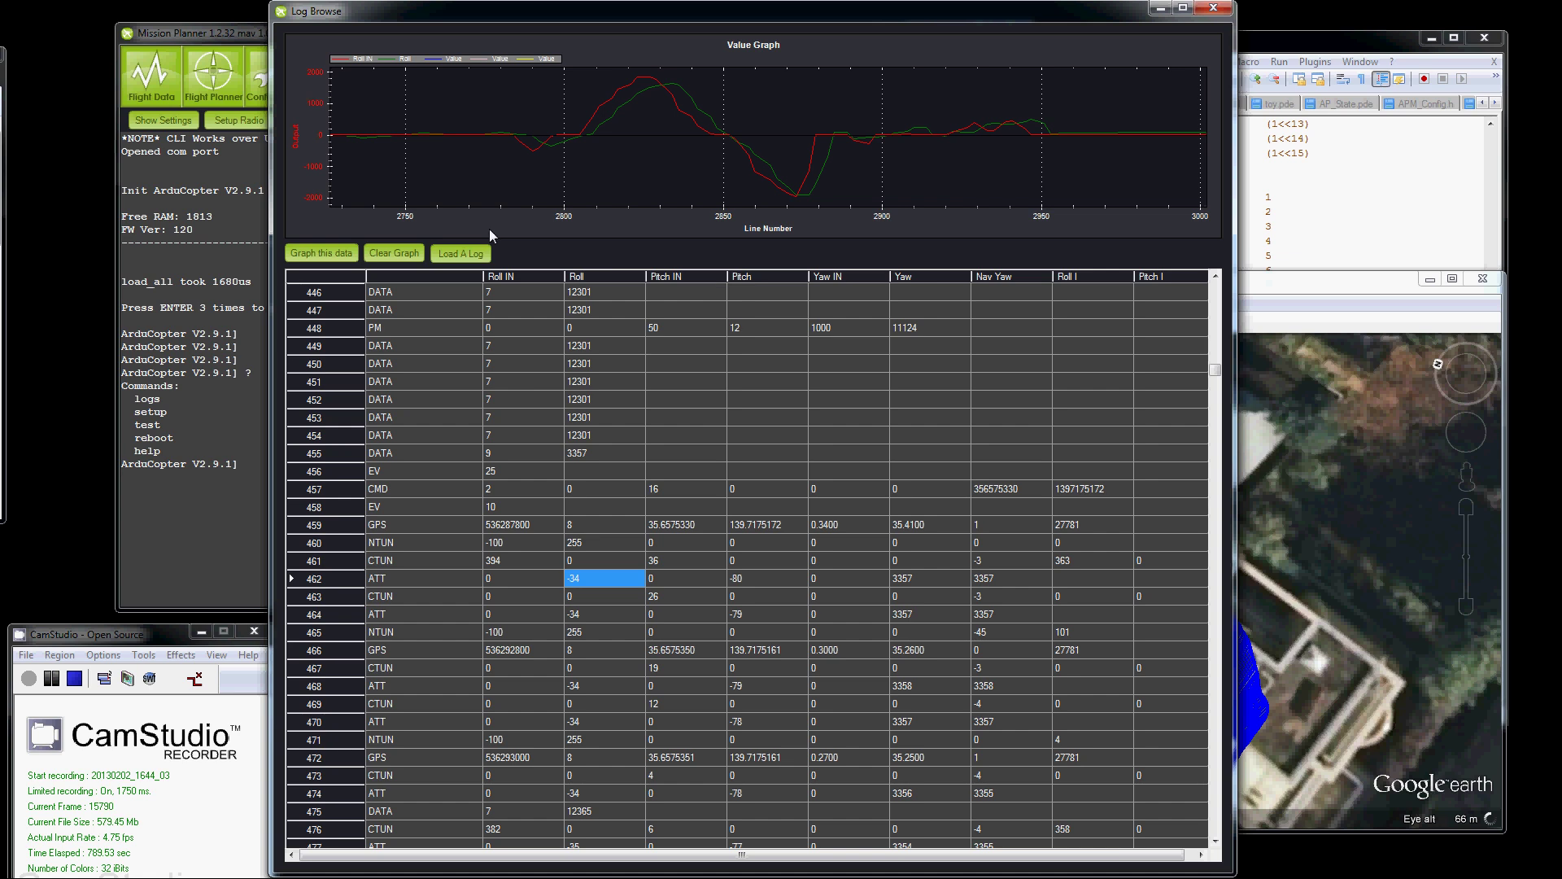
scroll(674, 140, "down", 5)
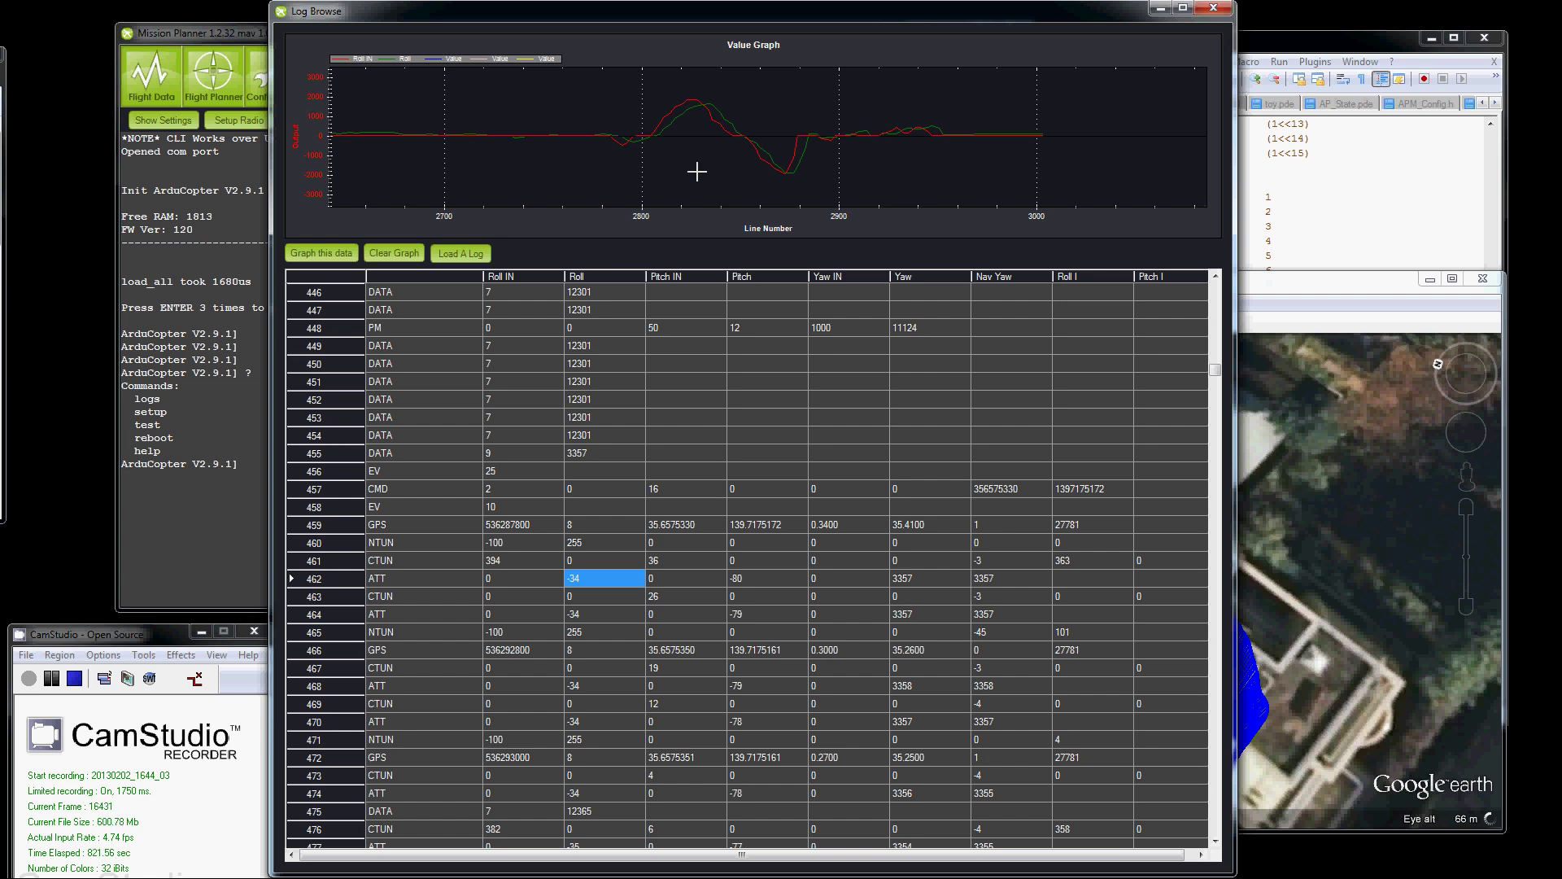
left_click(394, 253)
Graph the ATT Yaw IN series, then add the neighbouring Yaw series to the same graph.
left_click(836, 578)
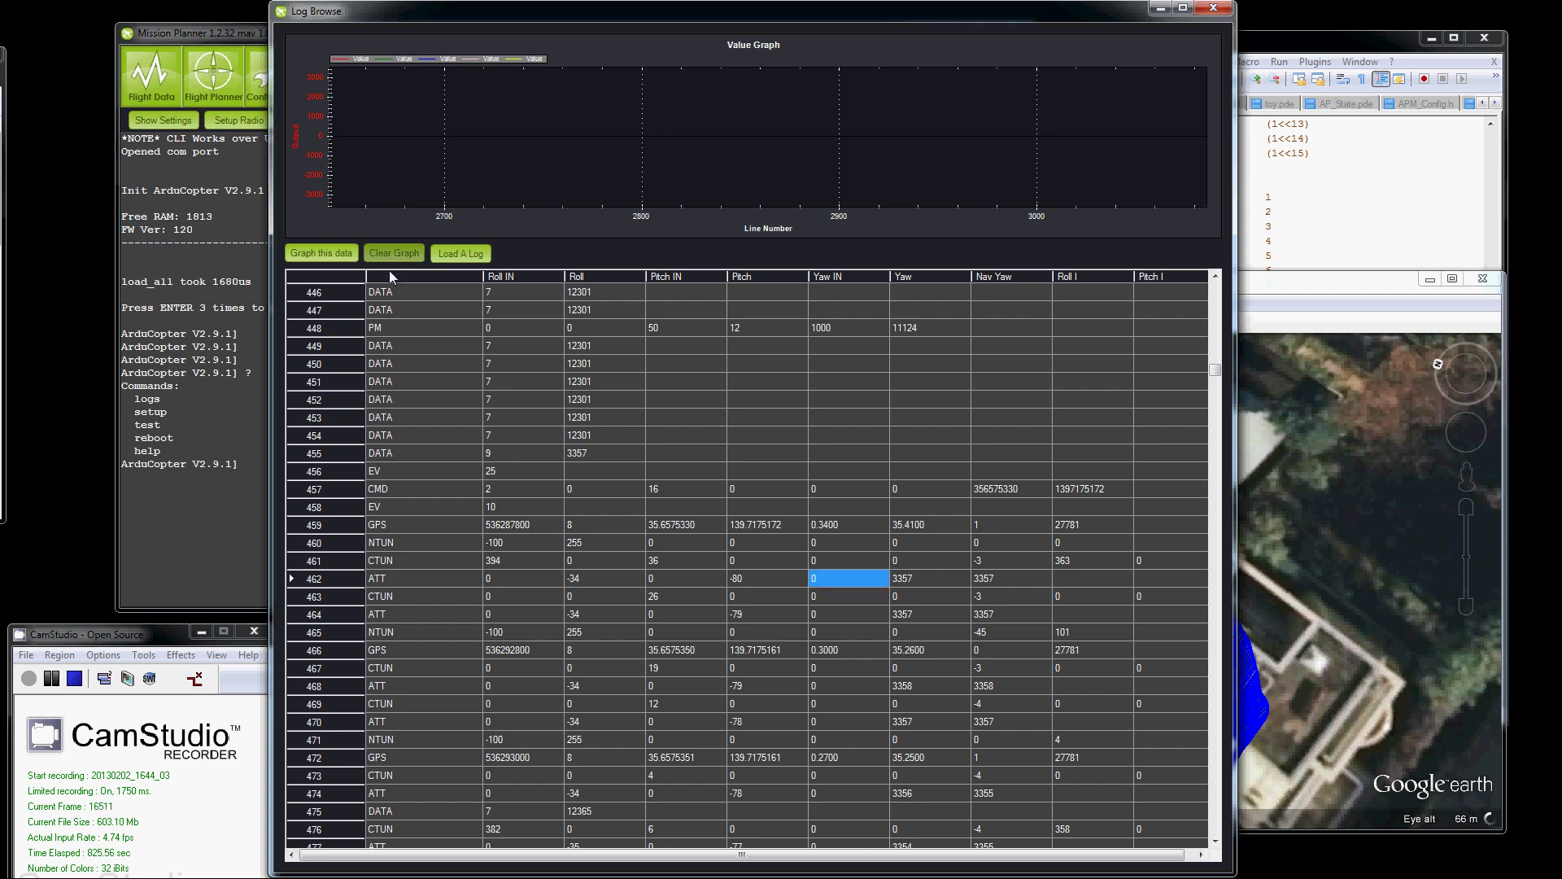
left_click(316, 253)
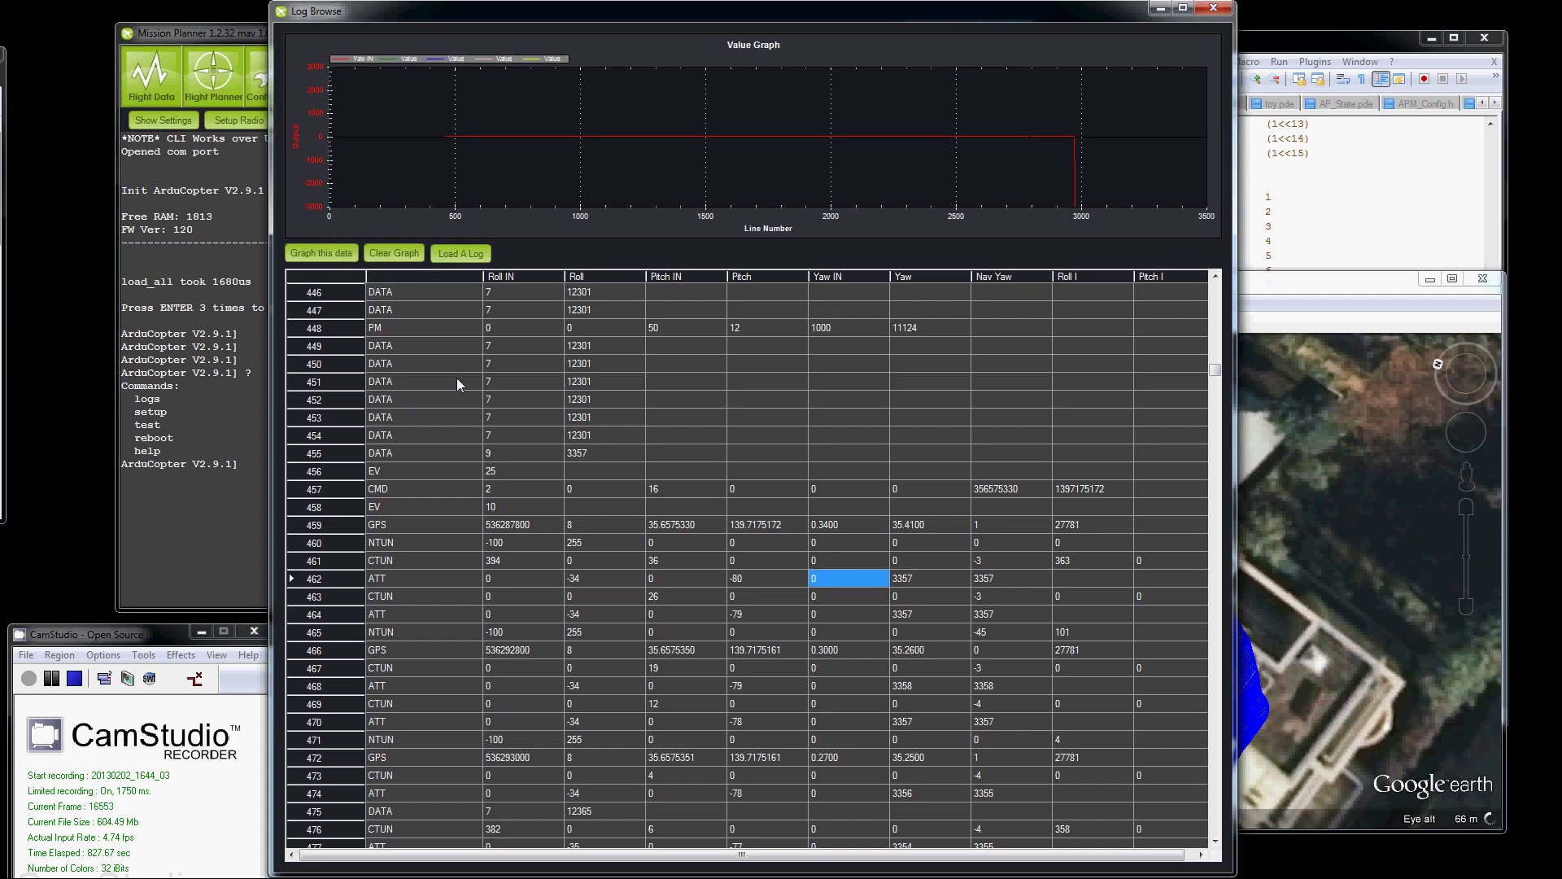
key("Right")
left_click(321, 253)
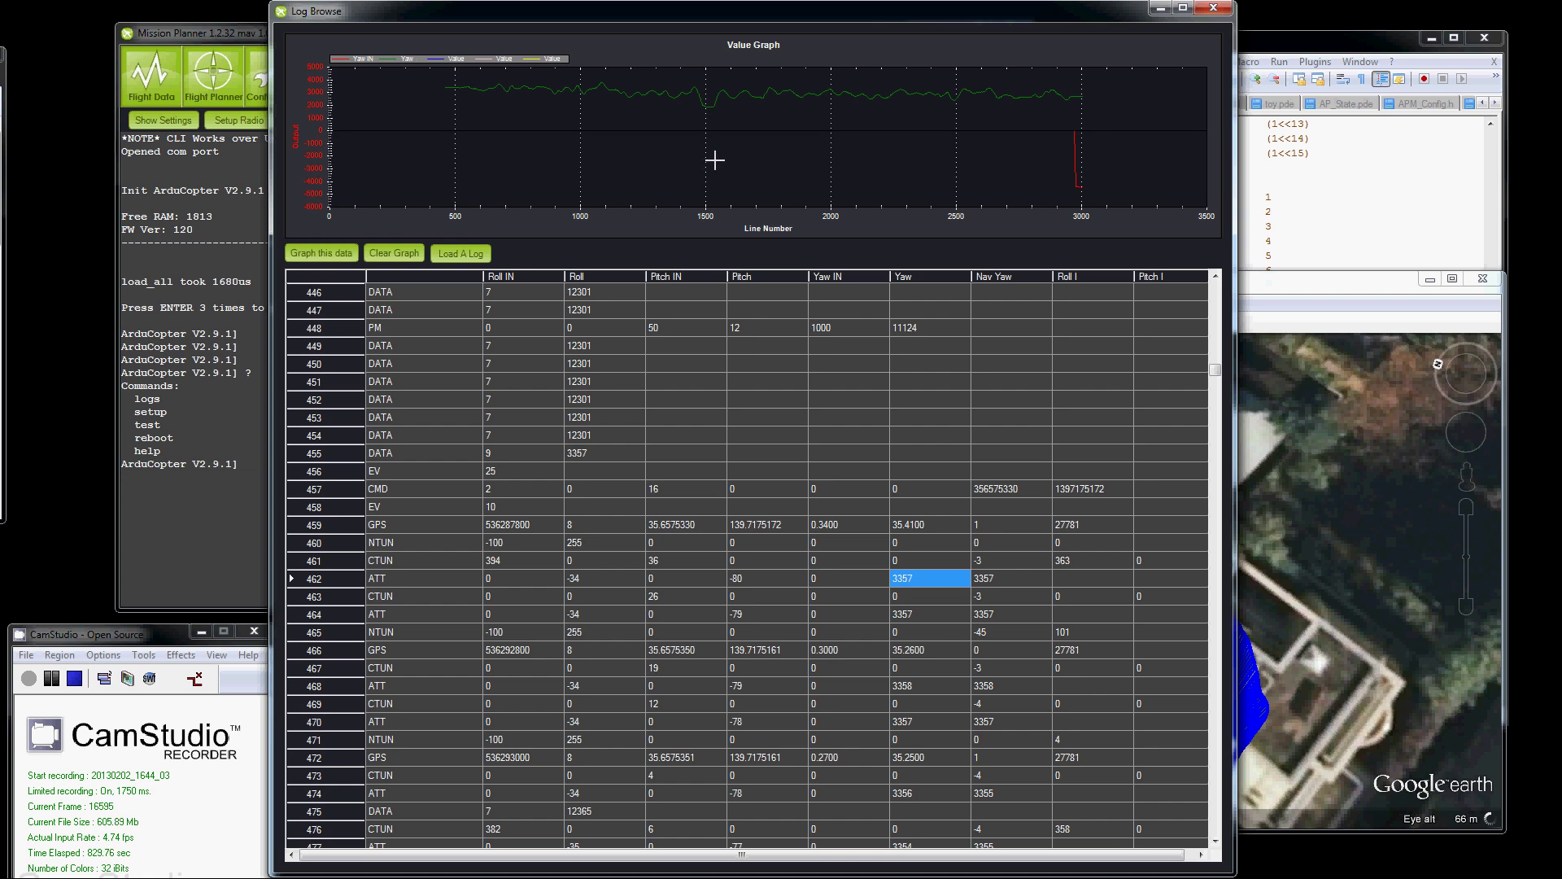
Zoom the graph onto the Yaw trace, narrowing to about lines 600–2900 and then 1100–1600.
scroll(724, 140, "down", 1)
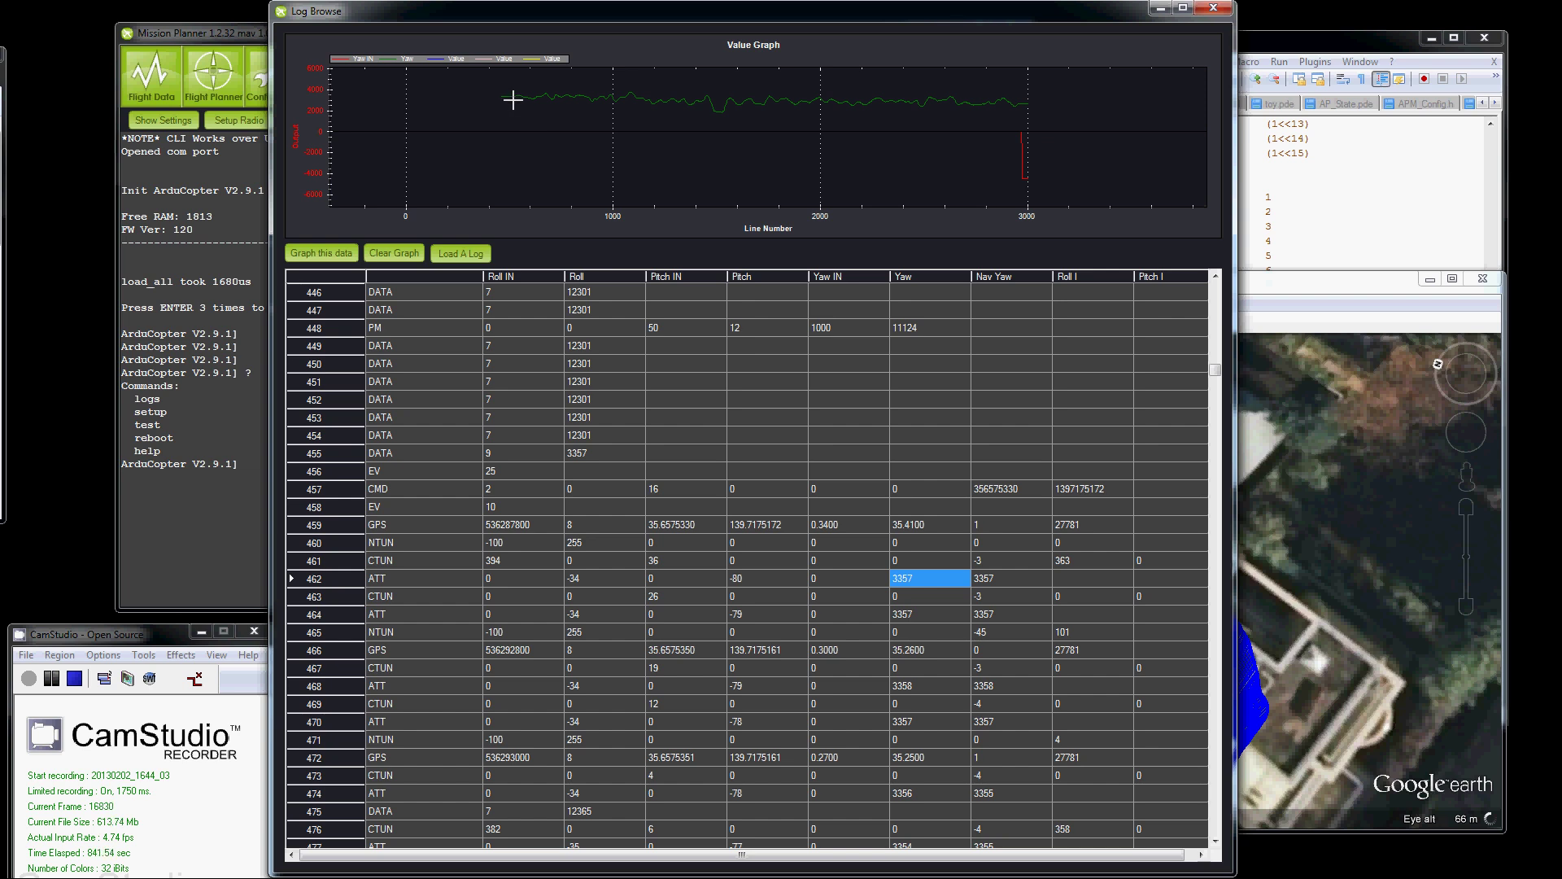
left_click_drag(507, 87, 1005, 114)
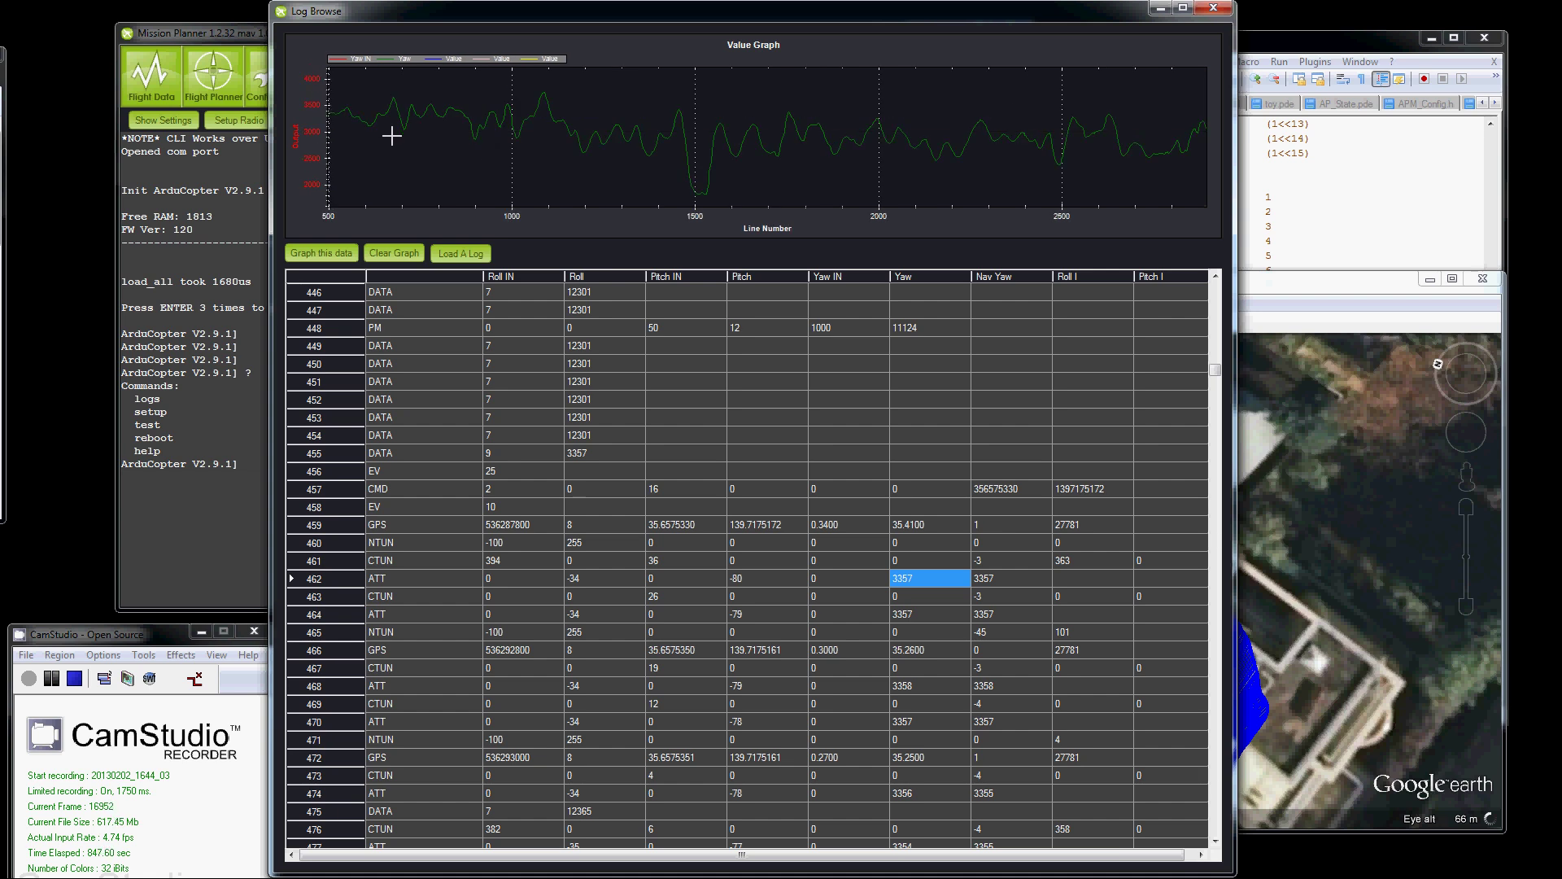
scroll(732, 145, "down", 4)
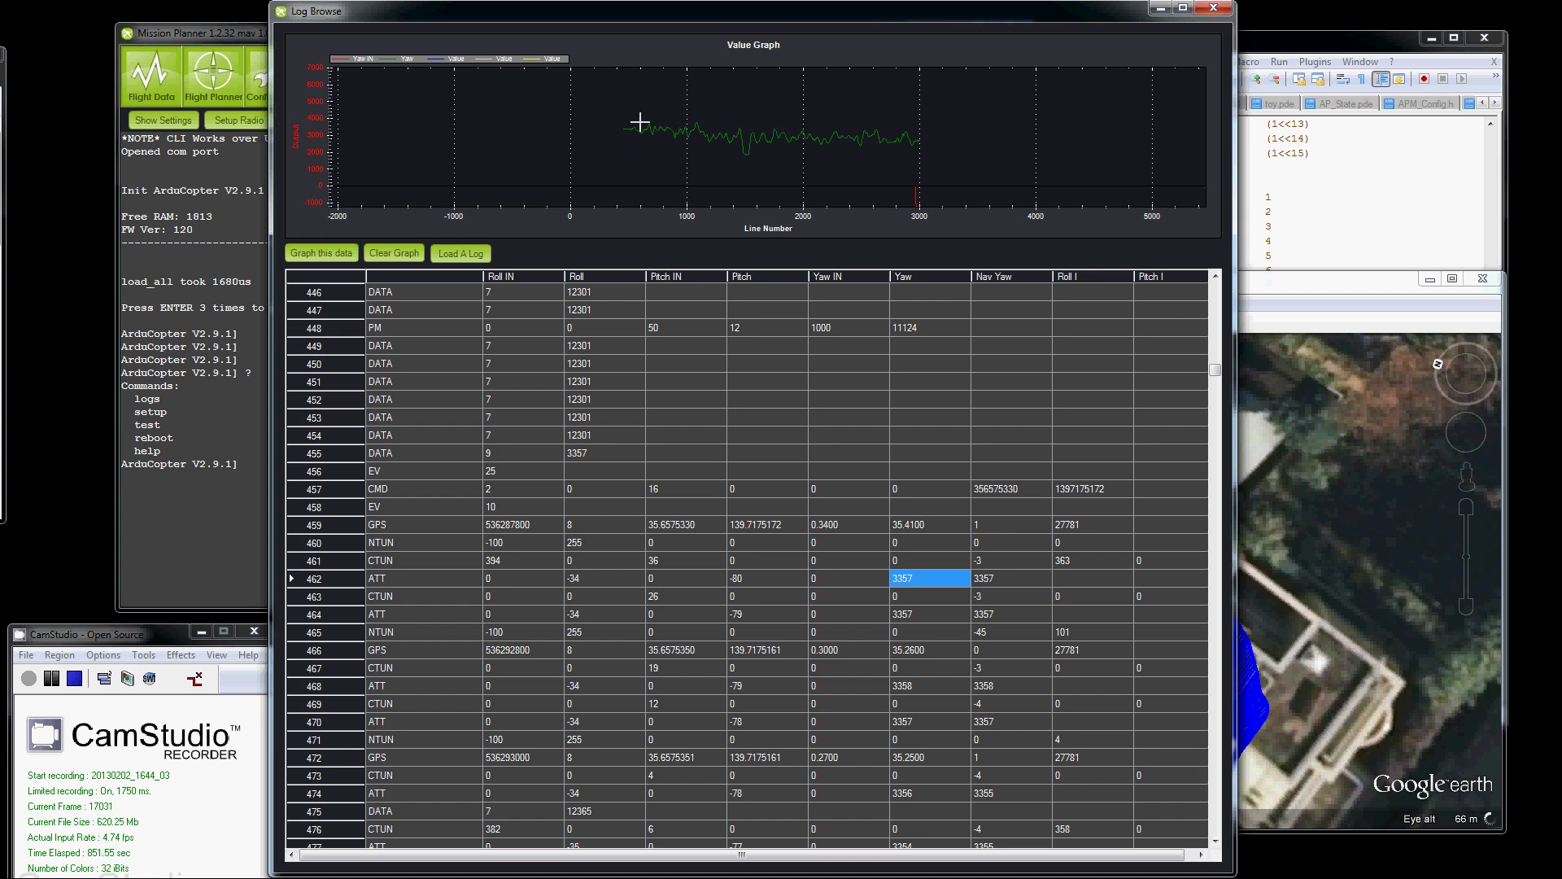
left_click_drag(640, 122, 911, 157)
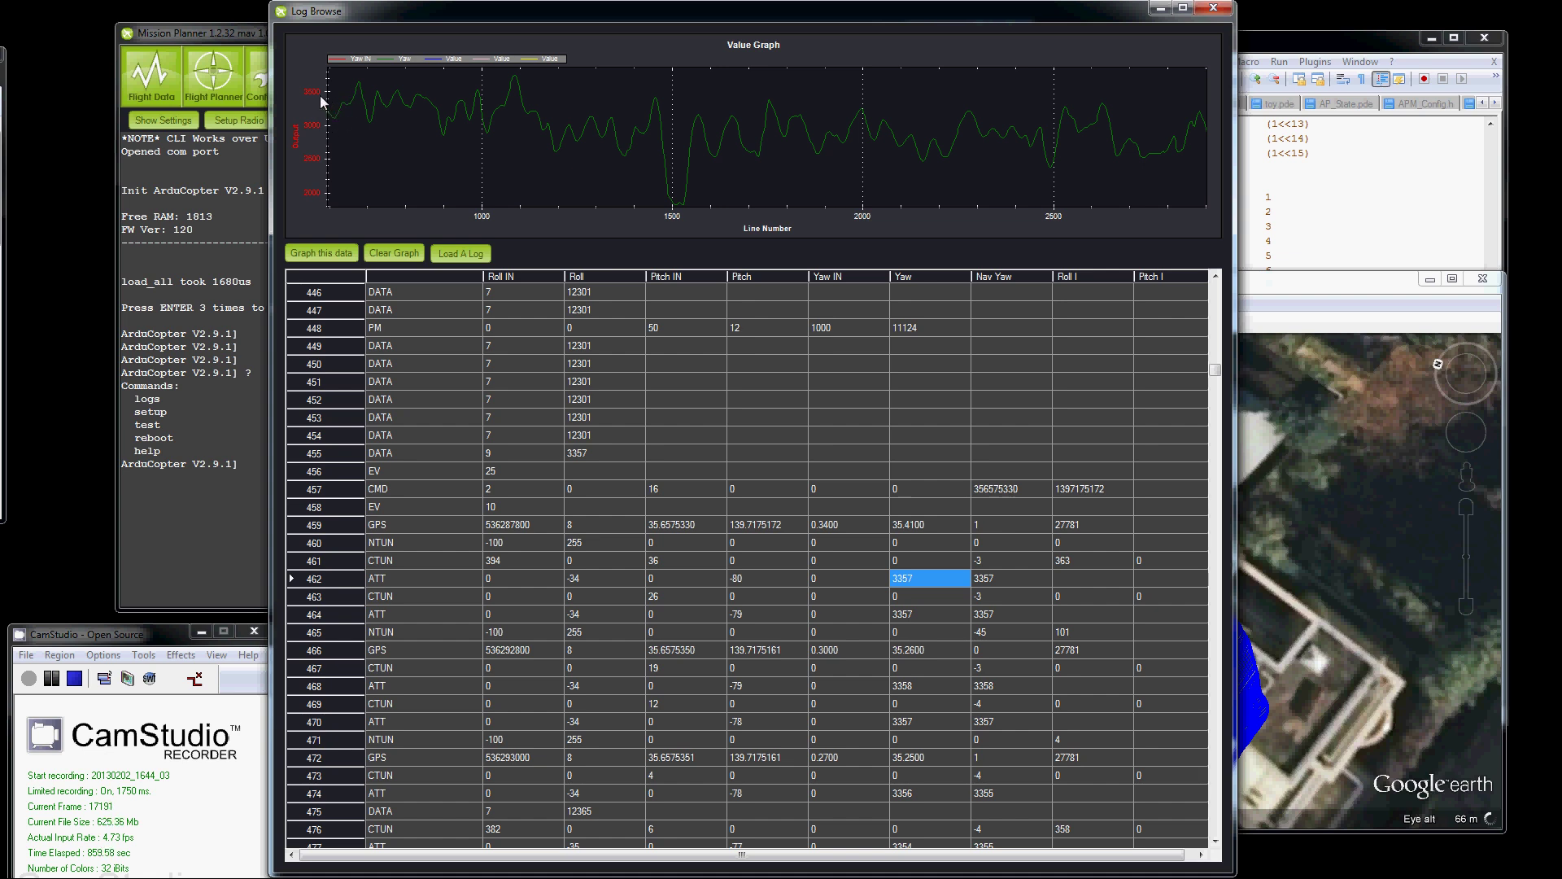
scroll(405, 115, "down", 4)
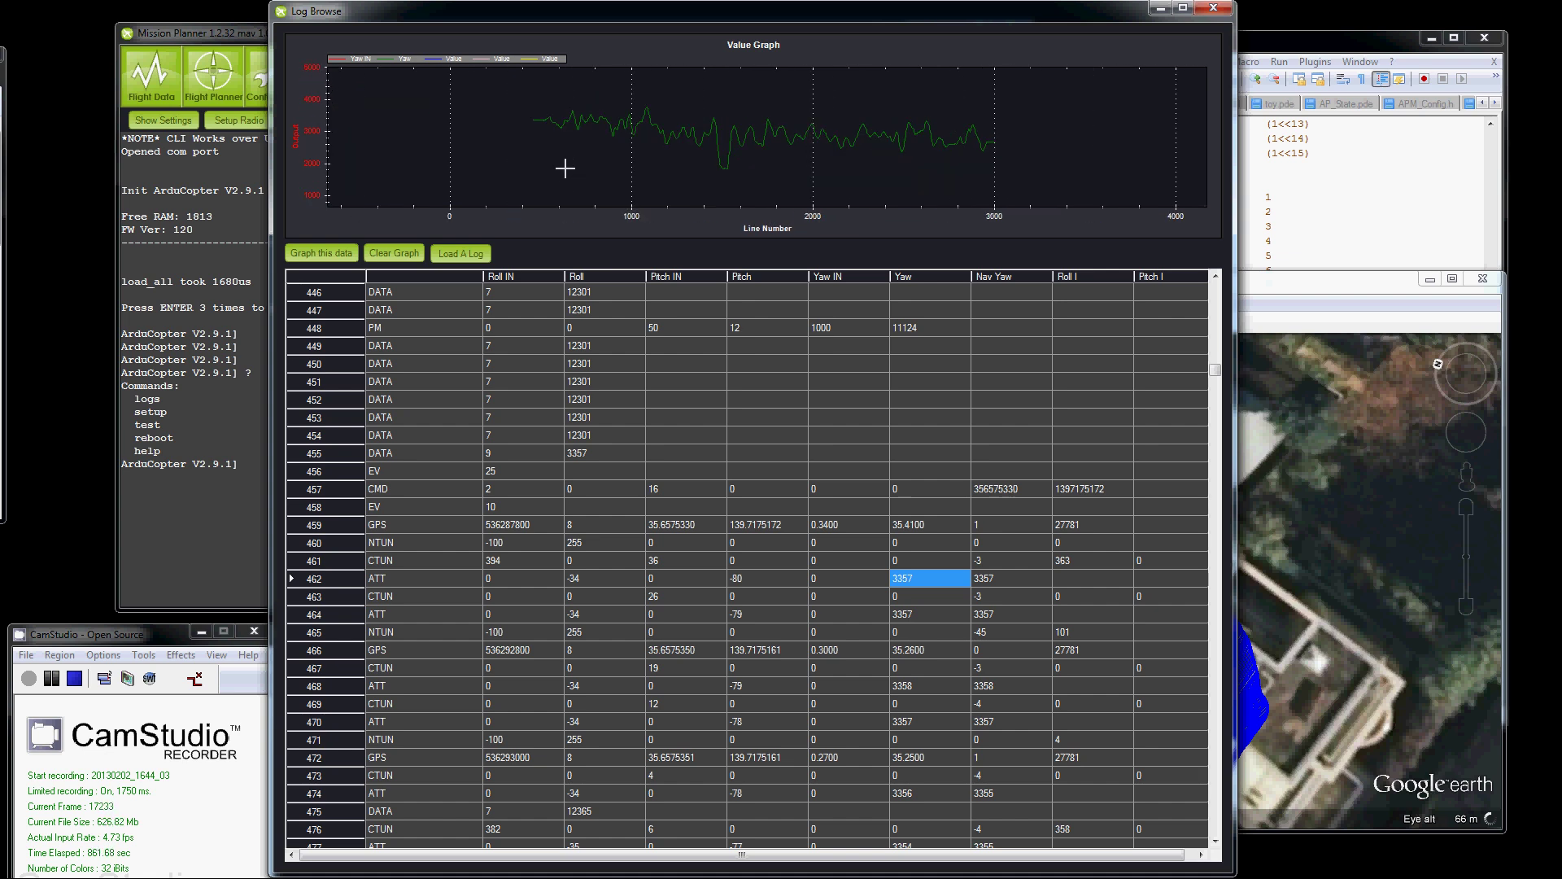
scroll(565, 167, "up", 2)
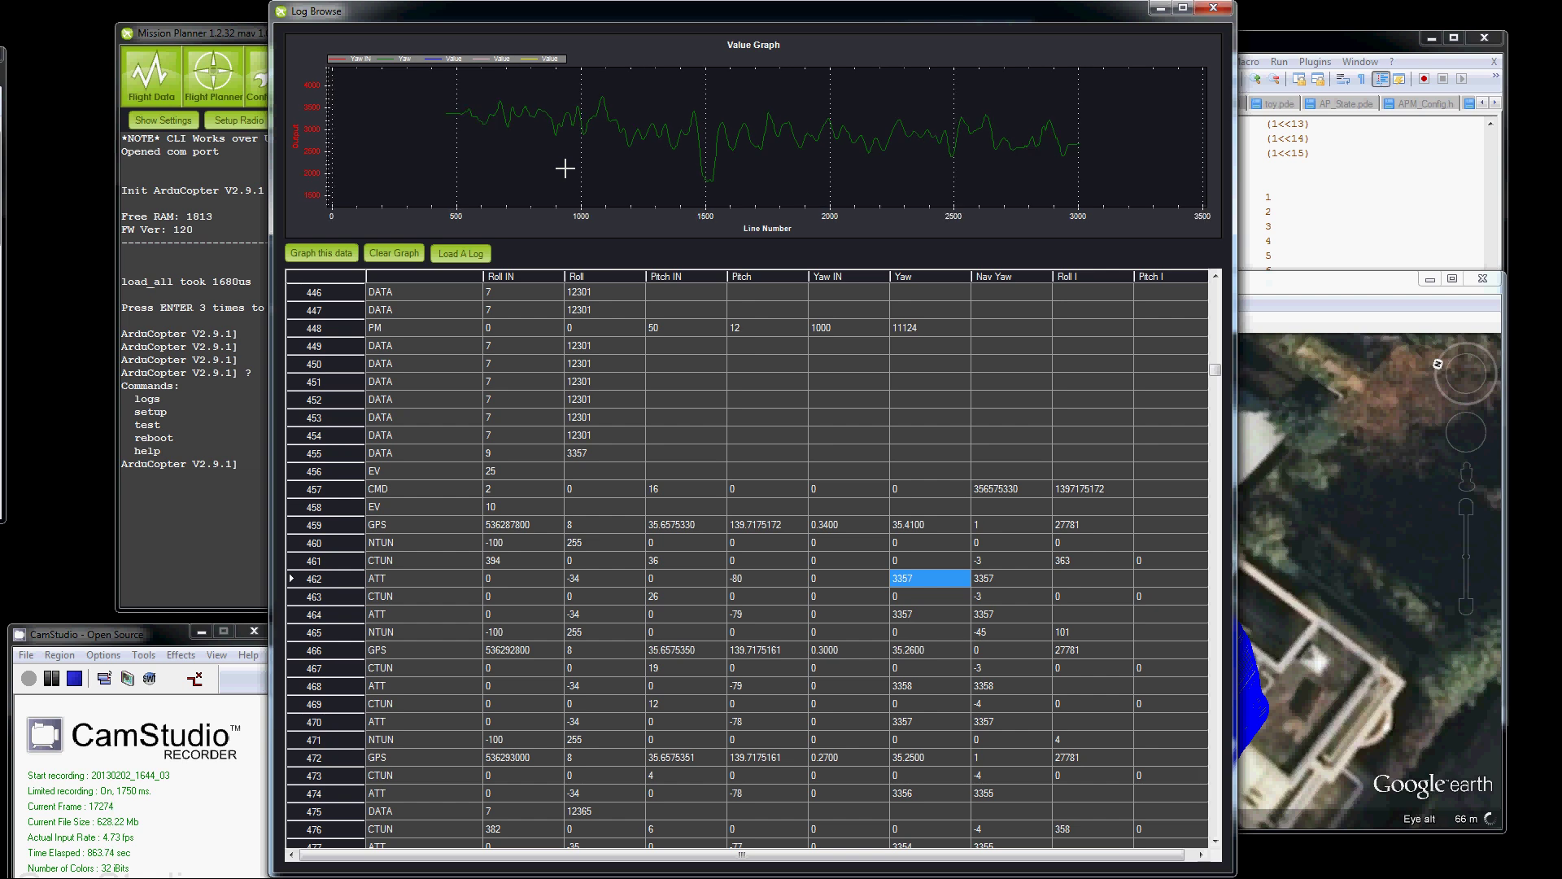
scroll(565, 168, "down", 1)
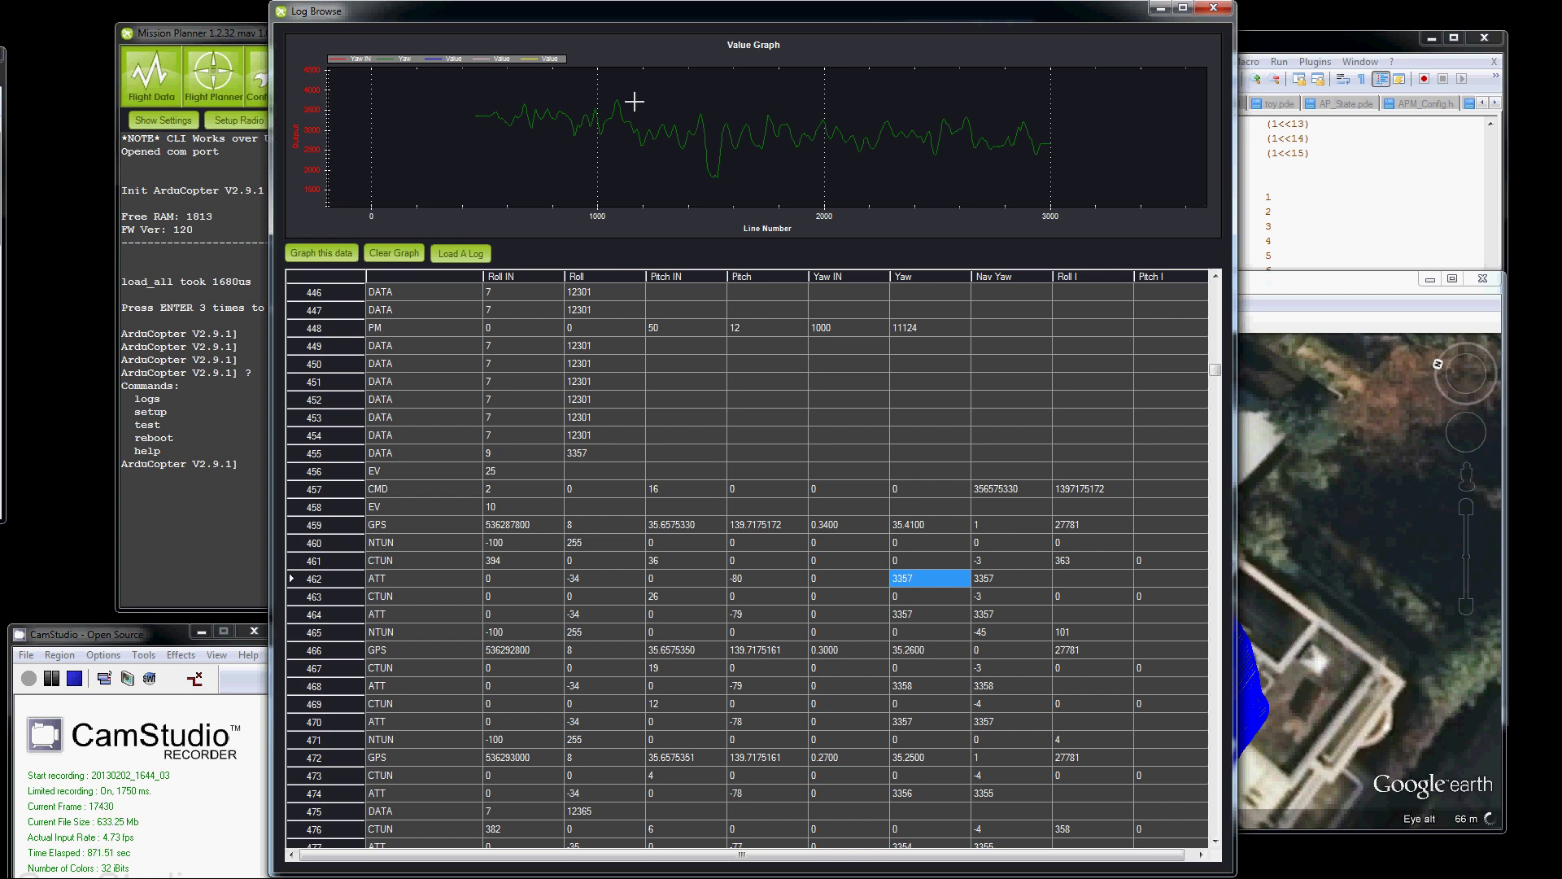
left_click_drag(619, 98, 740, 178)
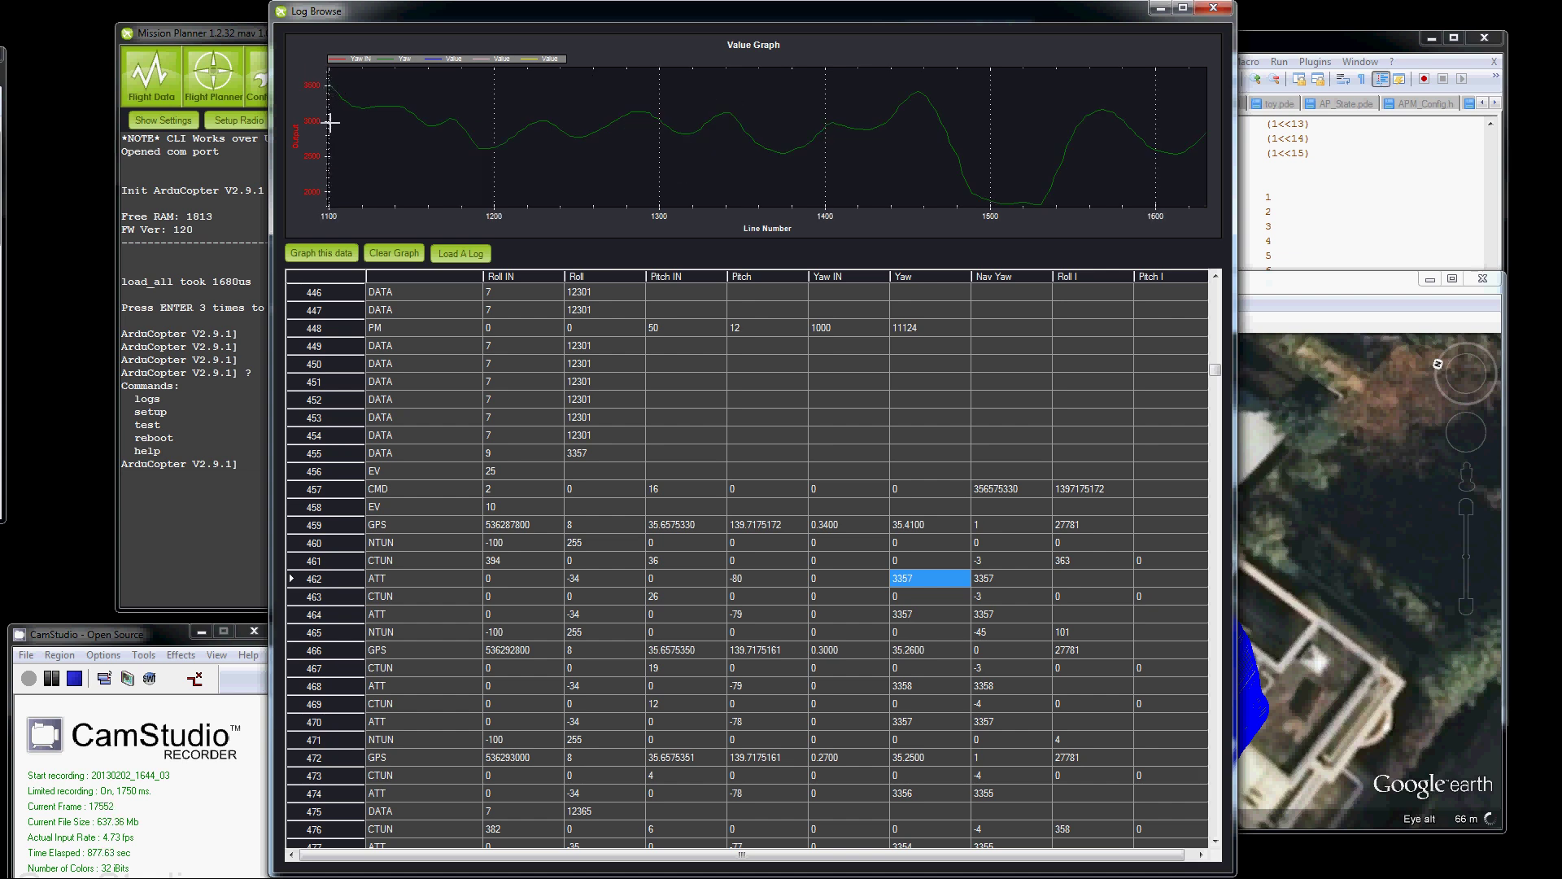
scroll(899, 172, "down", 5)
scroll(897, 172, "down", 2)
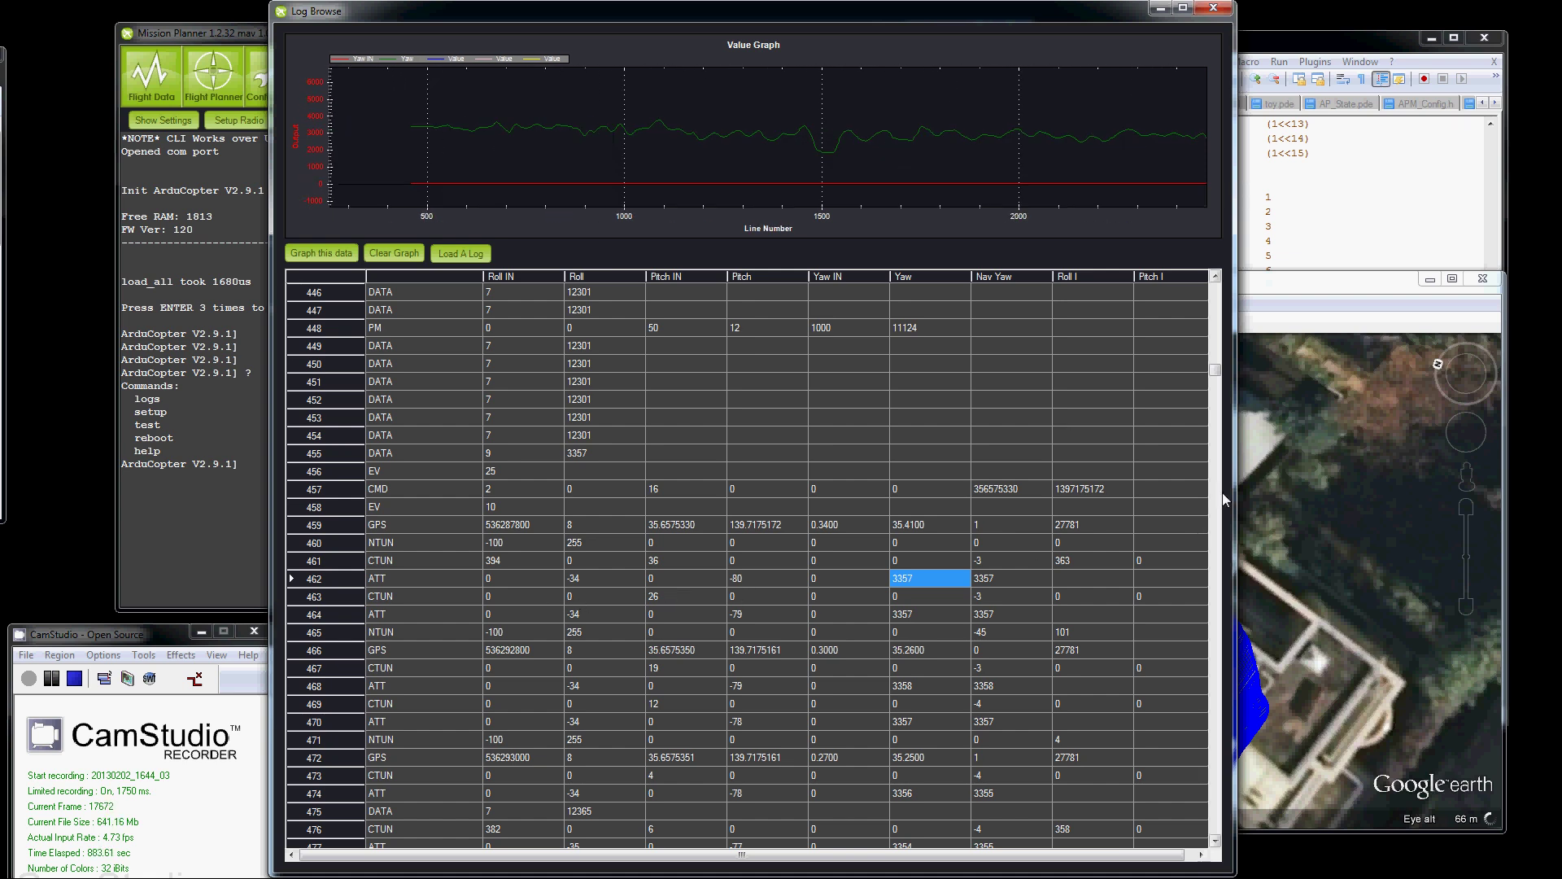
Clear the Yaw traces and graph the CTUN Sonar Alt and Baro Alt series from row 463.
left_click(505, 603)
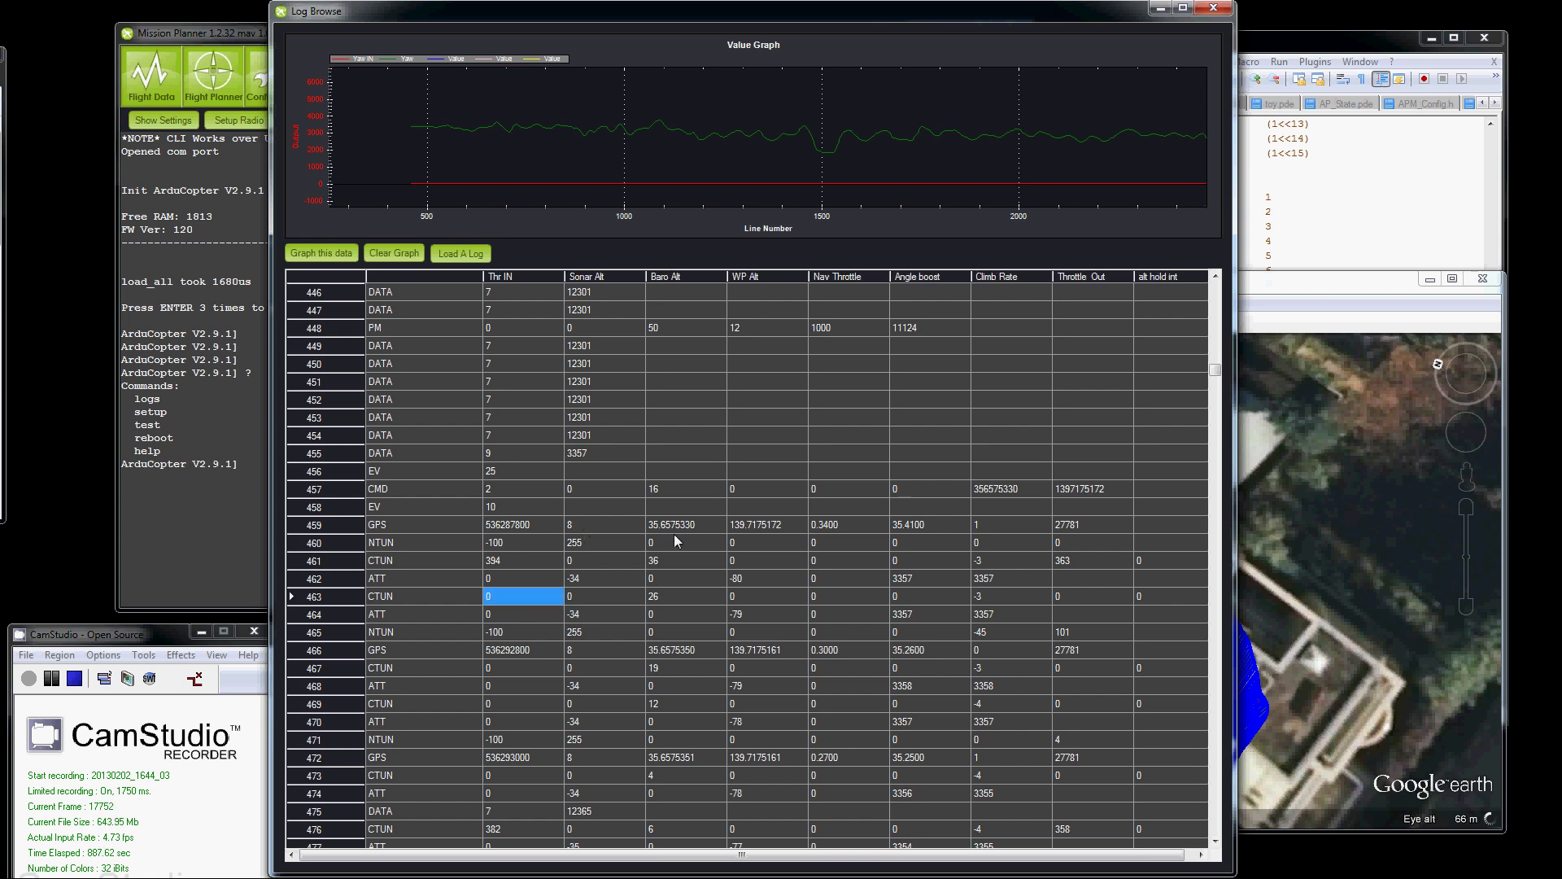
left_click(673, 599)
left_click(395, 254)
left_click(622, 597)
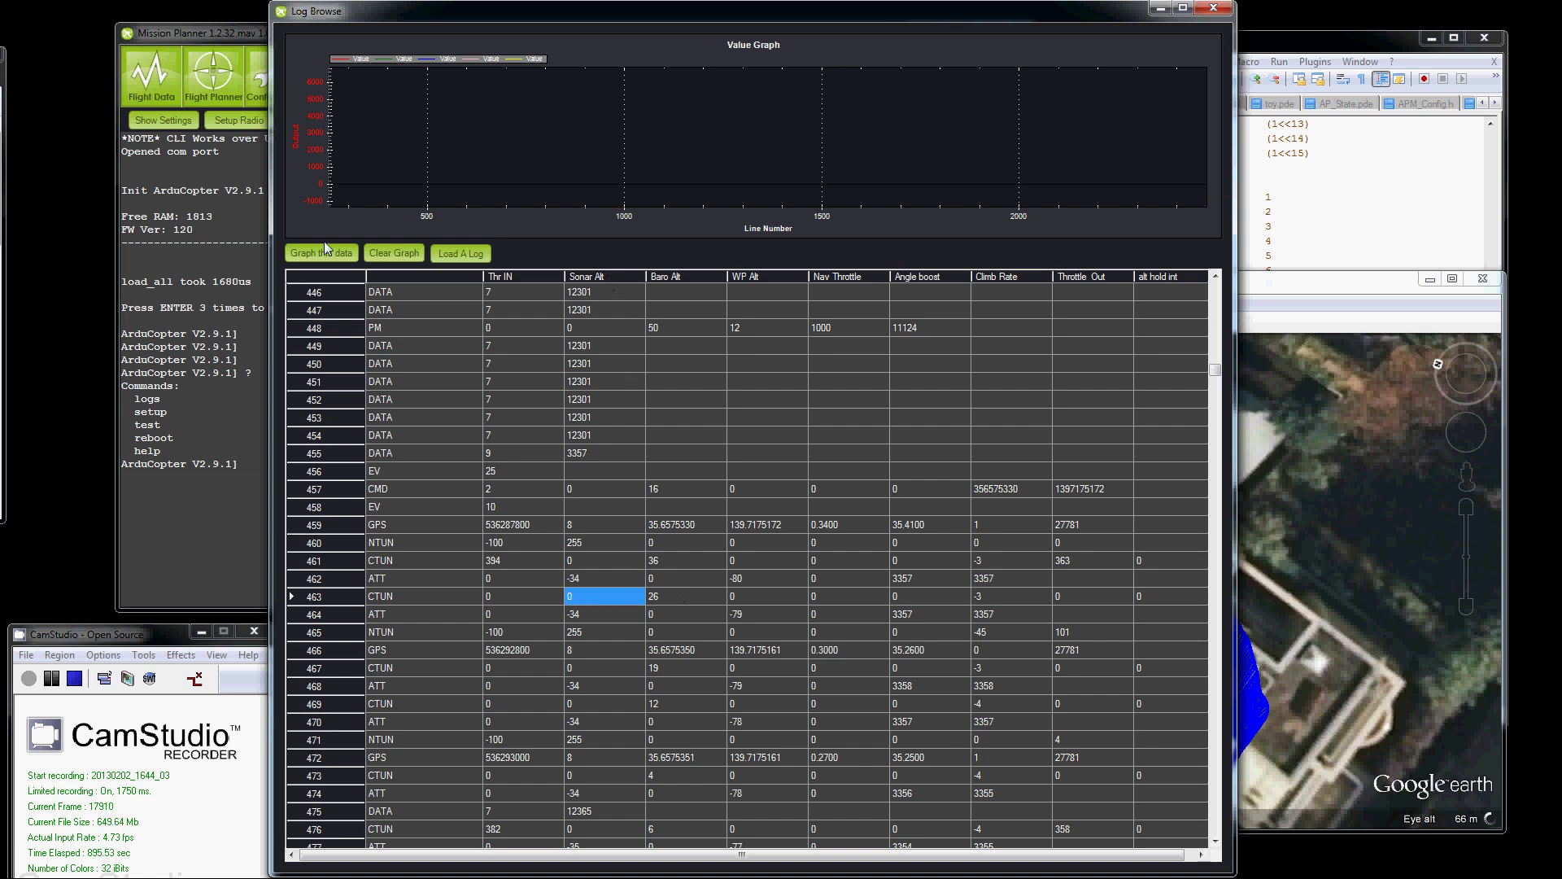
left_click(312, 257)
left_click(653, 598)
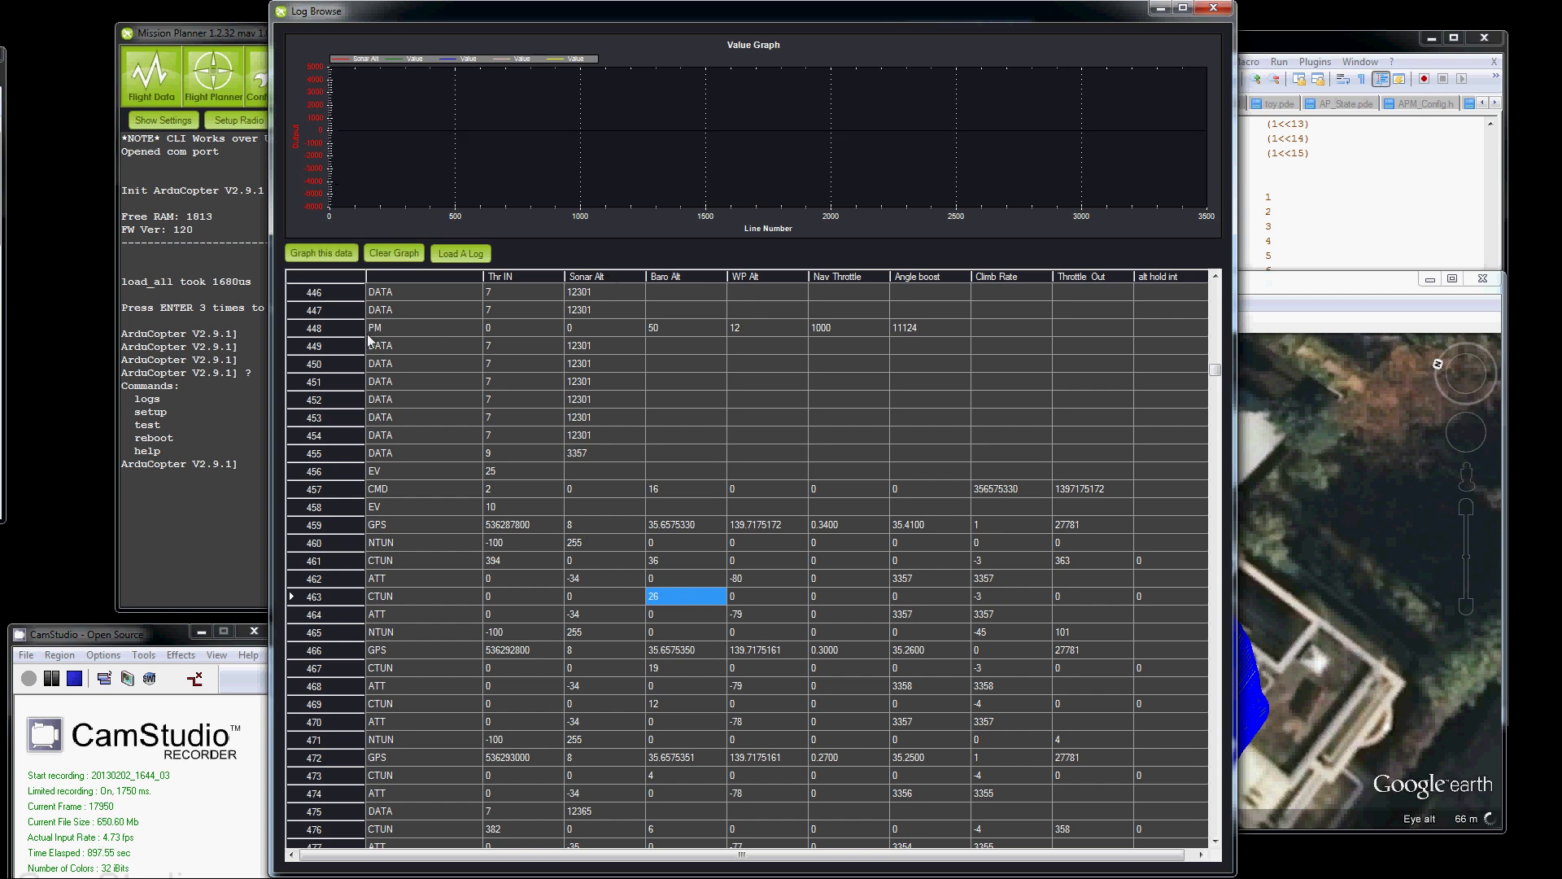
left_click(329, 253)
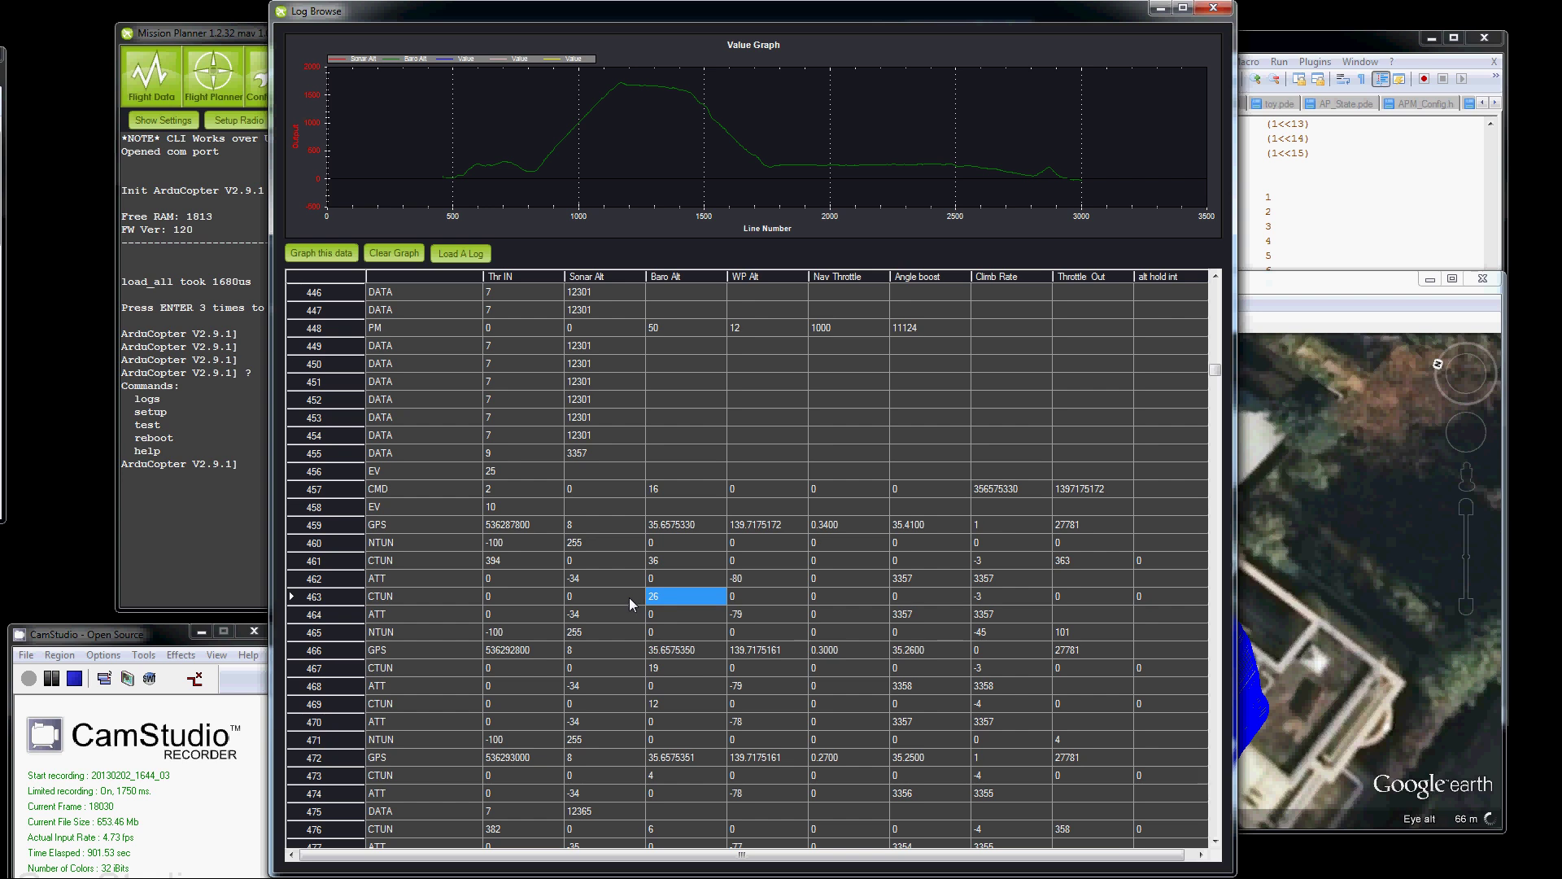
Replace the altitude traces with the CTUN Thr IN throttle series and zoom onto its curve.
left_click(543, 596)
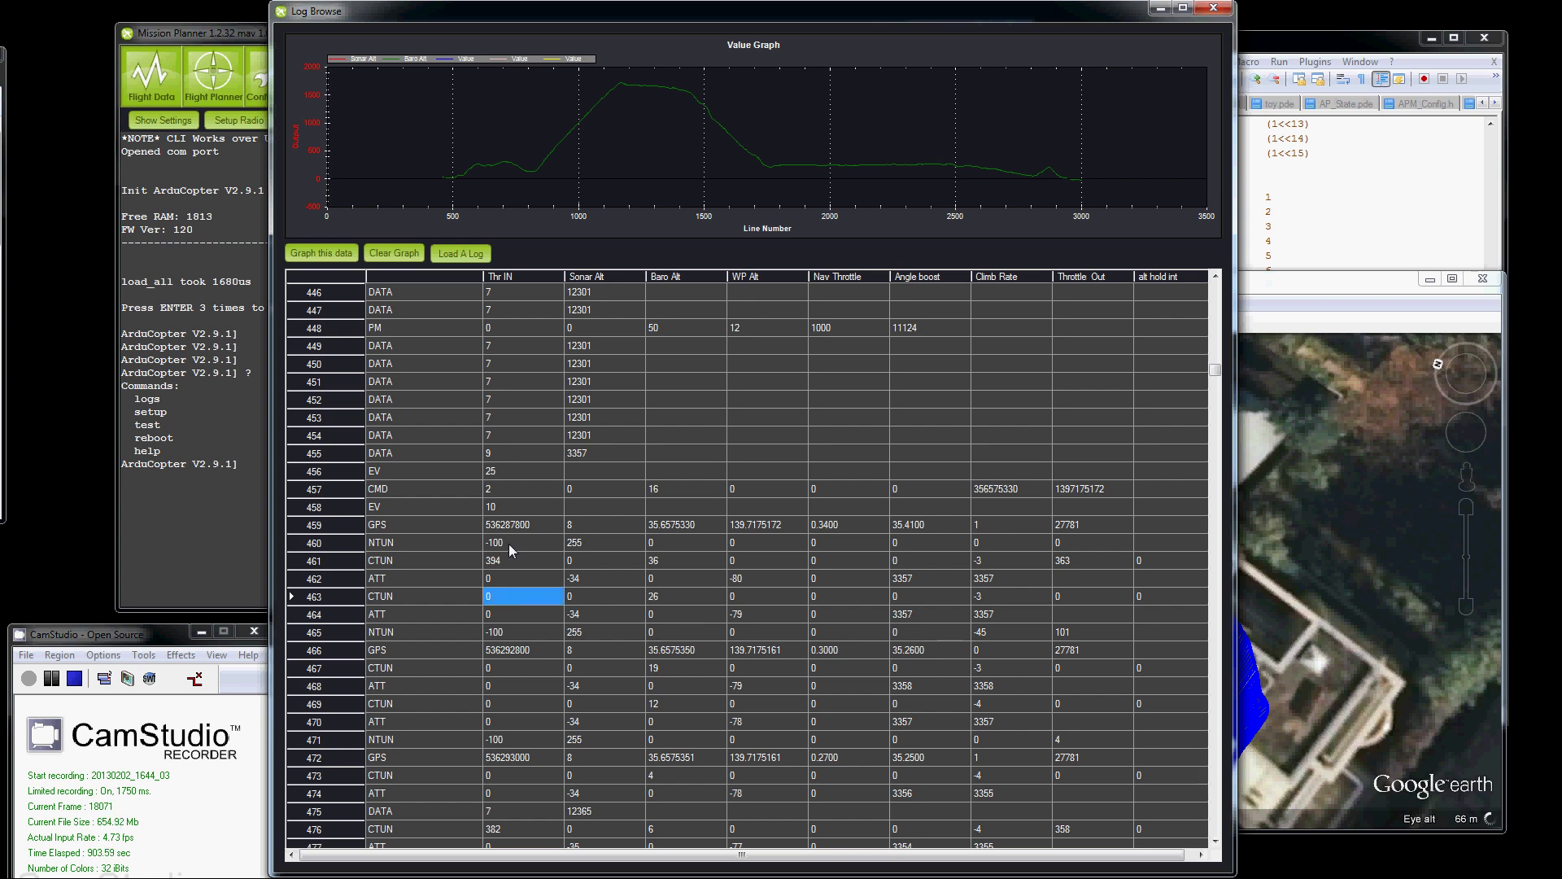
left_click(388, 254)
left_click(315, 252)
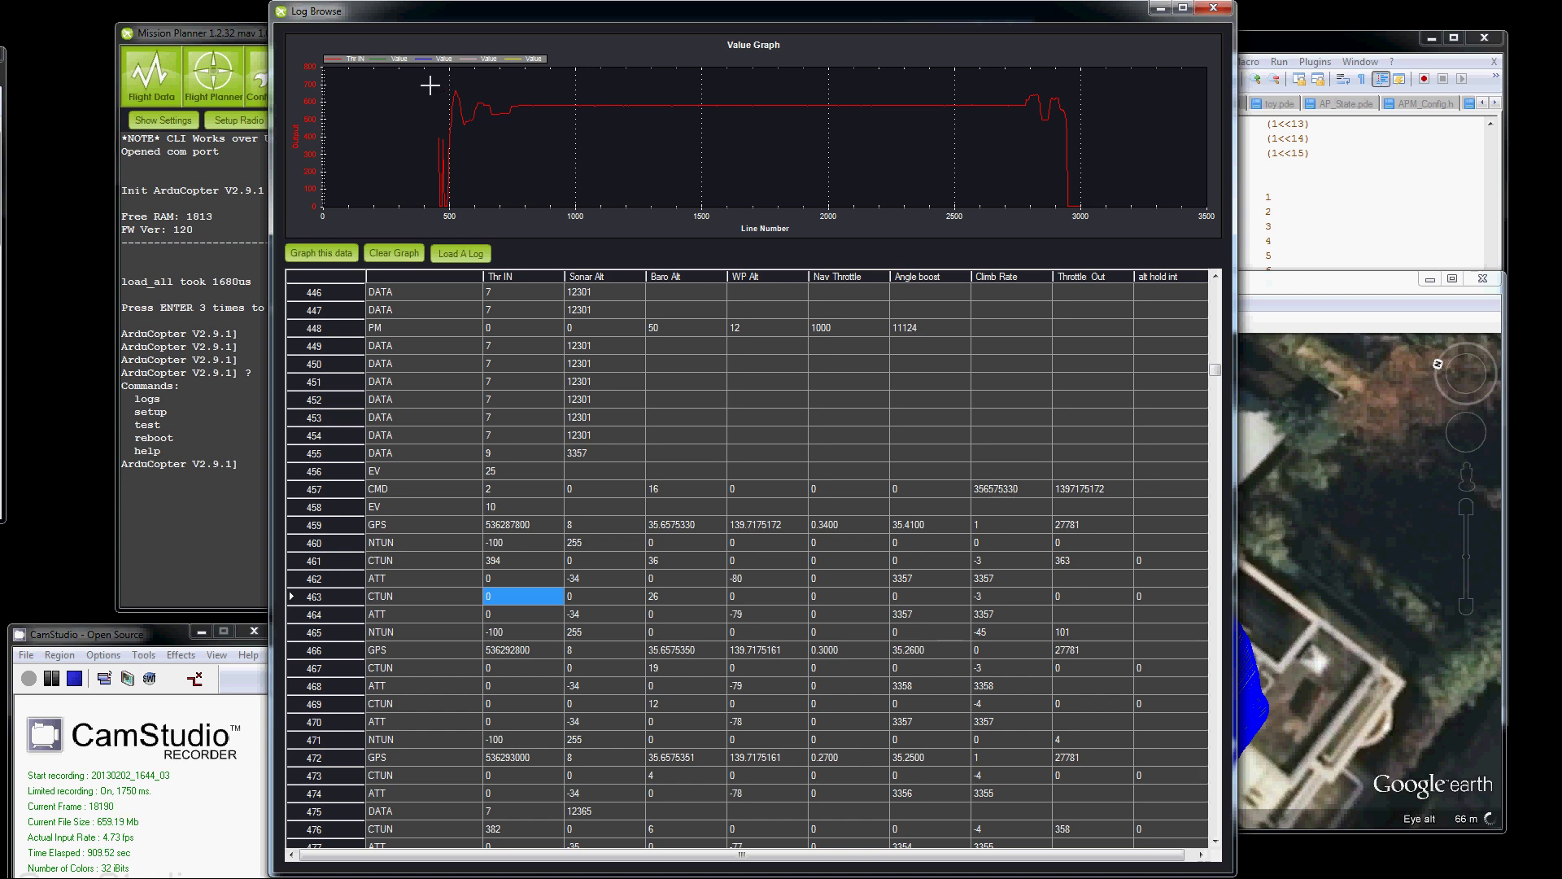
left_click_drag(425, 85, 523, 188)
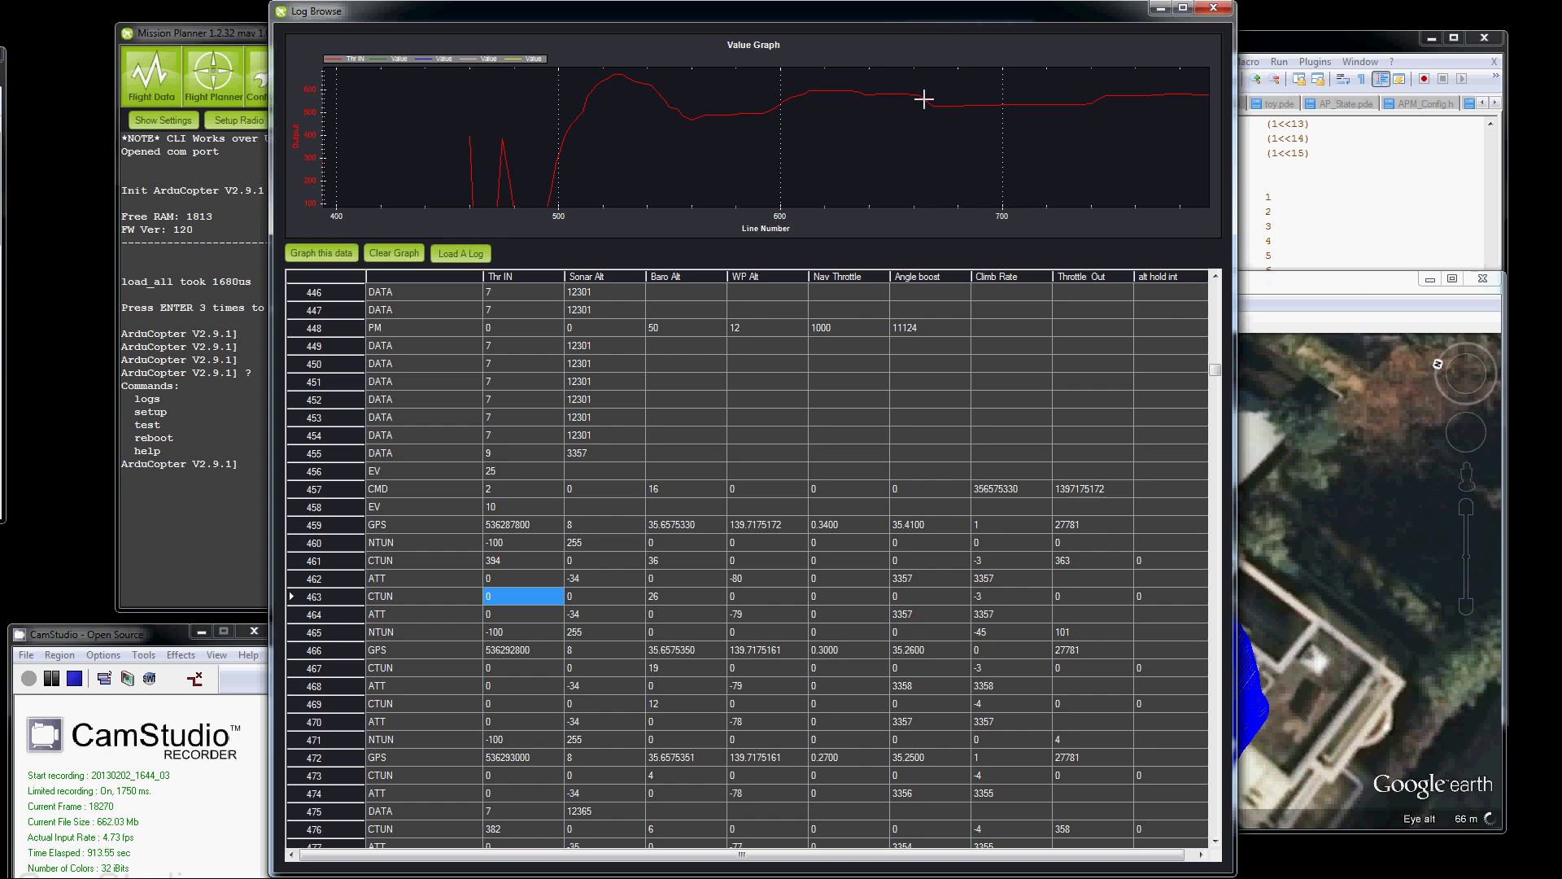
scroll(924, 114, "down", 10)
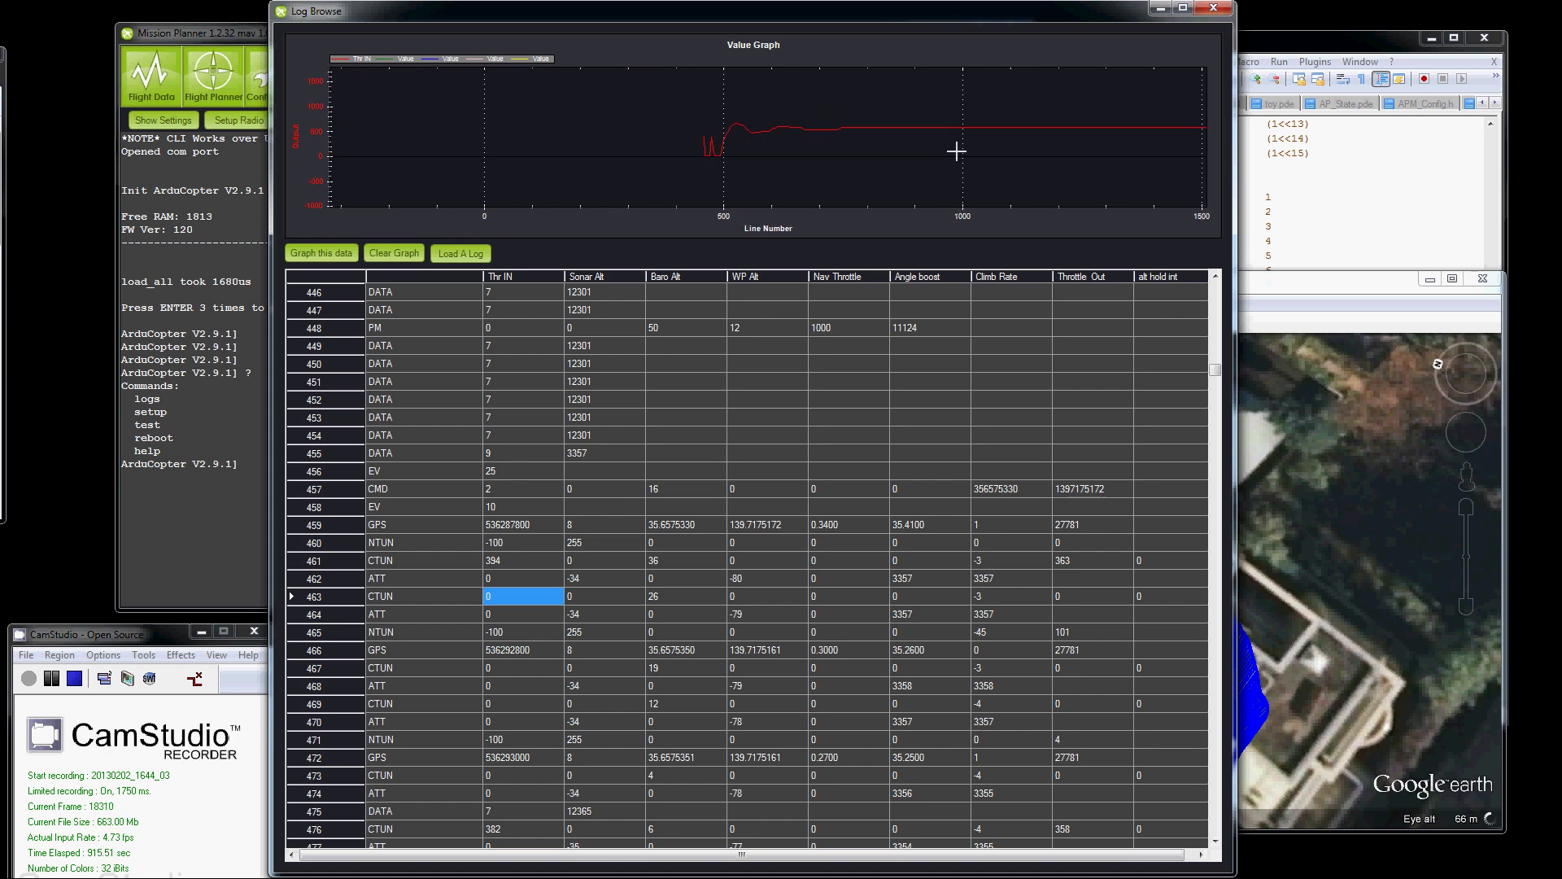
scroll(968, 138, "down", 3)
scroll(865, 131, "down", 2)
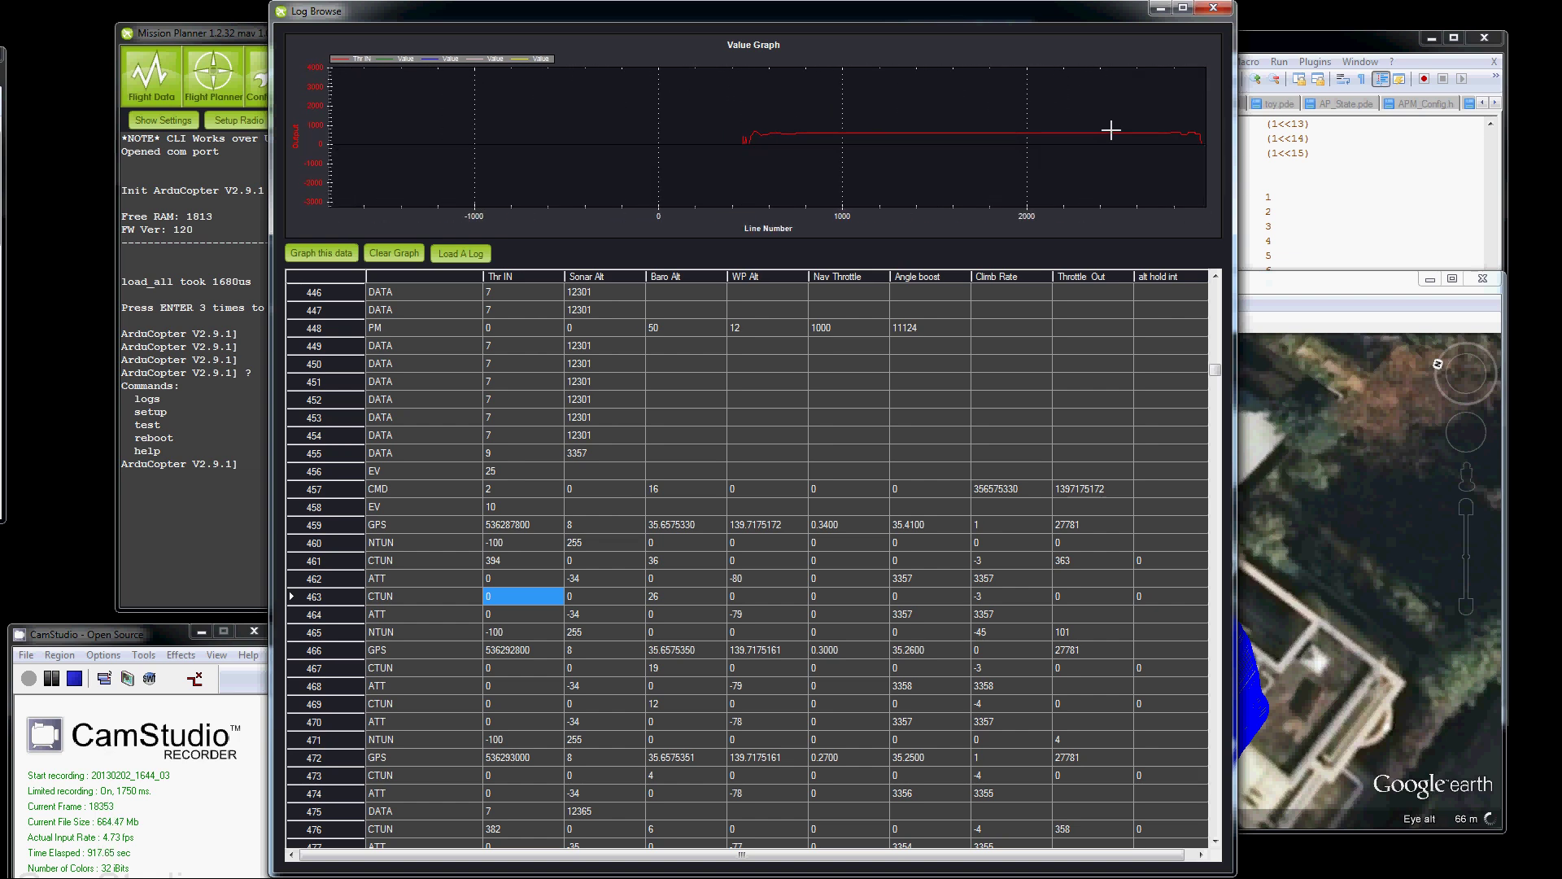
left_click_drag(742, 128, 1200, 147)
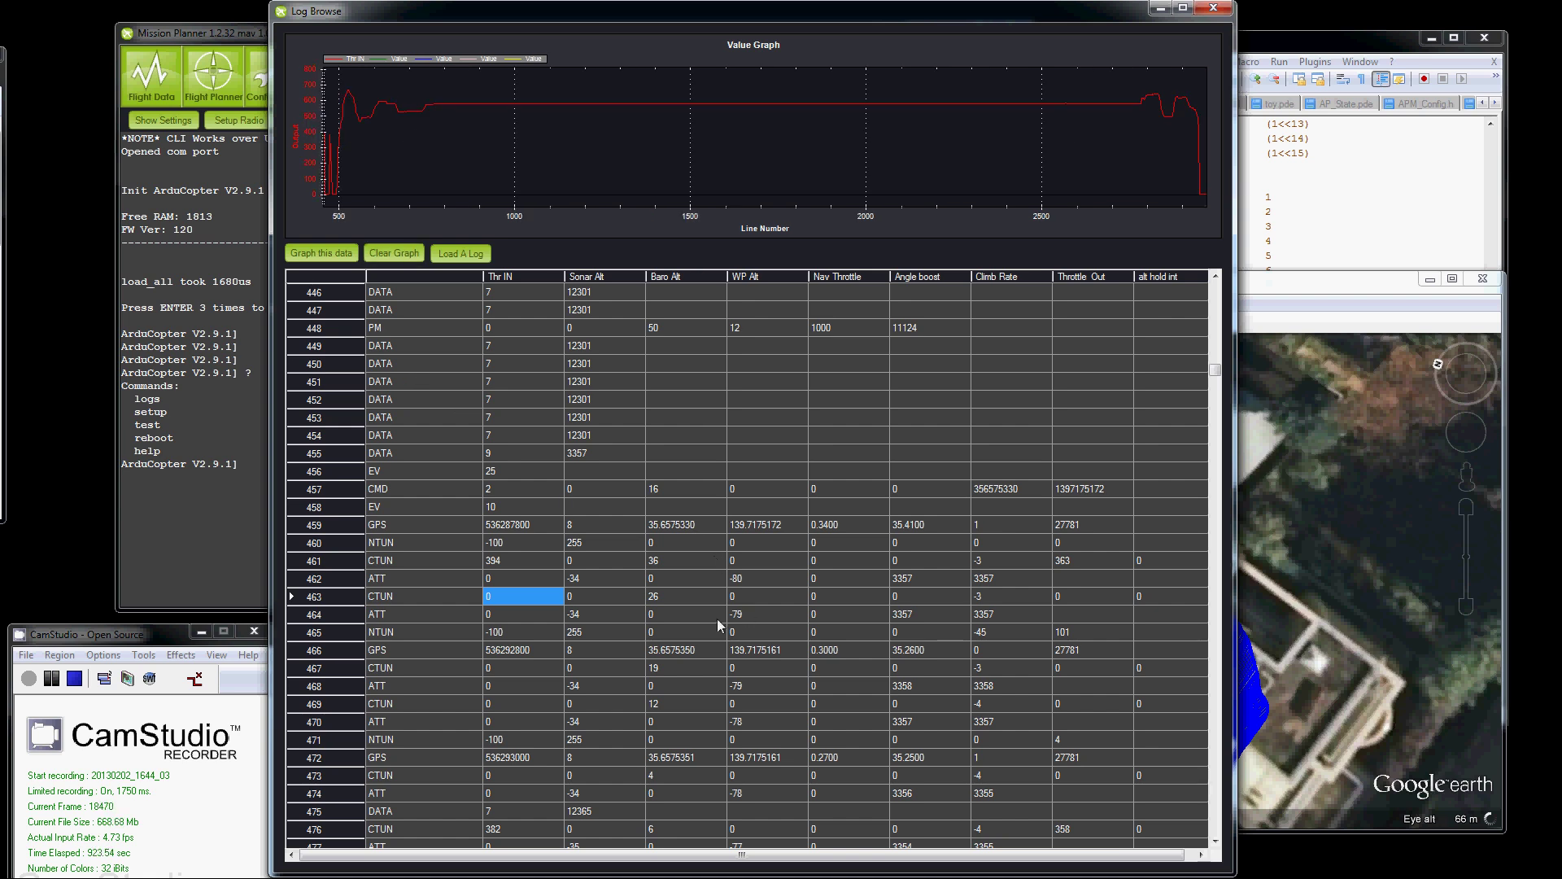
Graph the Nav Throttle series alone with the default scale, then clear it from the graph.
left_click(827, 596)
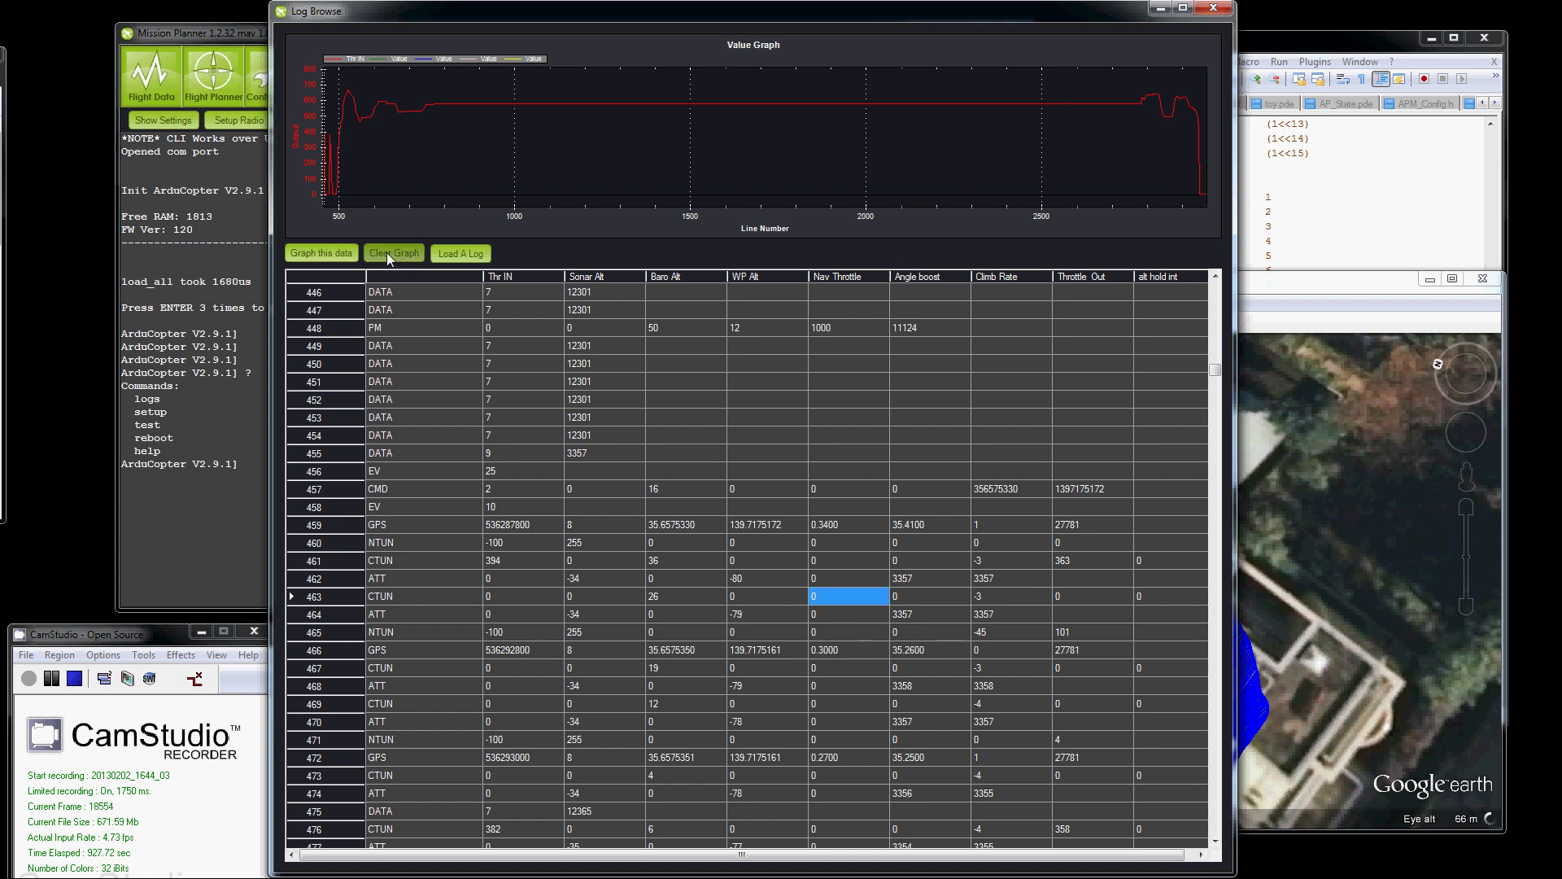
left_click(320, 252)
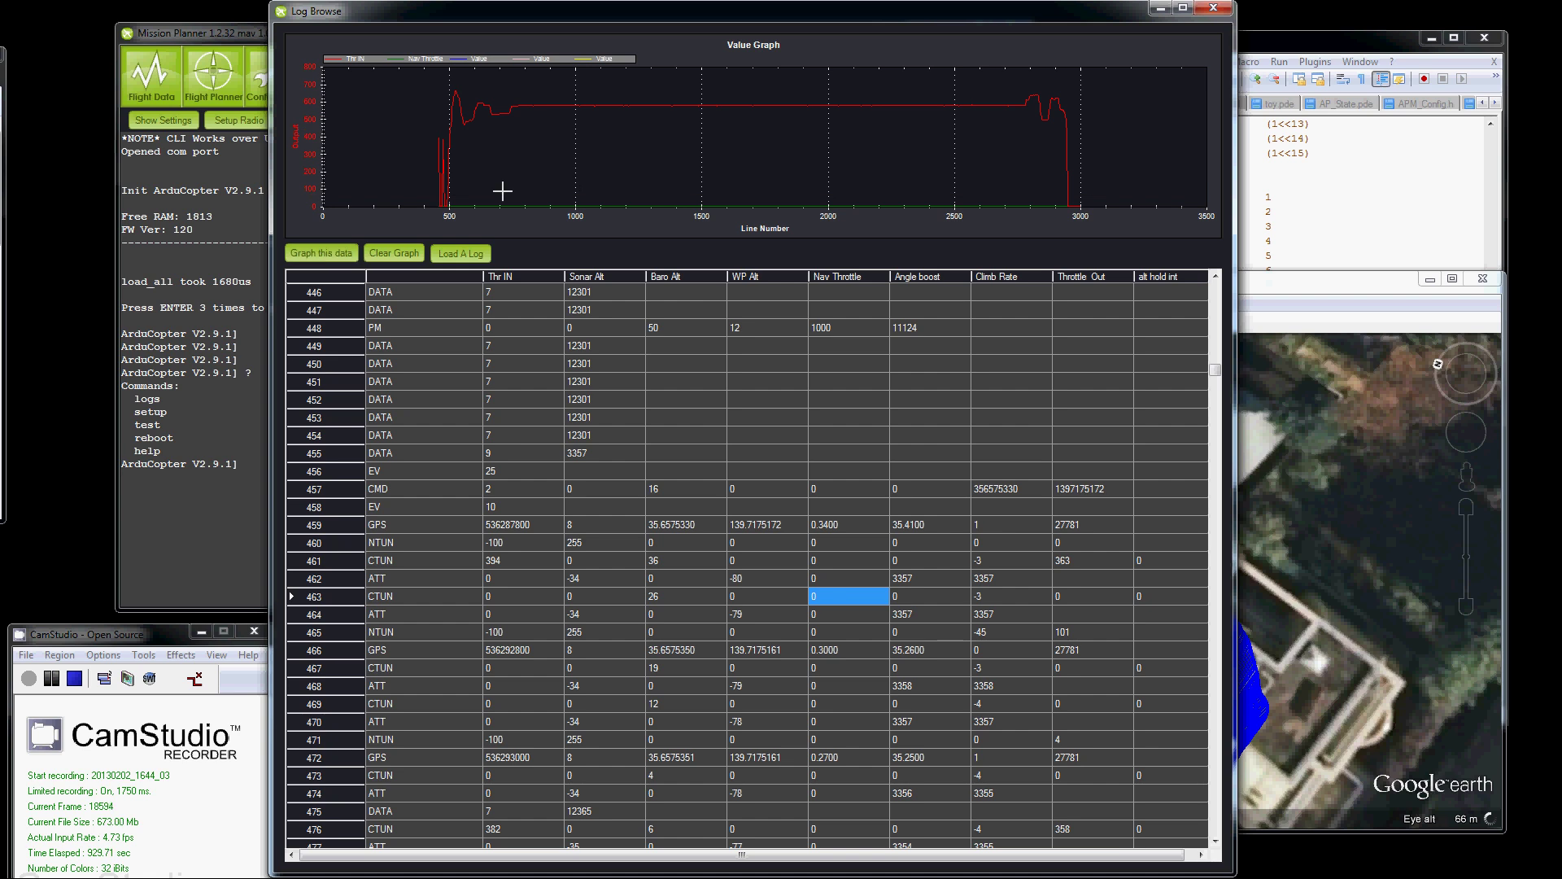
right_click(589, 188)
left_click(649, 324)
left_click(393, 254)
left_click(323, 251)
right_click(600, 158)
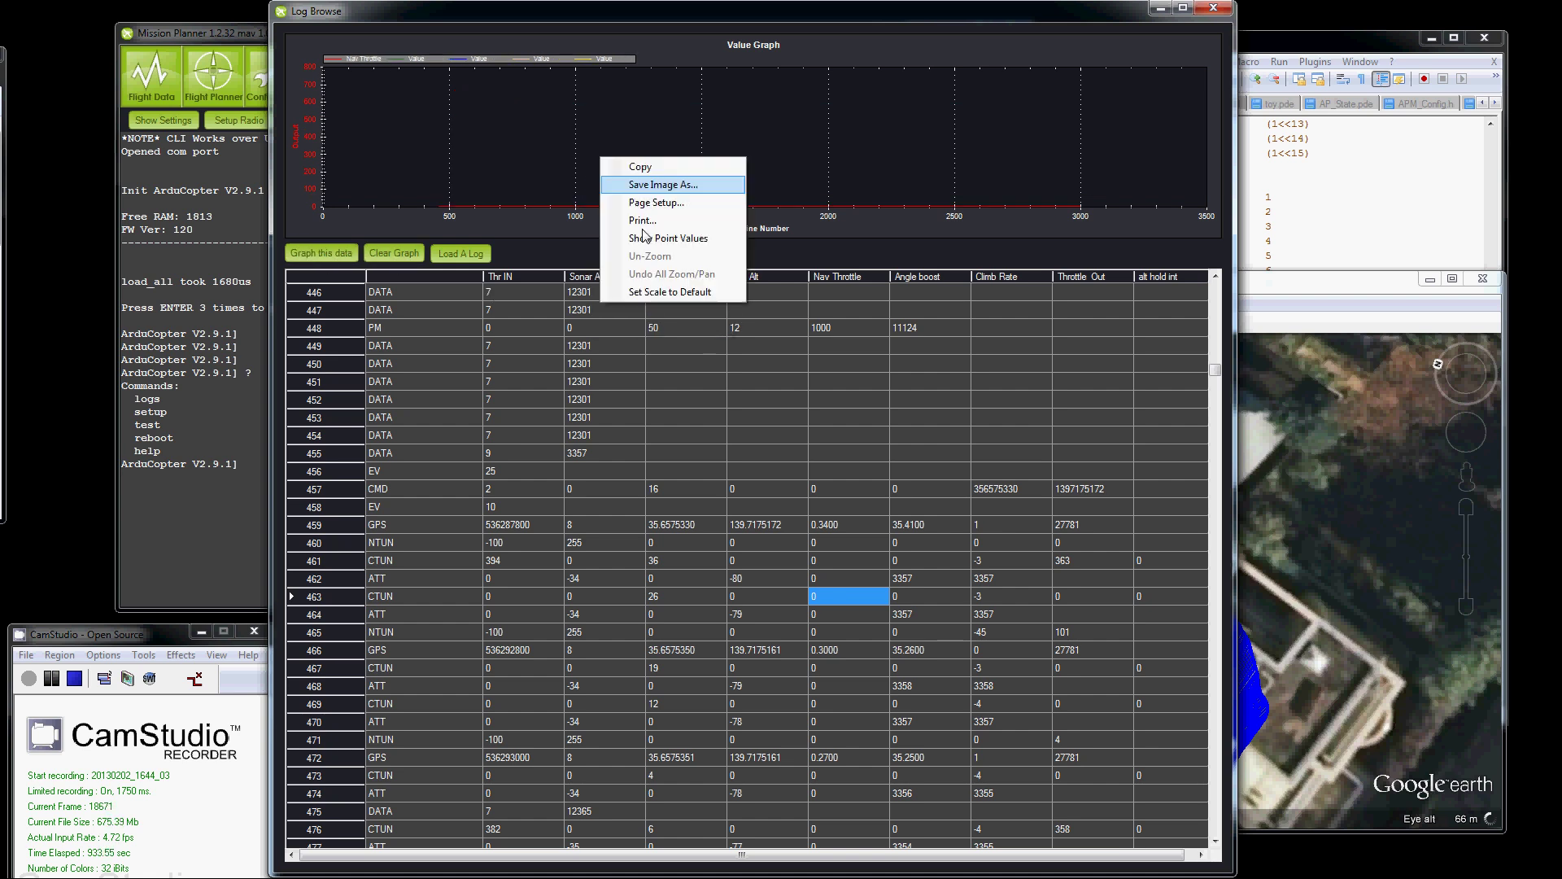
left_click(649, 293)
left_click(394, 253)
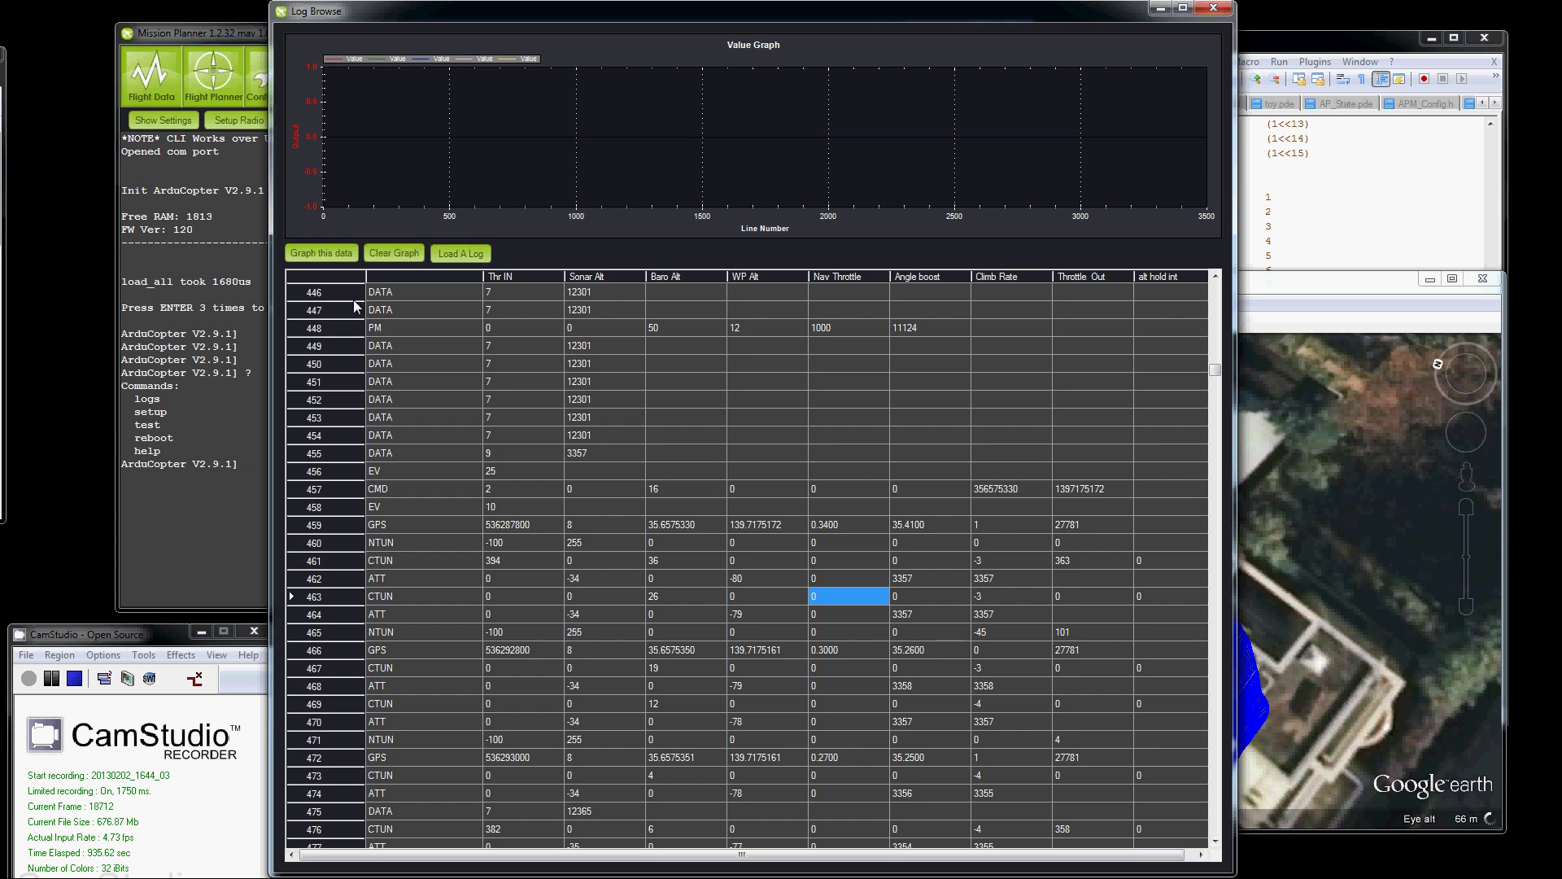
Graph the CTUN Climb Rate and Baro Alt series from row 463.
left_click(989, 596)
scroll(989, 600, "down", 1)
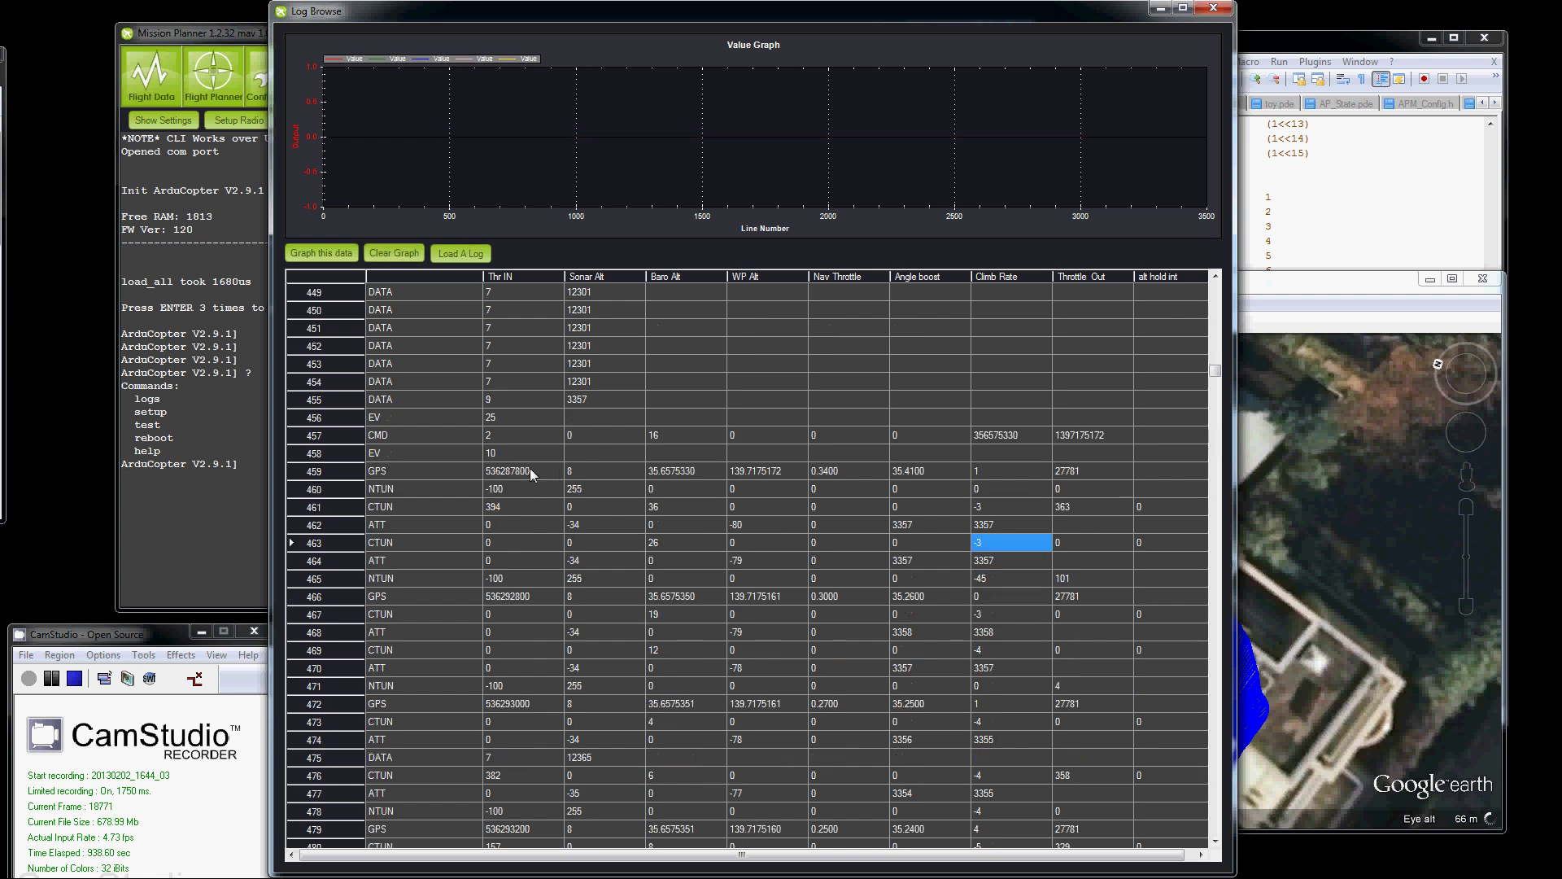
left_click(329, 255)
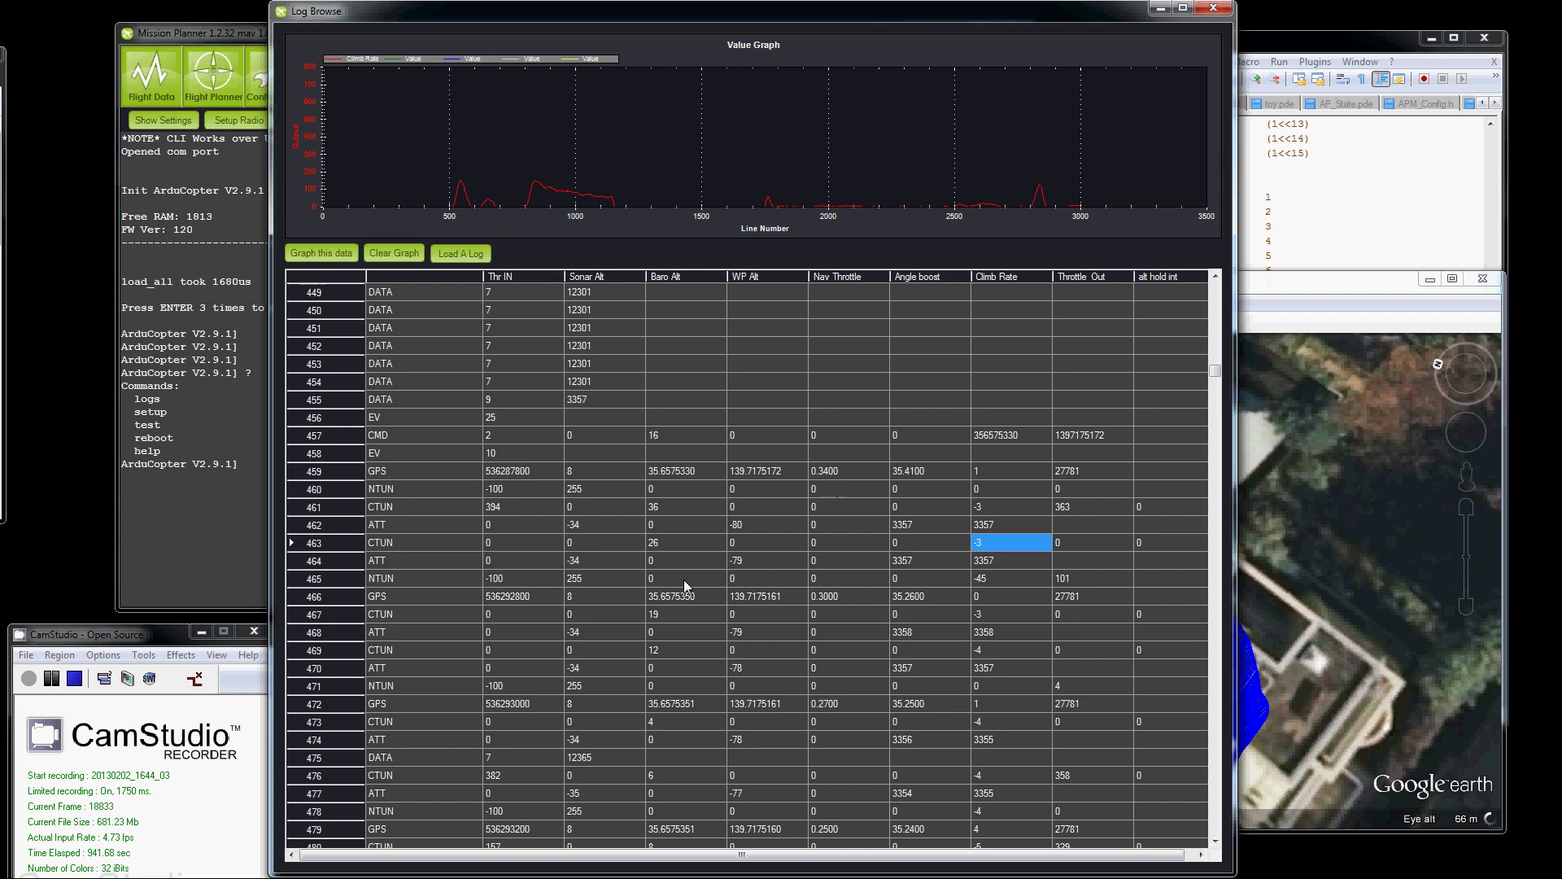
left_click(666, 544)
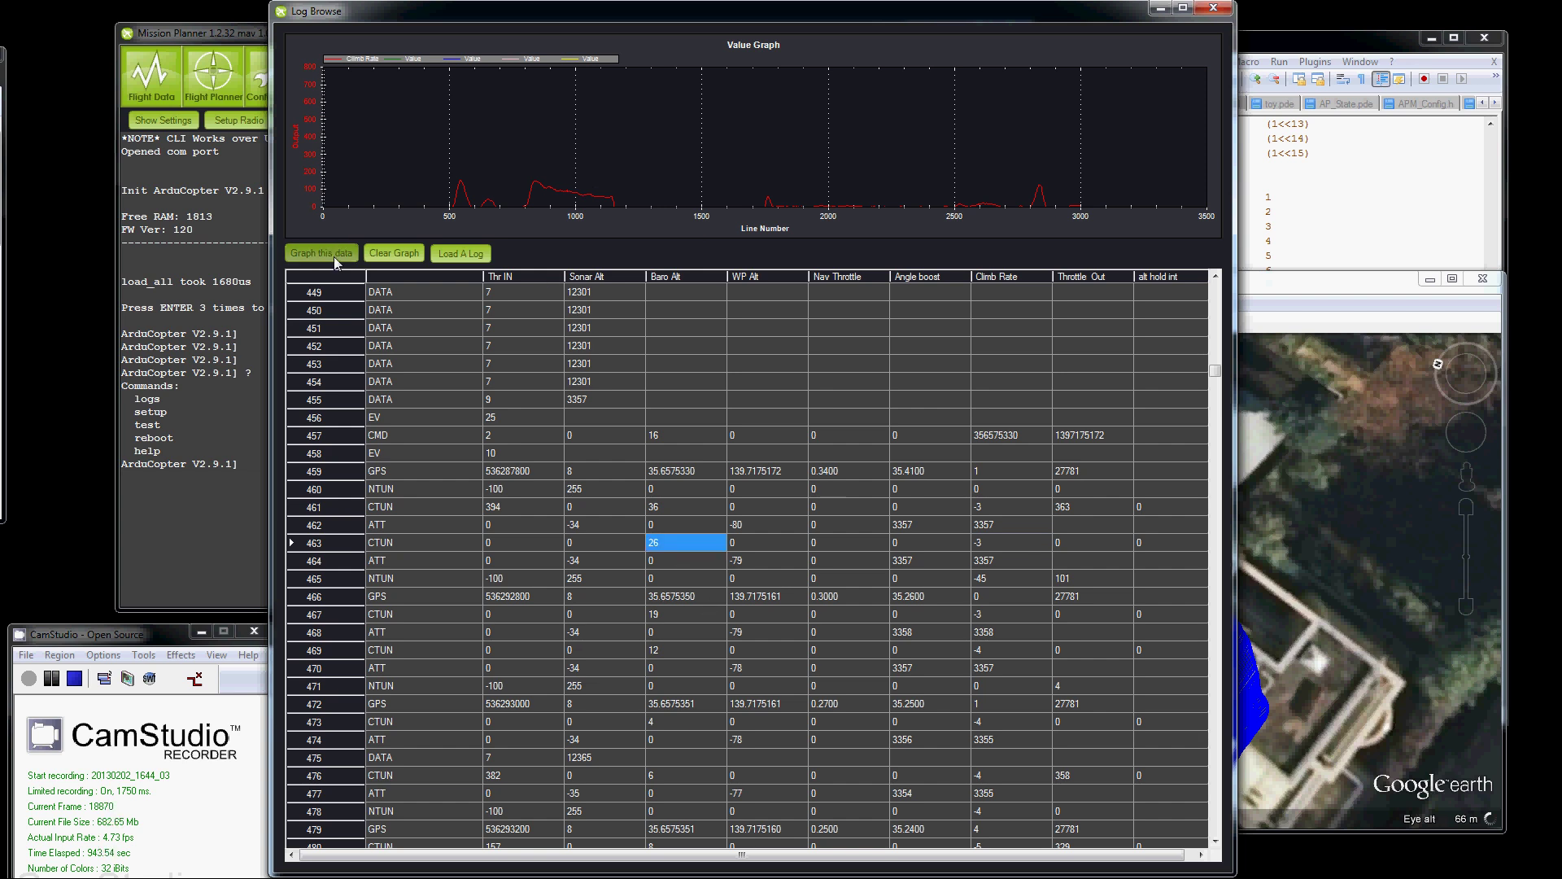
left_click(334, 253)
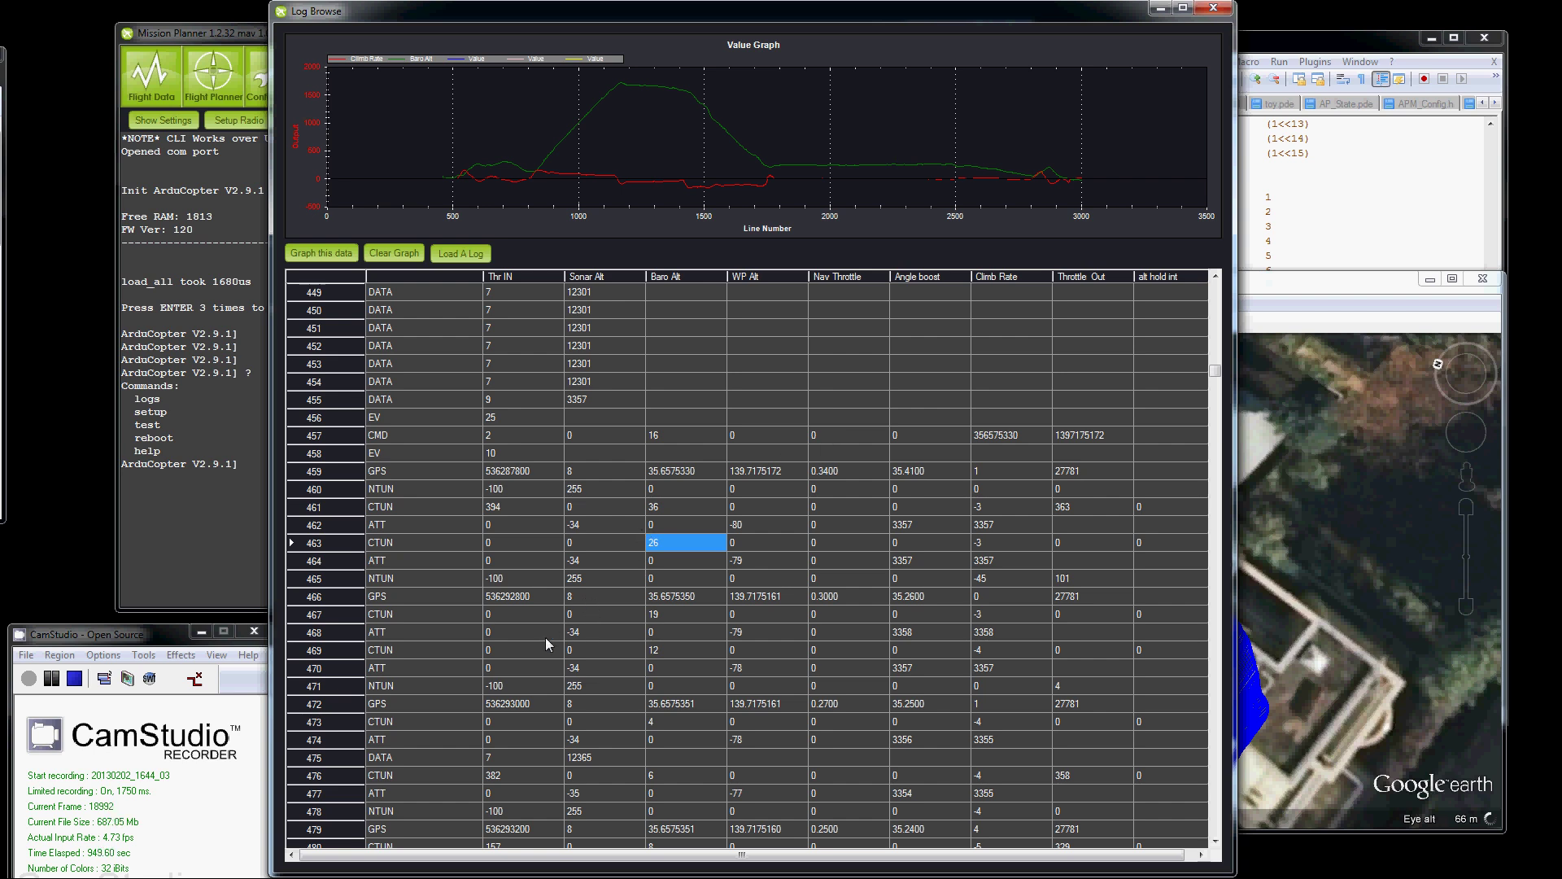
Select the GPS row 517 so the columns show Time, Sats, Lat, Long, GPSAlt and GR Speed.
left_click(573, 637)
scroll(574, 637, "down", 7)
scroll(573, 637, "down", 12)
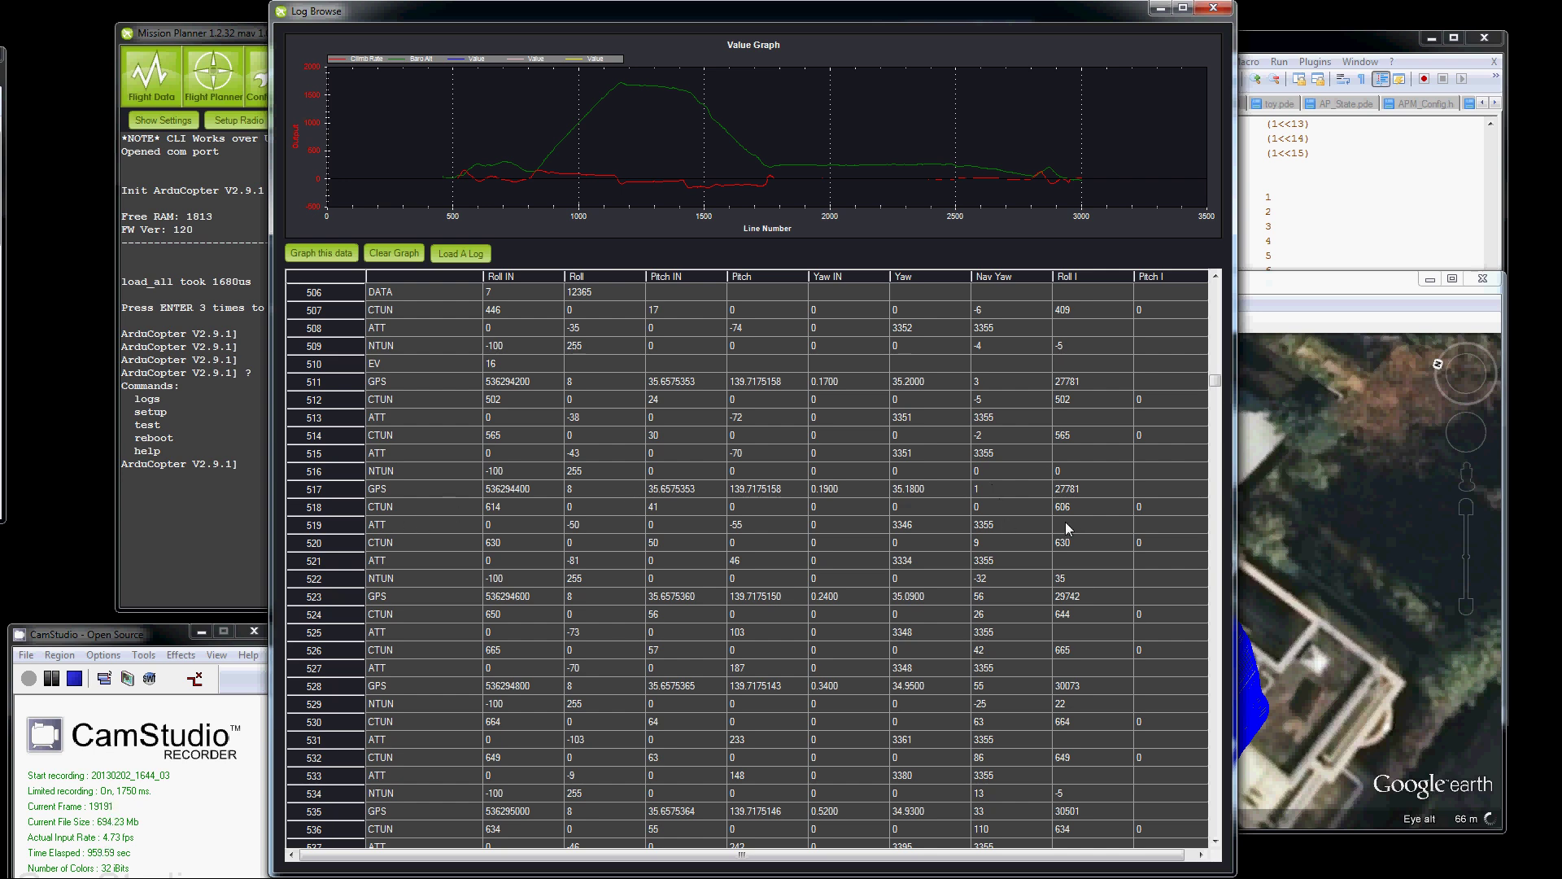
left_click(574, 488)
left_click(529, 490)
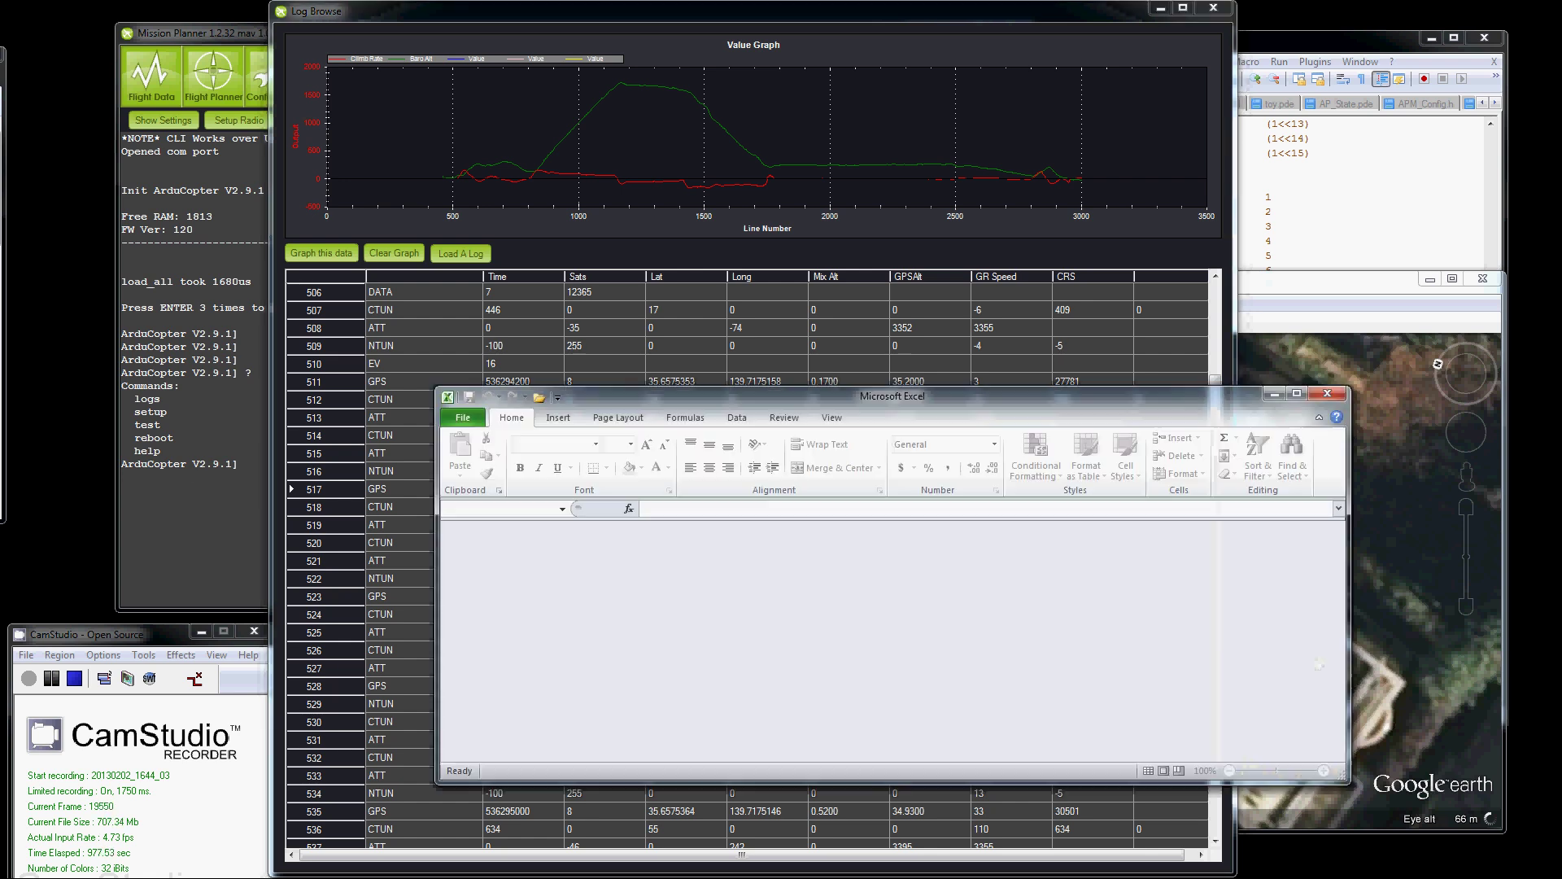
left_click_drag(947, 393, 1026, 318)
left_click(543, 343)
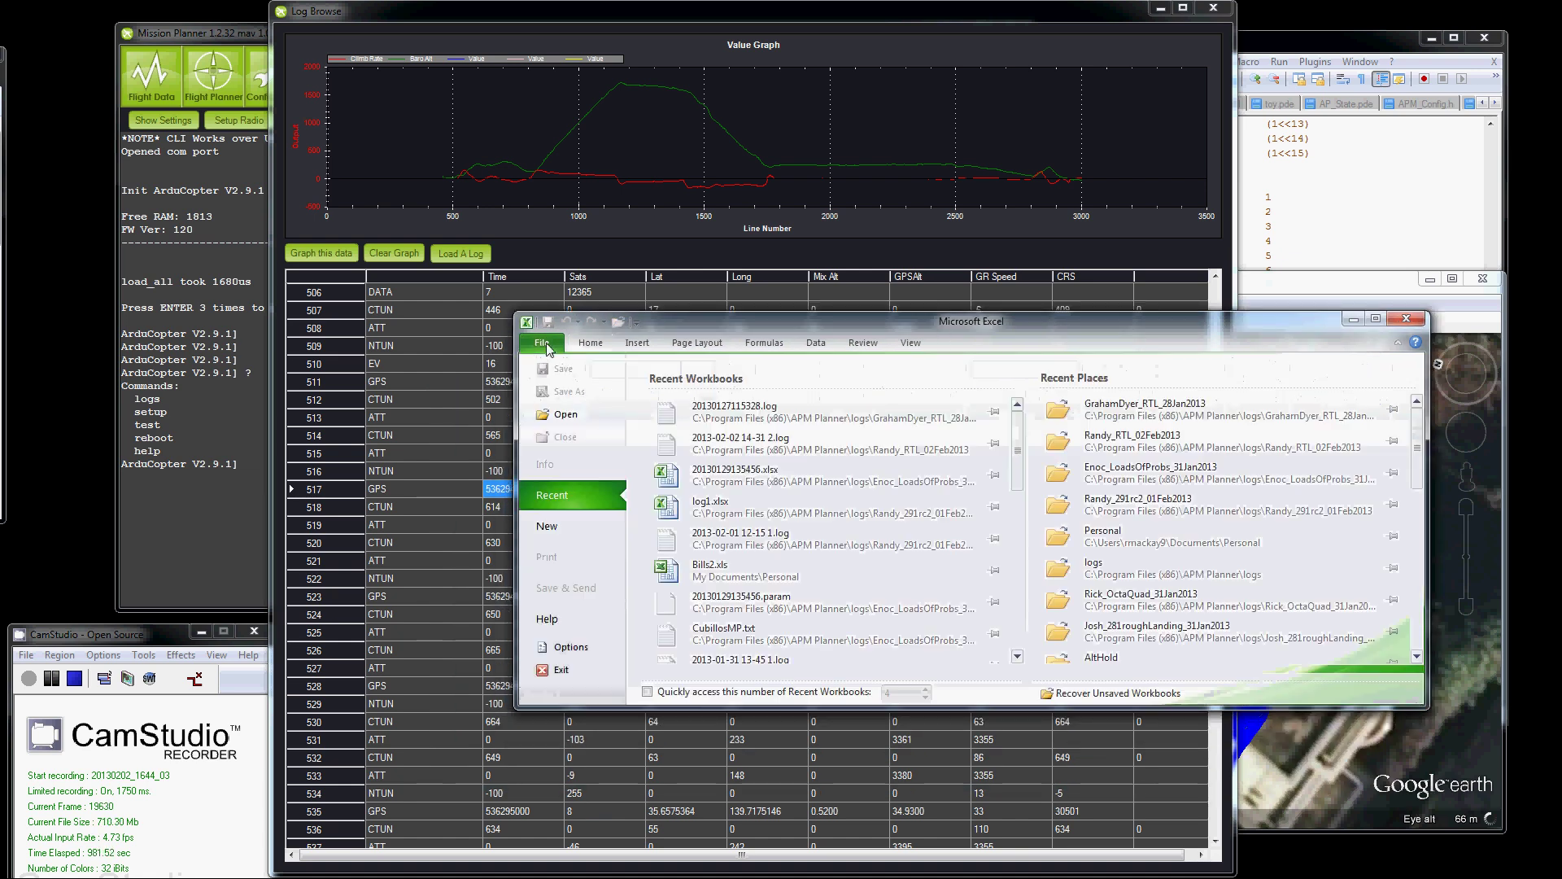
left_click(556, 414)
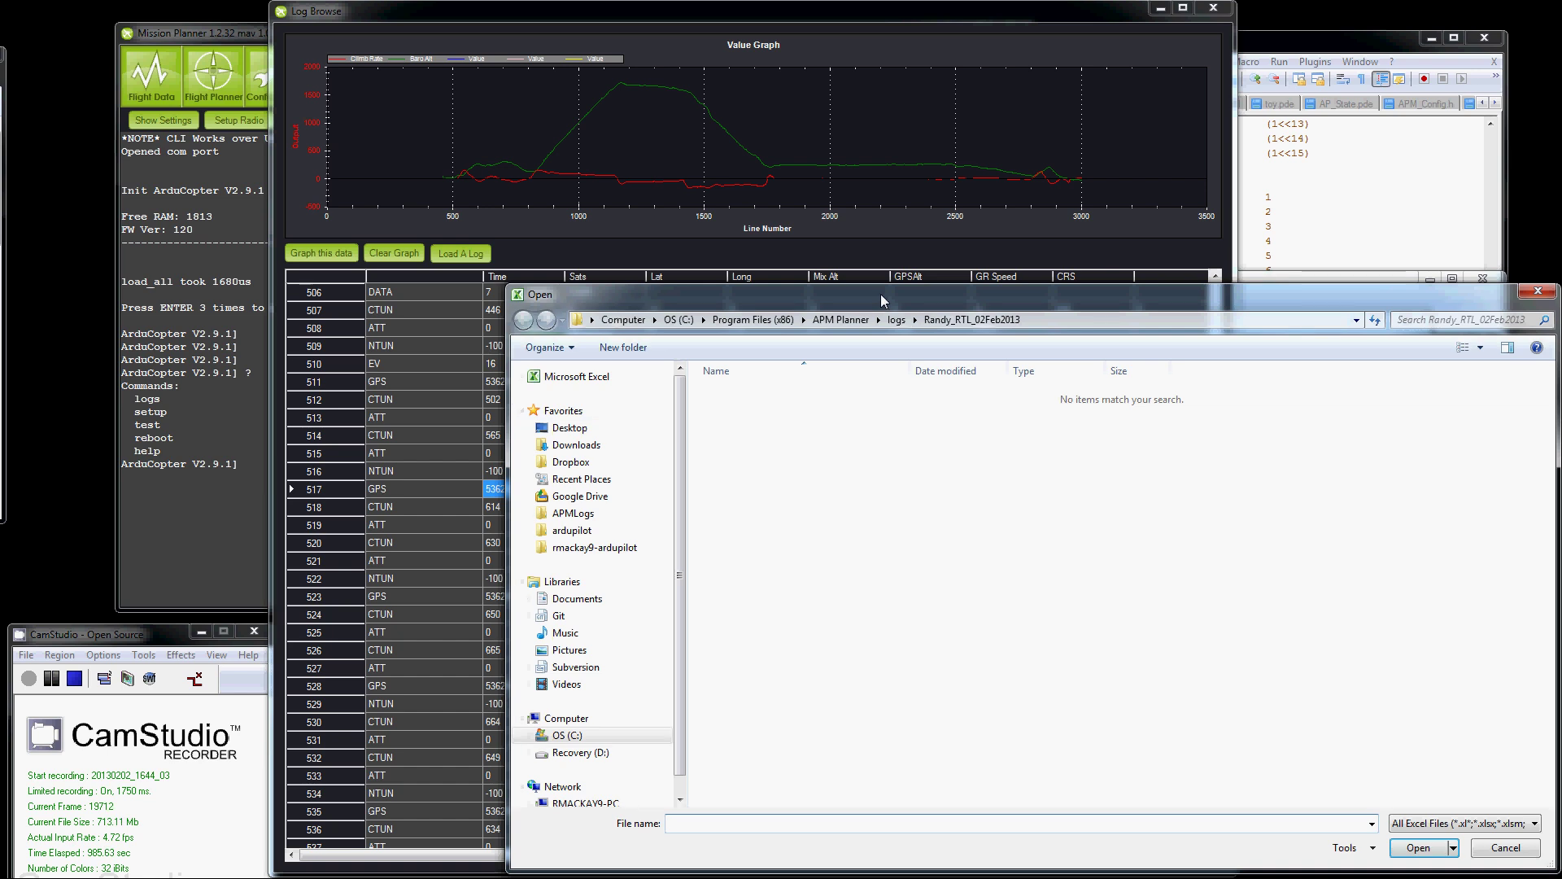
left_click(803, 246)
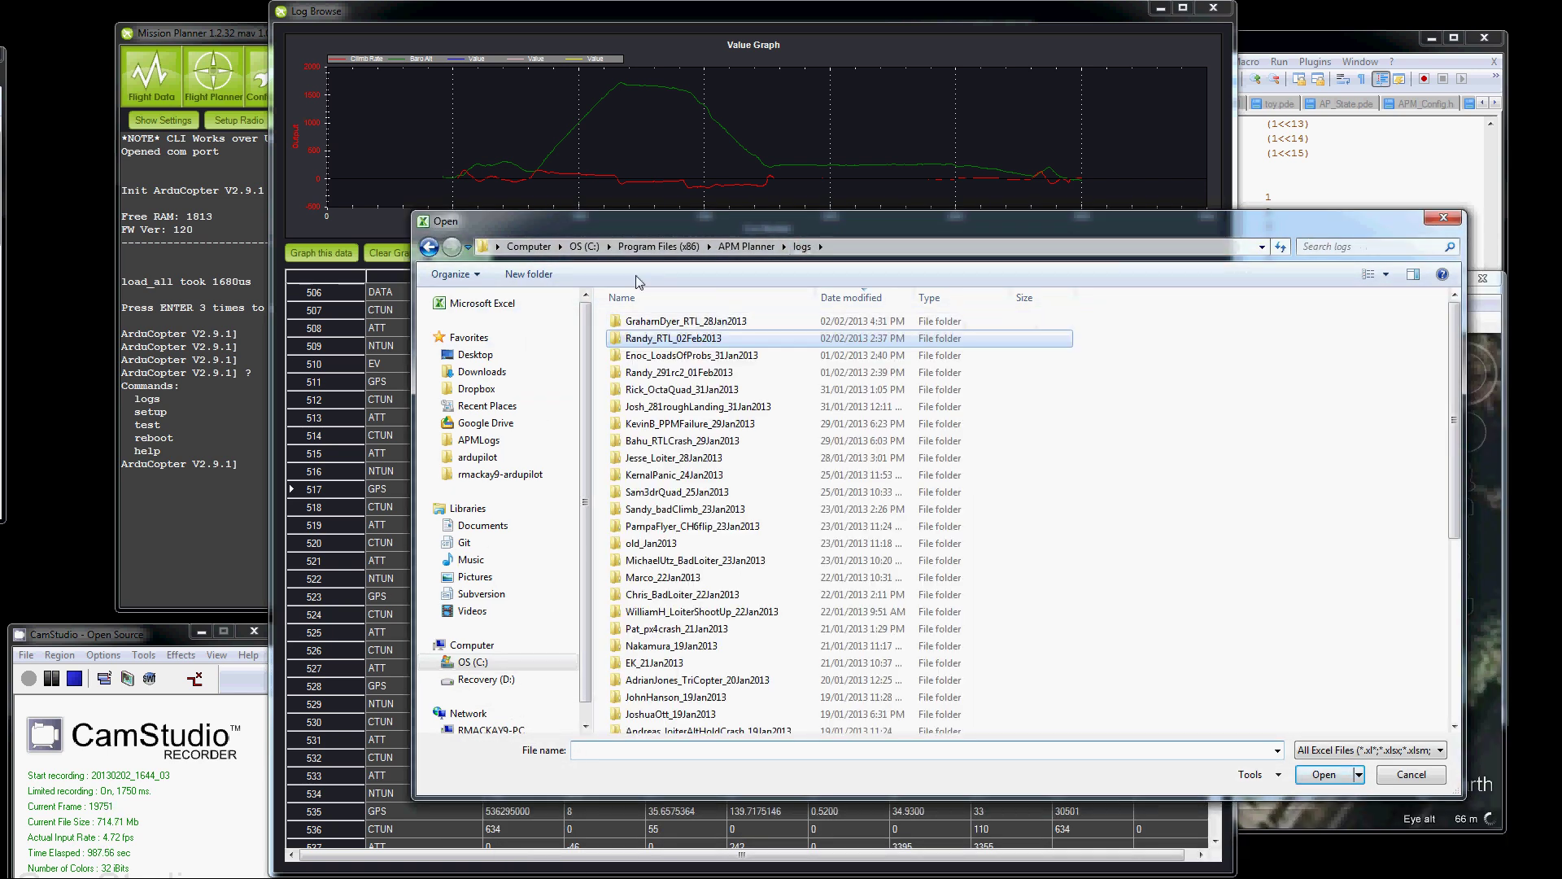
double_click(677, 342)
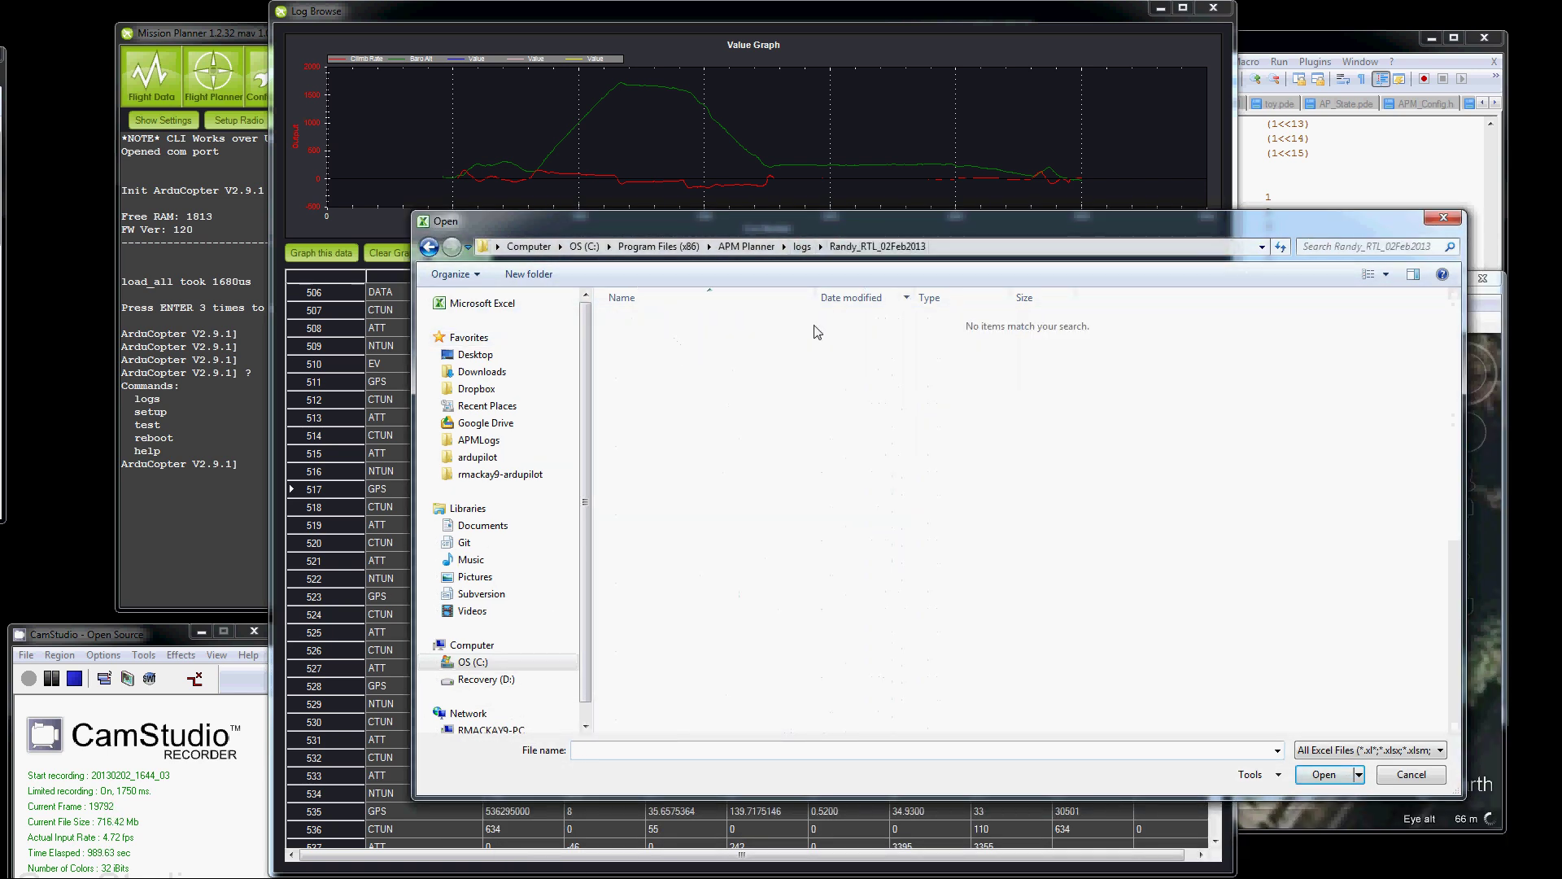
left_click(656, 750)
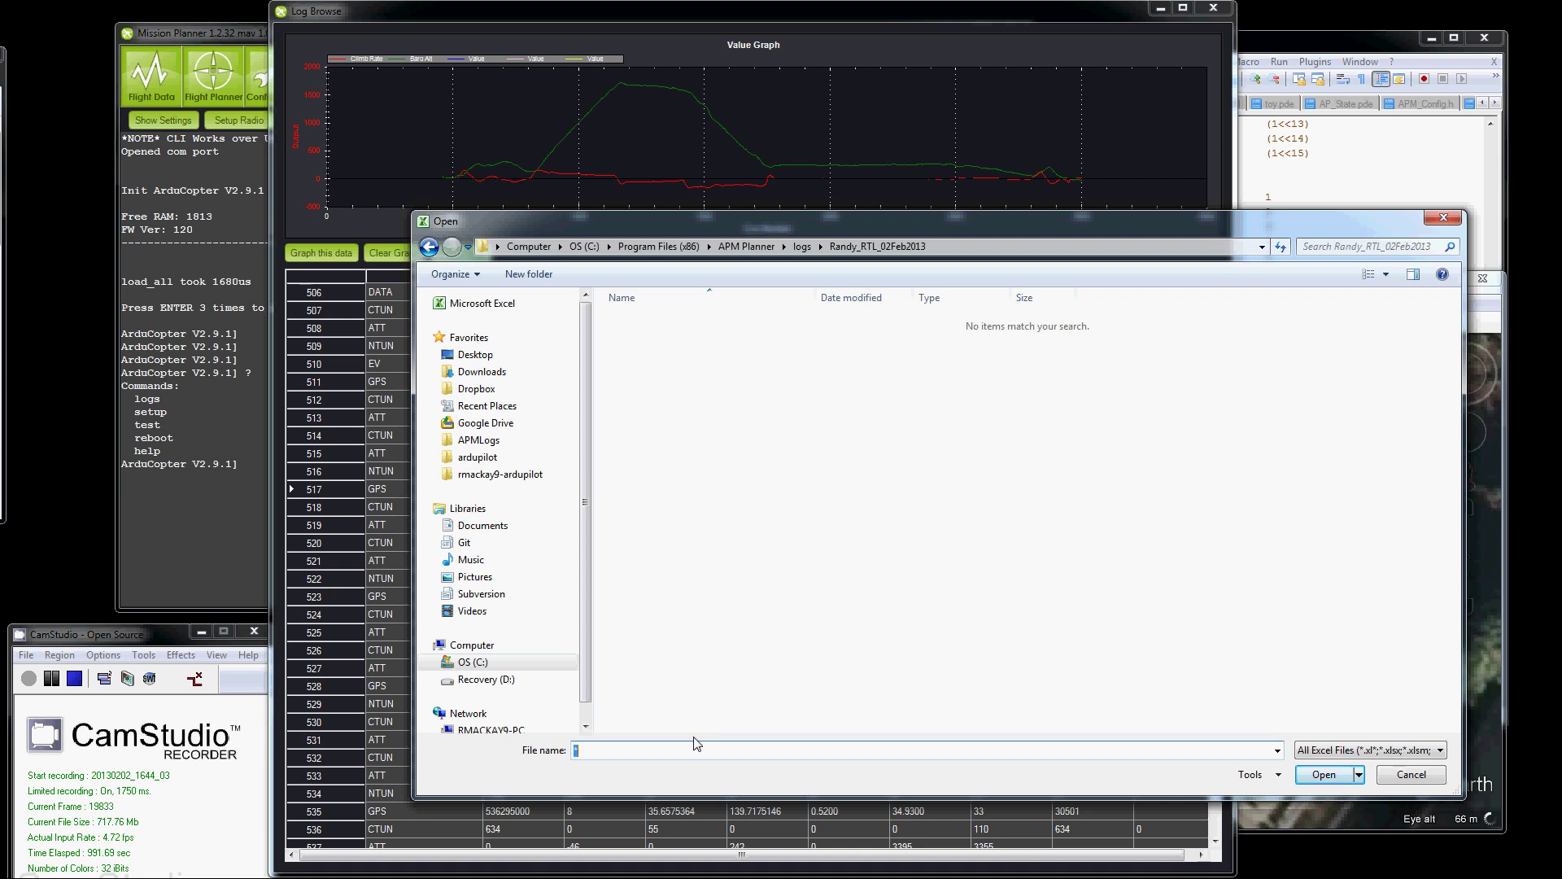
left_click(716, 390)
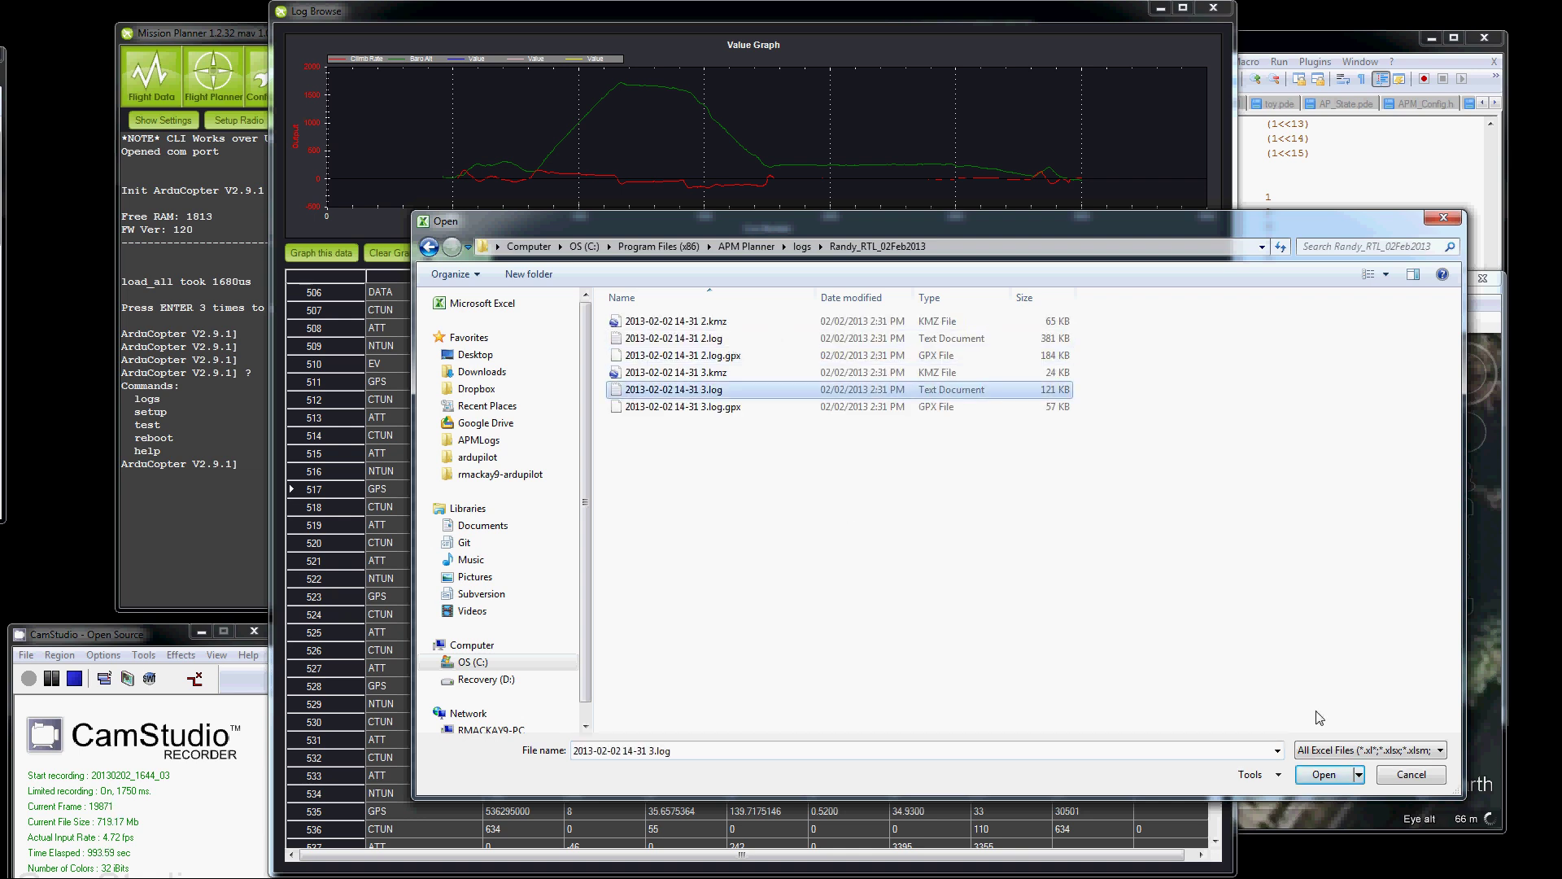
left_click(1324, 774)
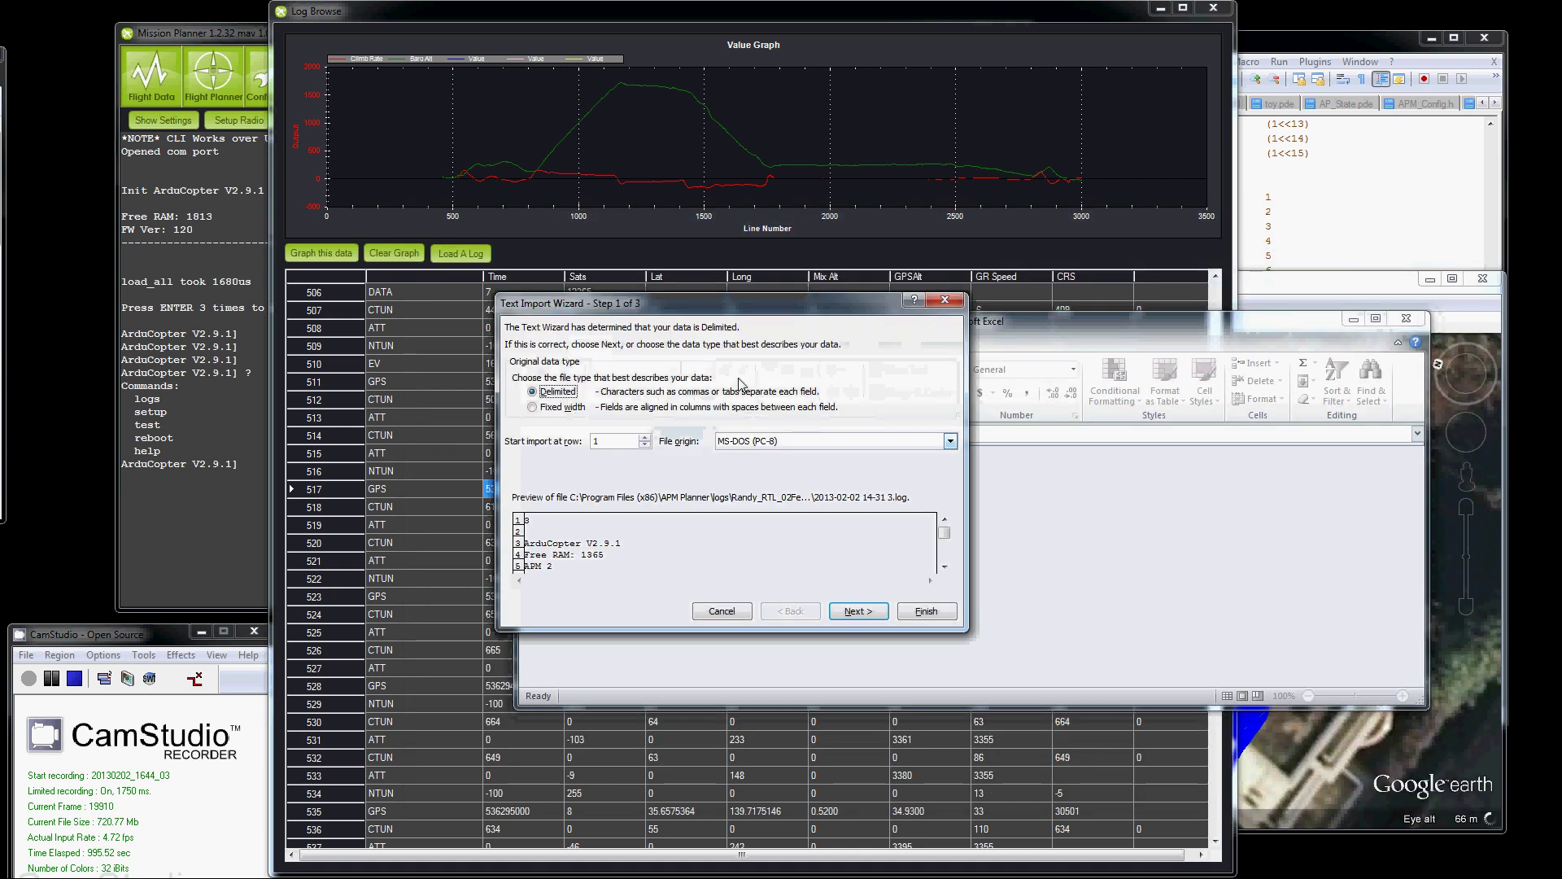
Import the log as delimited text, adding ':' as an extra delimiter.
left_click(859, 611)
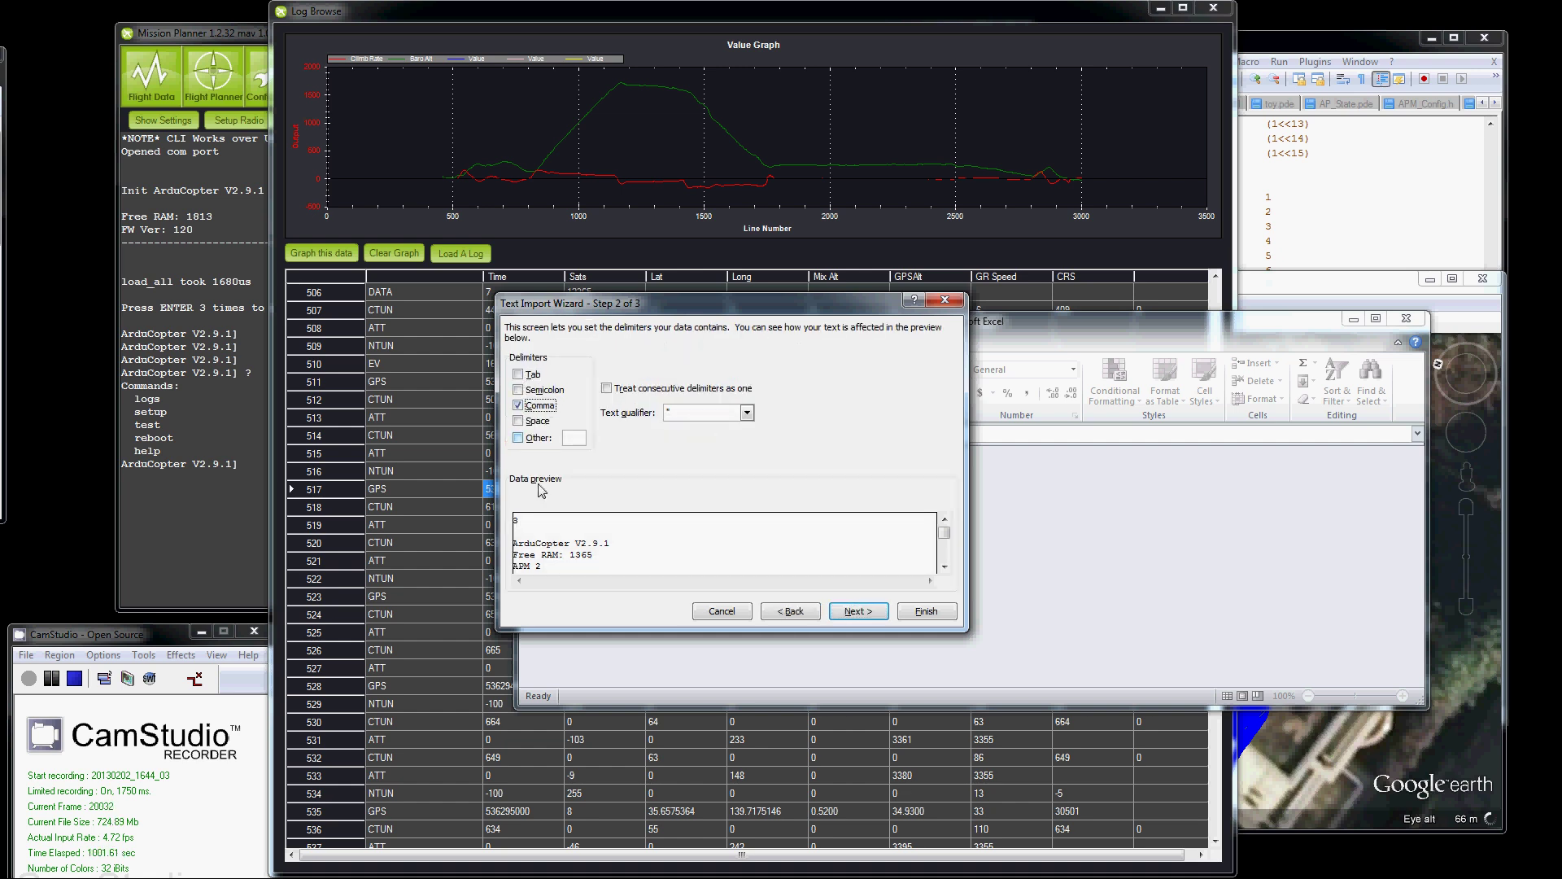
left_click(517, 439)
type(":")
left_click(858, 611)
left_click(926, 611)
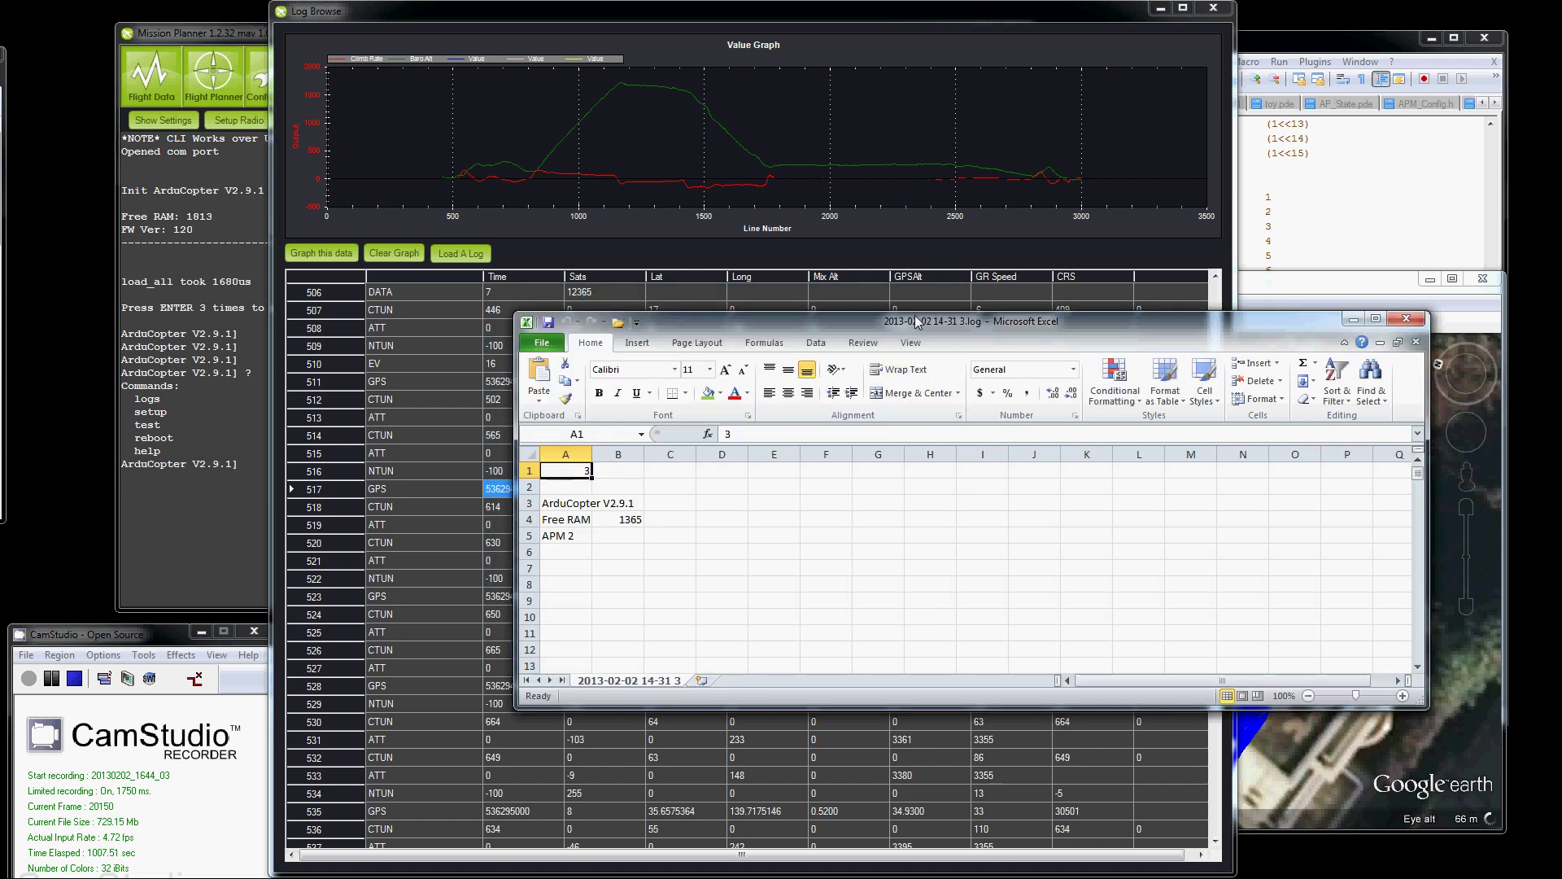
Enlarge the Excel window and scroll down to the MOD STABILIZE 560 row at 355.
left_click_drag(917, 312, 917, 127)
left_click(774, 384)
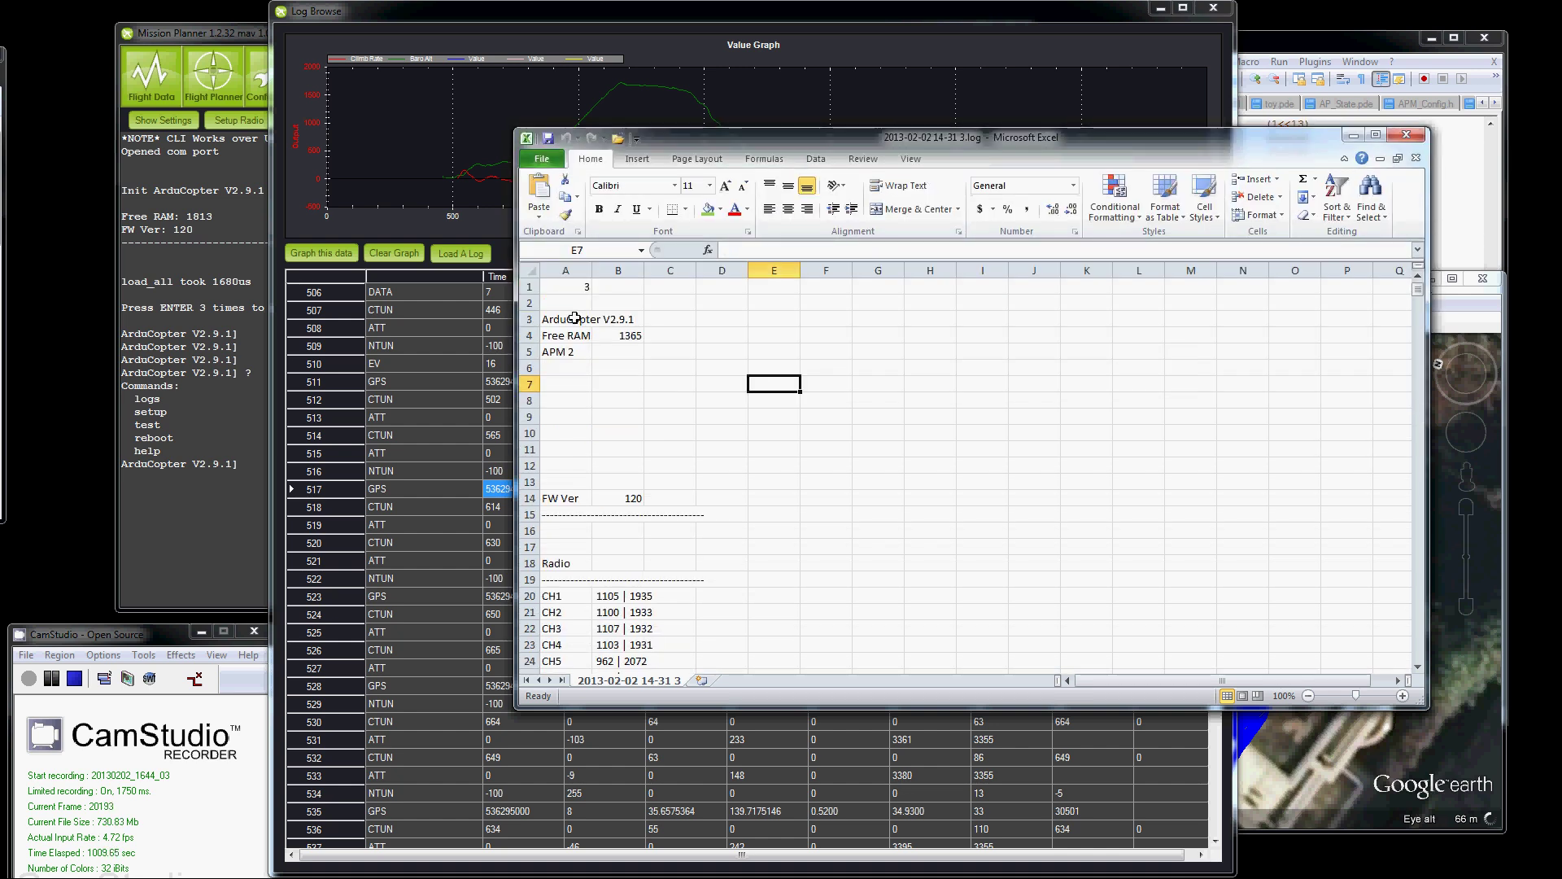
scroll(607, 411, "down", 16)
scroll(606, 411, "down", 20)
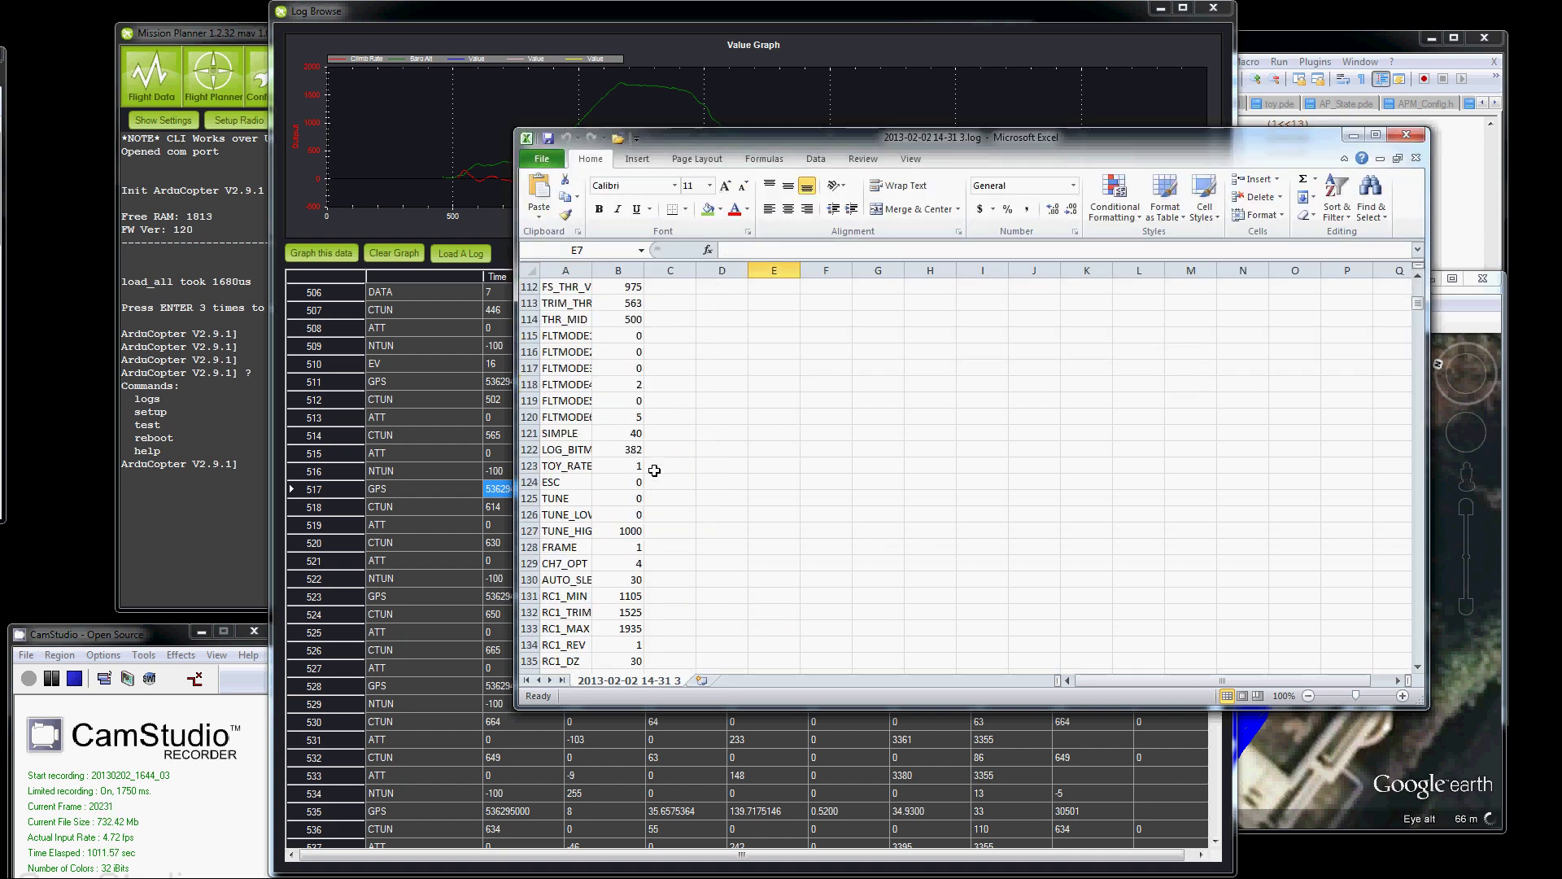
scroll(650, 468, "down", 20)
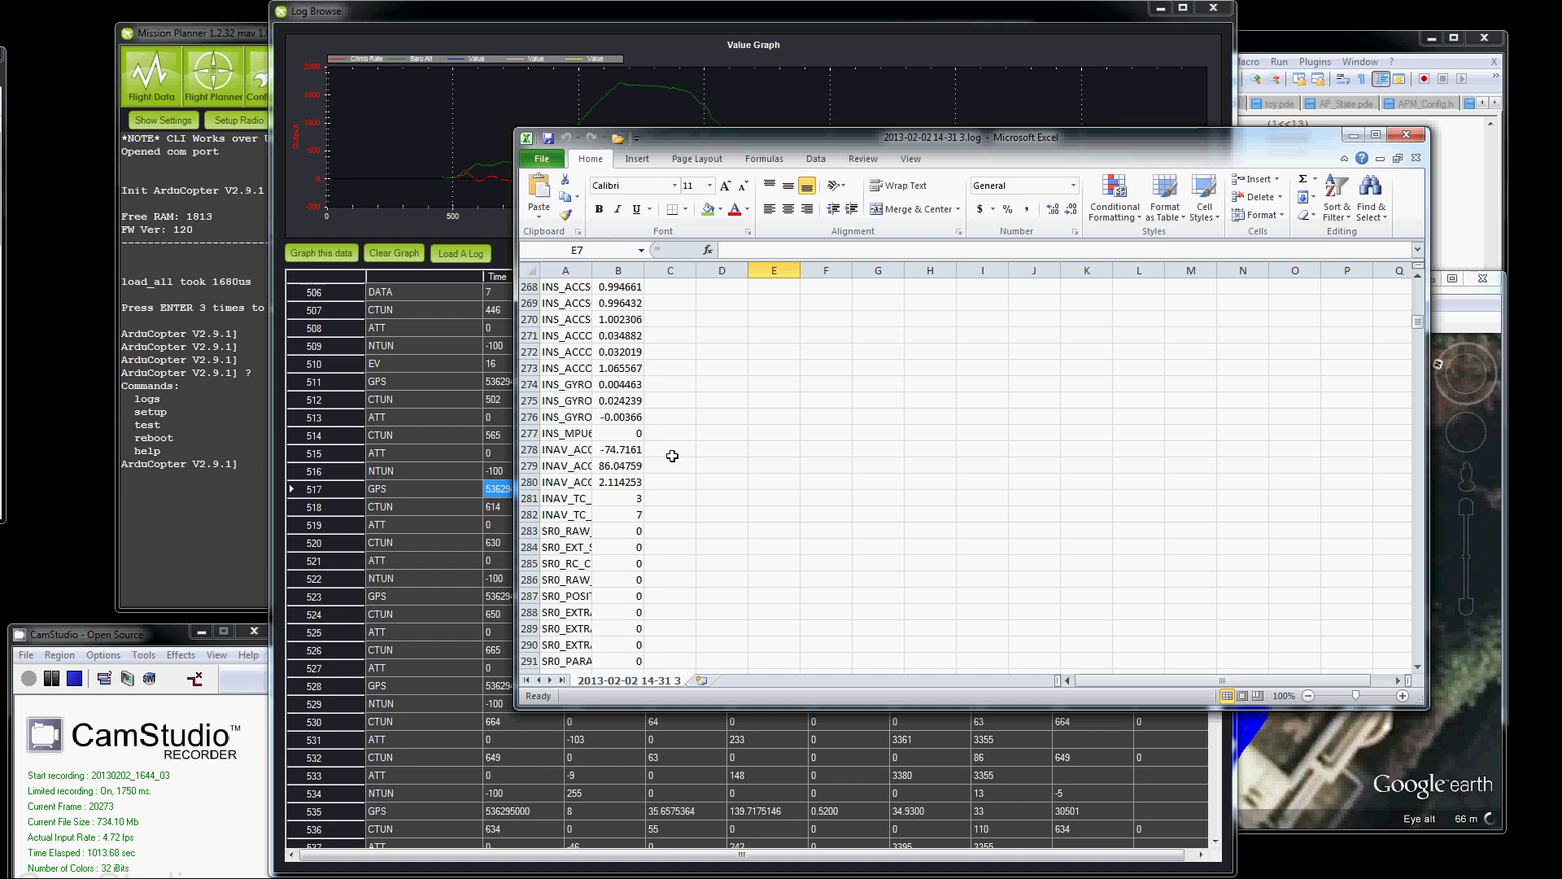
scroll(679, 460, "down", 9)
Select row 355 and turn on Data > Filter for the sheet.
left_click(527, 384)
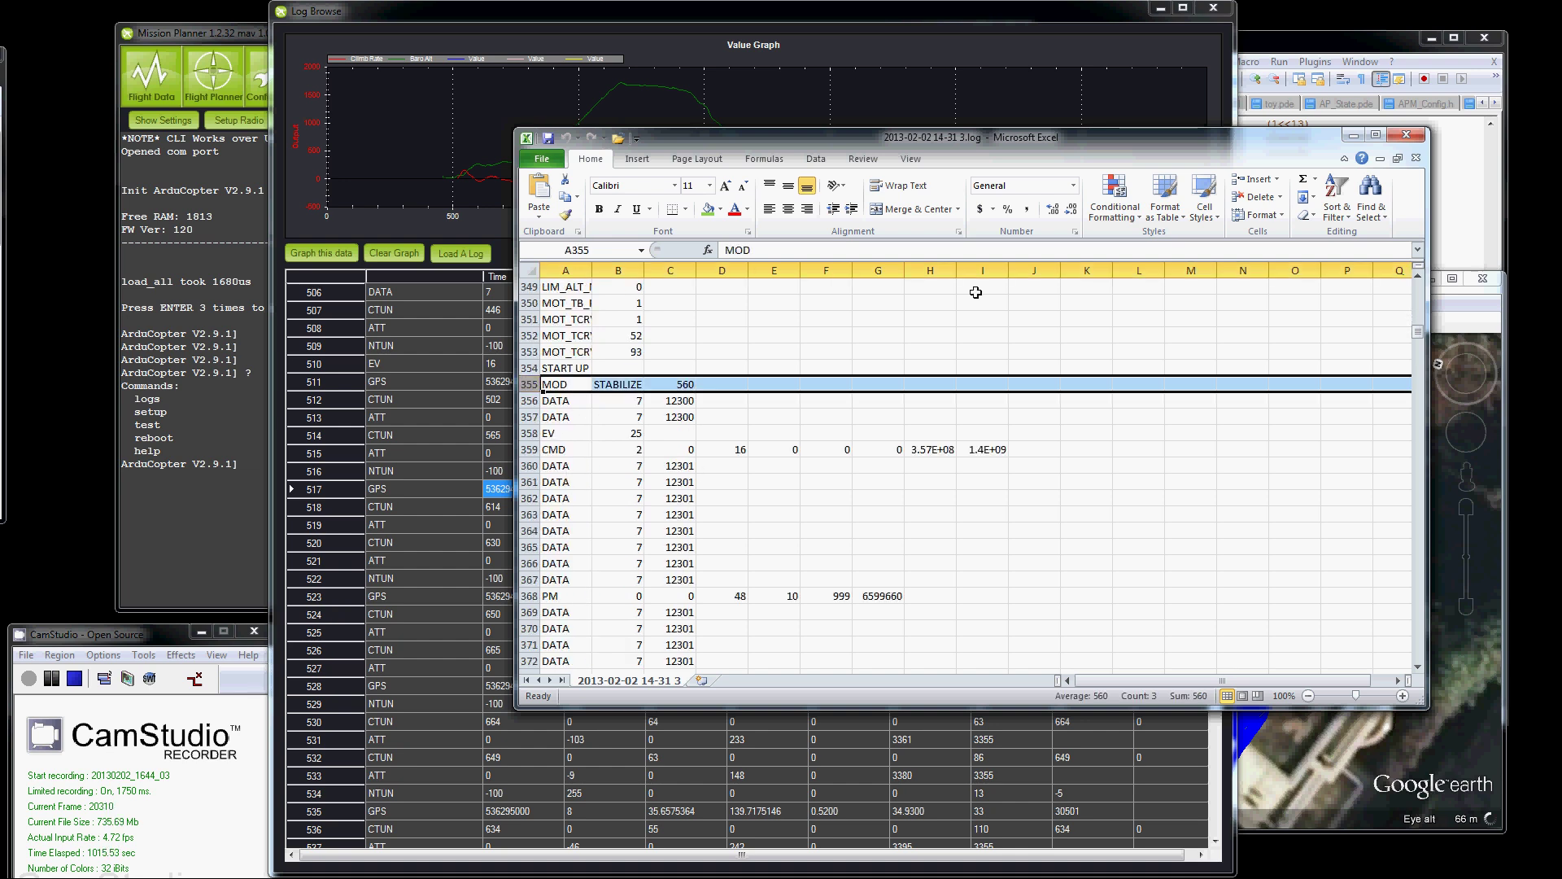
left_click(815, 159)
left_click(941, 192)
left_click(740, 481)
left_click(543, 368)
left_click(542, 385)
Filter column A to MOD only, leaving 5 of 2649 records.
left_click(583, 384)
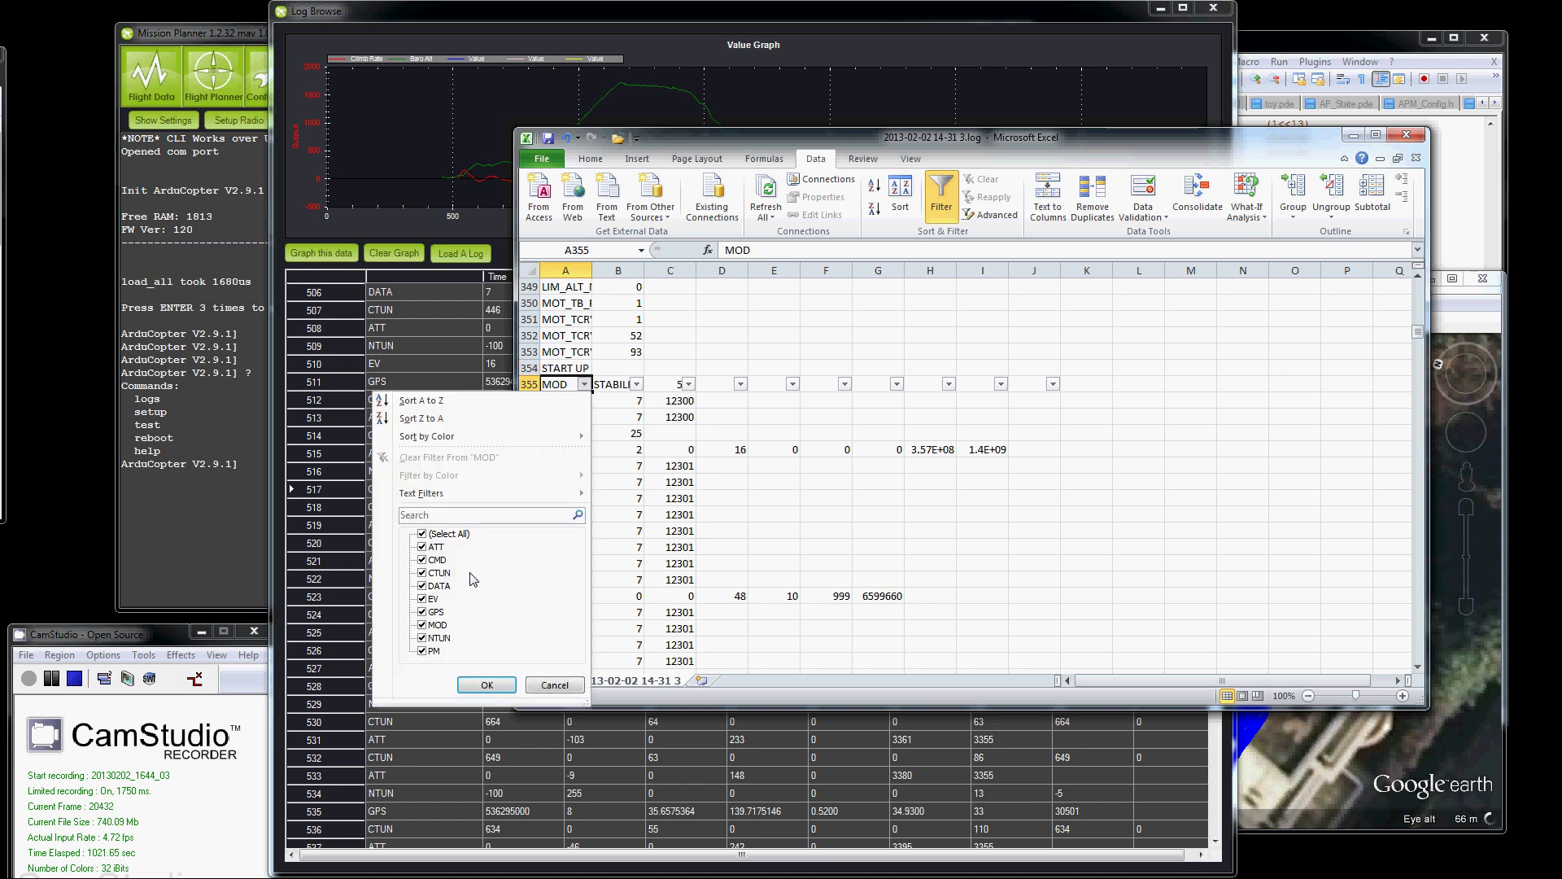
left_click(423, 534)
left_click(423, 625)
left_click(487, 684)
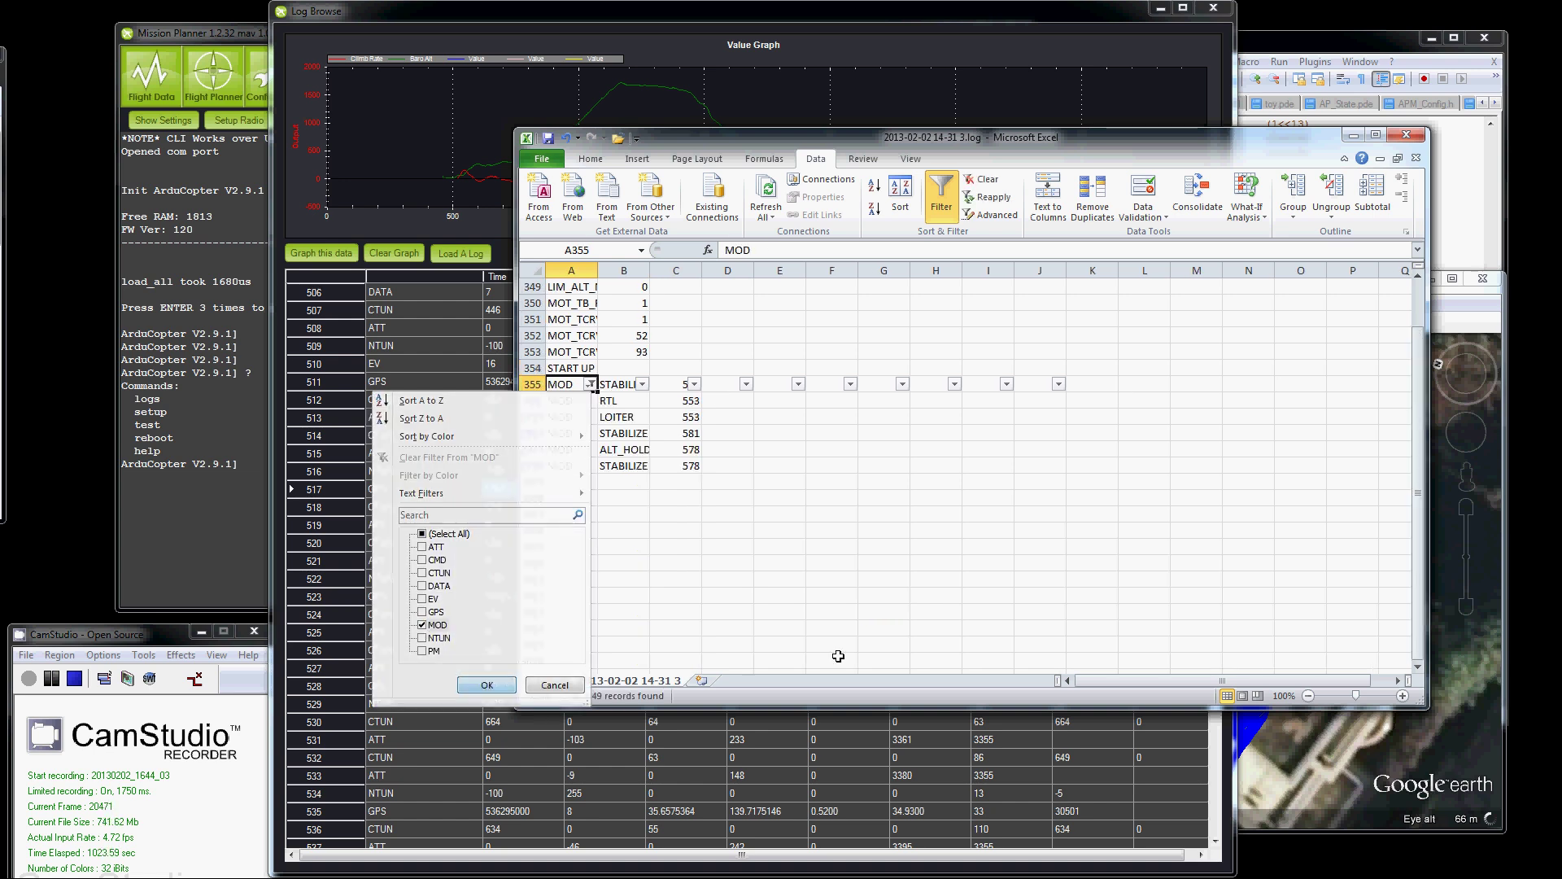
left_click(624, 466)
left_click_drag(692, 139, 870, 181)
Arrange the windows and check the RTL entry at row 802 and LOITER at row 1739.
left_click_drag(786, 12, 603, 11)
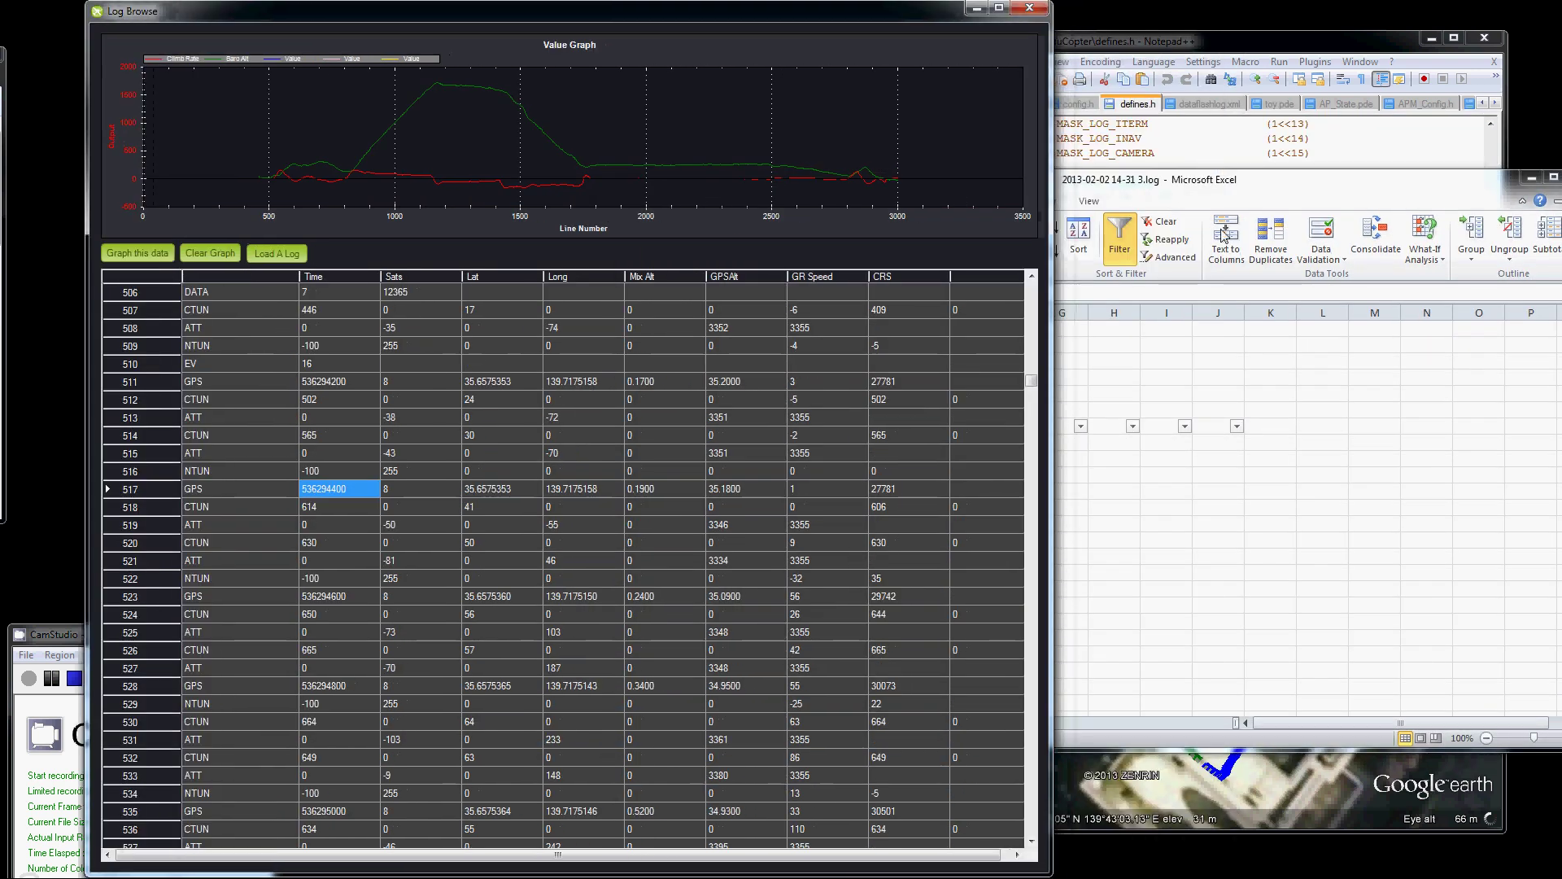
left_click(880, 178)
left_click(787, 445)
left_click(813, 460)
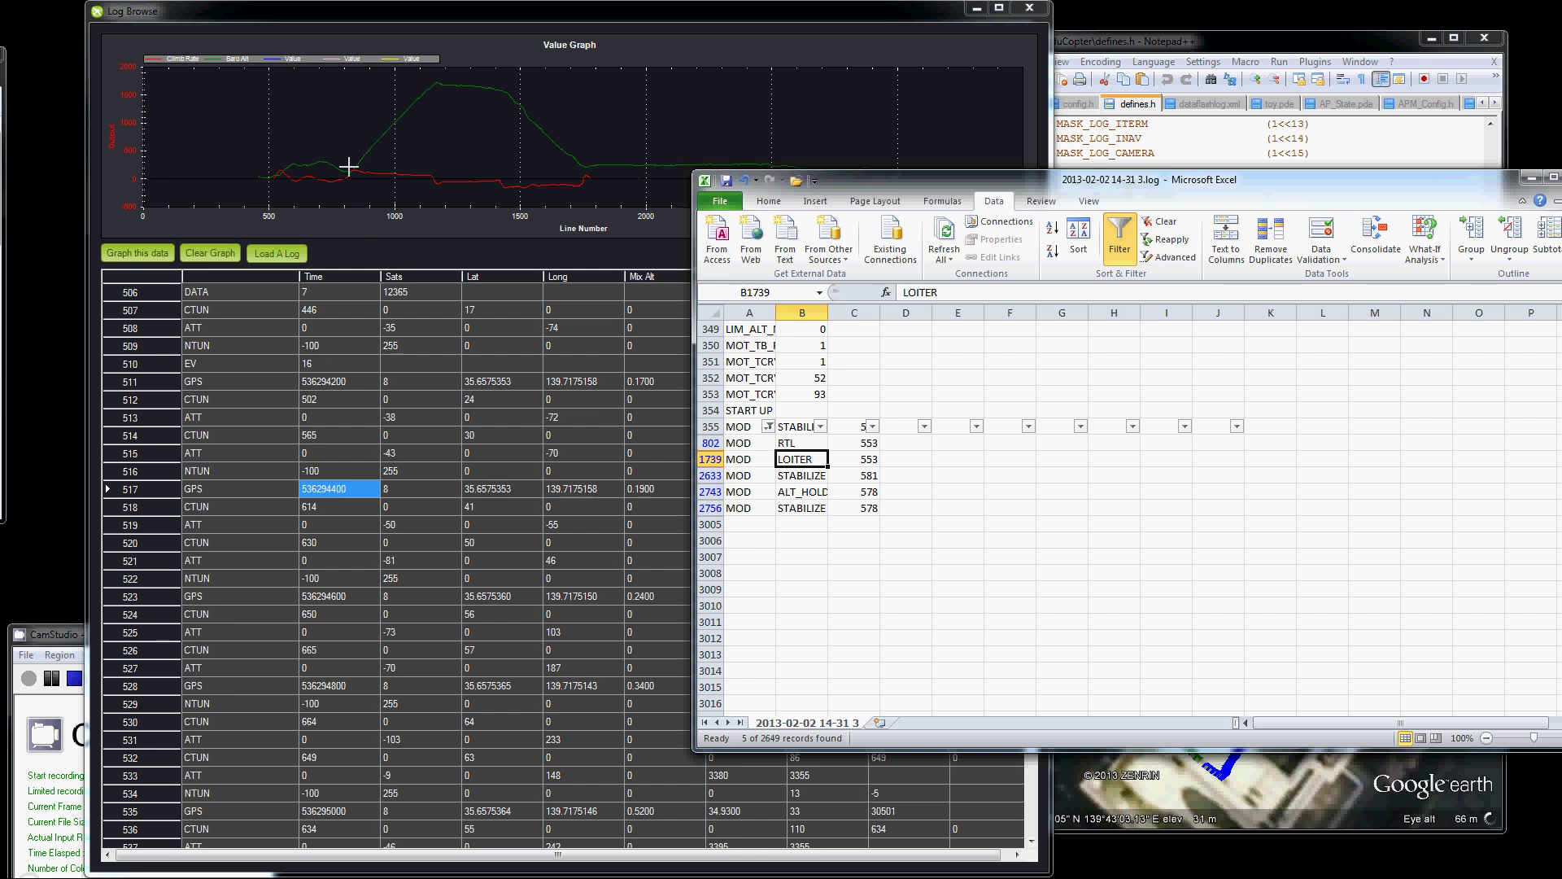
left_click(326, 488)
scroll(350, 589, "down", 10)
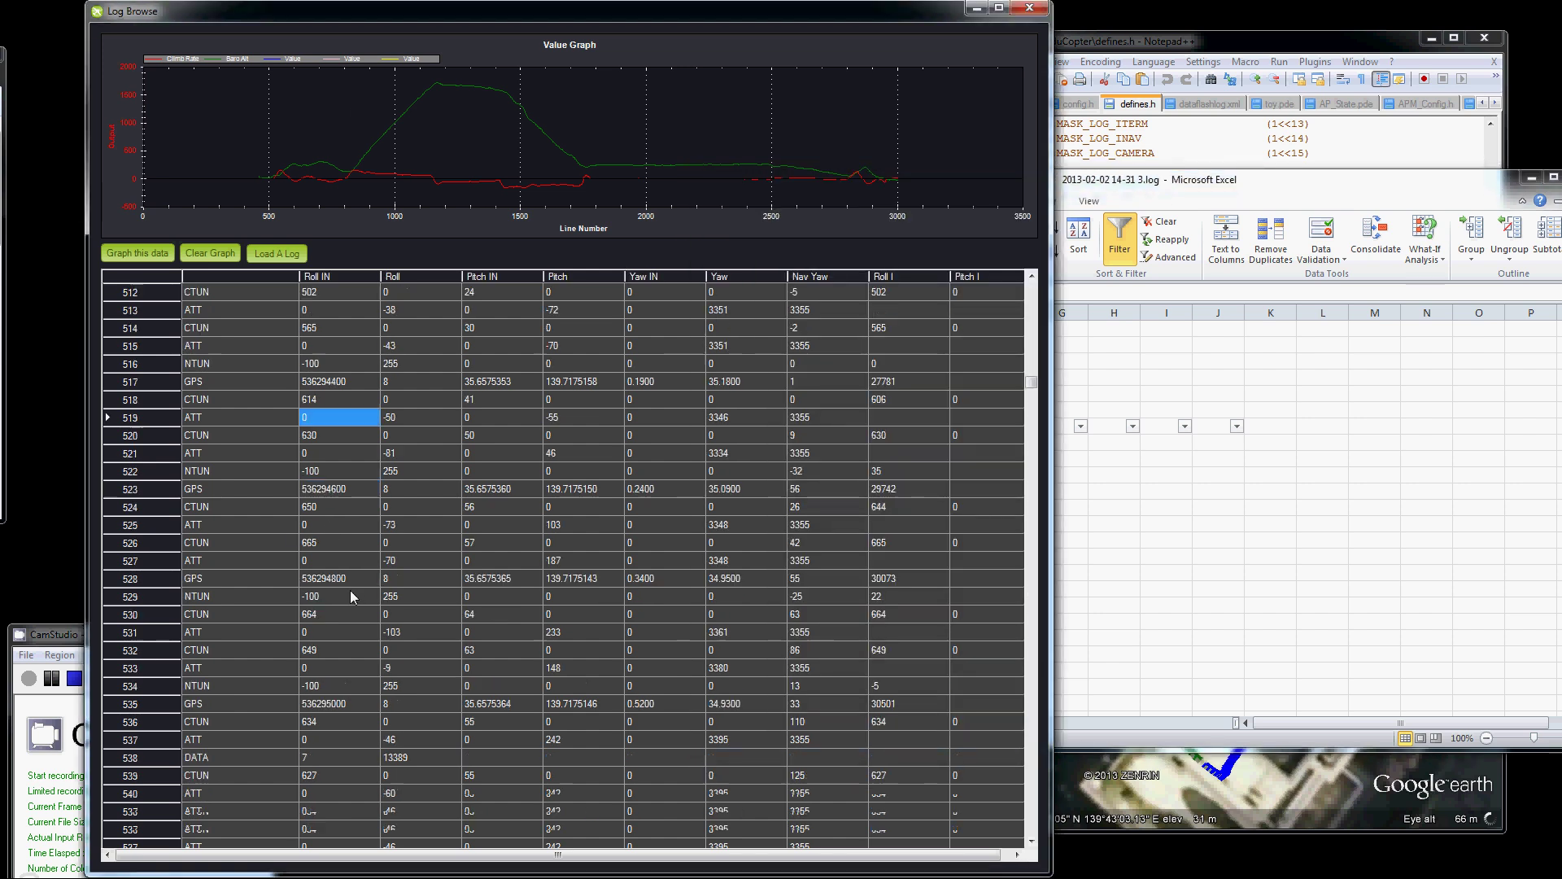
scroll(349, 598, "down", 17)
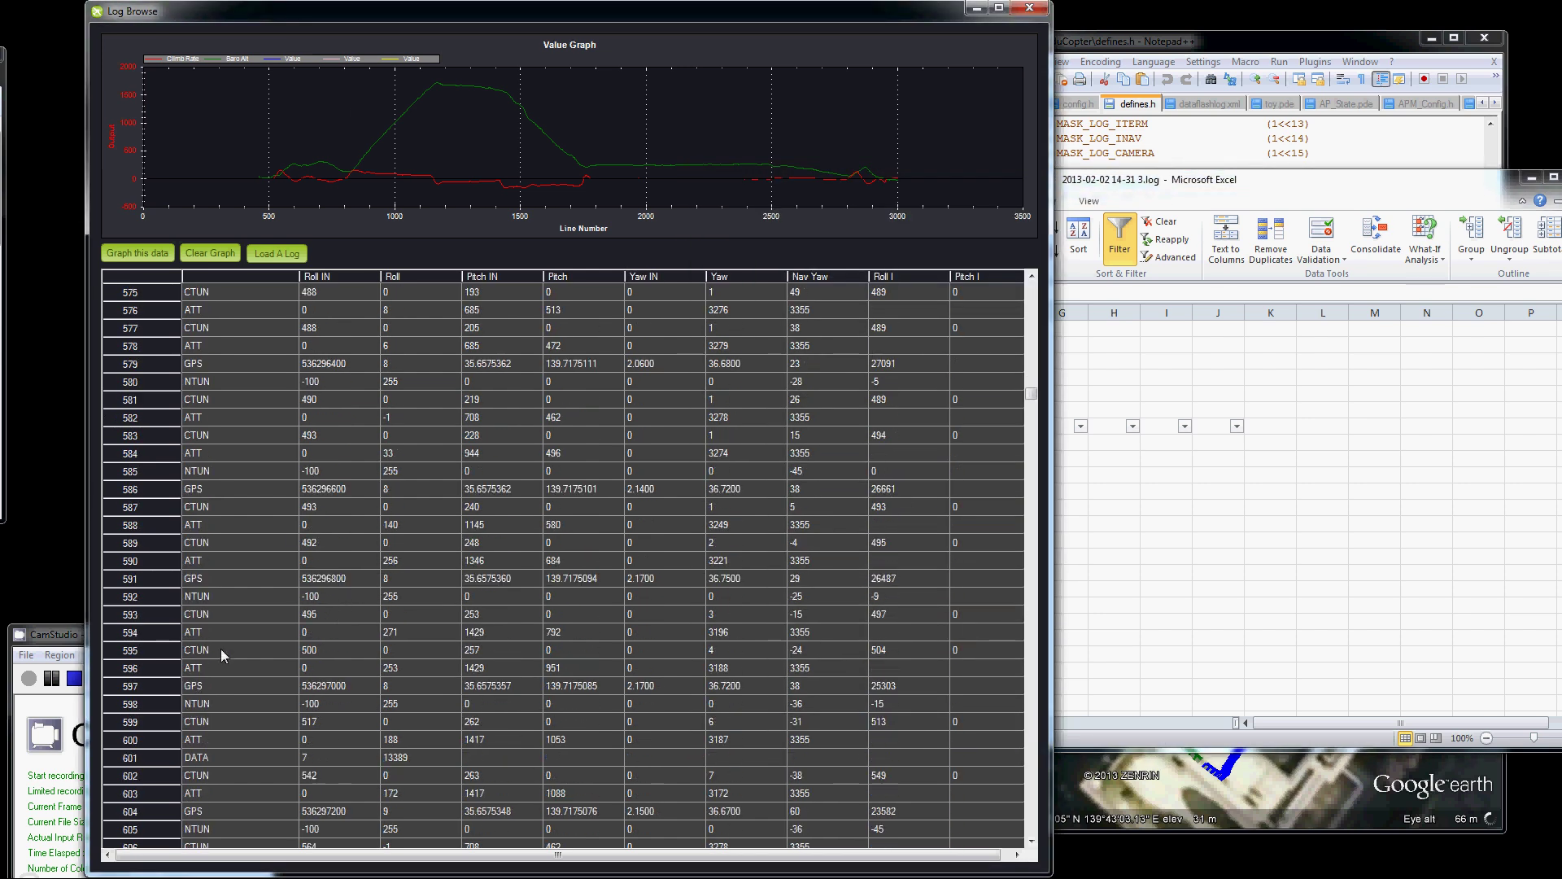
scroll(228, 655, "up", 16)
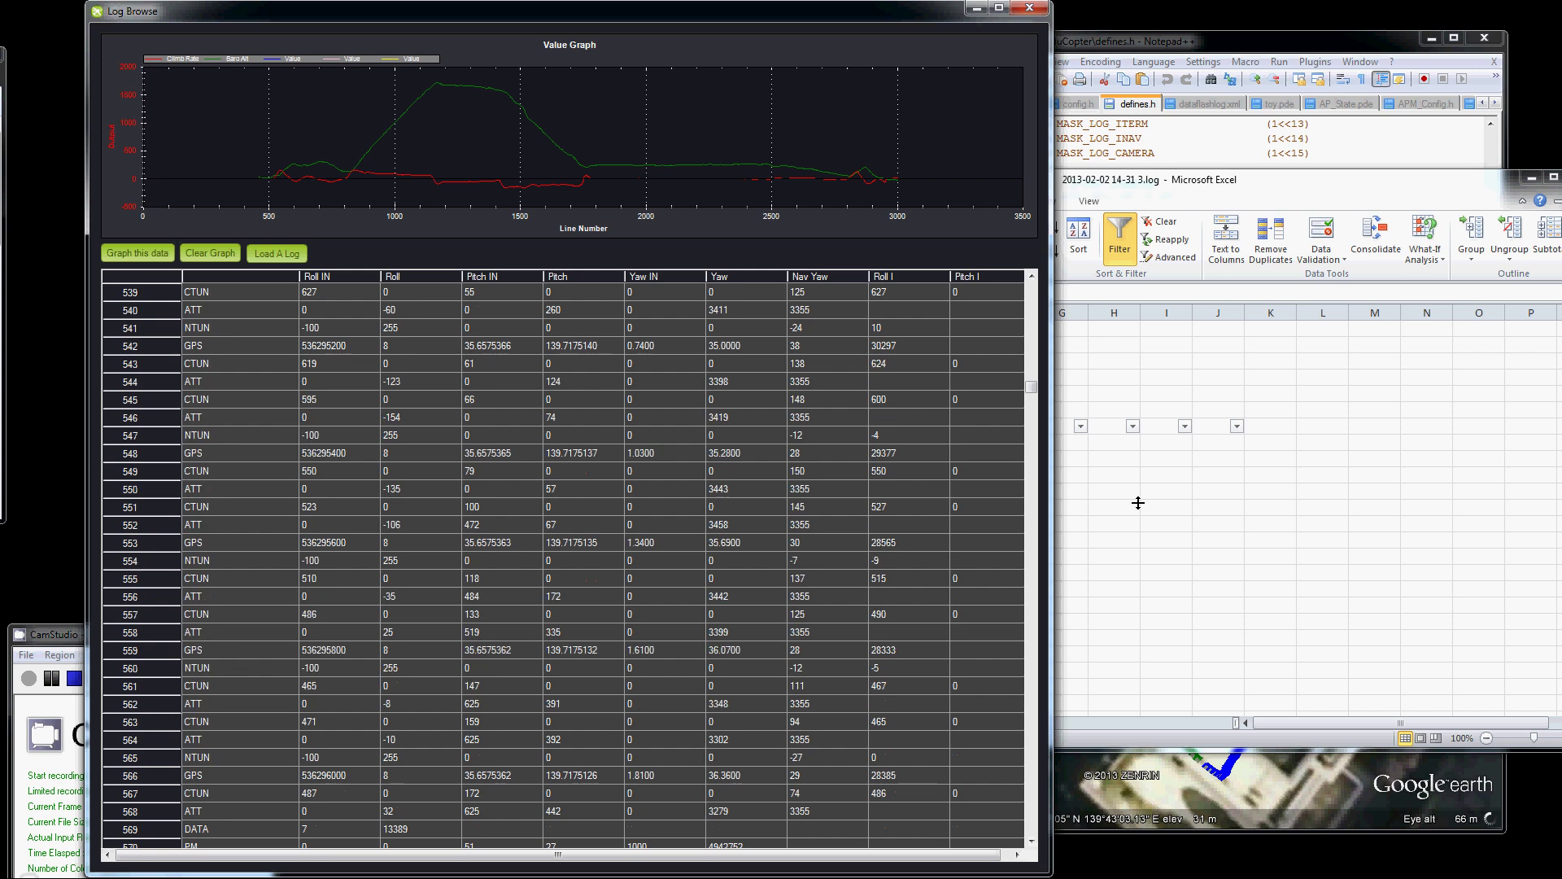
Select the MOD, RTL and 553 cells of row 802, then zoom the graph to lines 800–1800.
left_click(1068, 525)
left_click(801, 446)
left_click(735, 444)
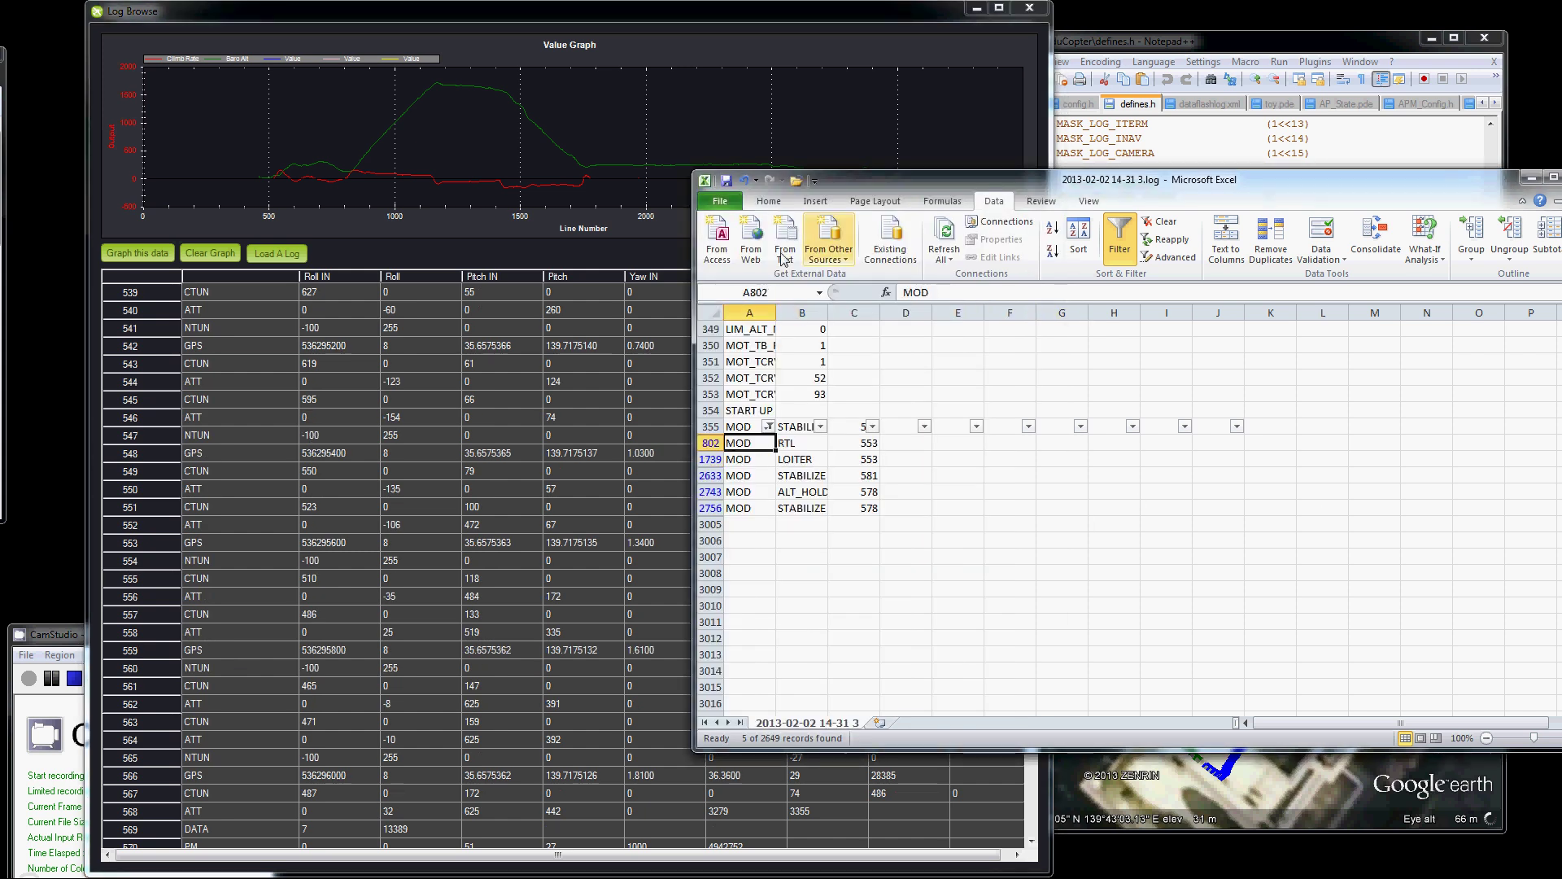
left_click(738, 460)
left_click(738, 444)
left_click_drag(847, 448, 737, 446)
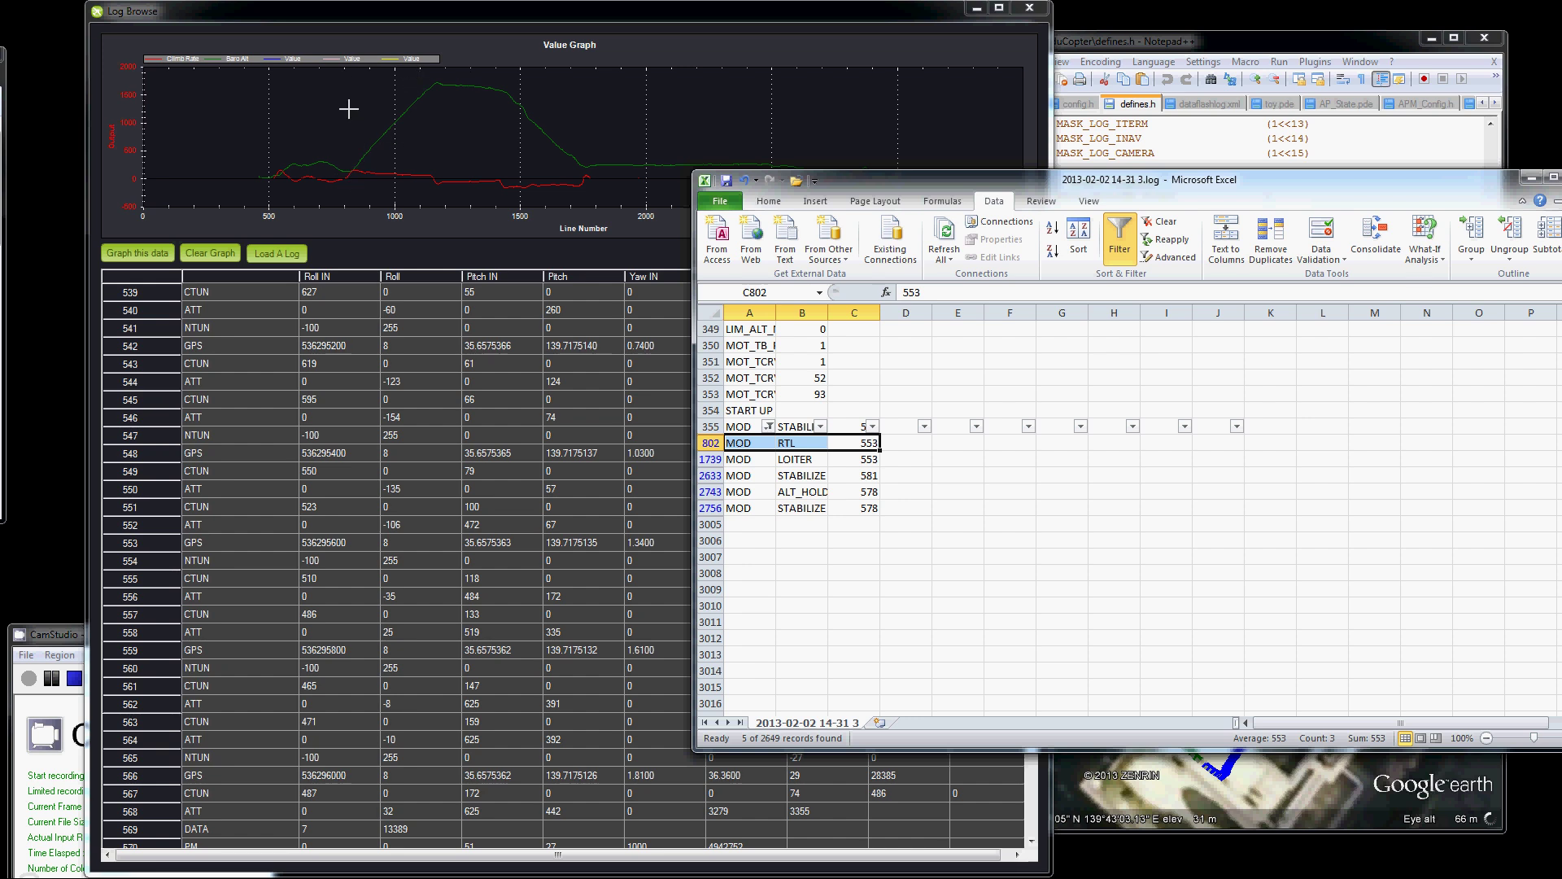
left_click_drag(345, 75, 616, 197)
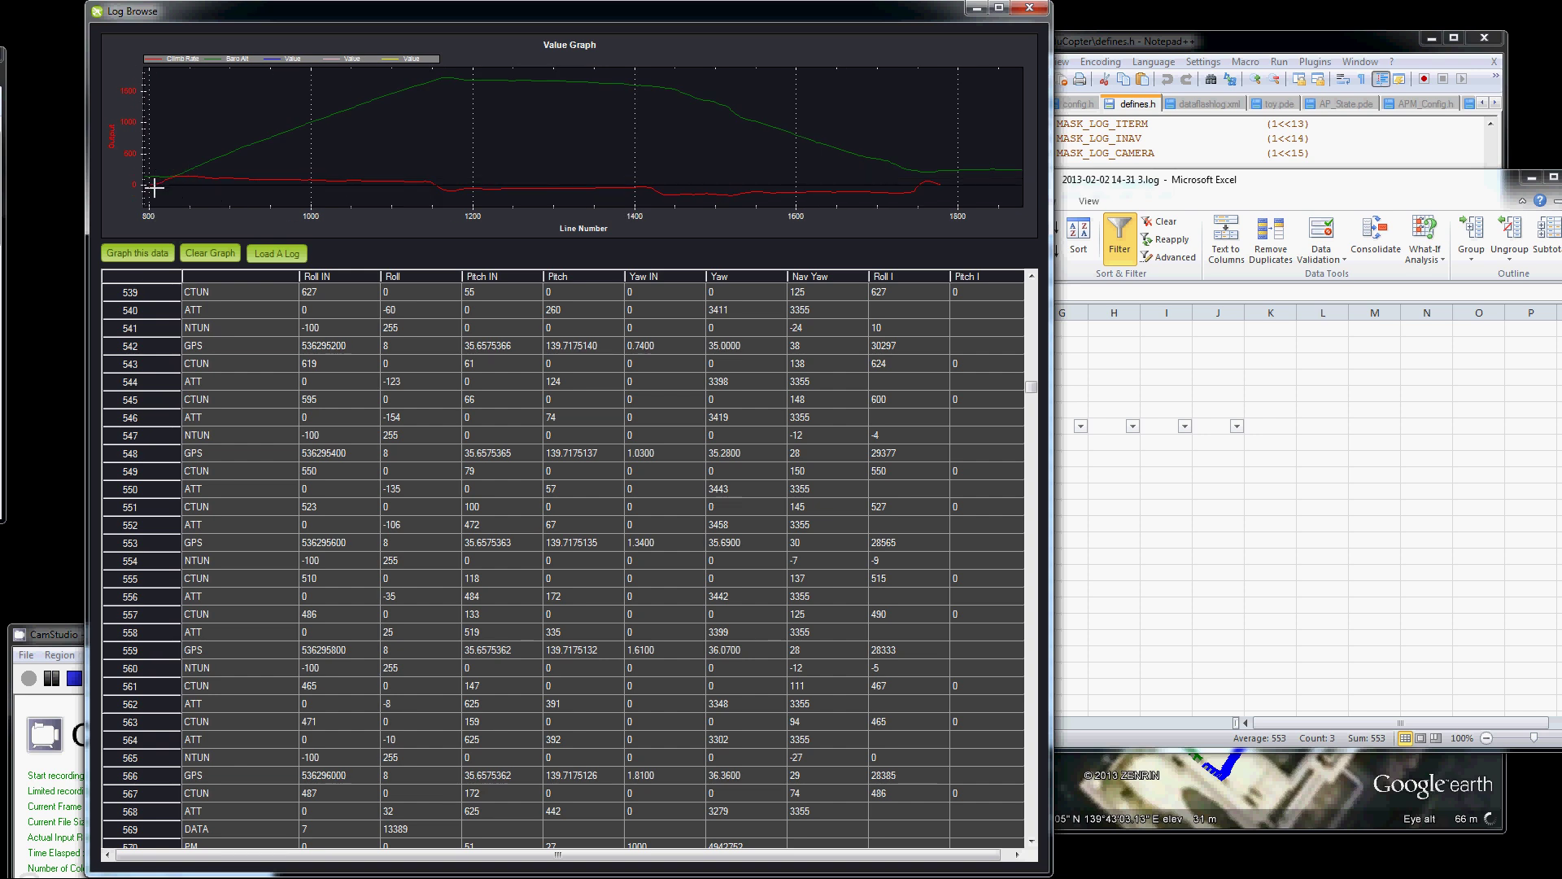
Show the CTUN field labels and check the Thr IN value at row 595.
left_click(271, 543)
scroll(275, 560, "down", 13)
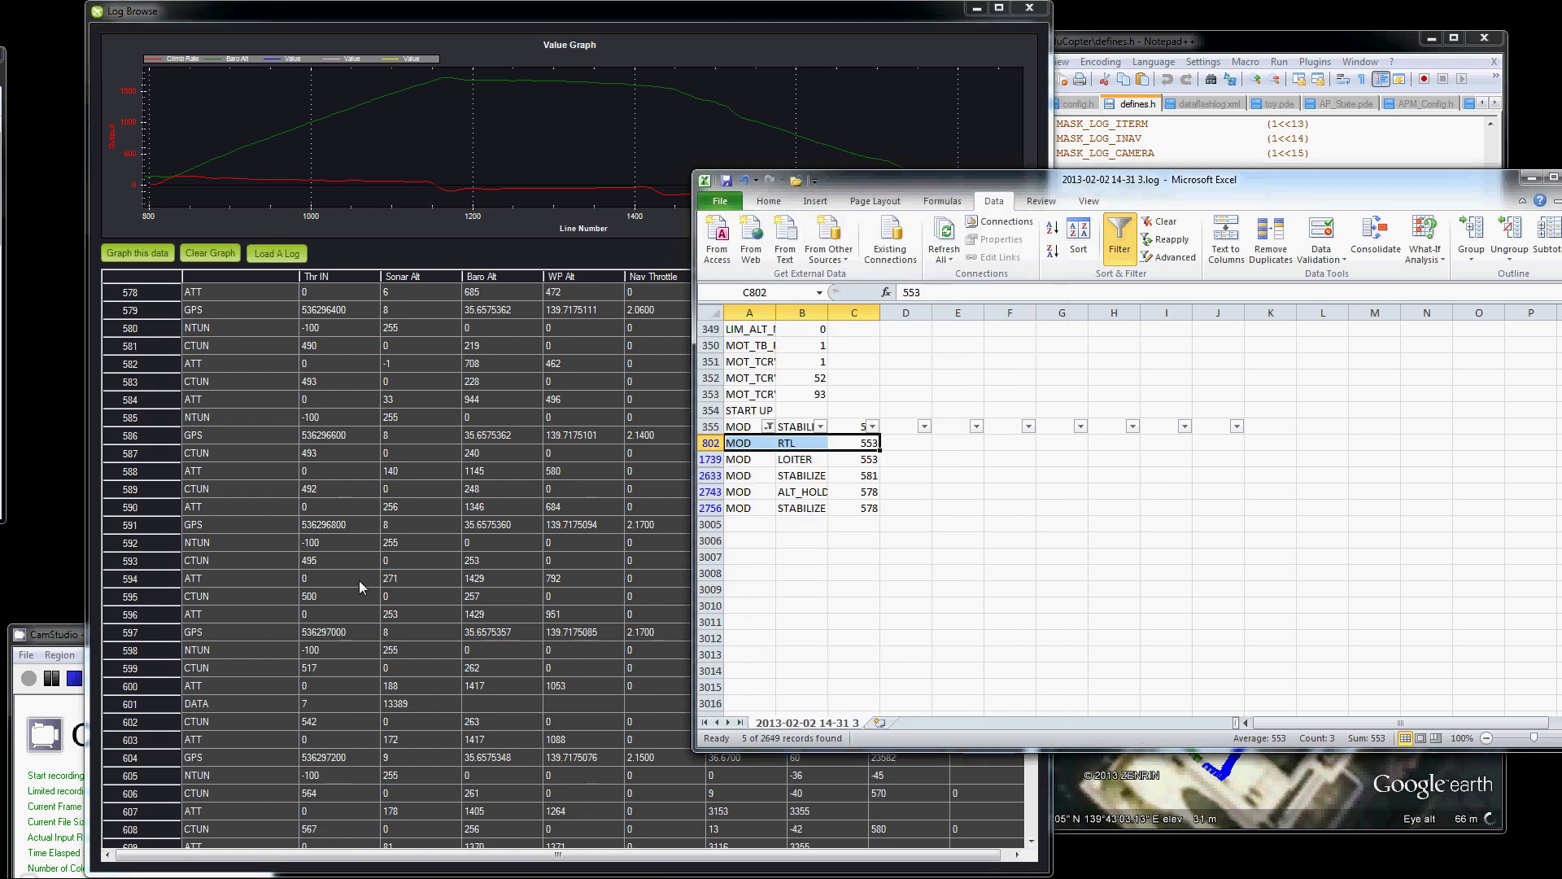
left_click(325, 596)
scroll(272, 620, "down", 20)
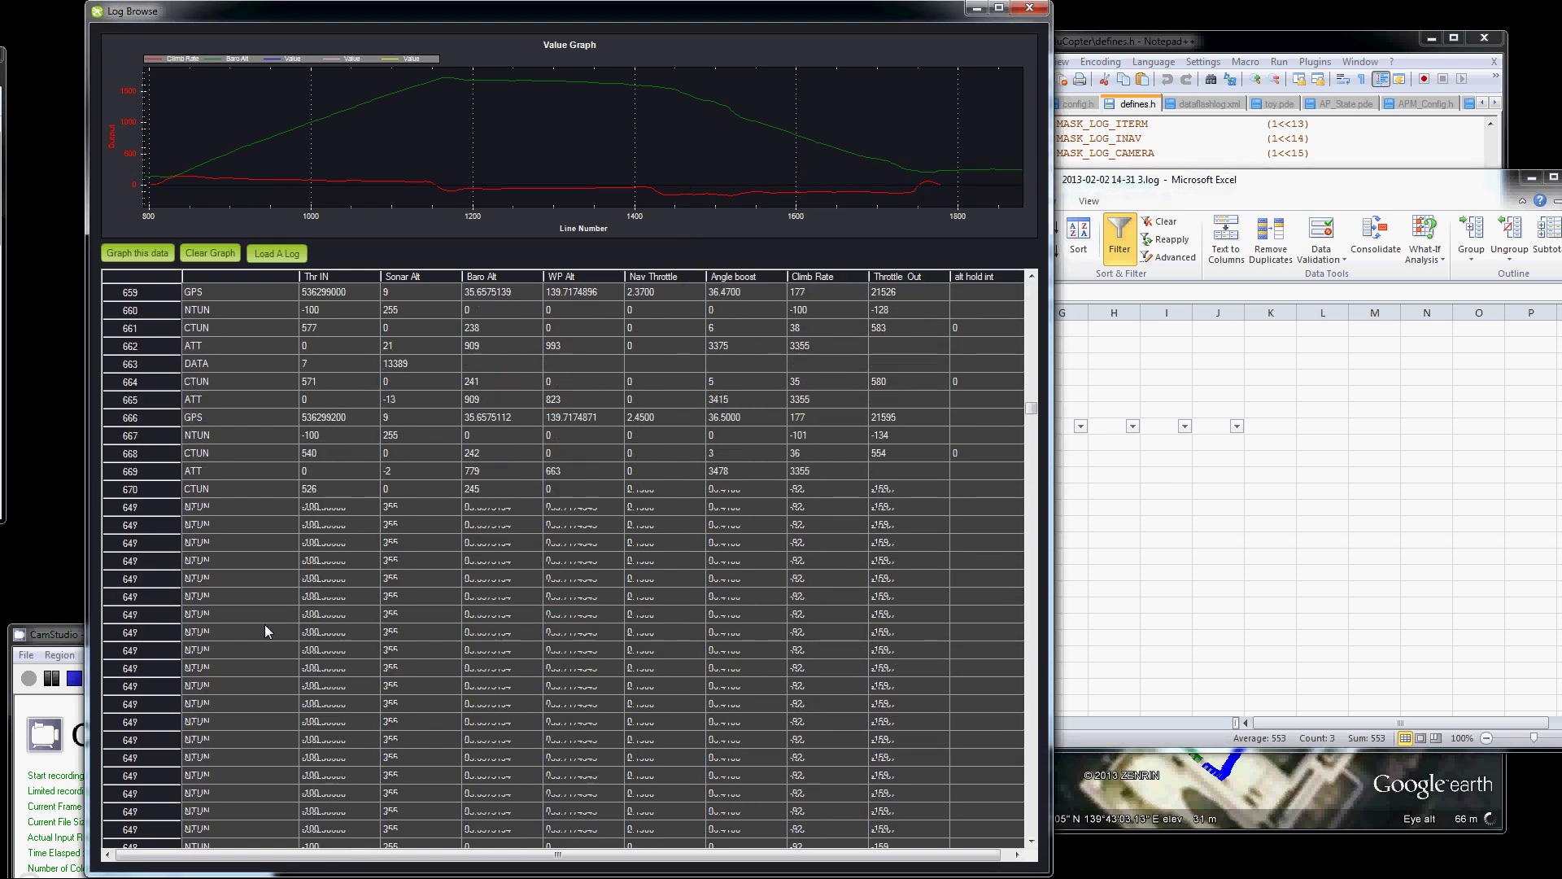
scroll(265, 631, "down", 18)
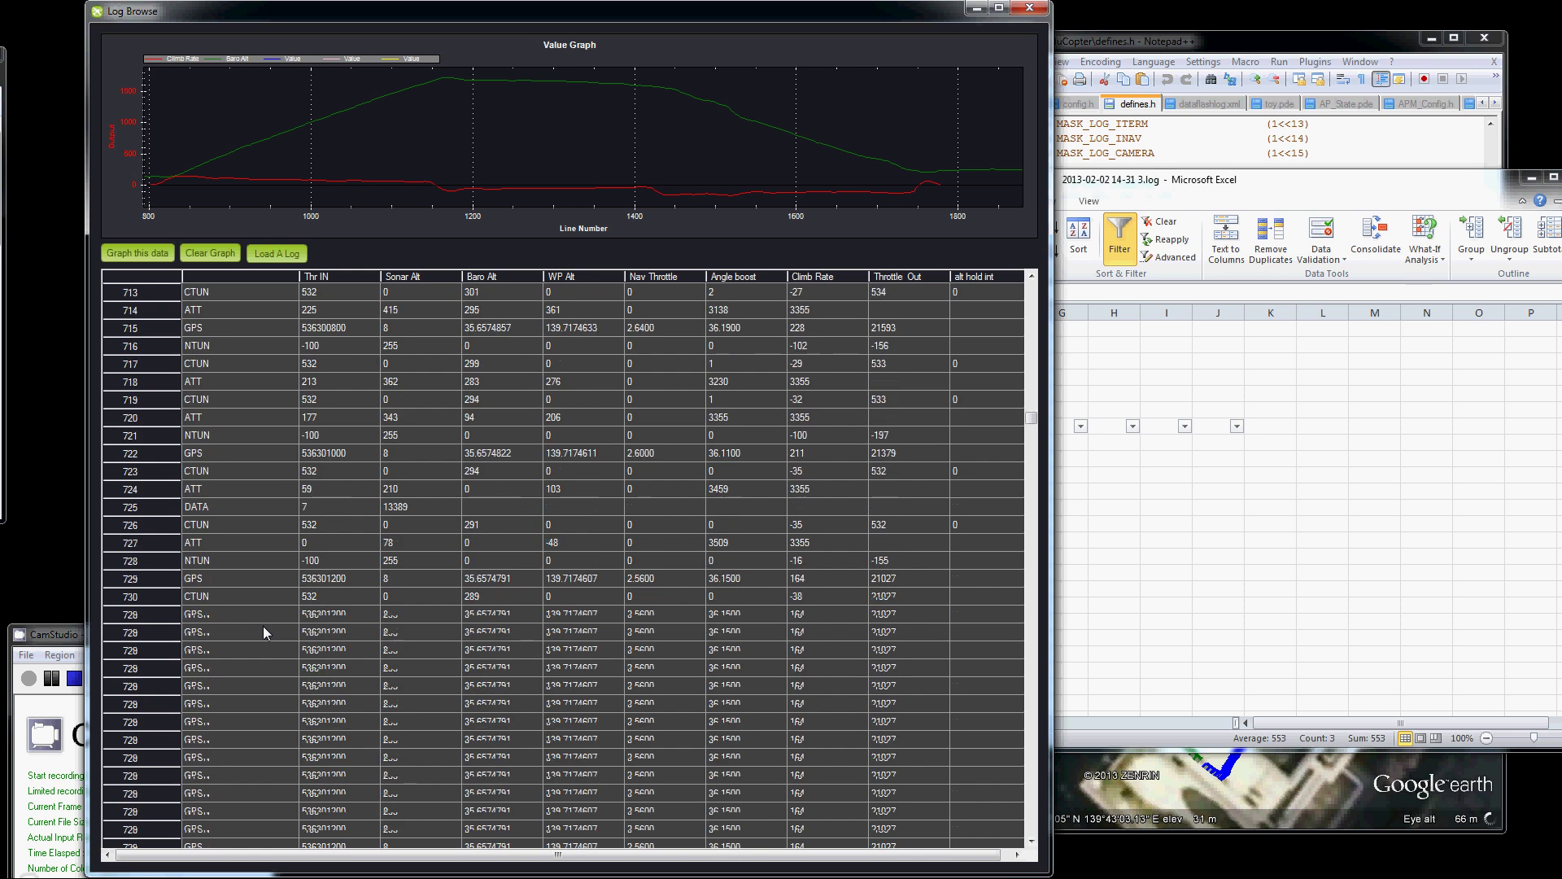
scroll(263, 632, "down", 18)
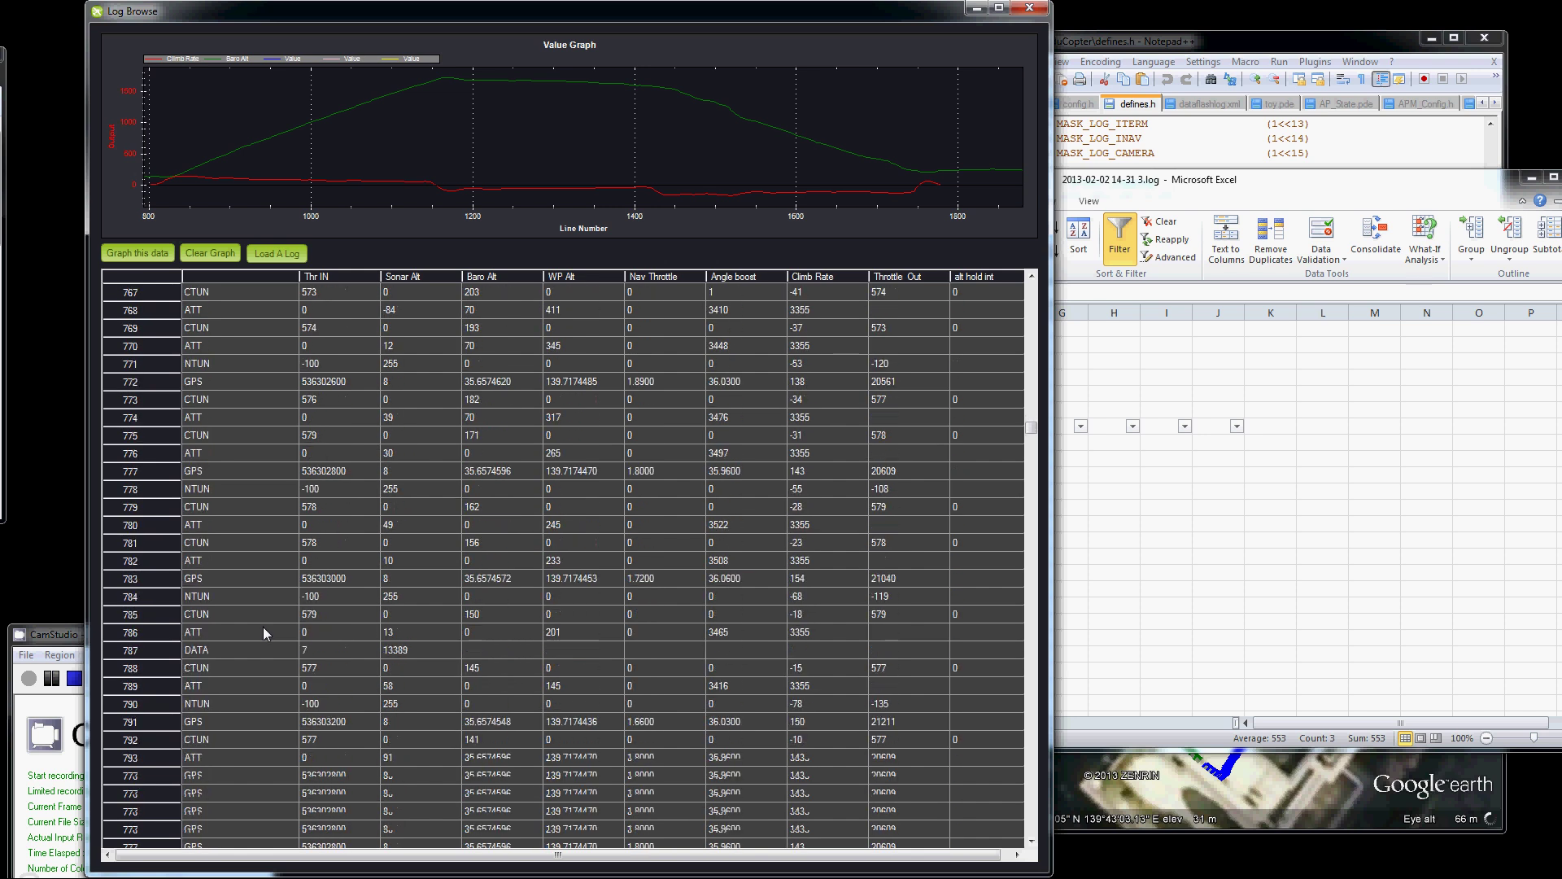
scroll(263, 632, "down", 7)
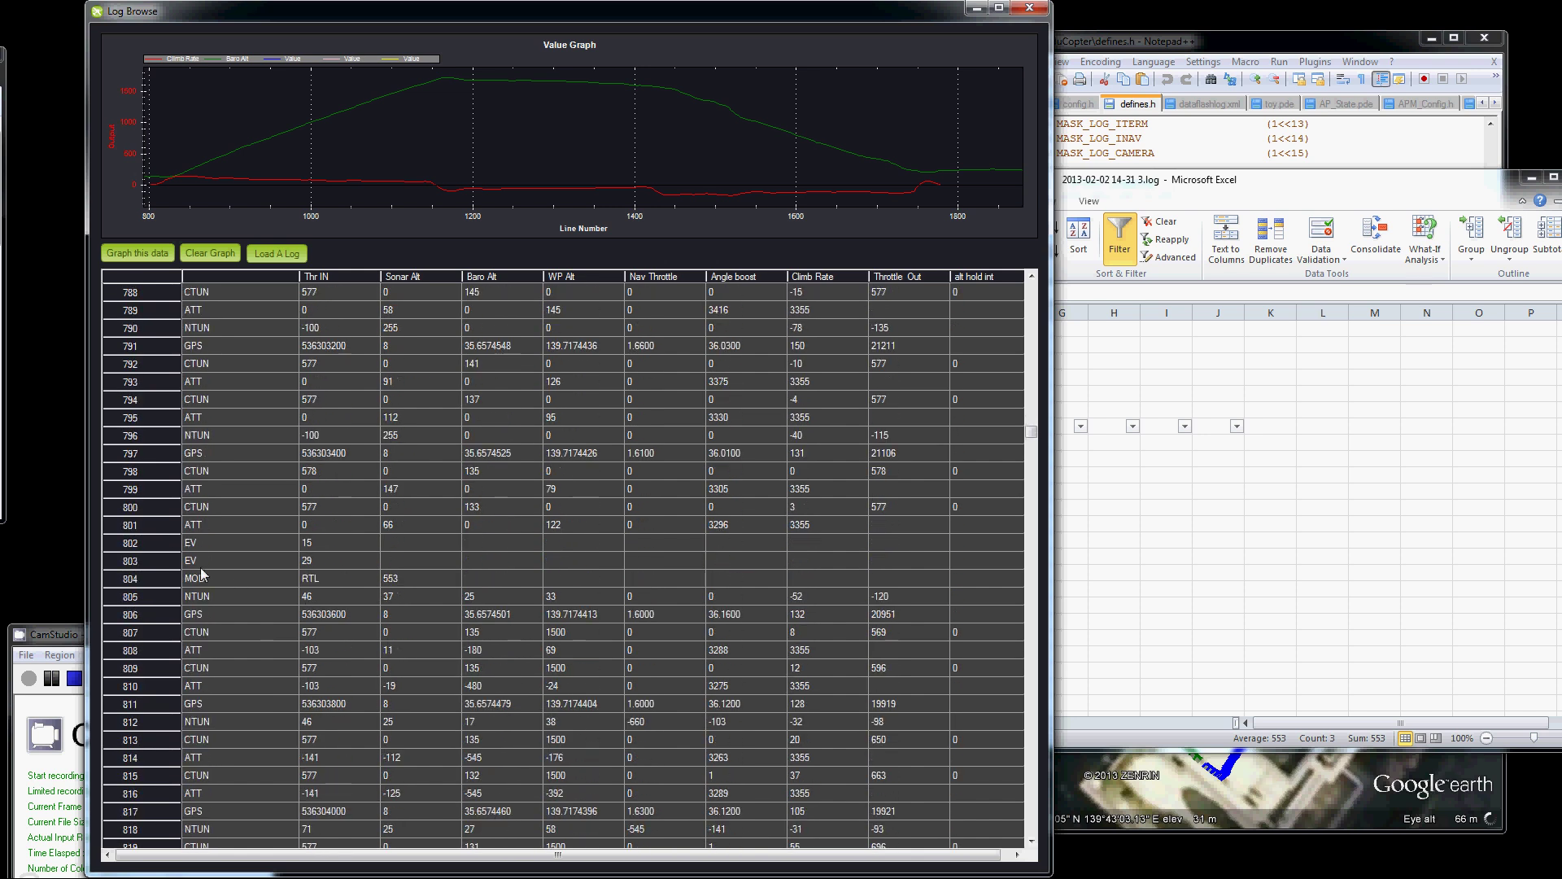
Show the FlightMode labels for line 804's RTL record and bring Excel to the front.
left_click(208, 580)
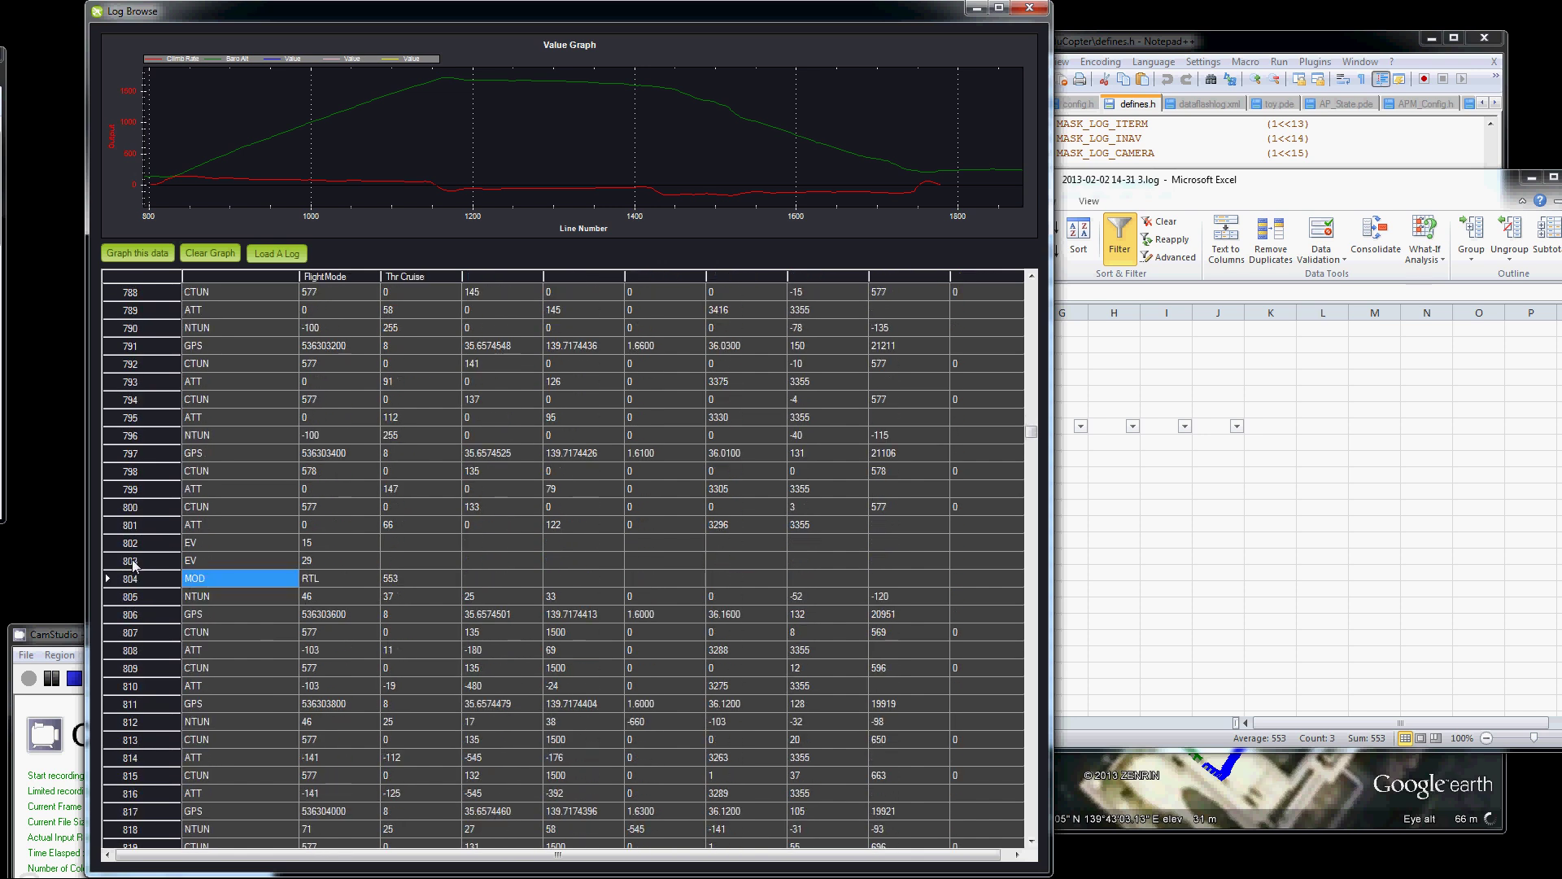
left_click(419, 585)
left_click(316, 583)
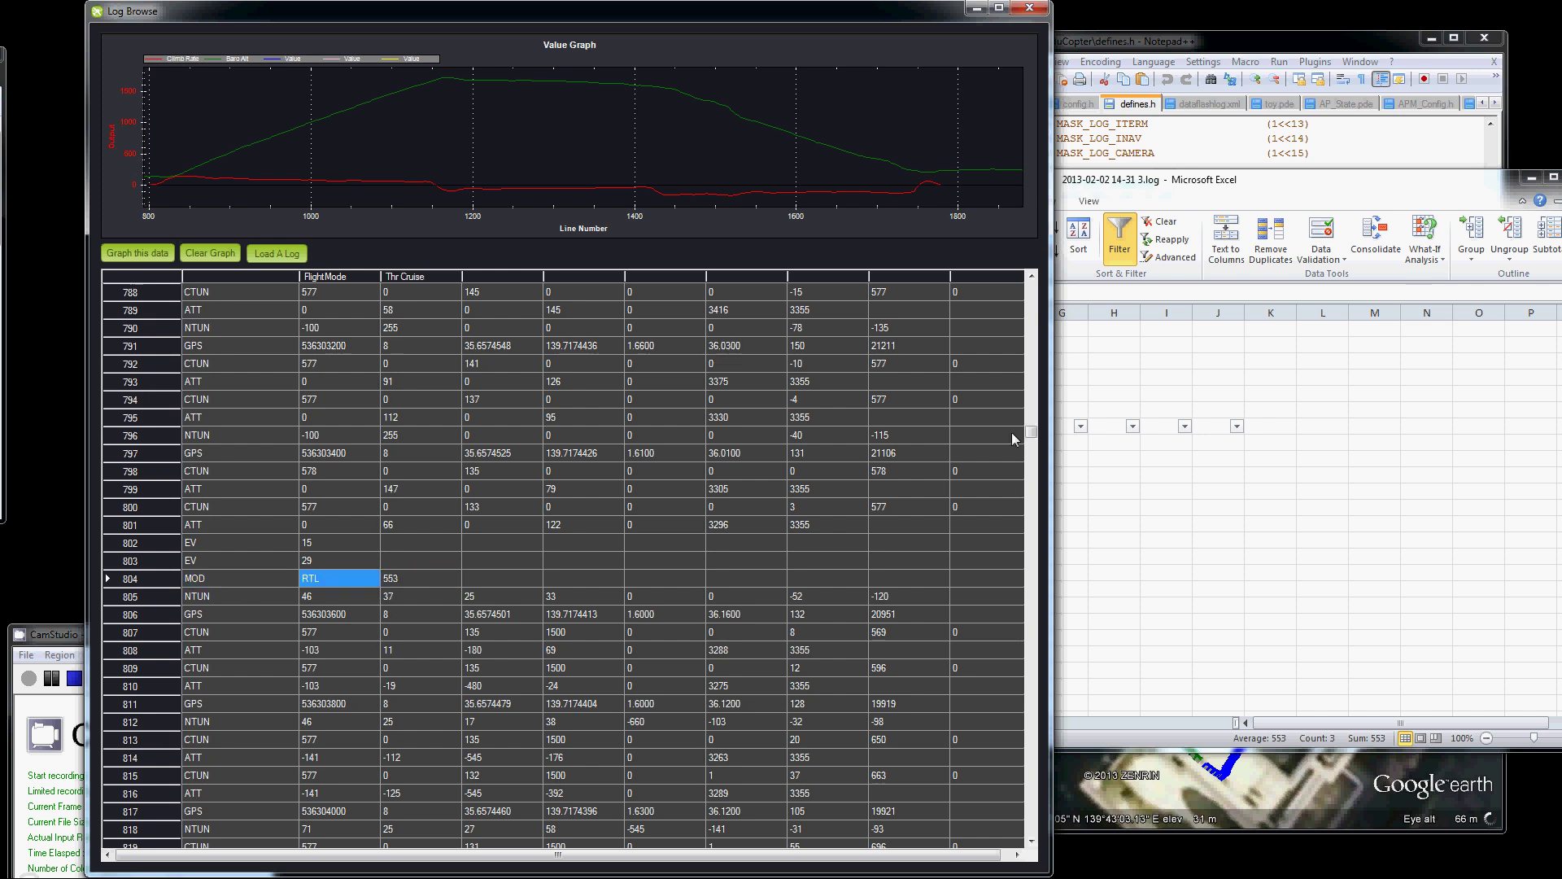
left_click(1135, 464)
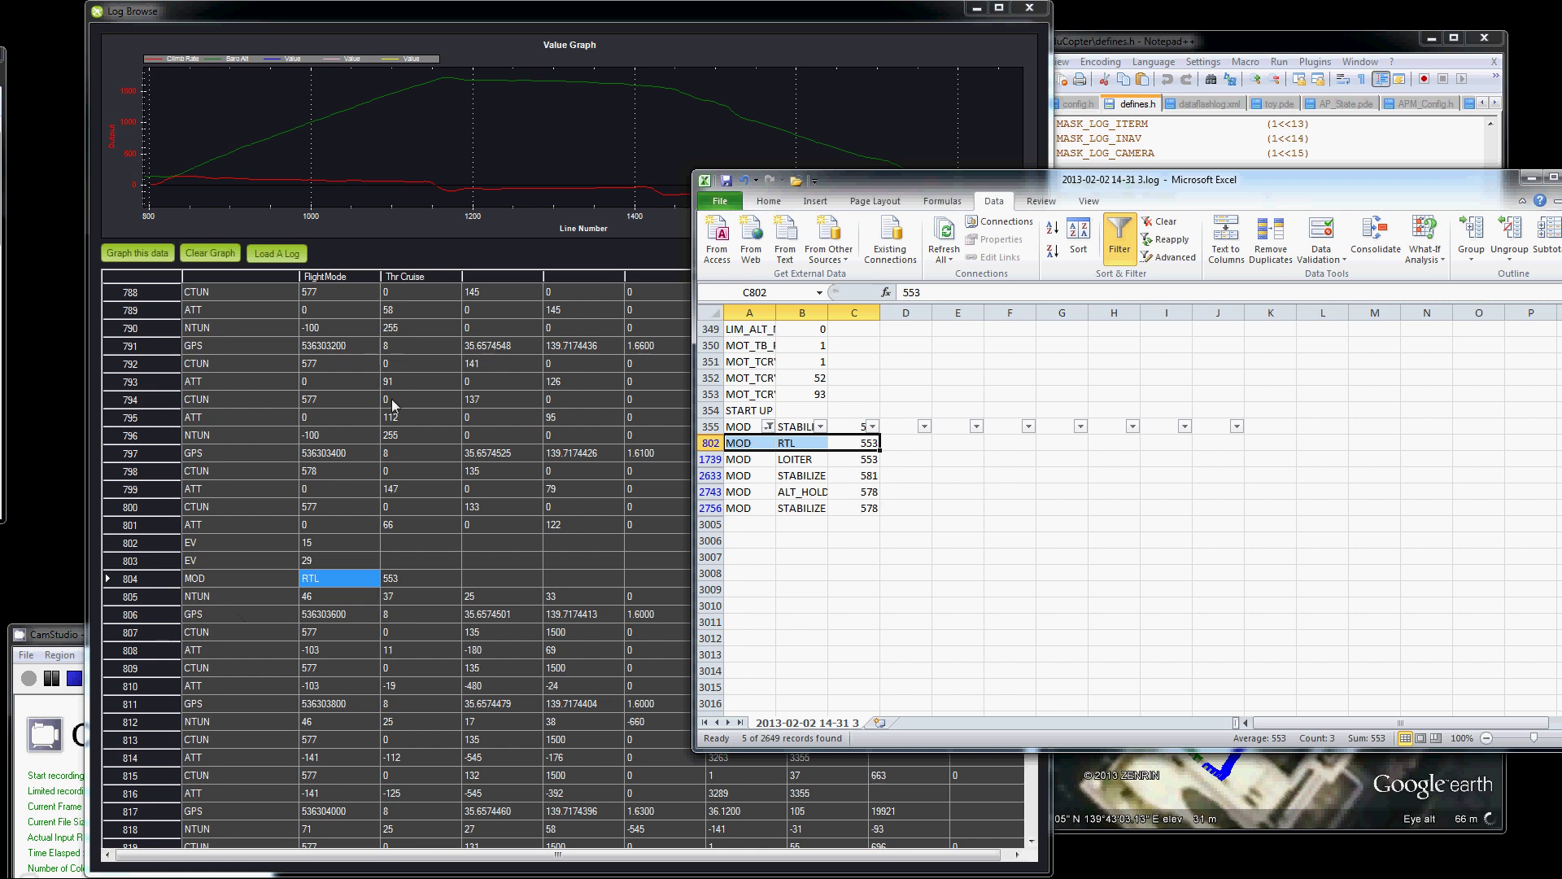
Change the column A filter from MOD to PM, showing 16 of 2649 records.
left_click(862, 510)
left_click(802, 475)
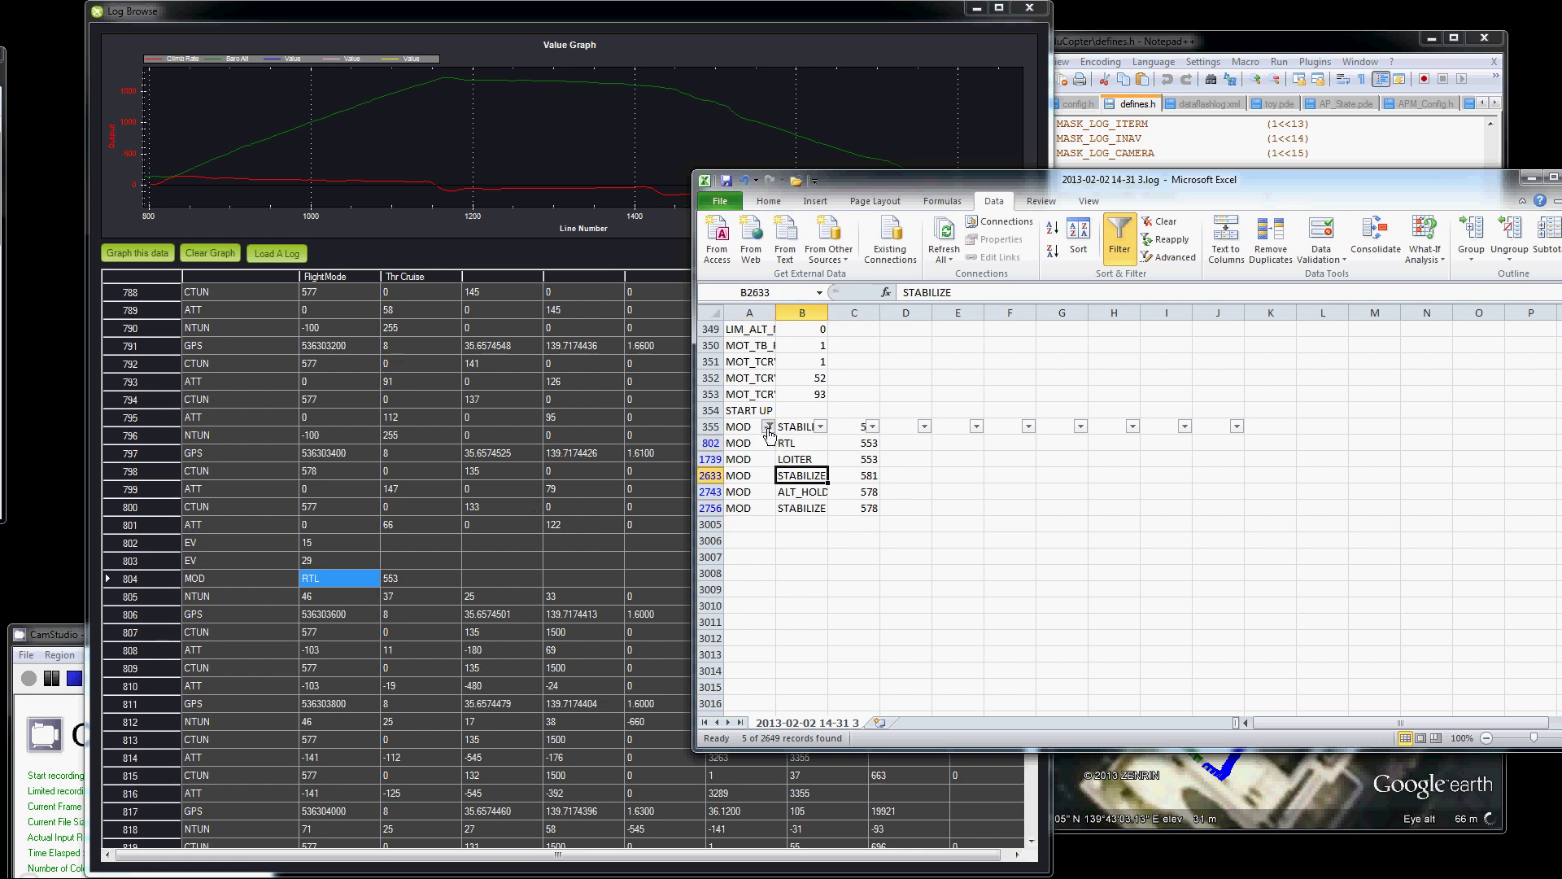
left_click(767, 426)
left_click(617, 666)
left_click(609, 692)
left_click(670, 727)
Inspect PM row values, such as 11128 in G413 and 62 in E882.
left_click(1115, 508)
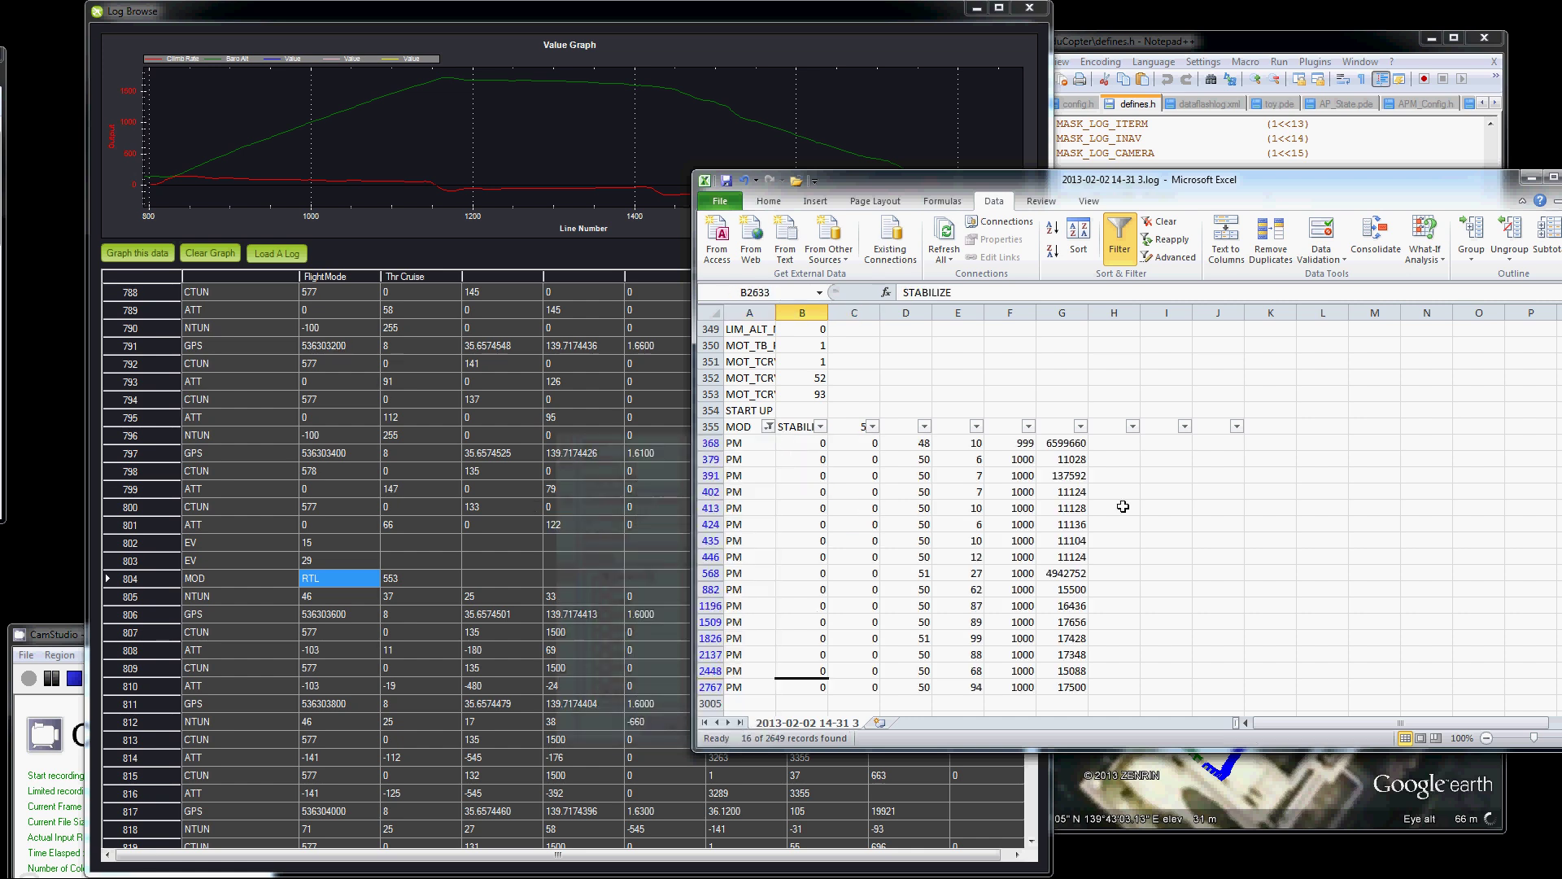
left_click(854, 492)
left_click(803, 459)
left_click(1039, 508)
scroll(1039, 507, "down", 2)
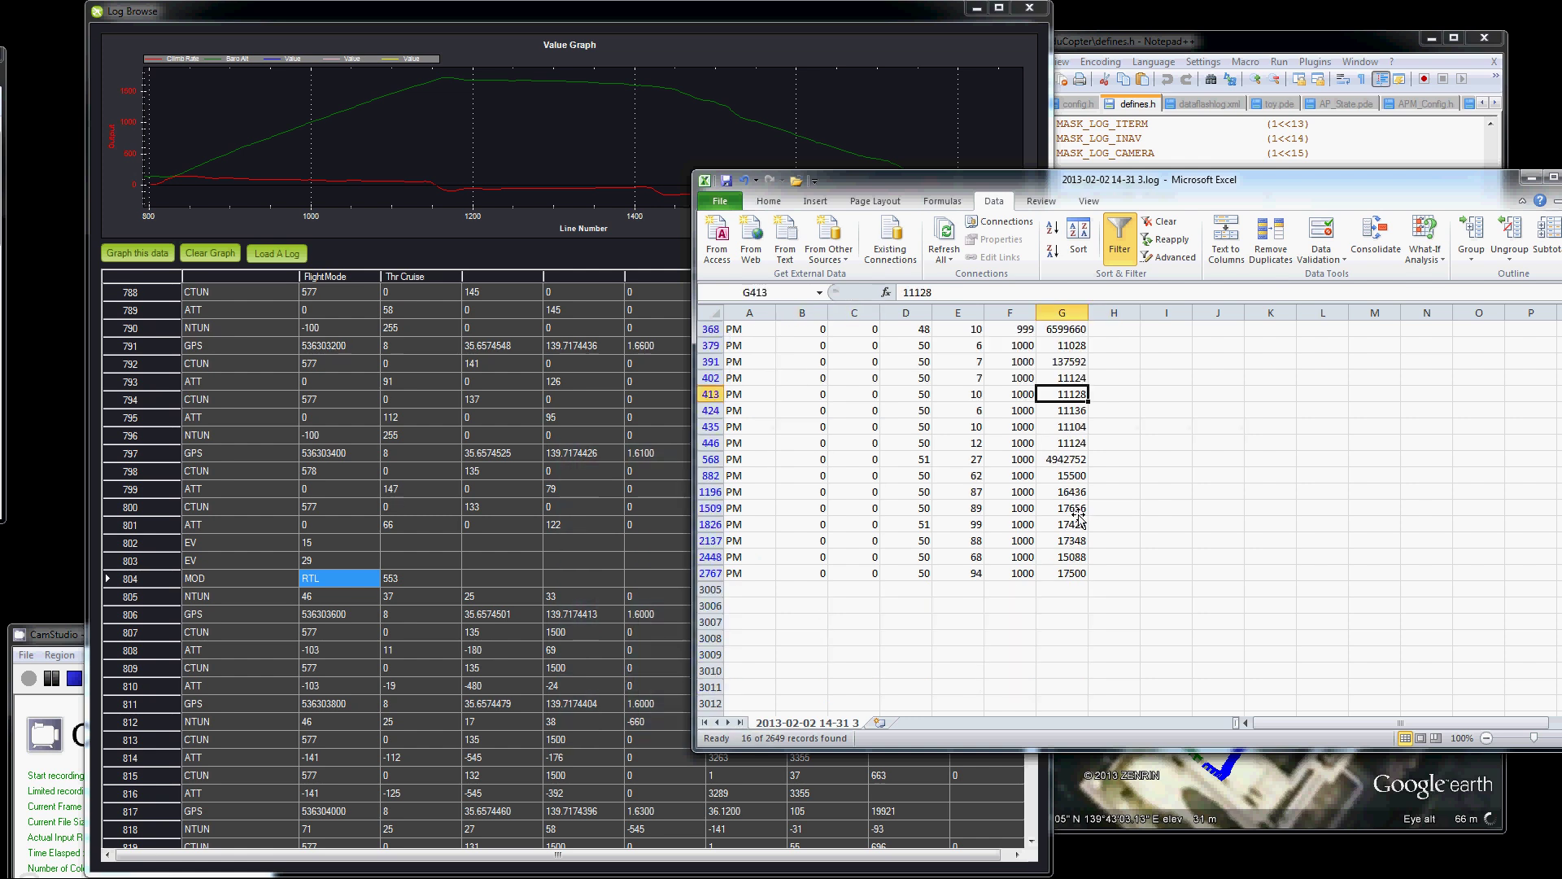
left_click(1009, 524)
left_click(972, 491)
scroll(1126, 492, "up", 1)
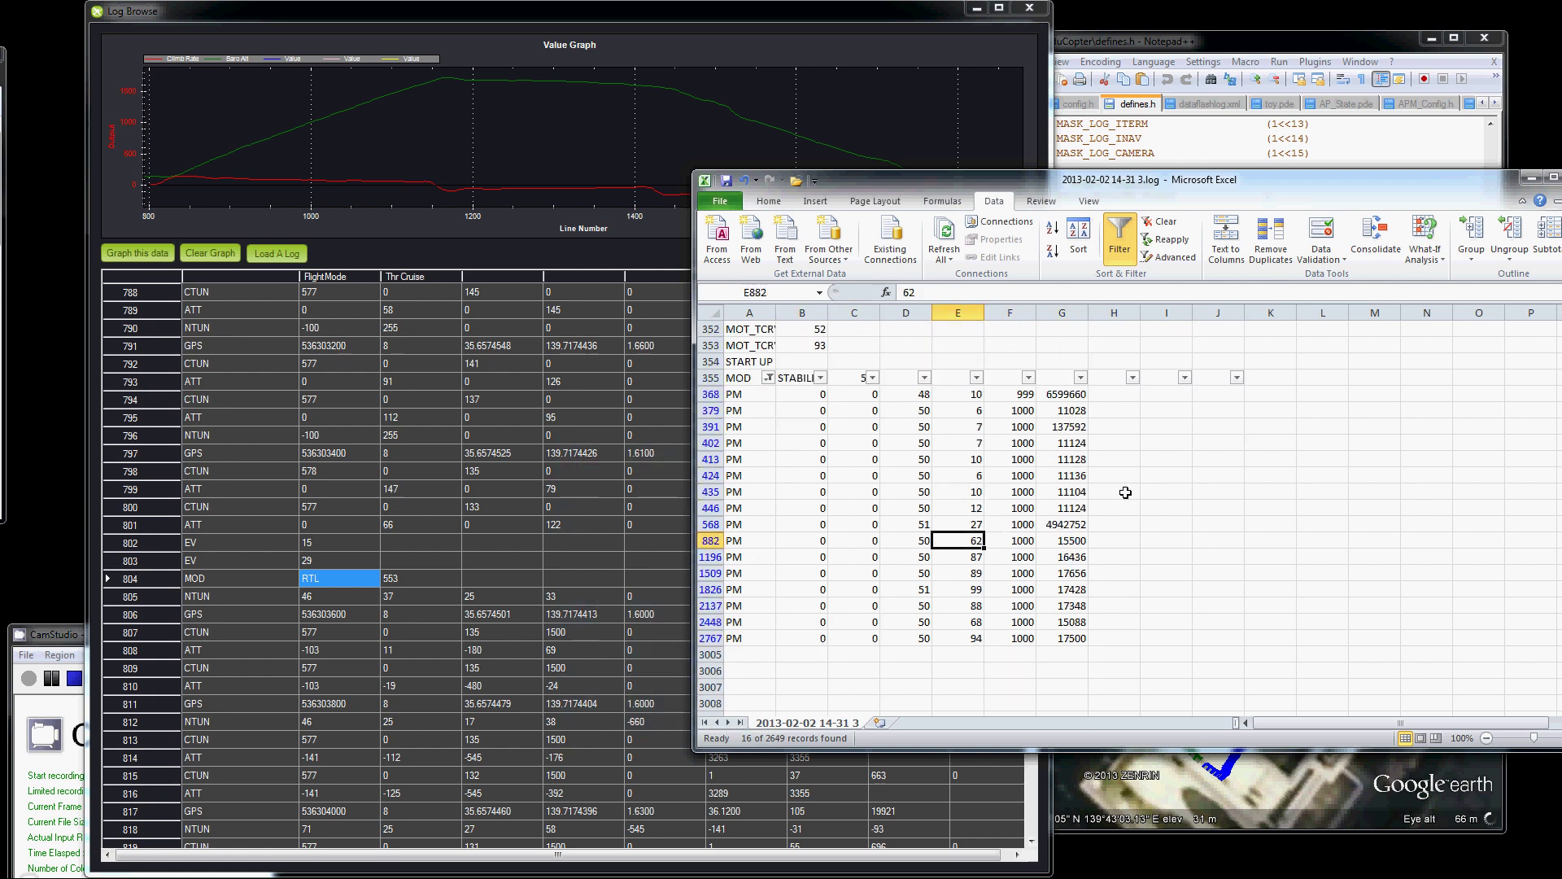
left_click(805, 637)
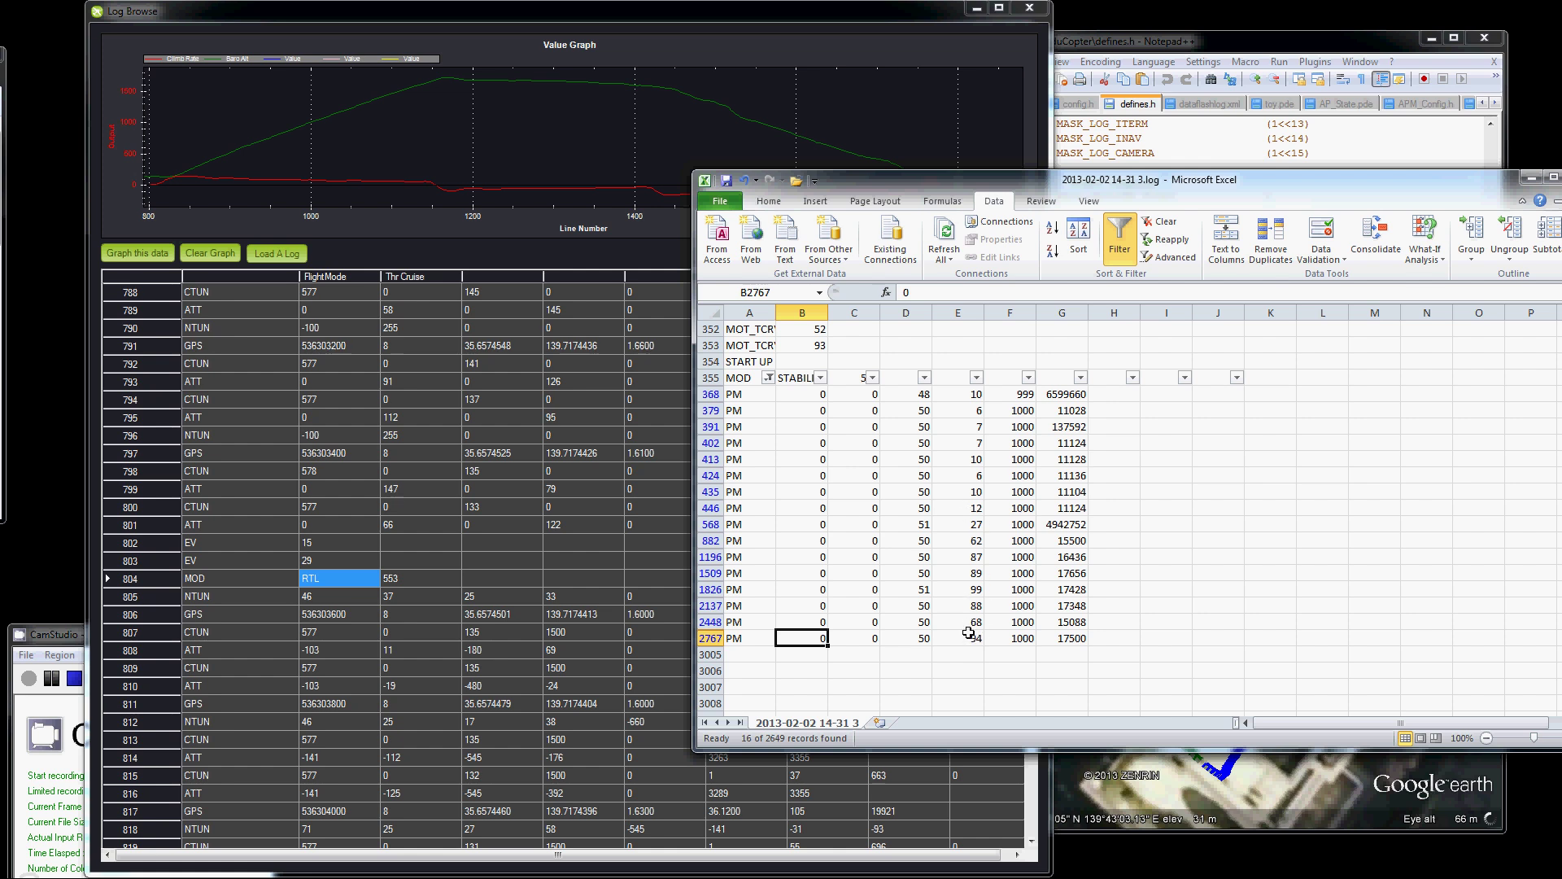
Select the column E values E882:E2767, checking 99 in row 1826.
left_click_drag(971, 637, 969, 540)
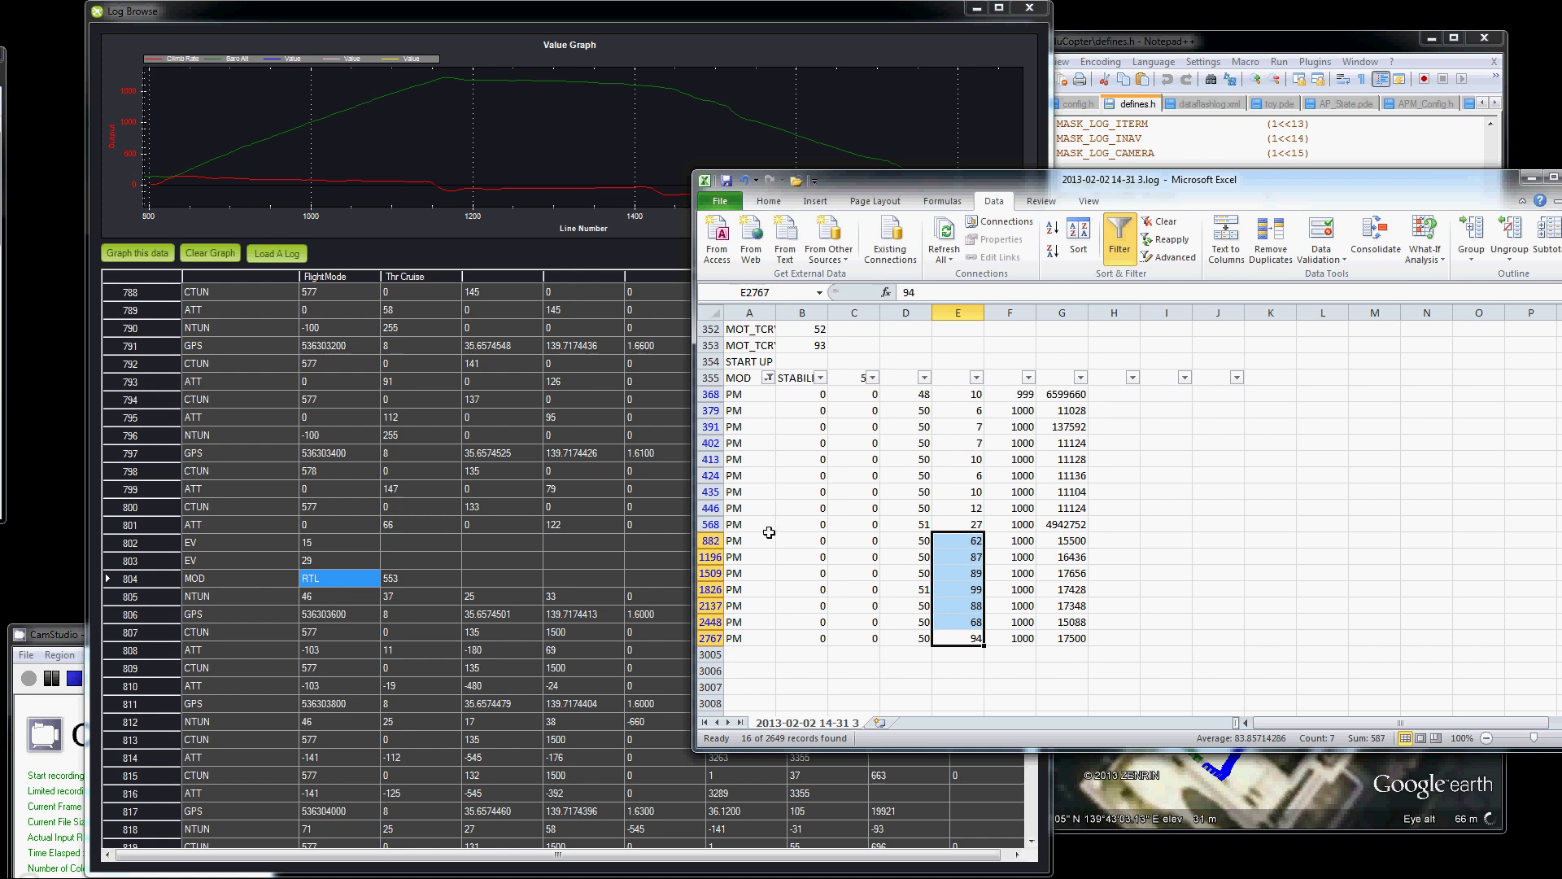
left_click(972, 542)
left_click(968, 589)
left_click(962, 635)
left_click_drag(965, 546, 963, 637)
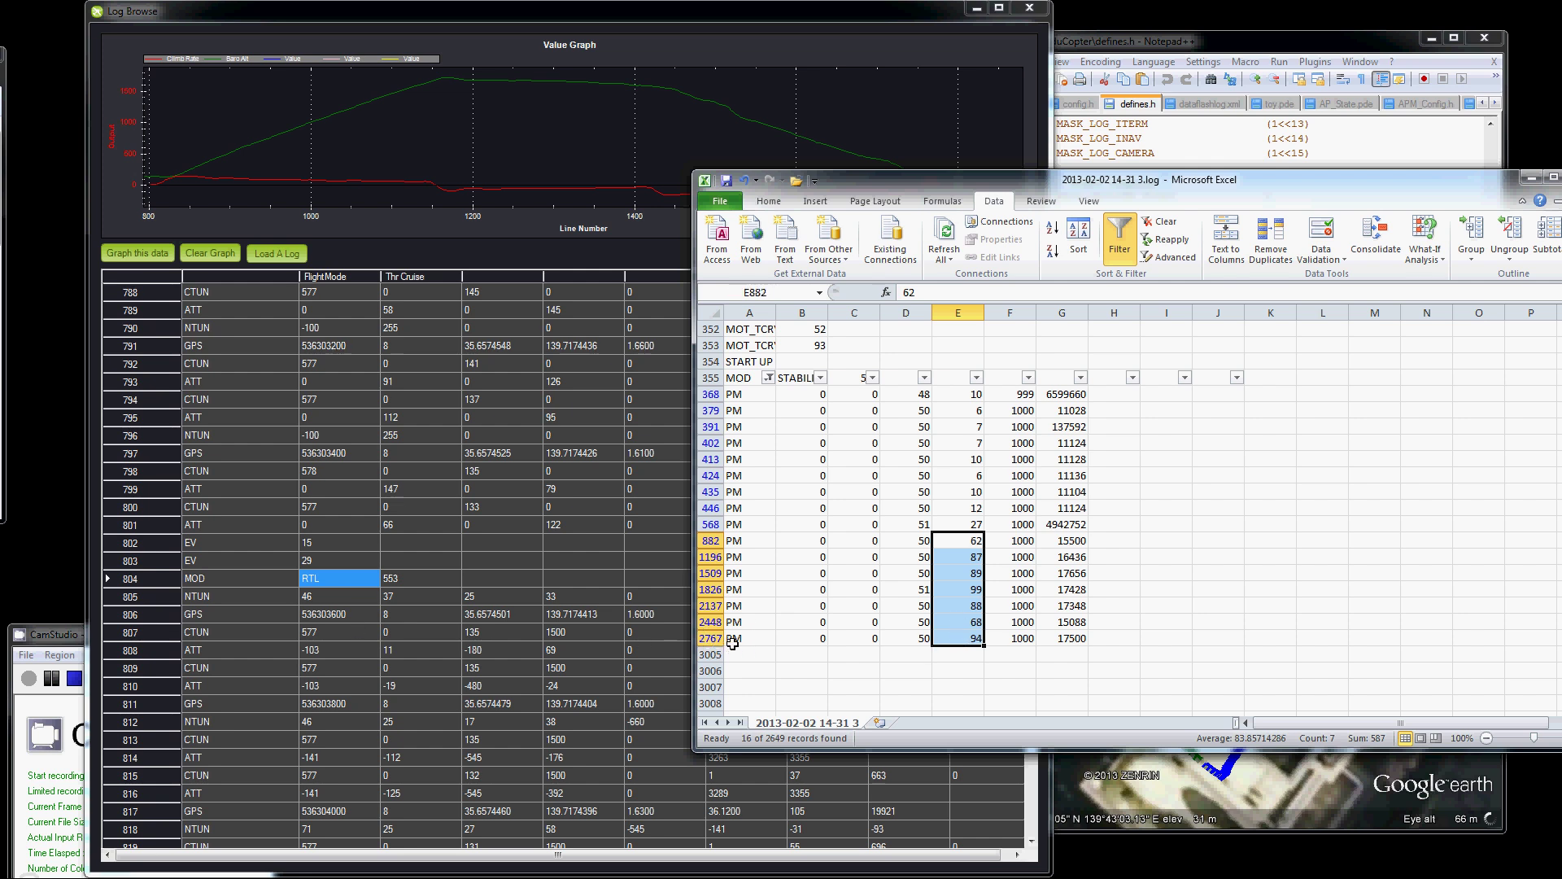
In Log Browse, scroll the grid to the PM record at line 2769 and select it.
left_click(355, 656)
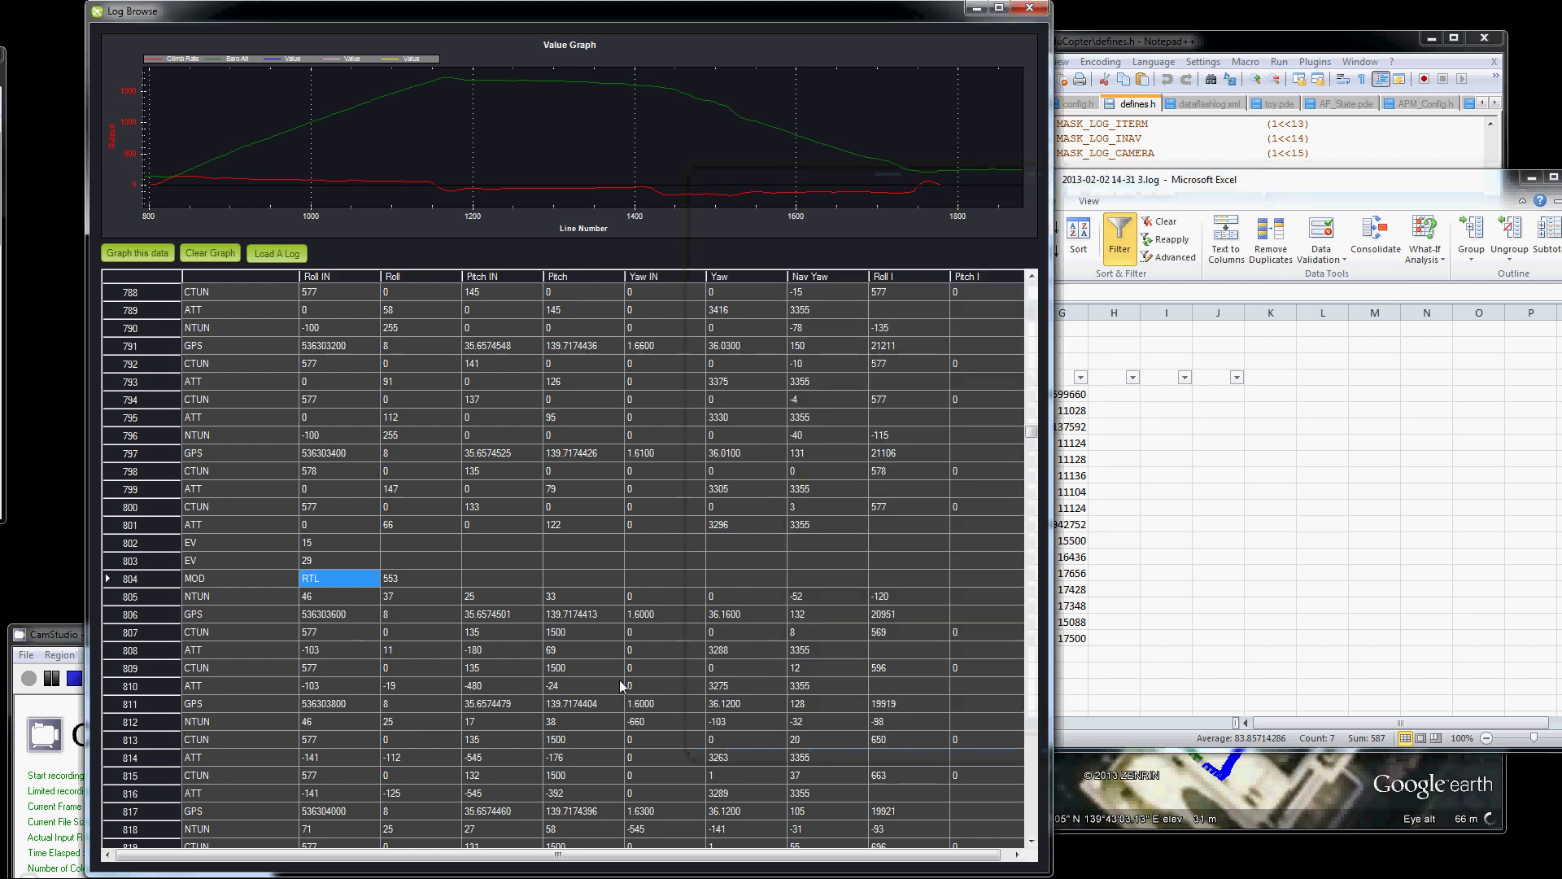
scroll(1037, 478, "down", 15)
left_click_drag(1031, 445, 1014, 838)
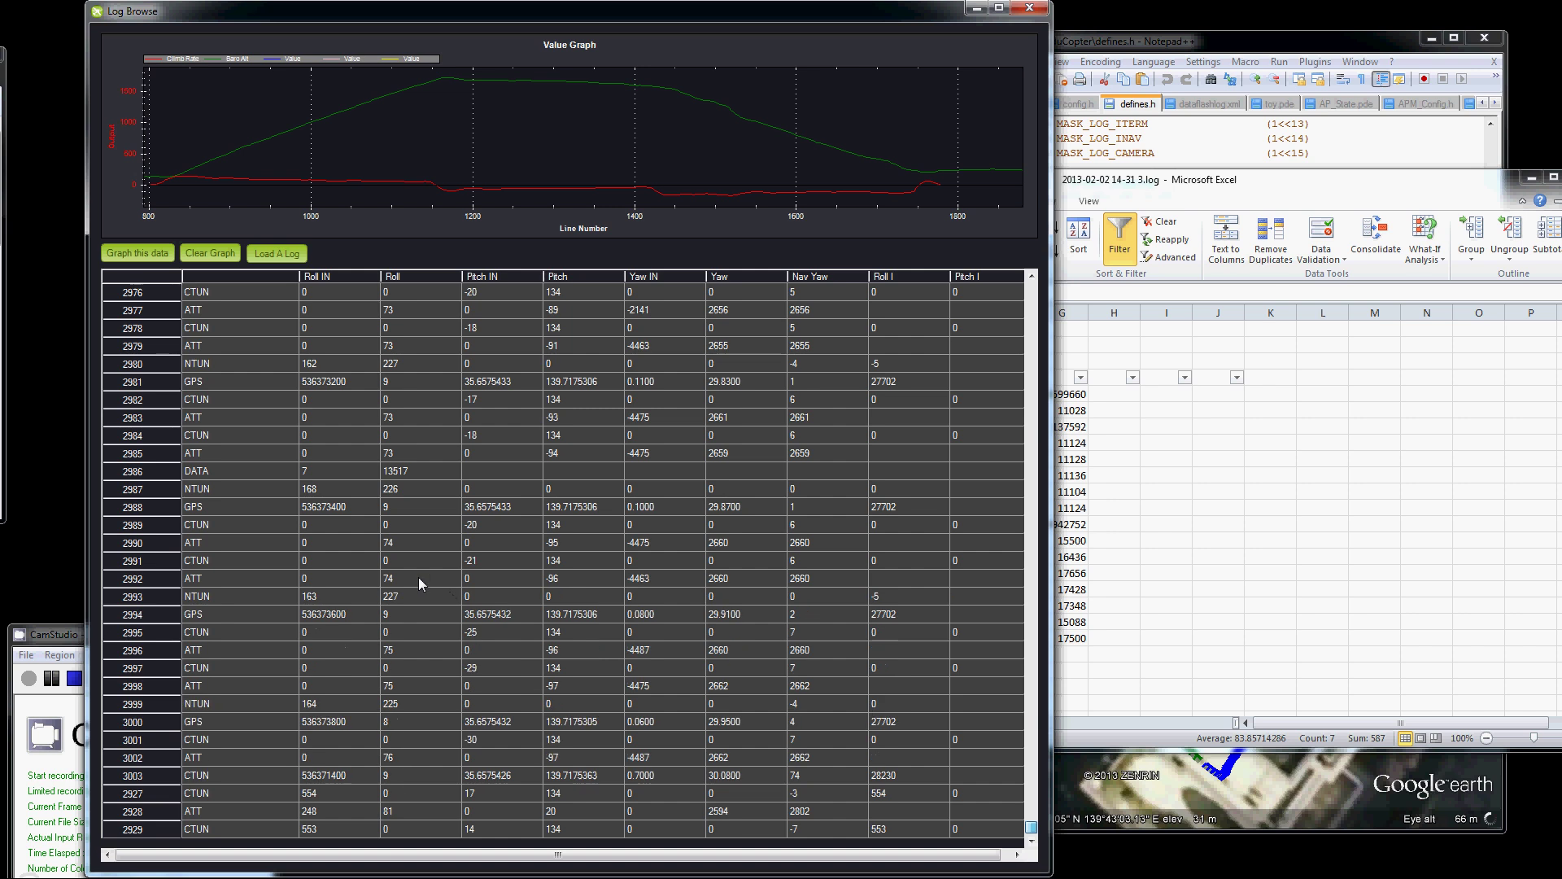
scroll(421, 550, "up", 10)
scroll(403, 550, "up", 6)
scroll(295, 523, "up", 1)
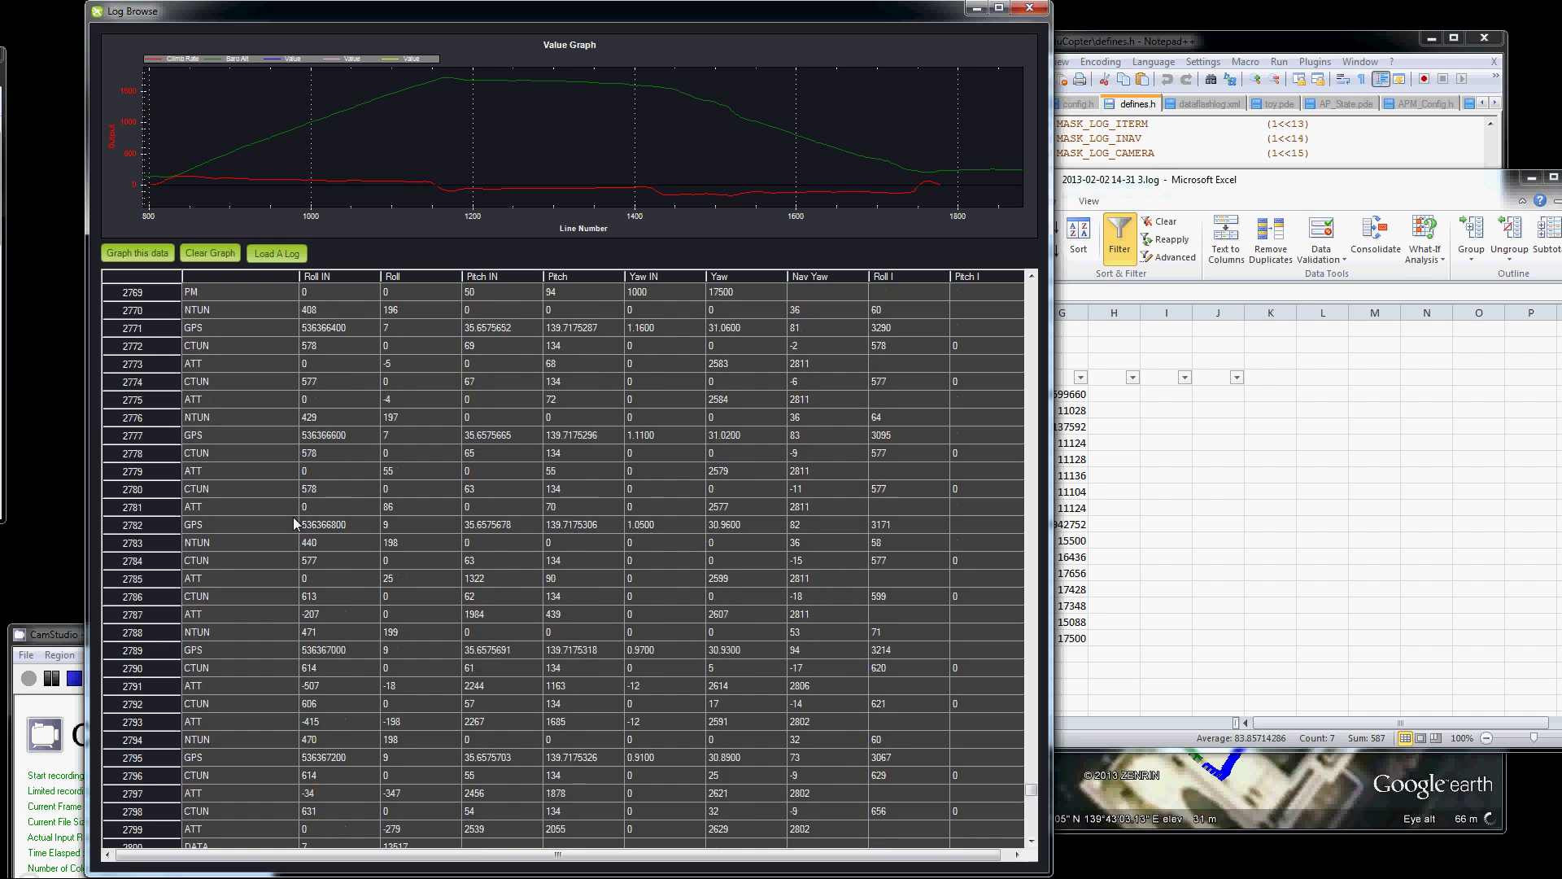
scroll(239, 491, "up", 1)
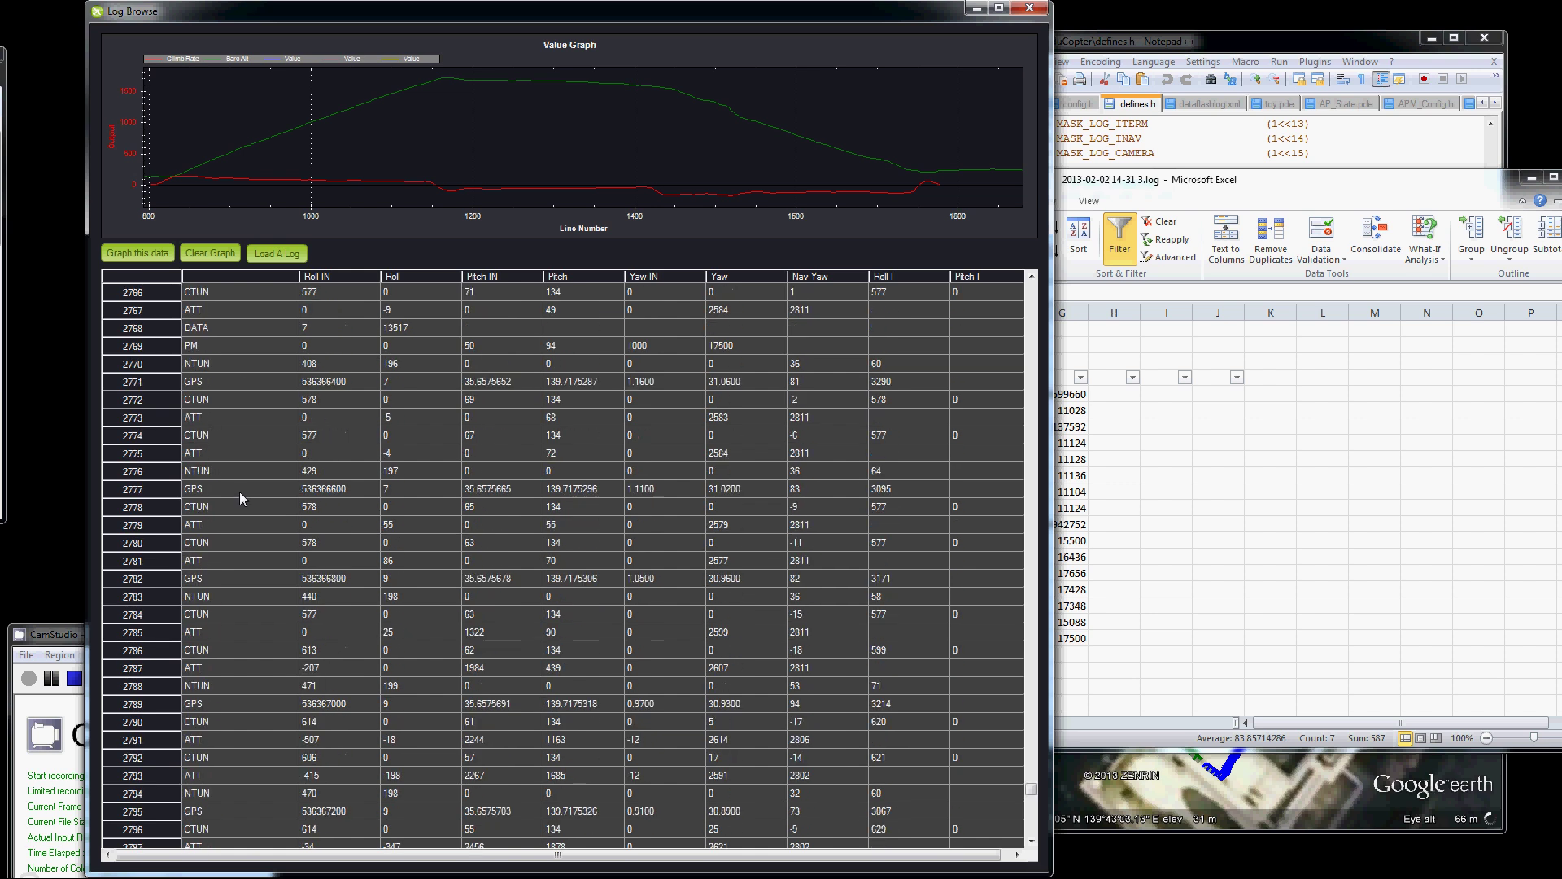
left_click(215, 351)
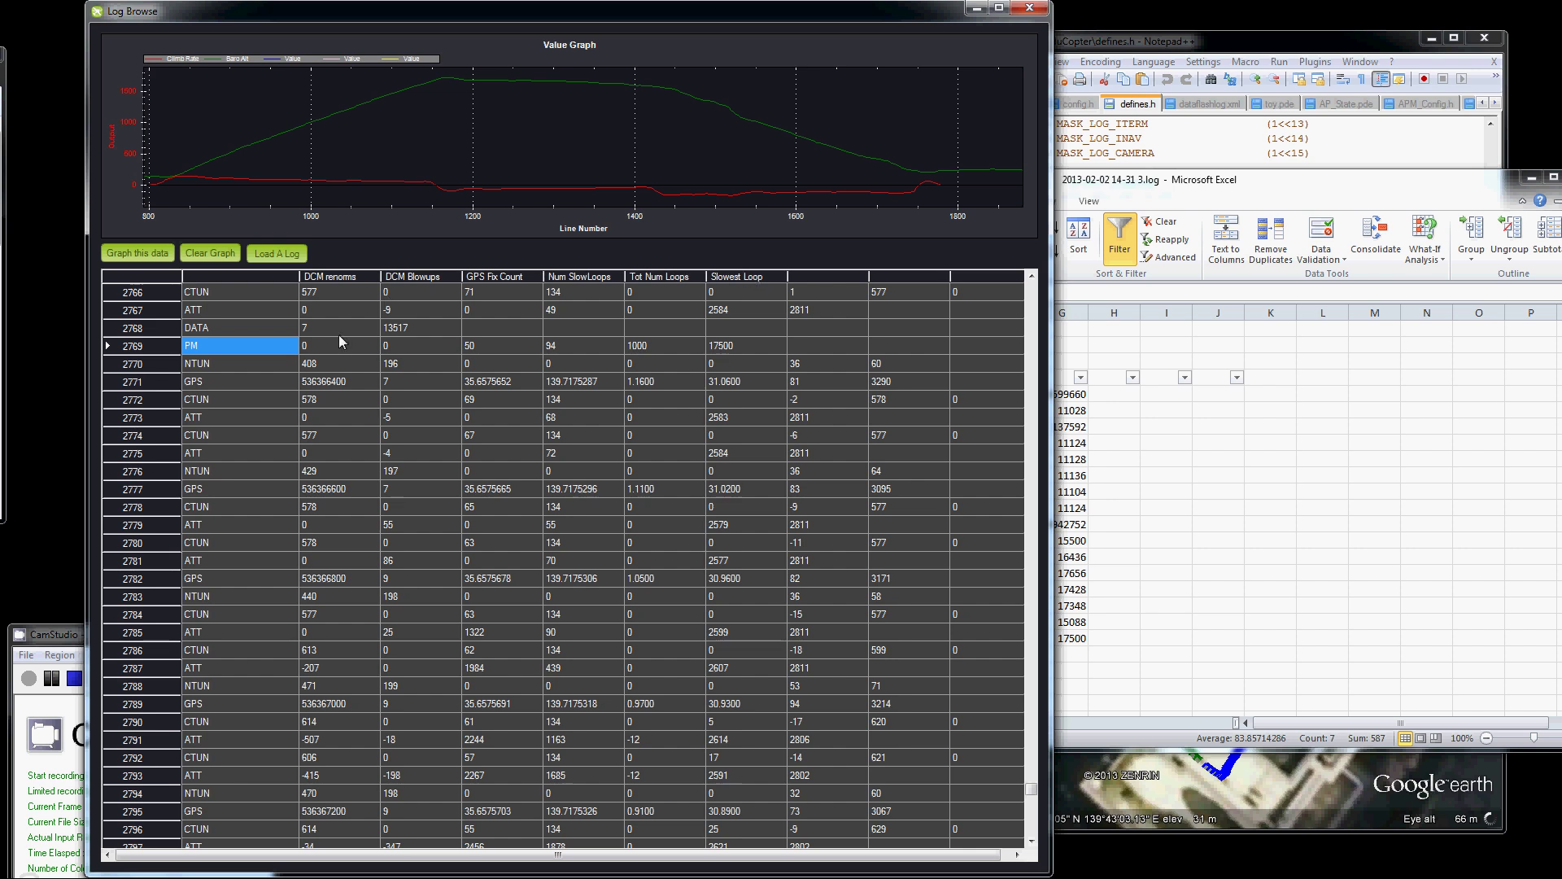
Read PM line 2769's values: GPS Fix Count 50, Num SlowLoops 94, Tot Num Loops 1000.
scroll(340, 341, "down", 1)
left_click(498, 294)
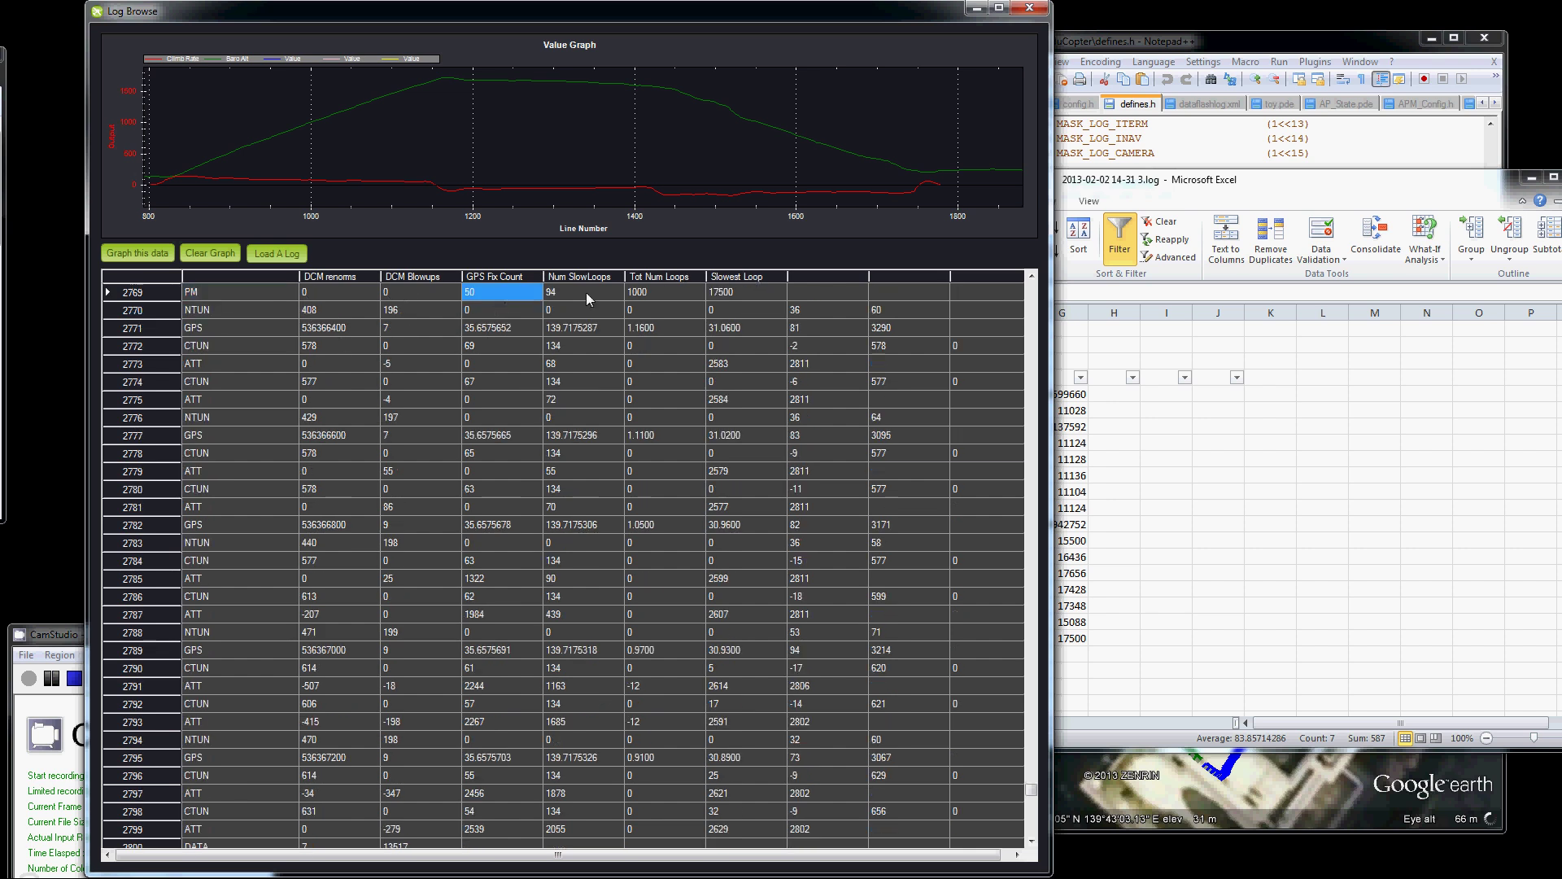
left_click(562, 296)
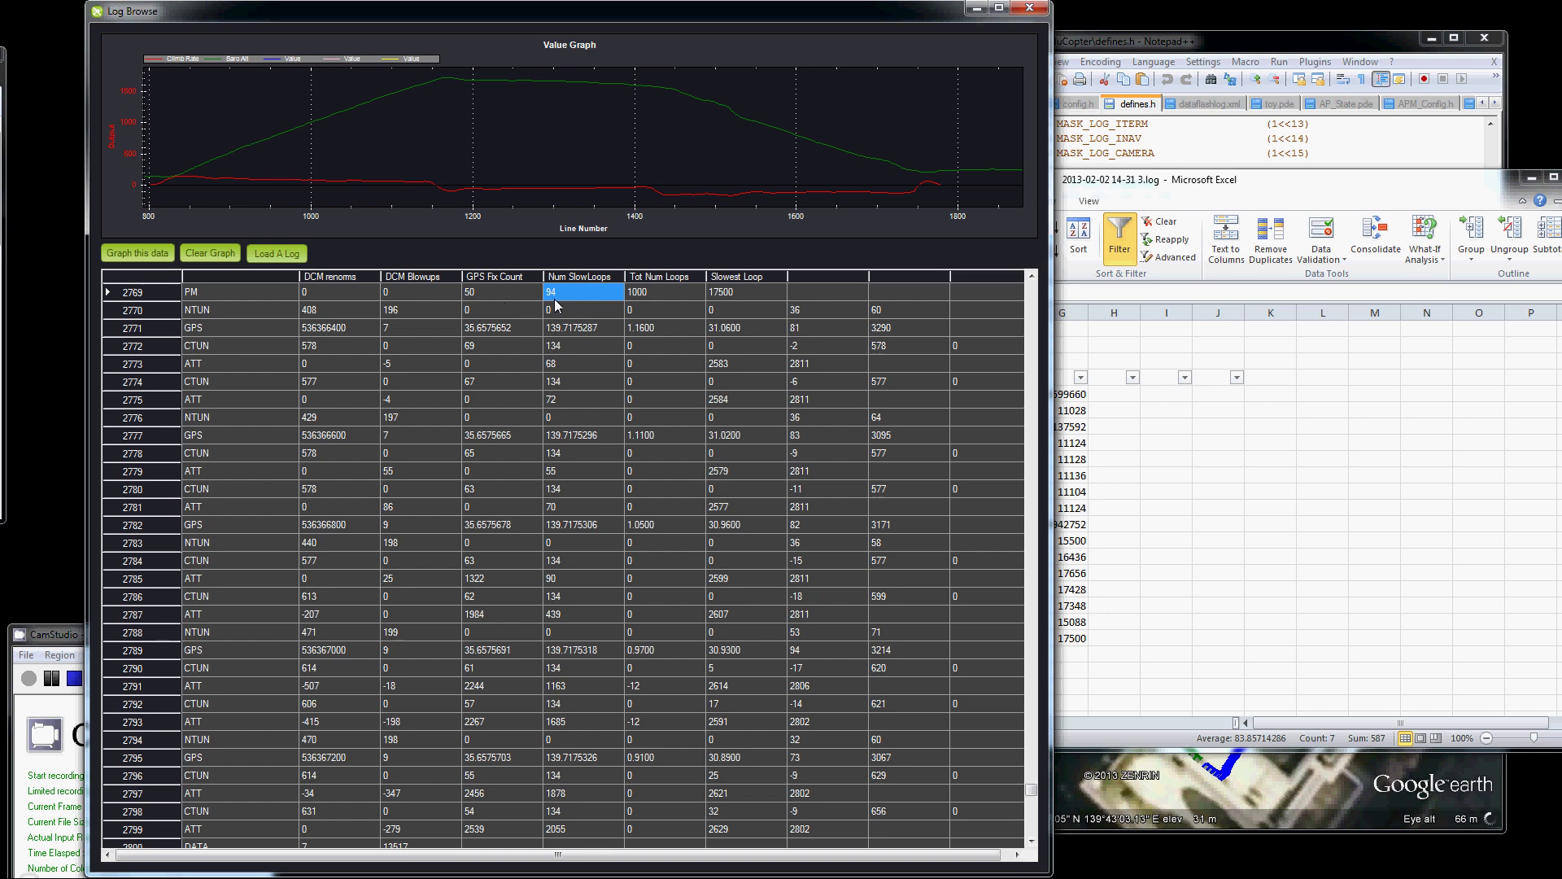
left_click(651, 296)
key("Left")
key("Right")
key("Left")
key("Right")
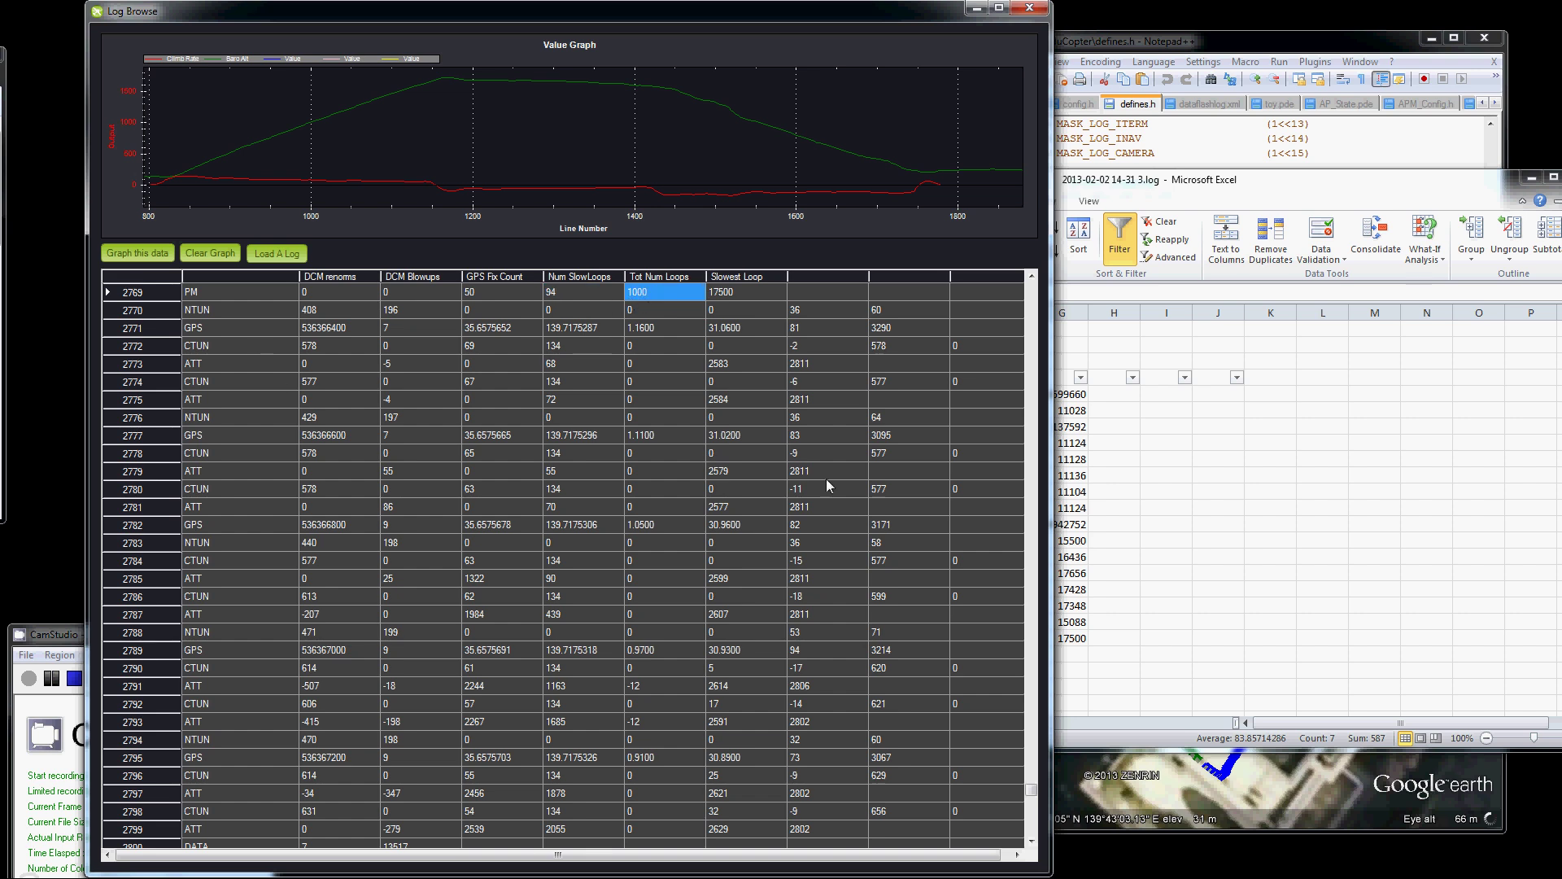
left_click(1391, 561)
left_click(968, 621)
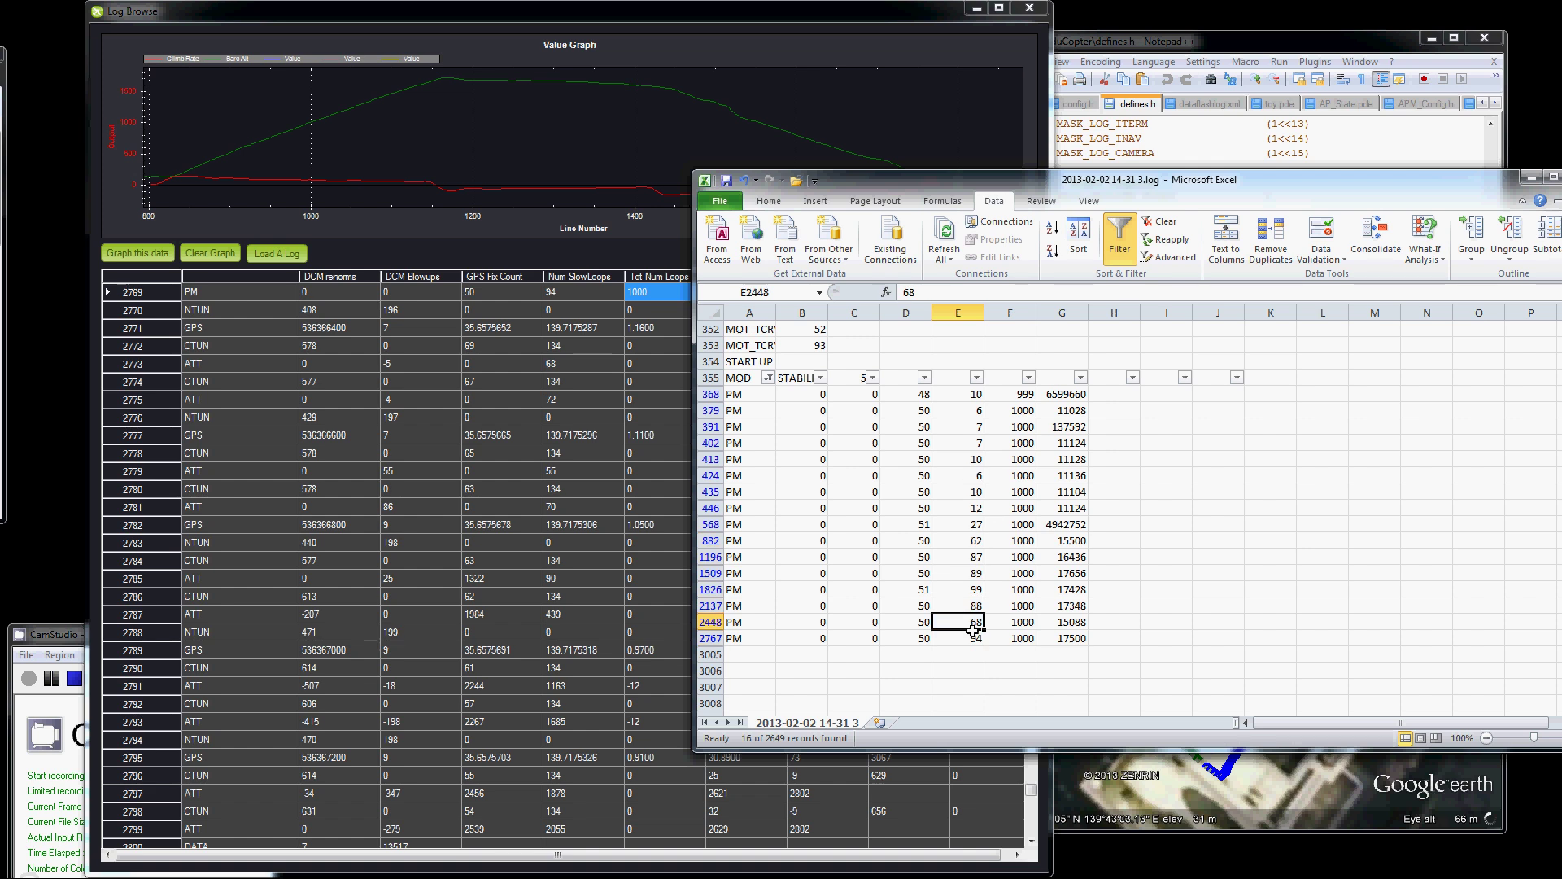
left_click_drag(966, 495, 968, 540)
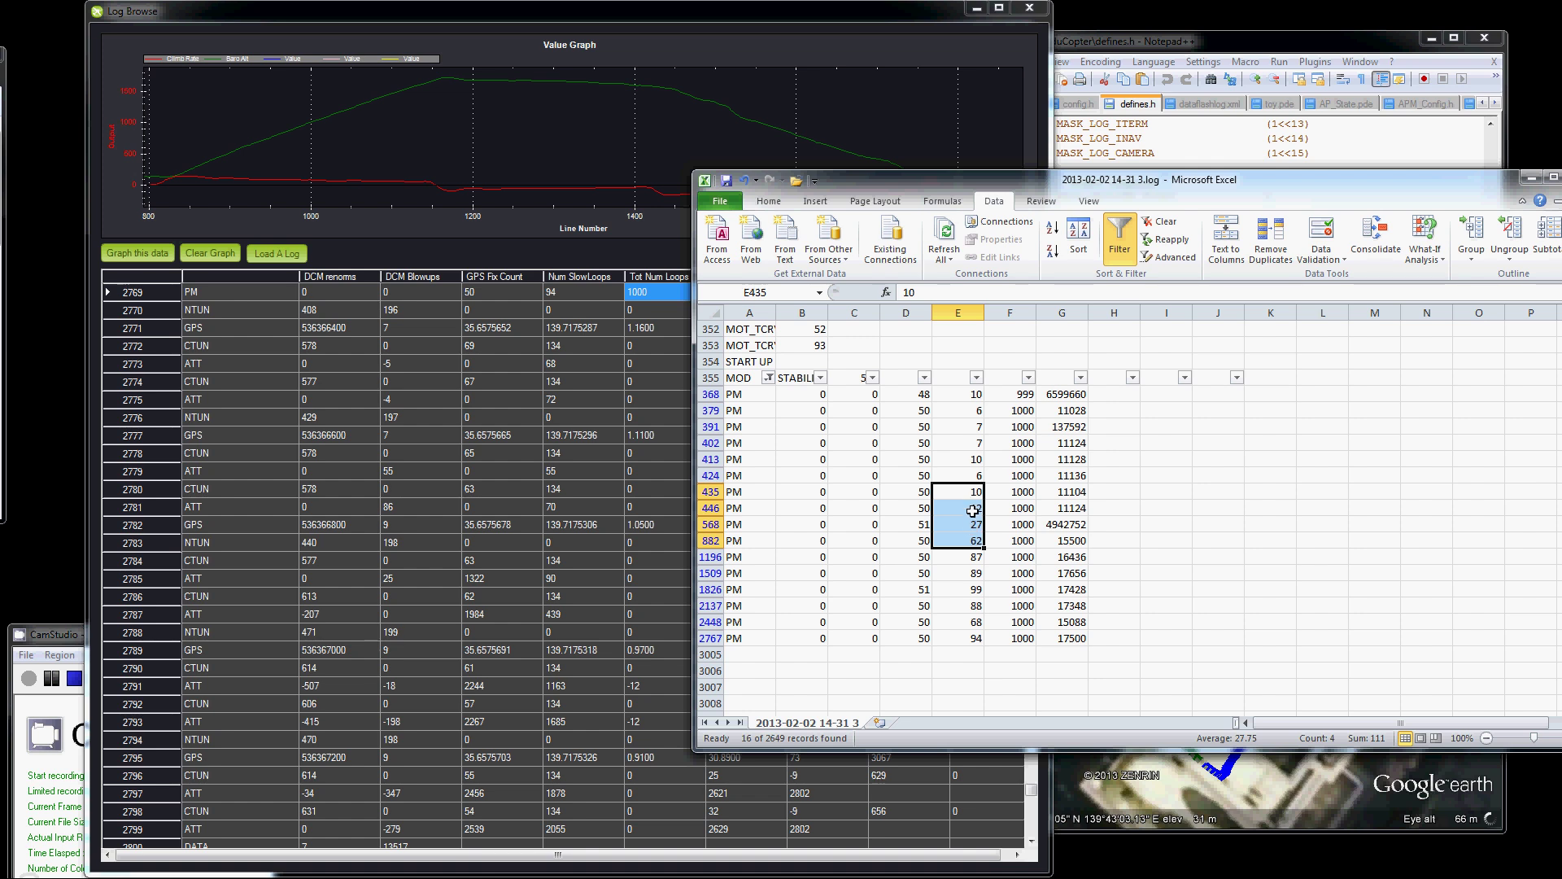
left_click(960, 524)
left_click(960, 573)
left_click_drag(962, 638, 965, 534)
left_click(968, 589)
left_click_drag(967, 638, 958, 543)
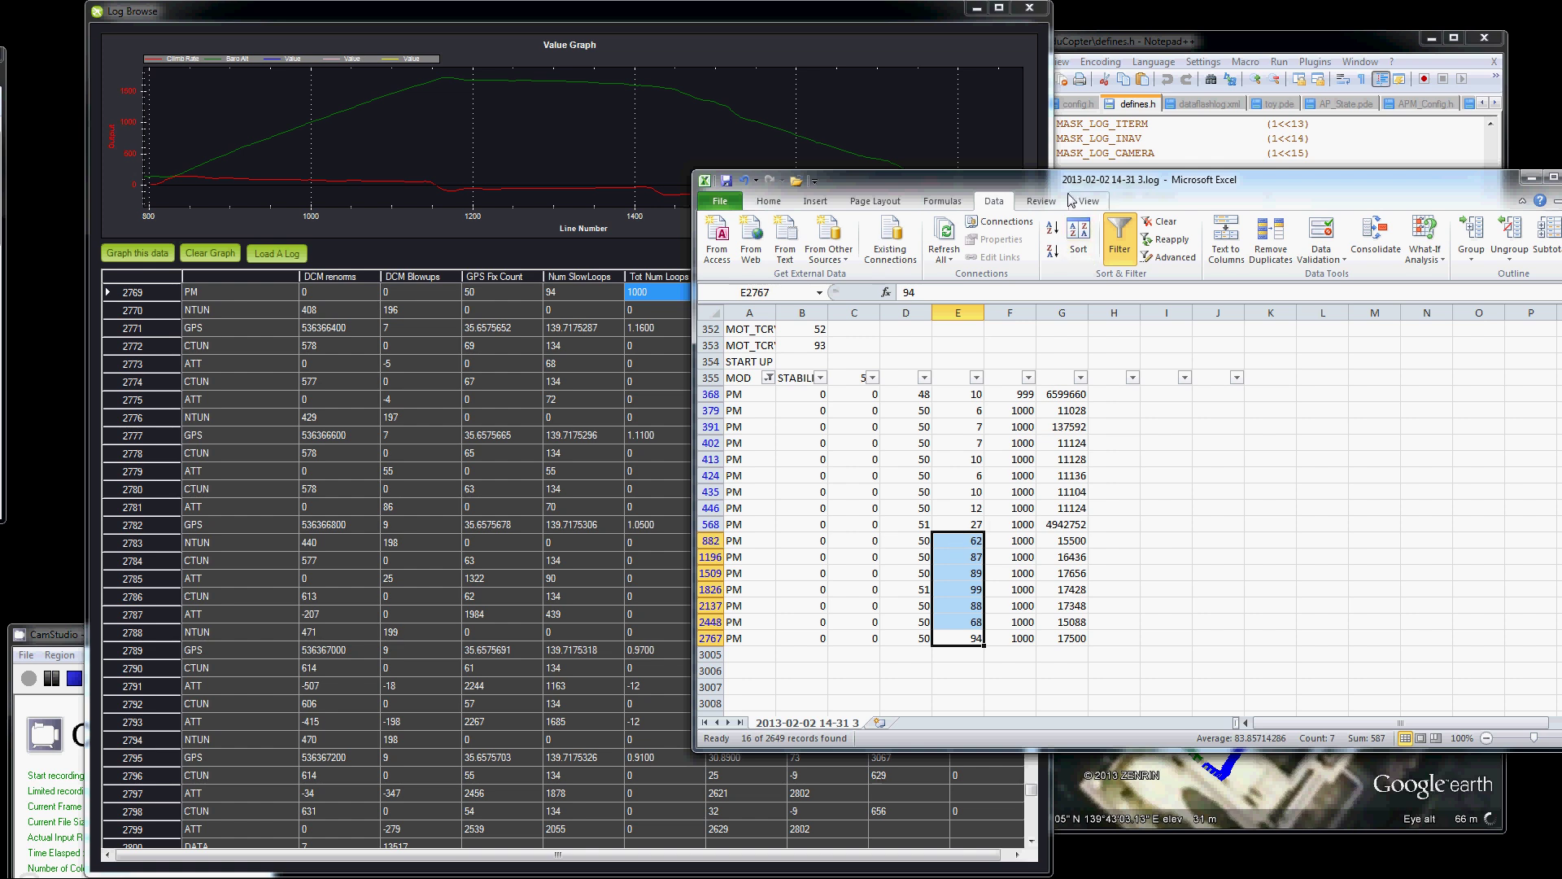
left_click_drag(1028, 187, 963, 242)
left_click(903, 643)
left_click(895, 595)
left_click(899, 643)
left_click(901, 694)
left_click(898, 678)
left_click(899, 693)
left_click(898, 678)
left_click_drag(889, 601, 920, 700)
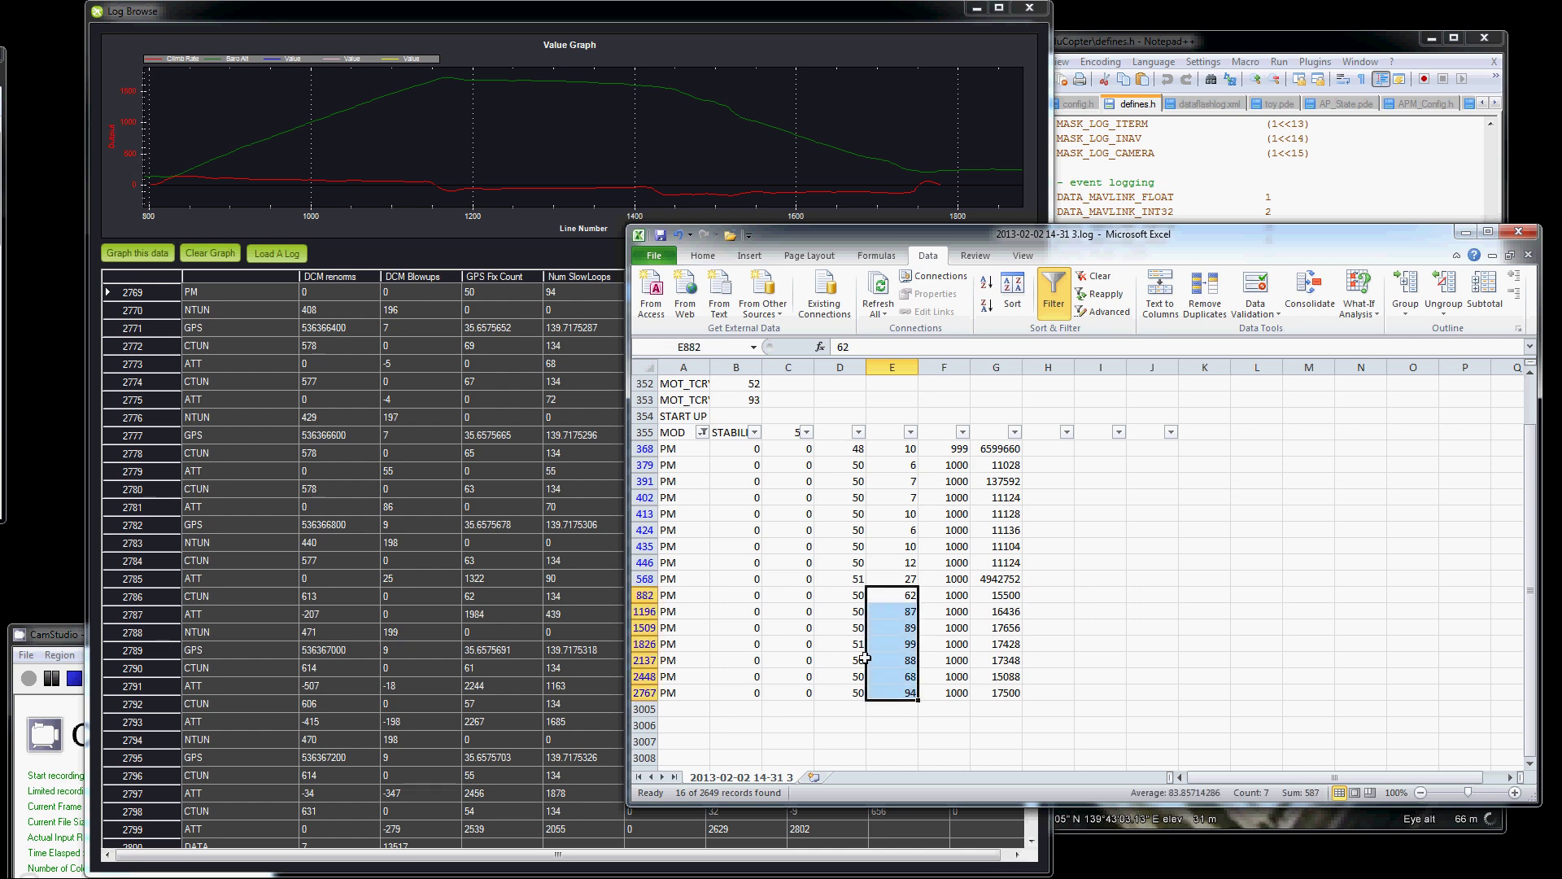
left_click(894, 626)
left_click(892, 595)
left_click(892, 660)
left_click(894, 644)
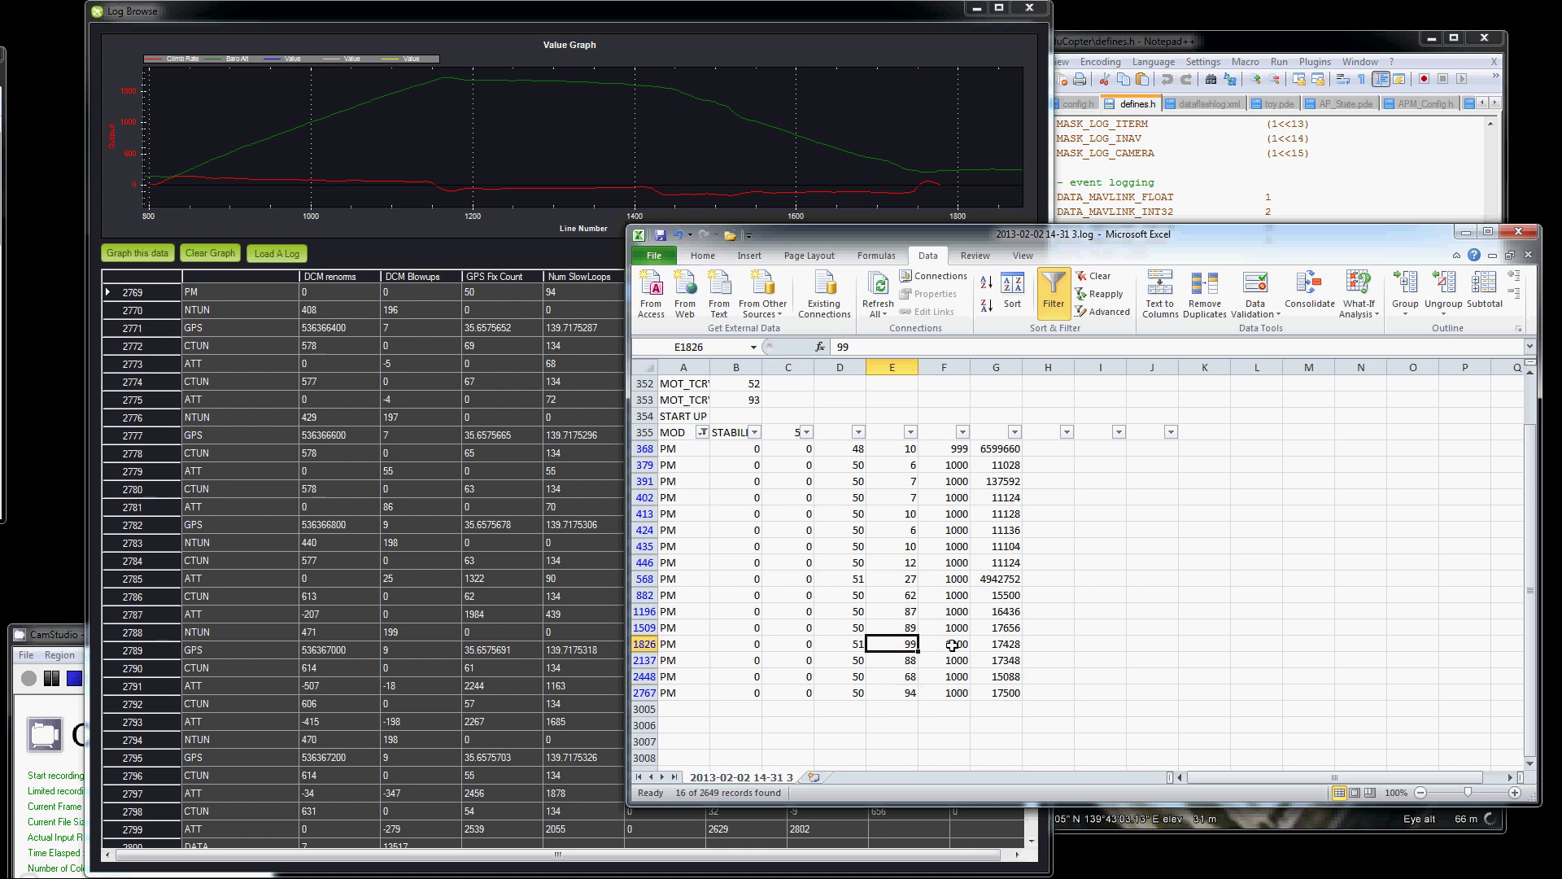
type("350")
key("Return")
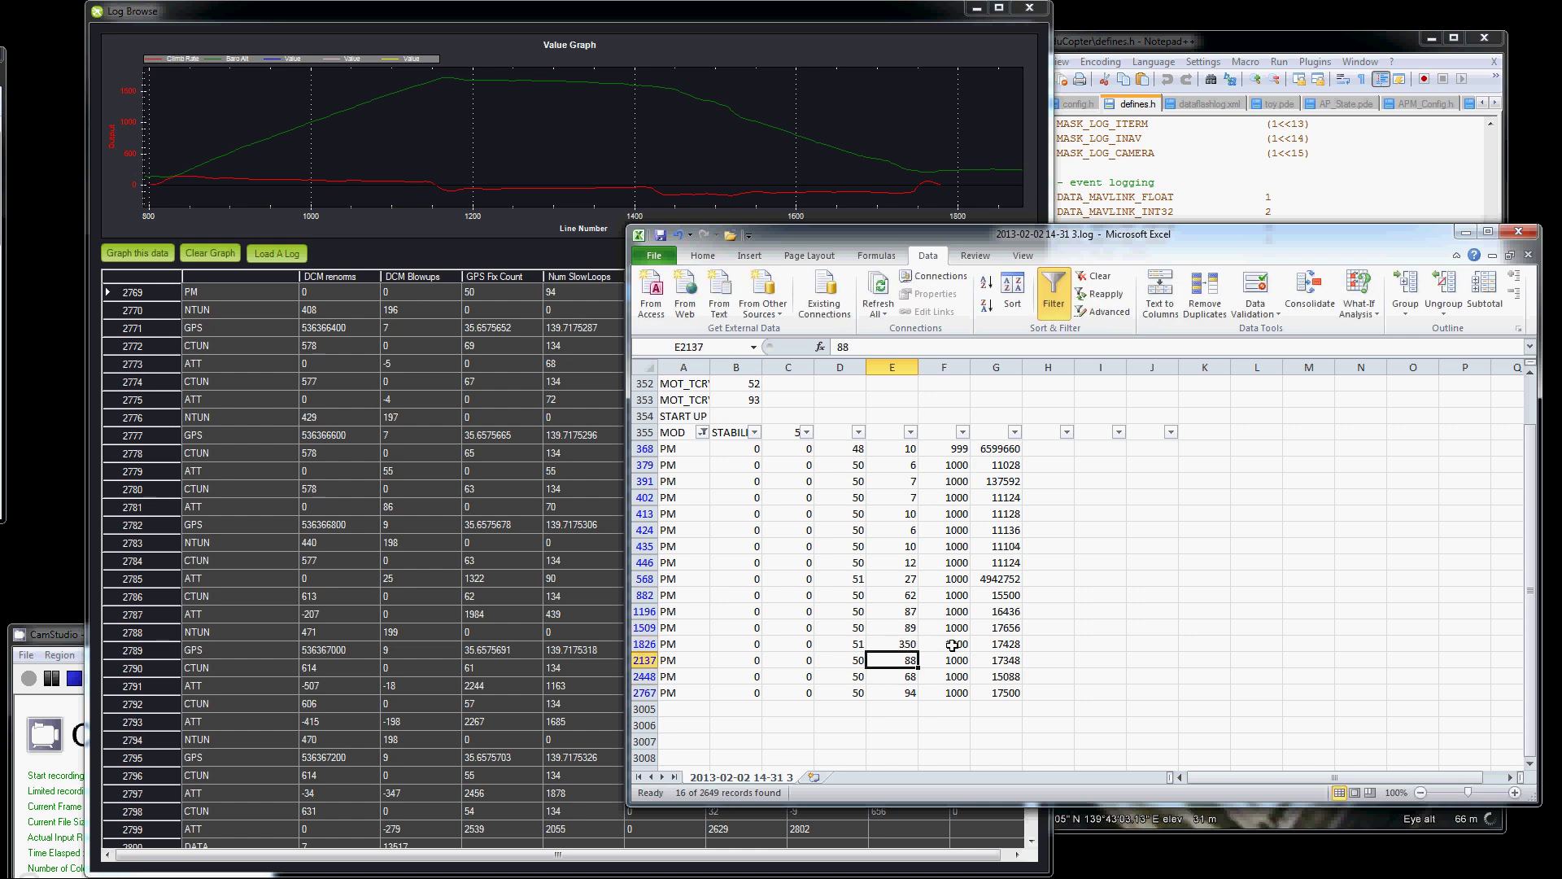
left_click(903, 644)
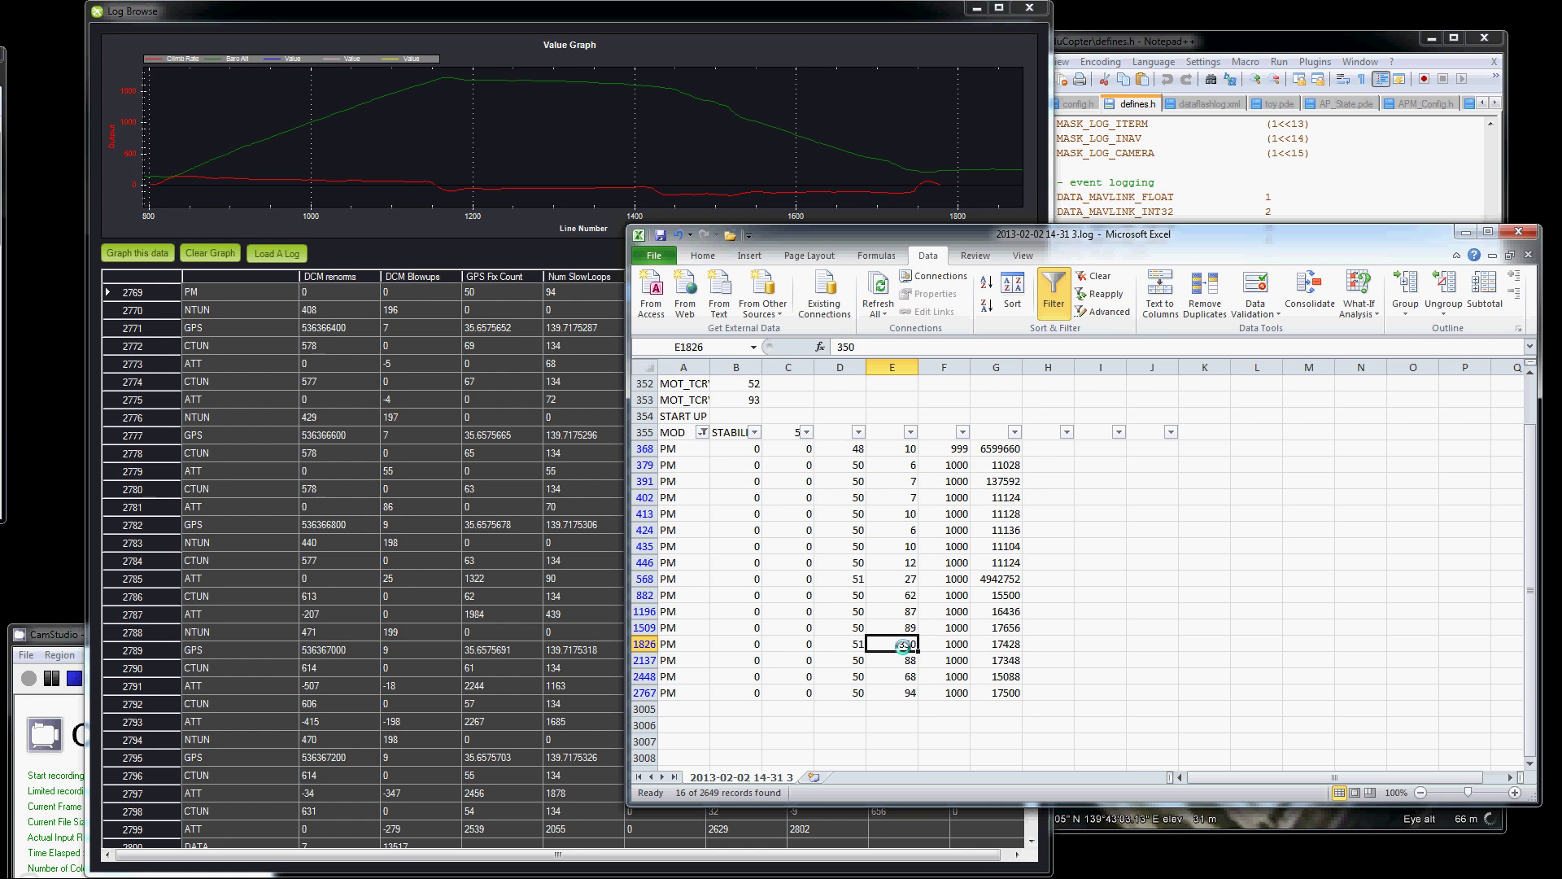
key("ctrl+z")
left_click(994, 644)
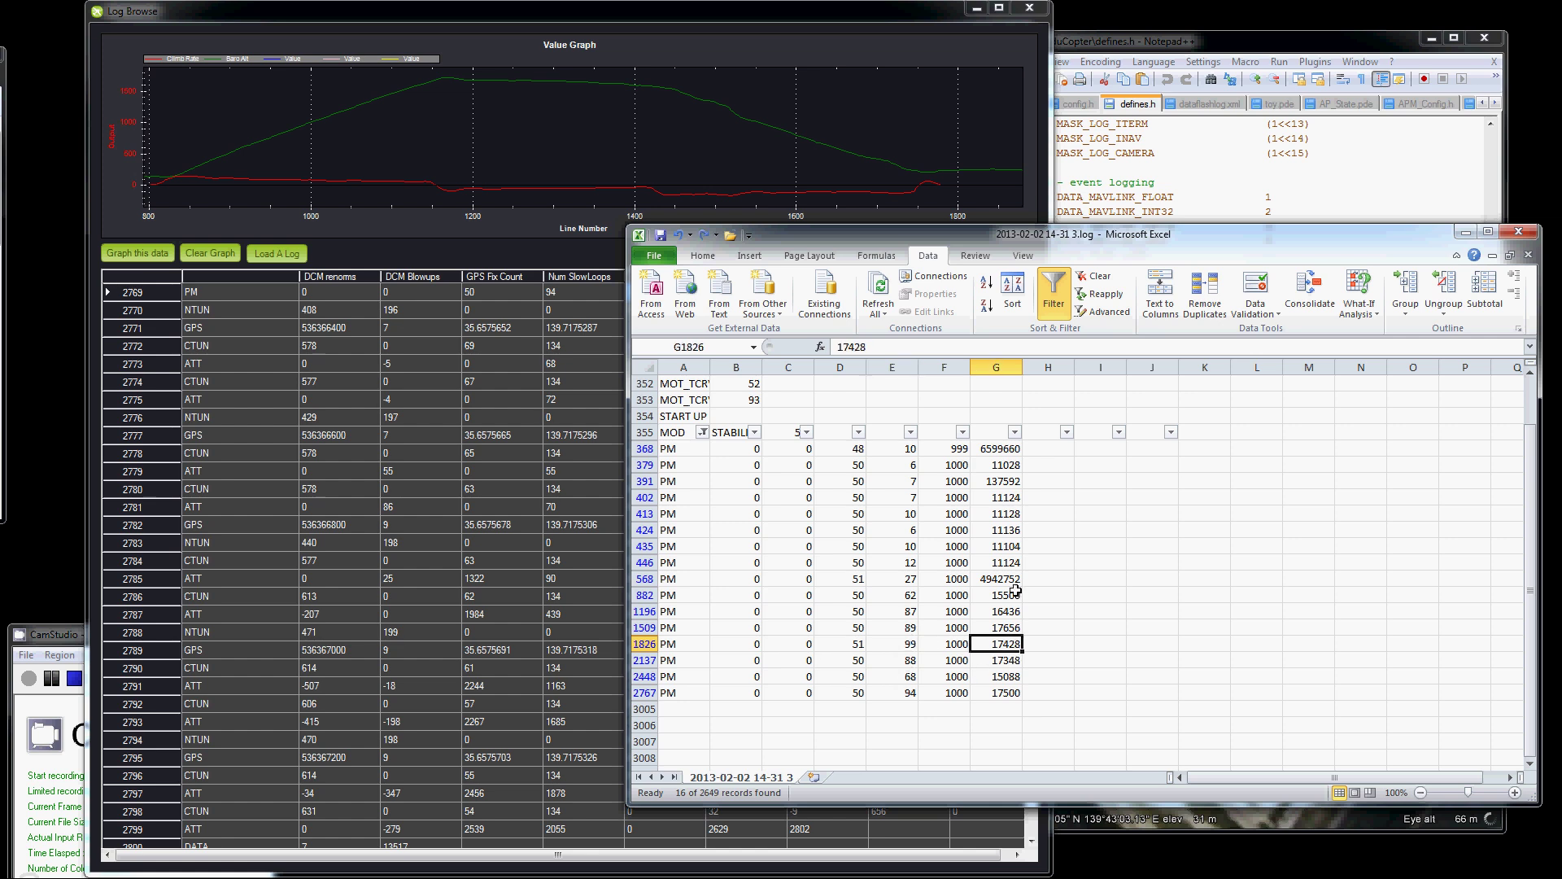
left_click(673, 22)
left_click(716, 294)
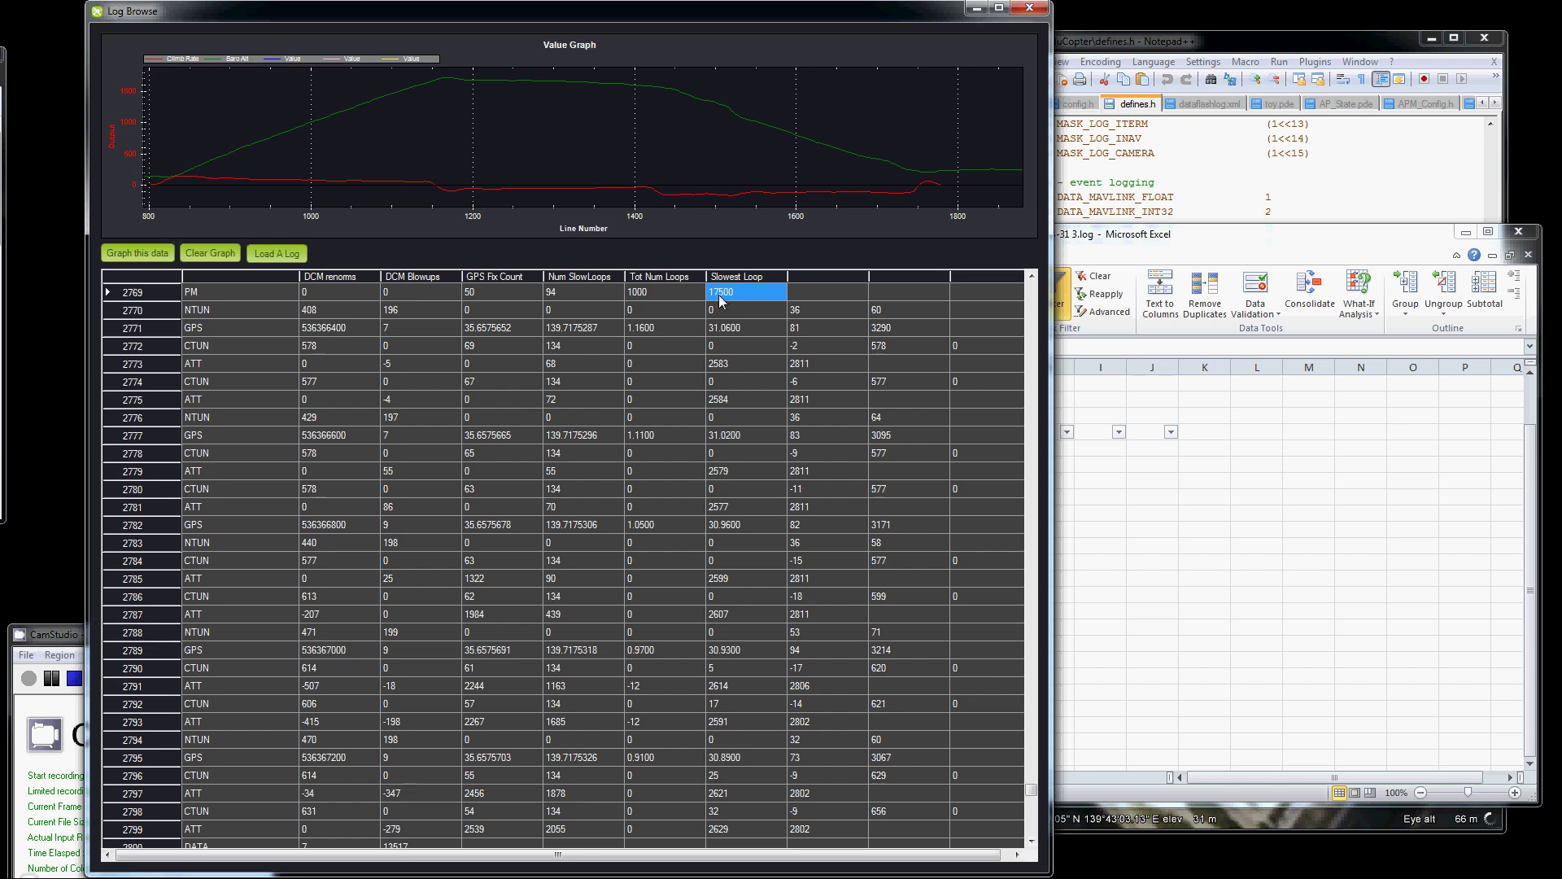
left_click(701, 300)
left_click(737, 293)
left_click(640, 298)
left_click(741, 299)
Position the new Paint canvas to the right of the Log Browse Value Graph.
right_click(416, 126)
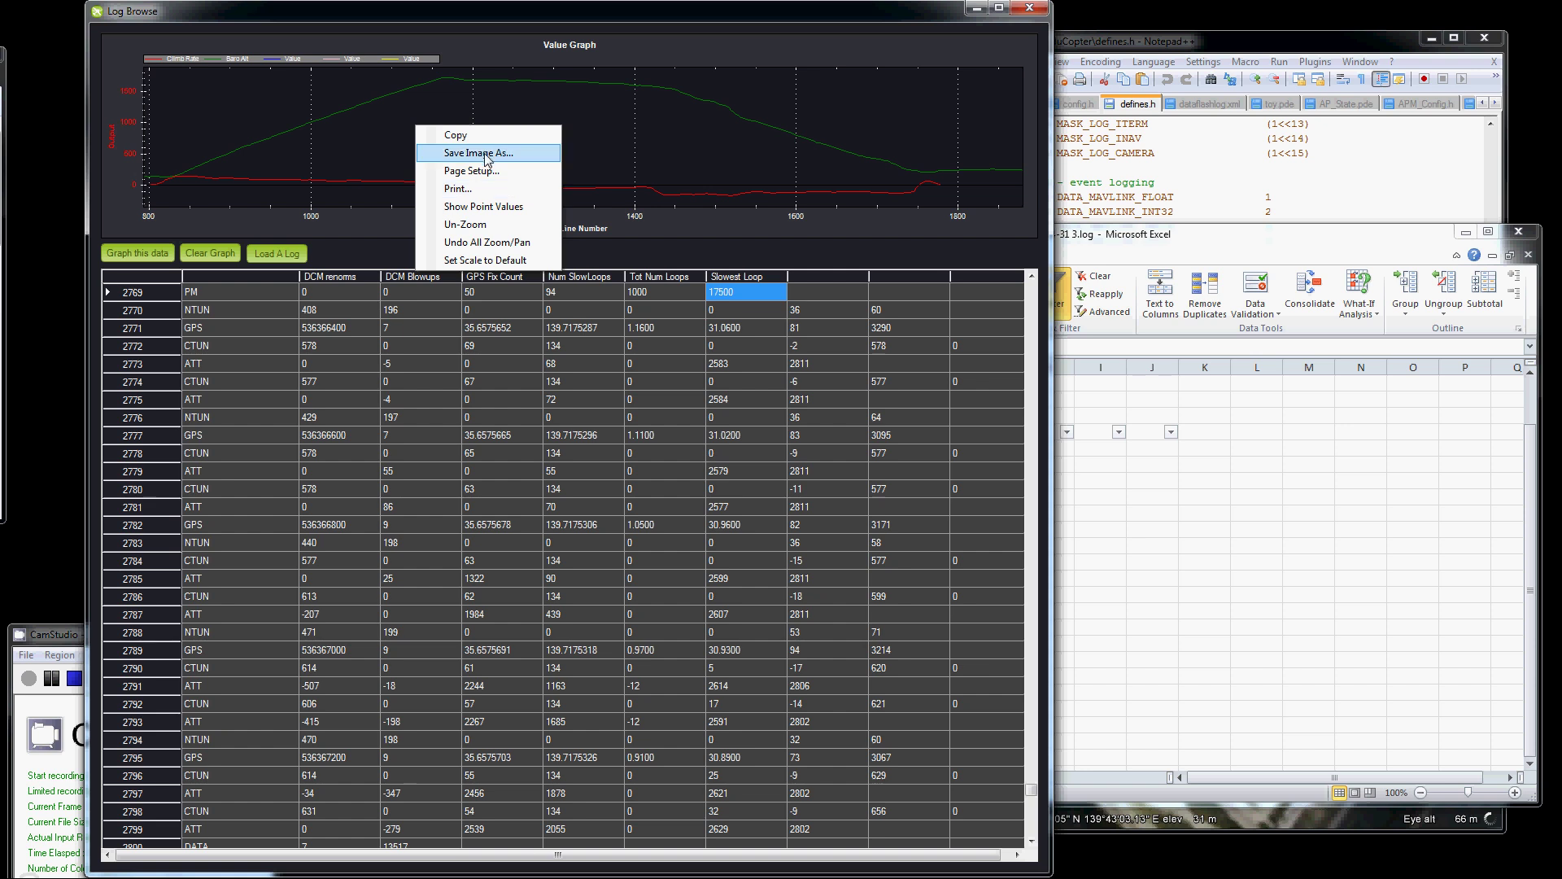
left_click(345, 399)
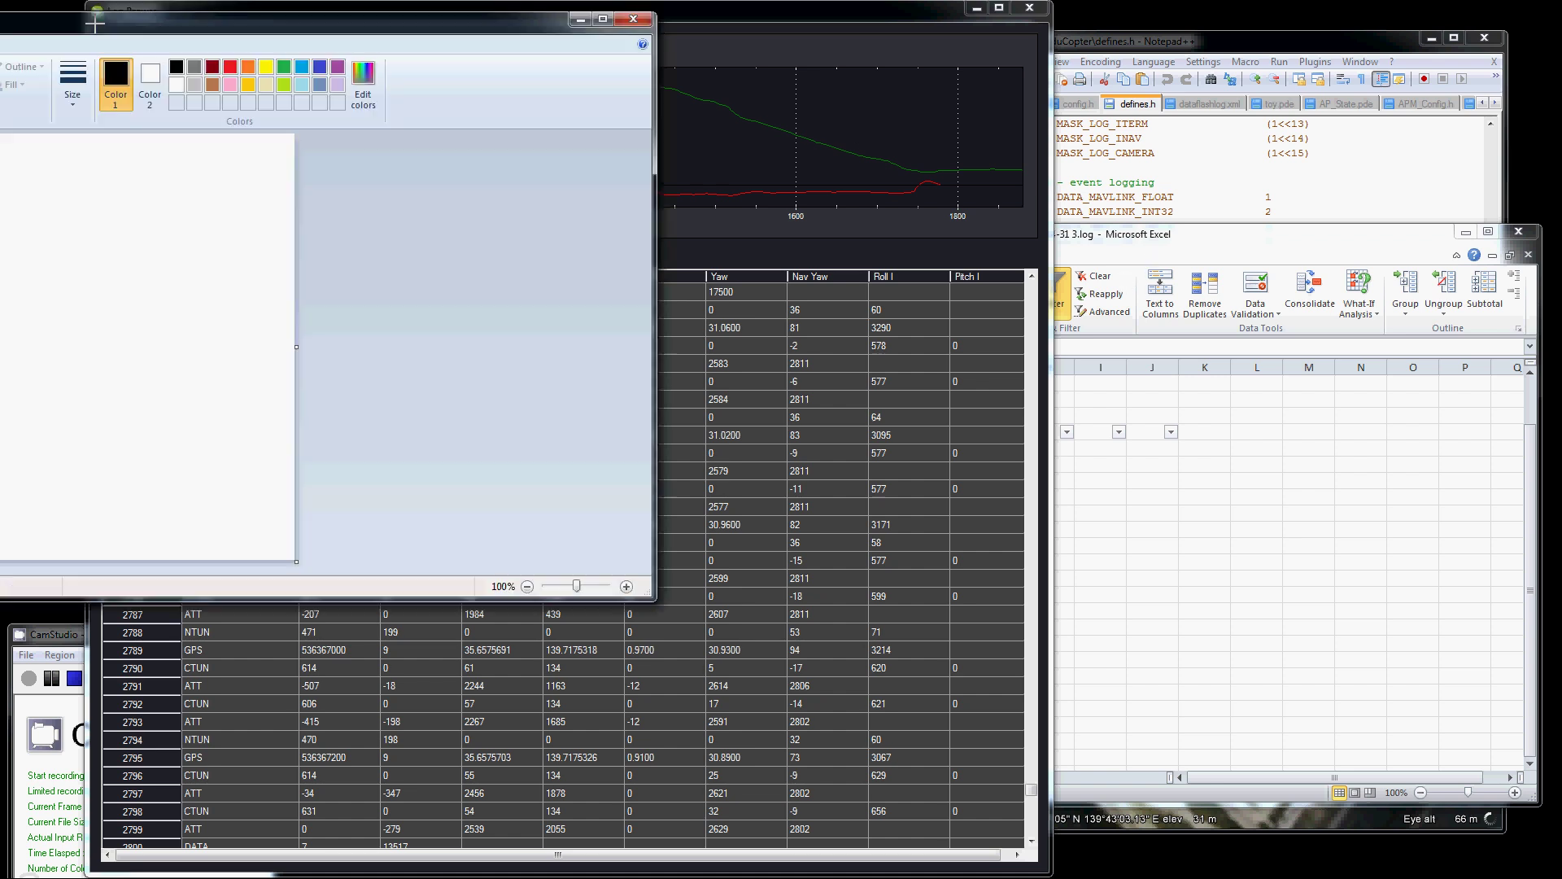
mouse_move(665, 106)
left_mouse_down()
mouse_move(885, 139)
mouse_move(990, 109)
left_mouse_up()
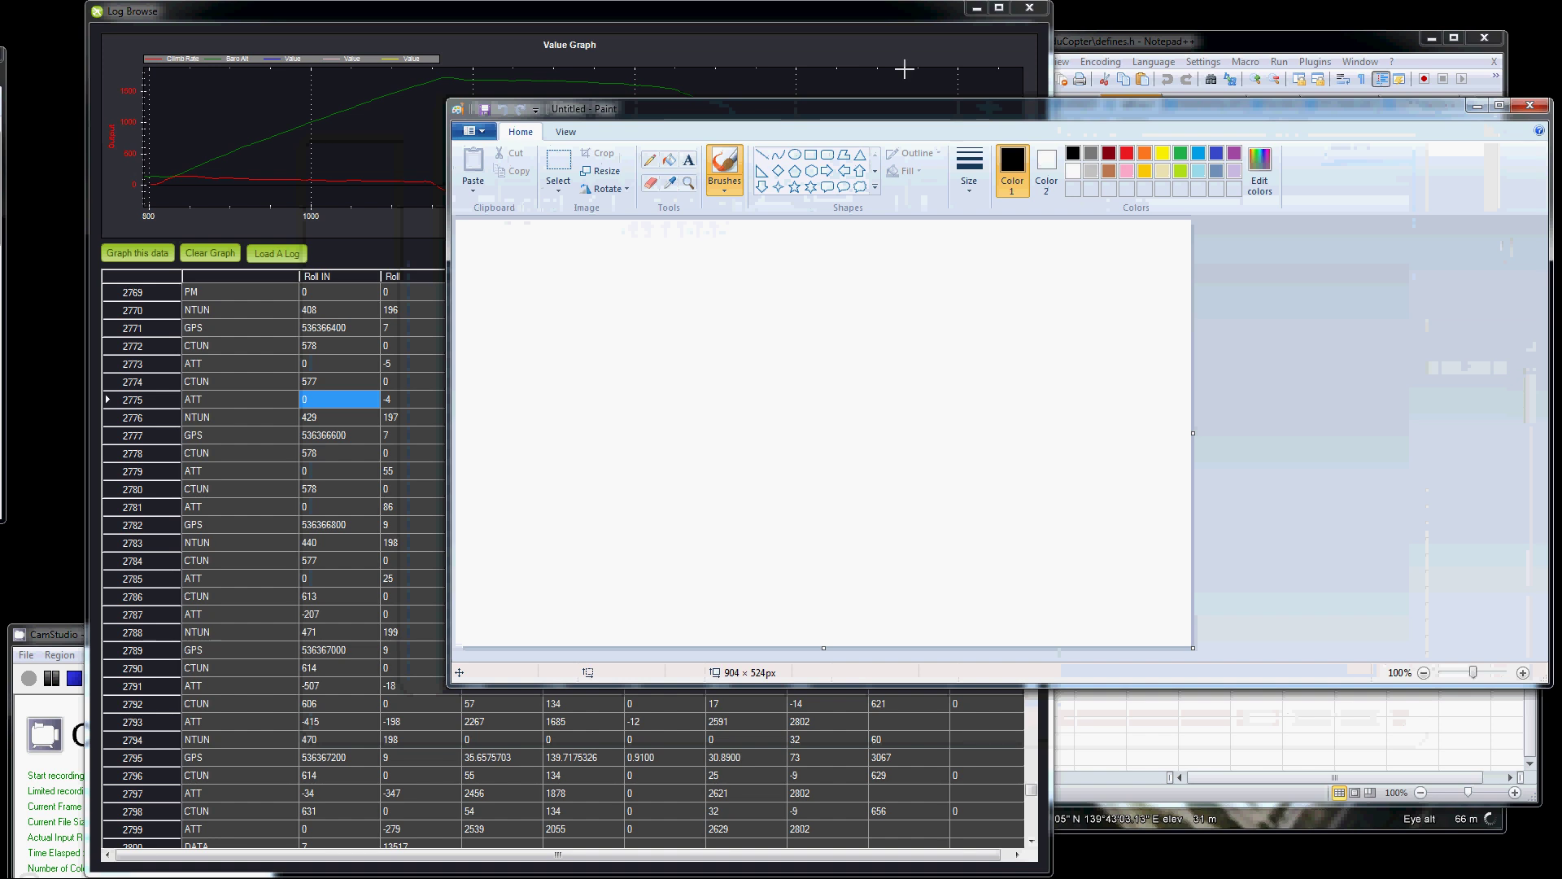
left_click(759, 21)
Copy the Baro Alt and Climb Rate Value Graph image and paste it into Paint.
right_click(537, 145)
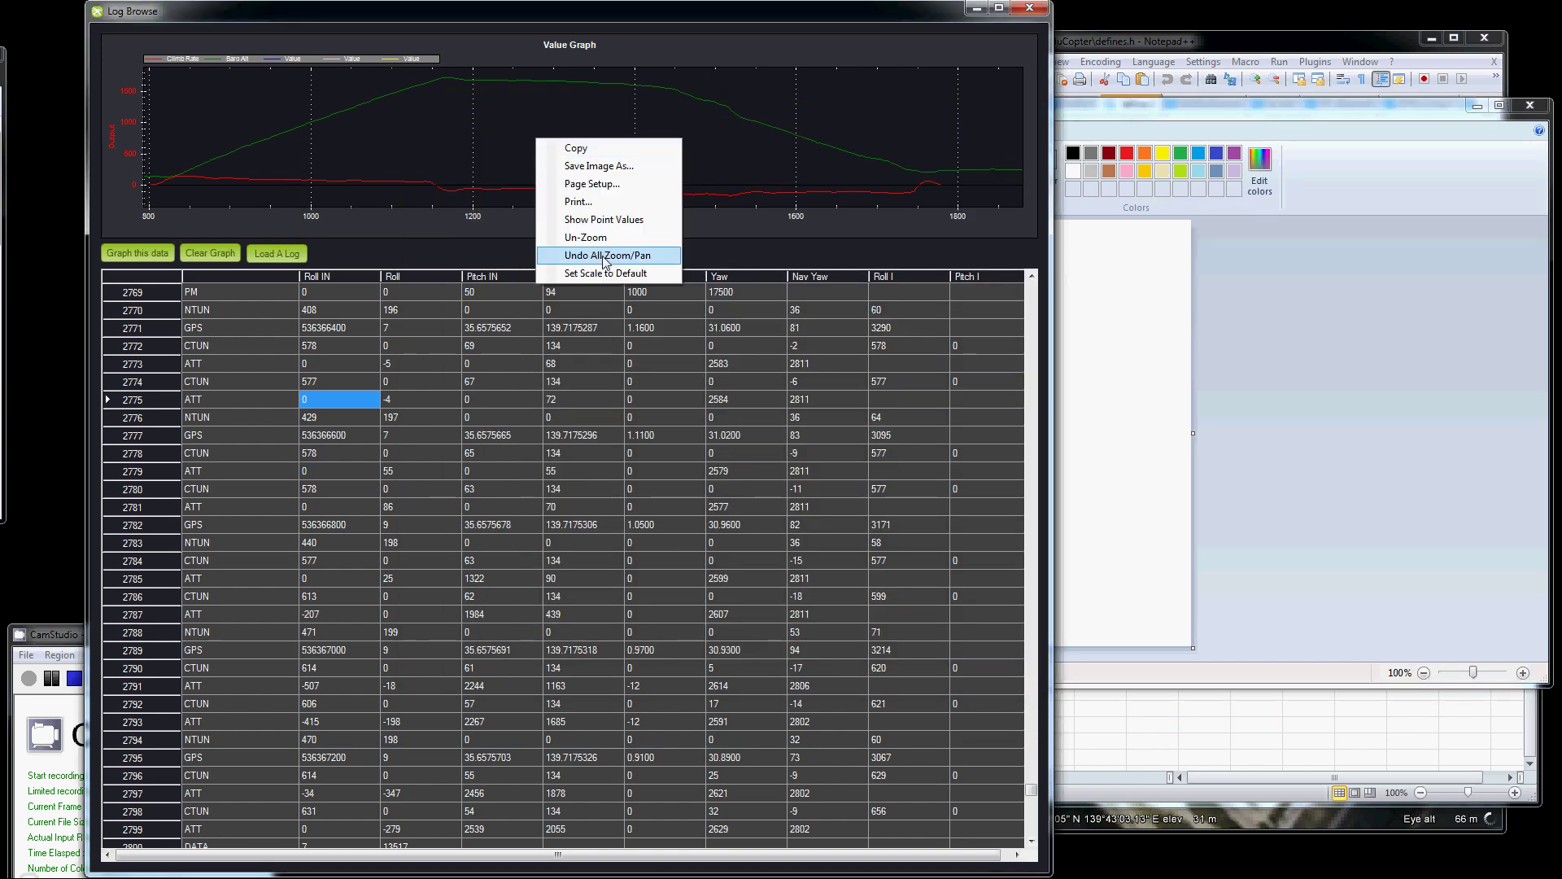
left_click(576, 147)
left_click(1370, 356)
key("ctrl+v")
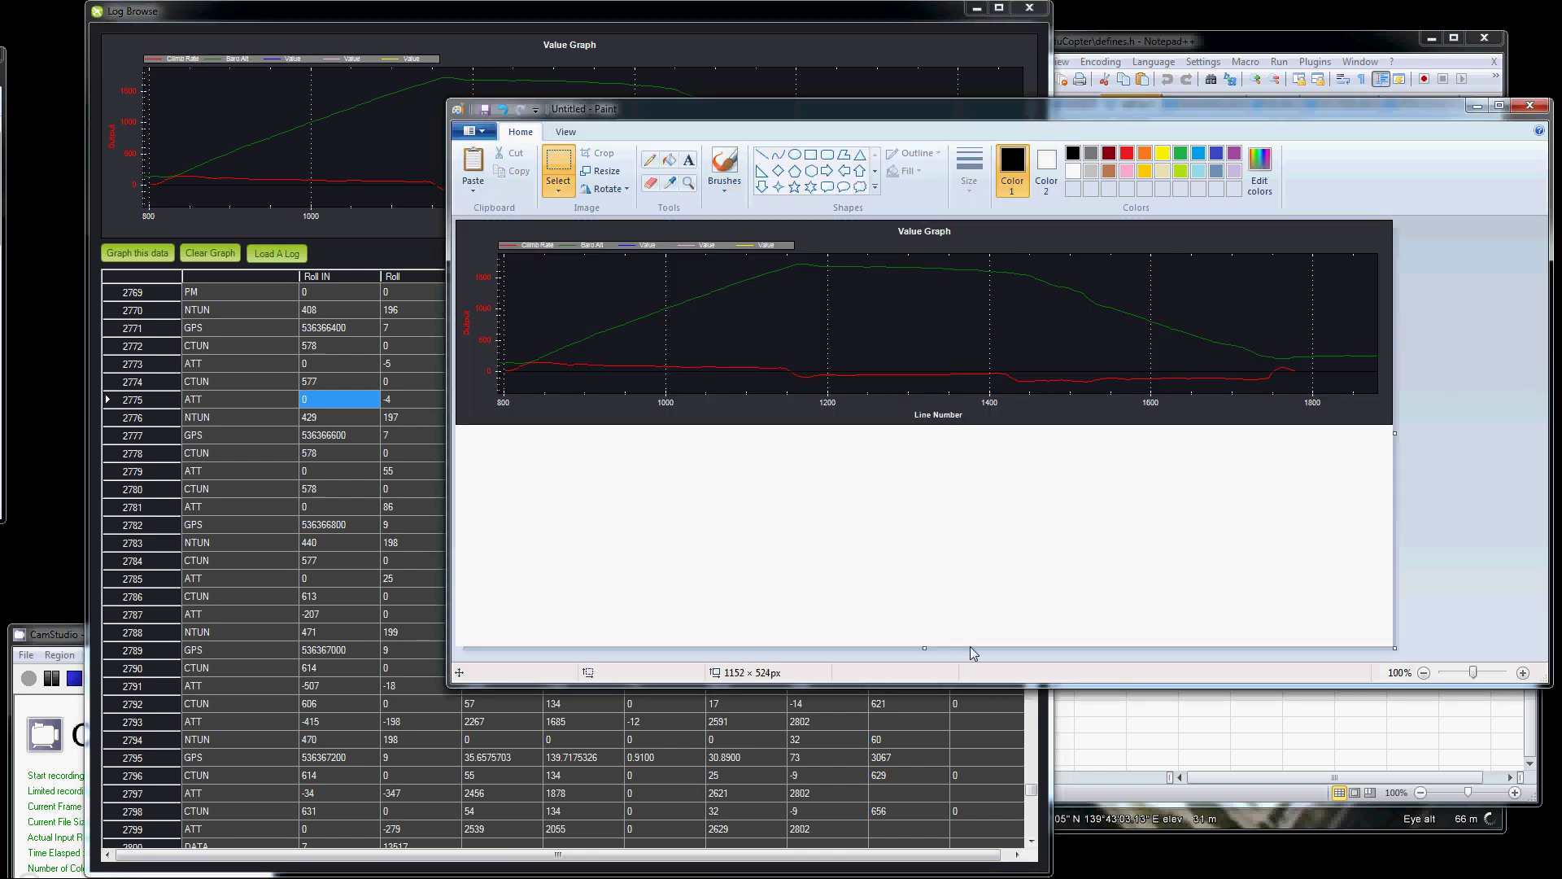
mouse_move(793, 114)
left_mouse_down()
mouse_move(800, 399)
mouse_move(805, 213)
left_mouse_up()
left_click(644, 134)
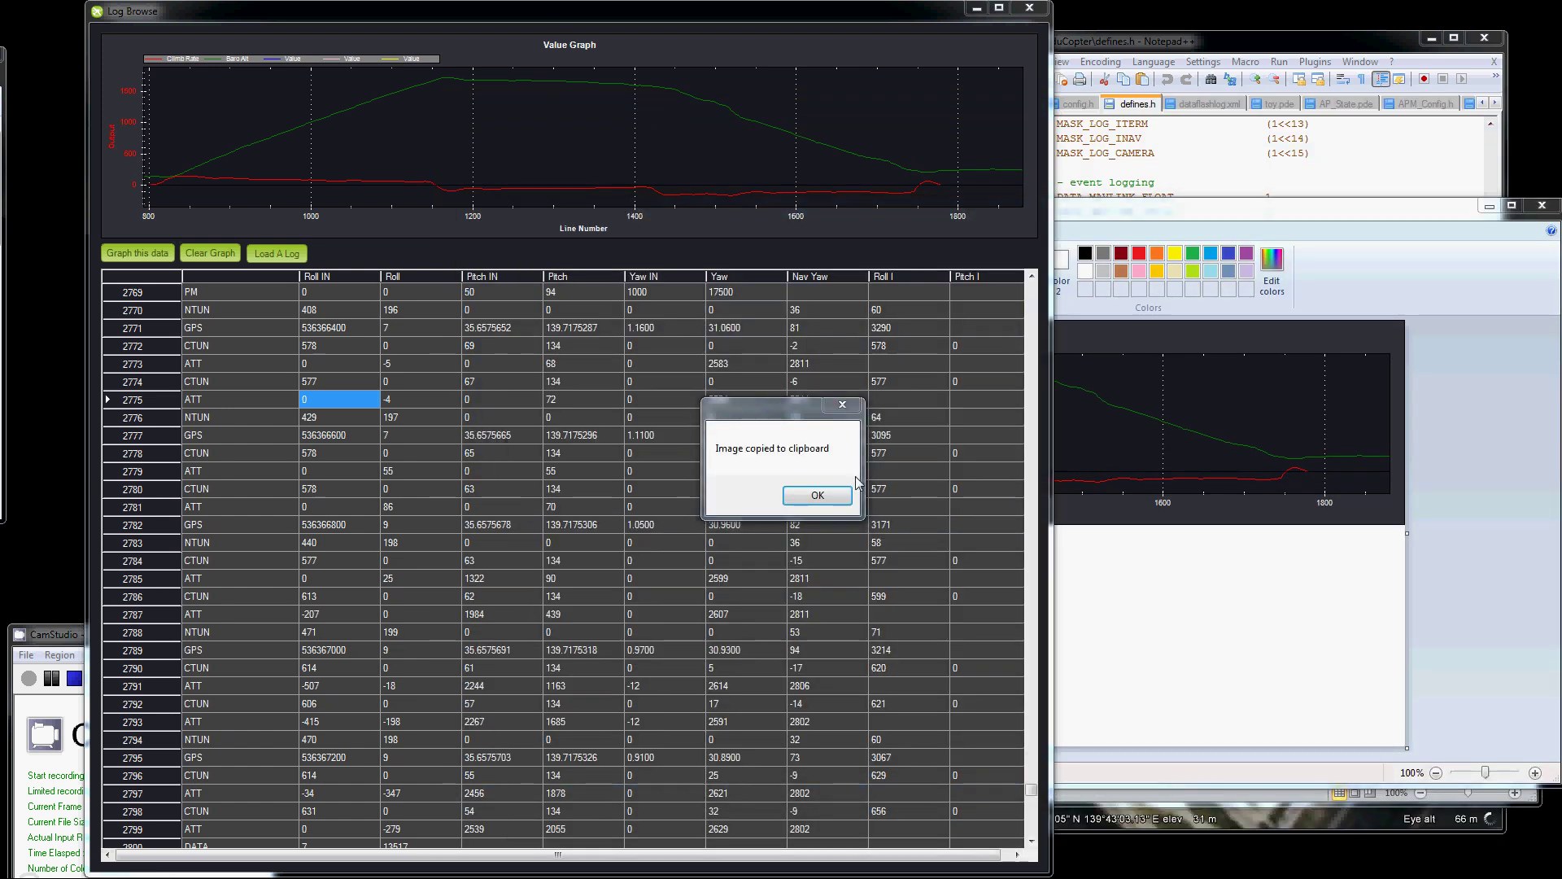
left_click(817, 495)
Reset the zoomed Value Graph to its default 0–3500 scale and select CTUN row 2774.
left_click_drag(294, 79, 668, 204)
right_click(500, 144)
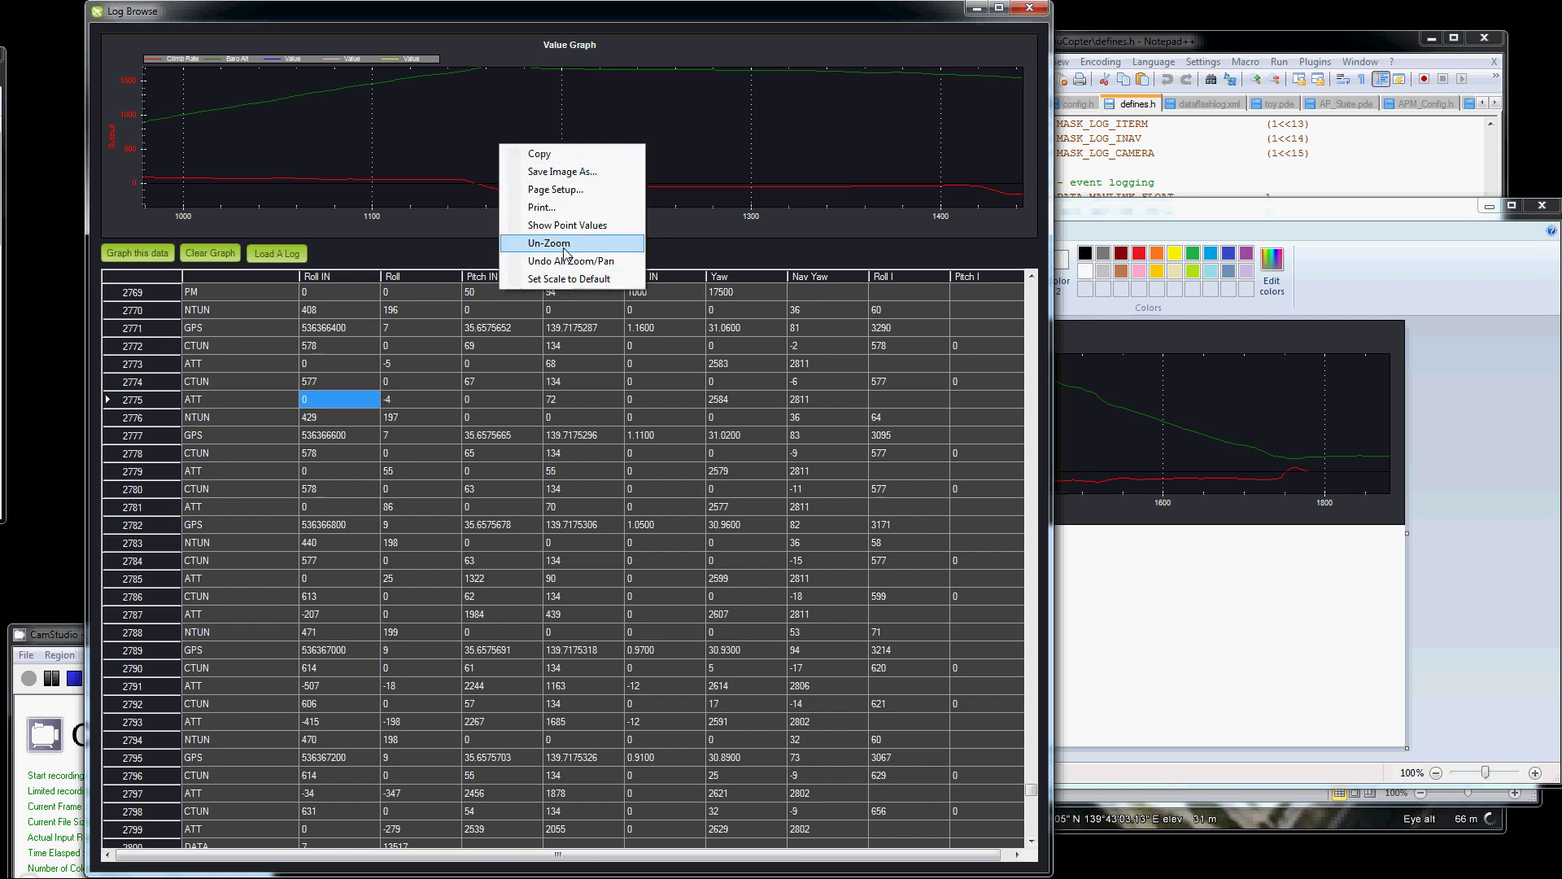
left_click(567, 278)
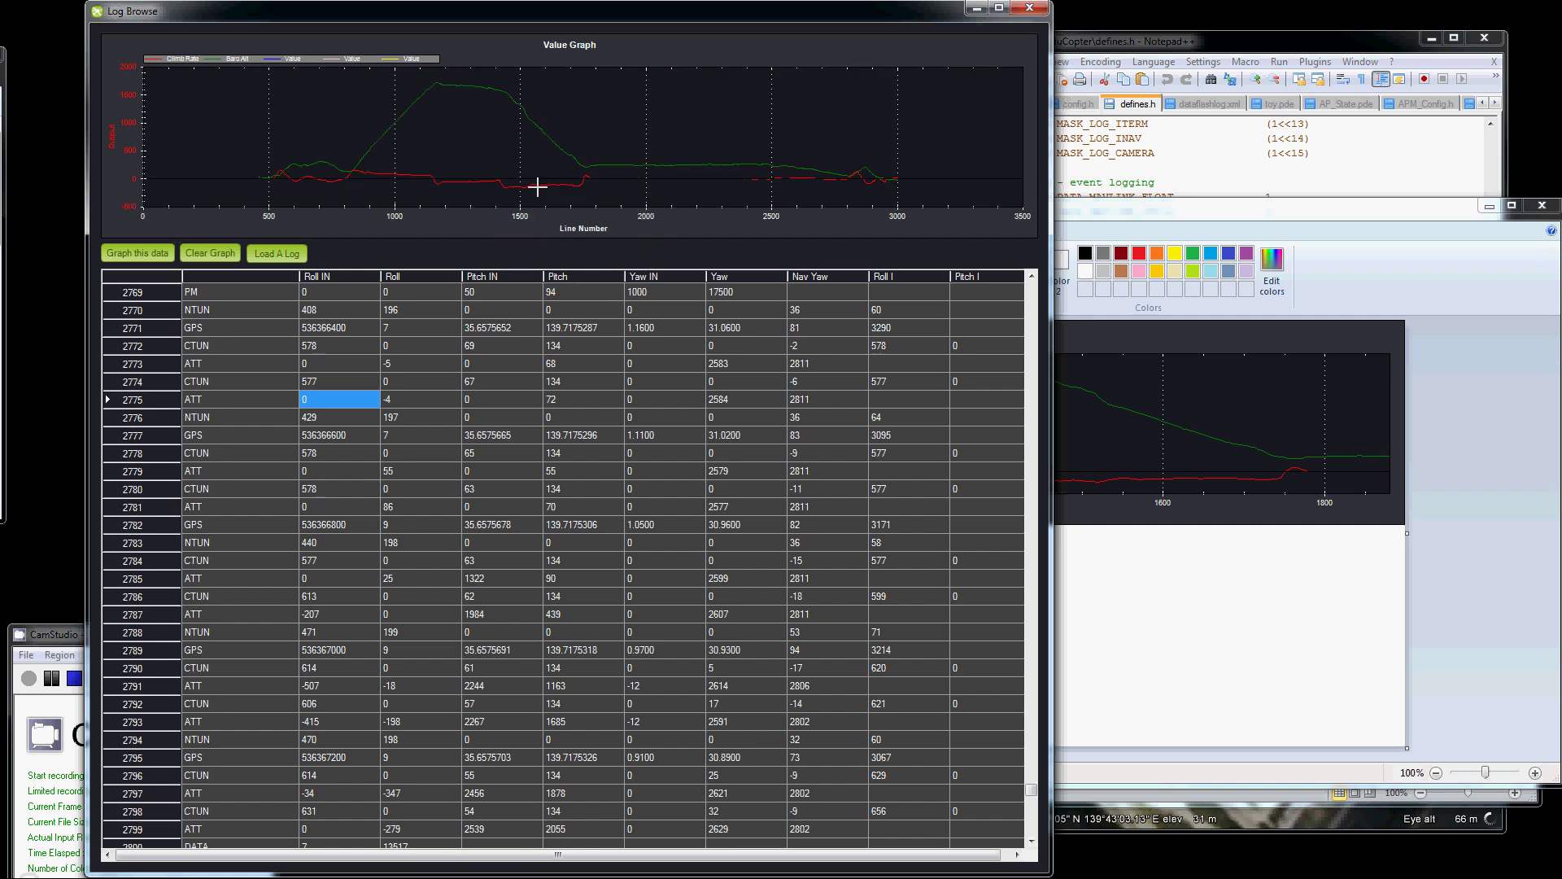
right_click(612, 140)
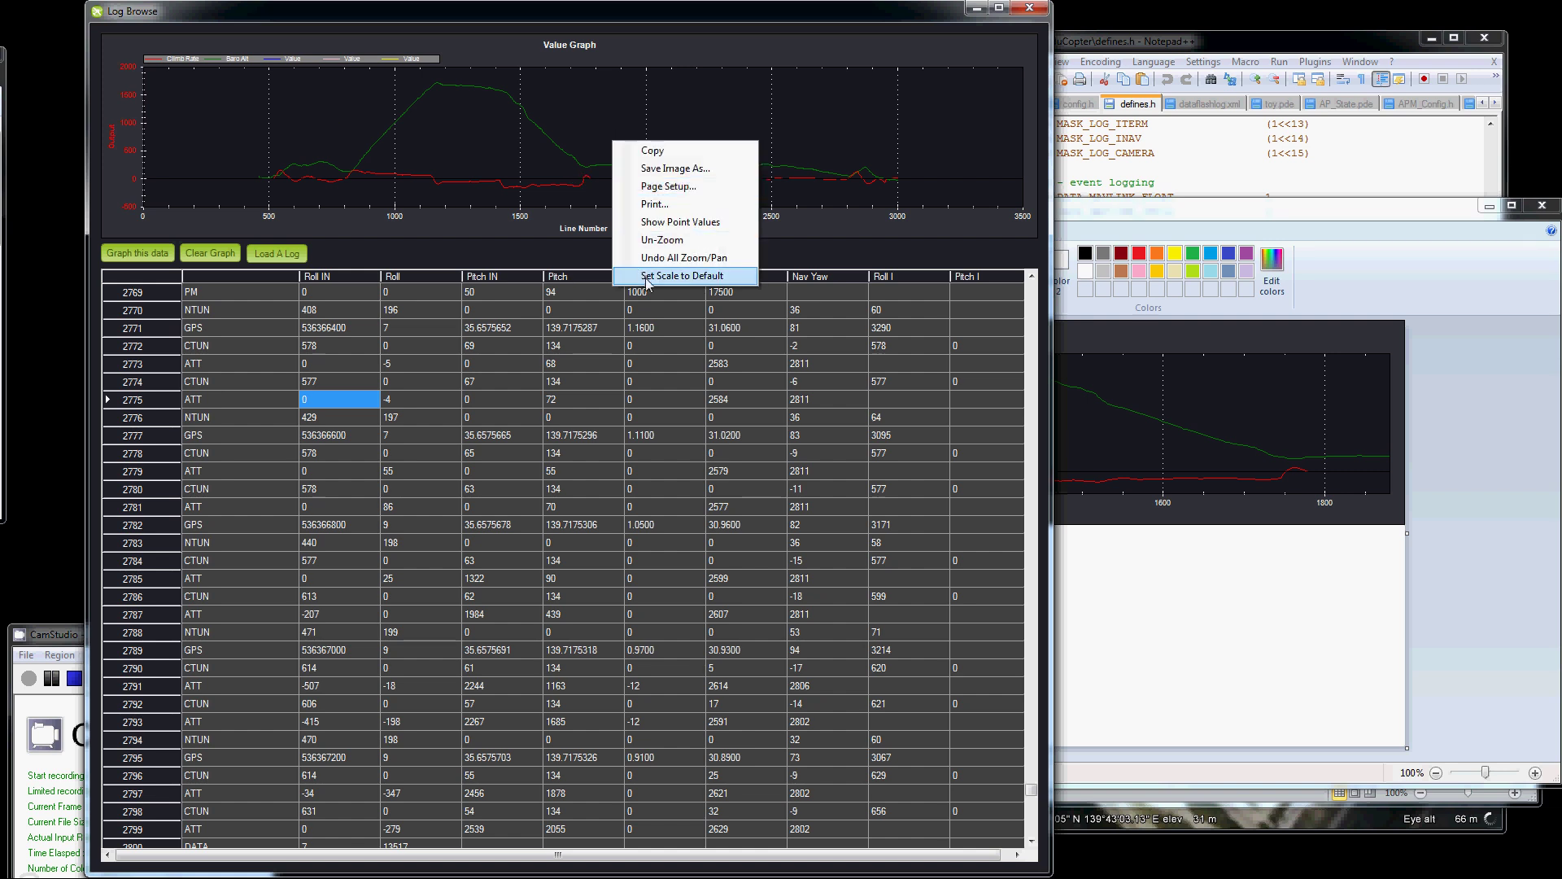
left_click(506, 247)
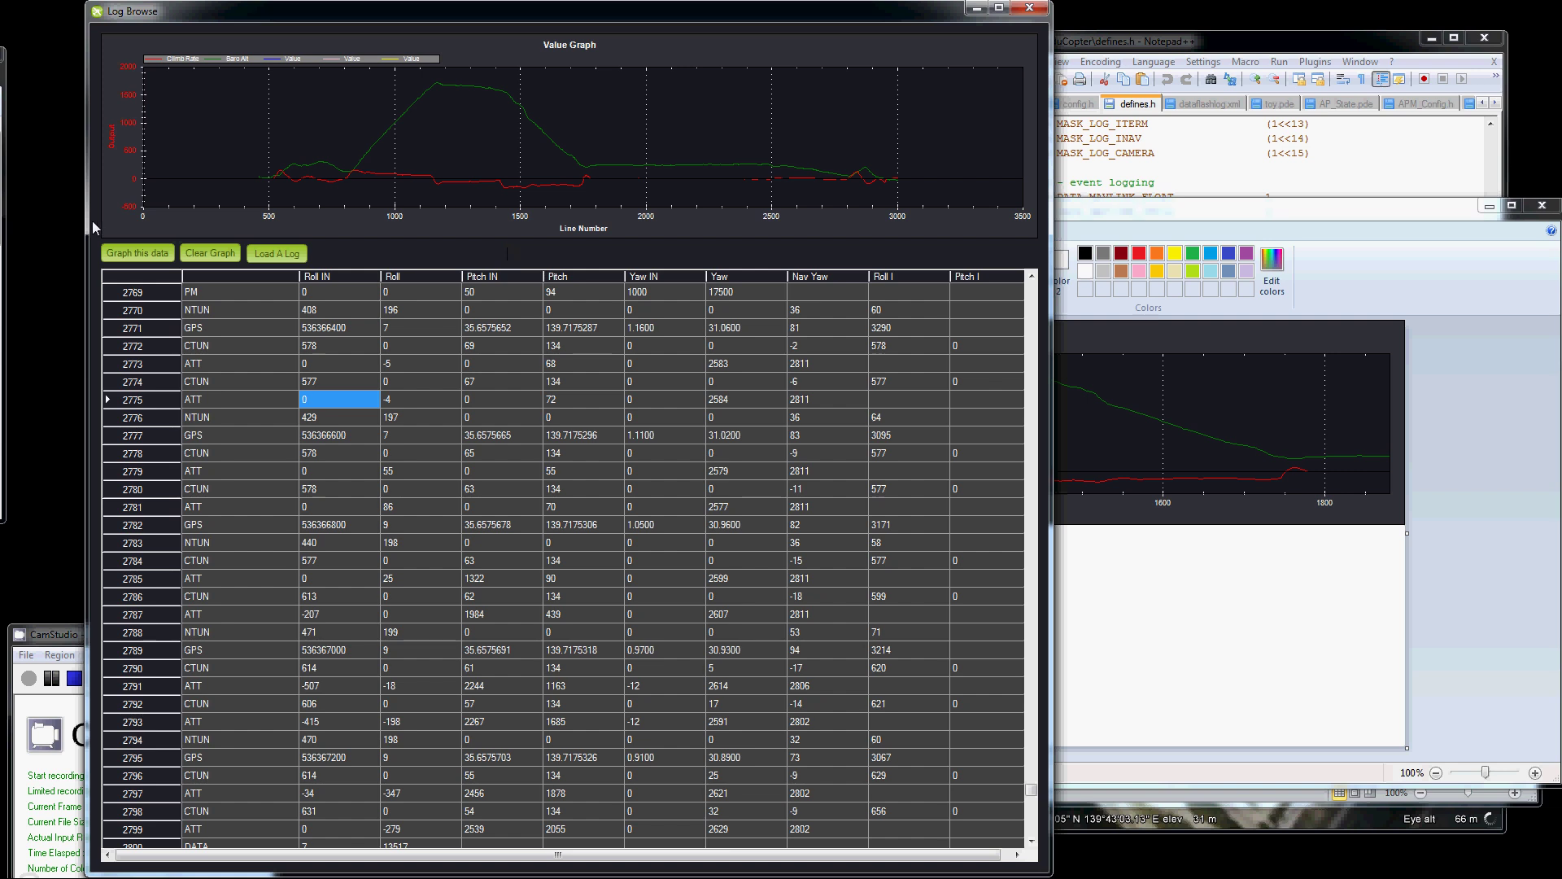
left_click(348, 376)
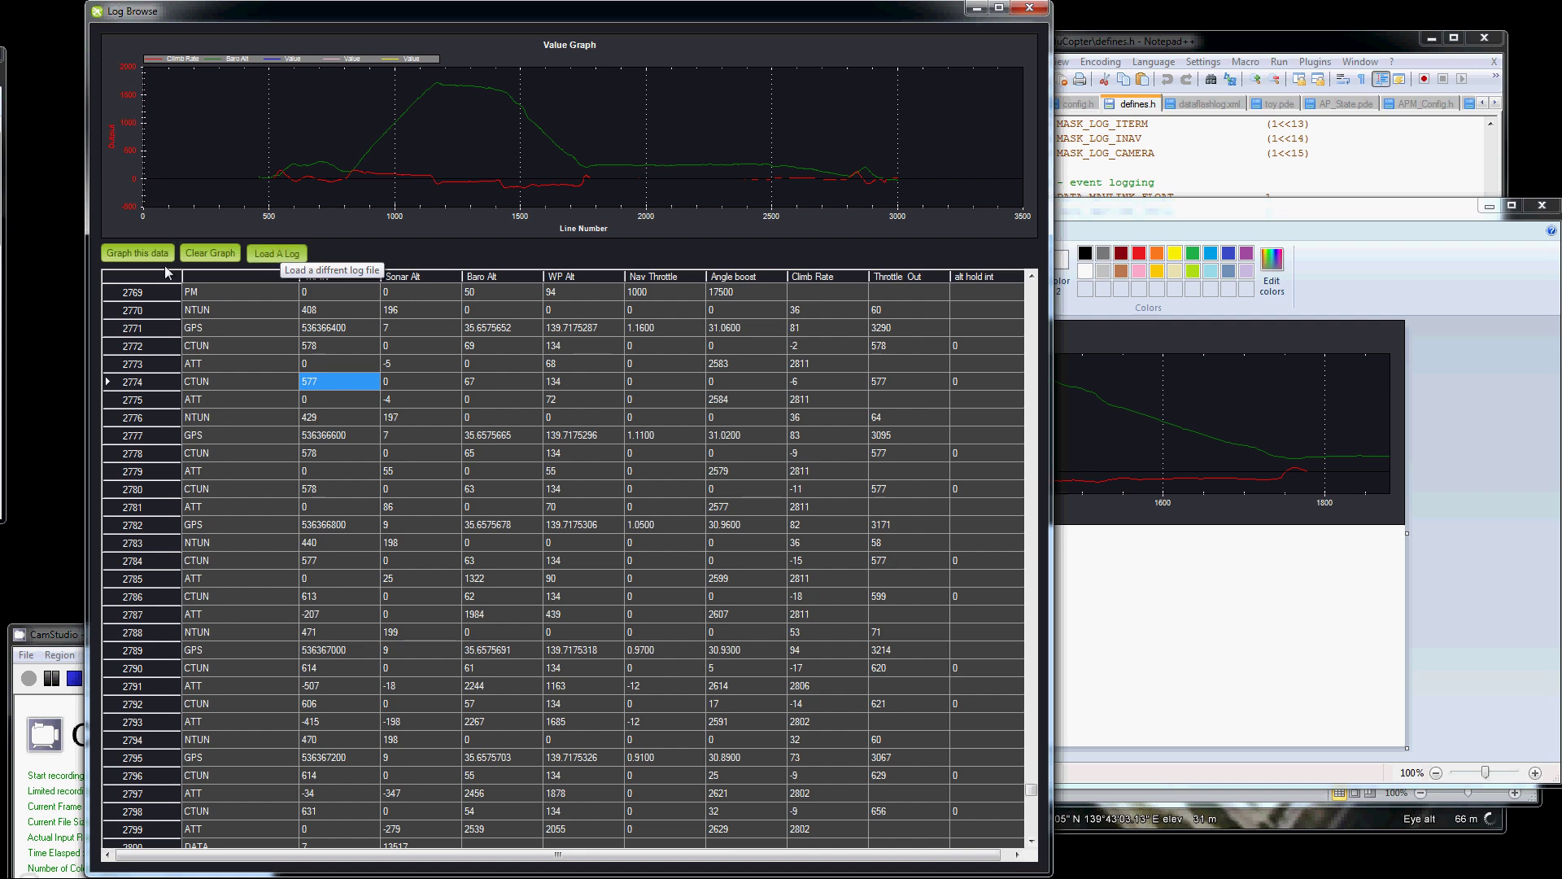
mouse_move(552, 19)
left_mouse_down()
mouse_move(563, 252)
mouse_move(526, 390)
mouse_move(506, 403)
left_mouse_up()
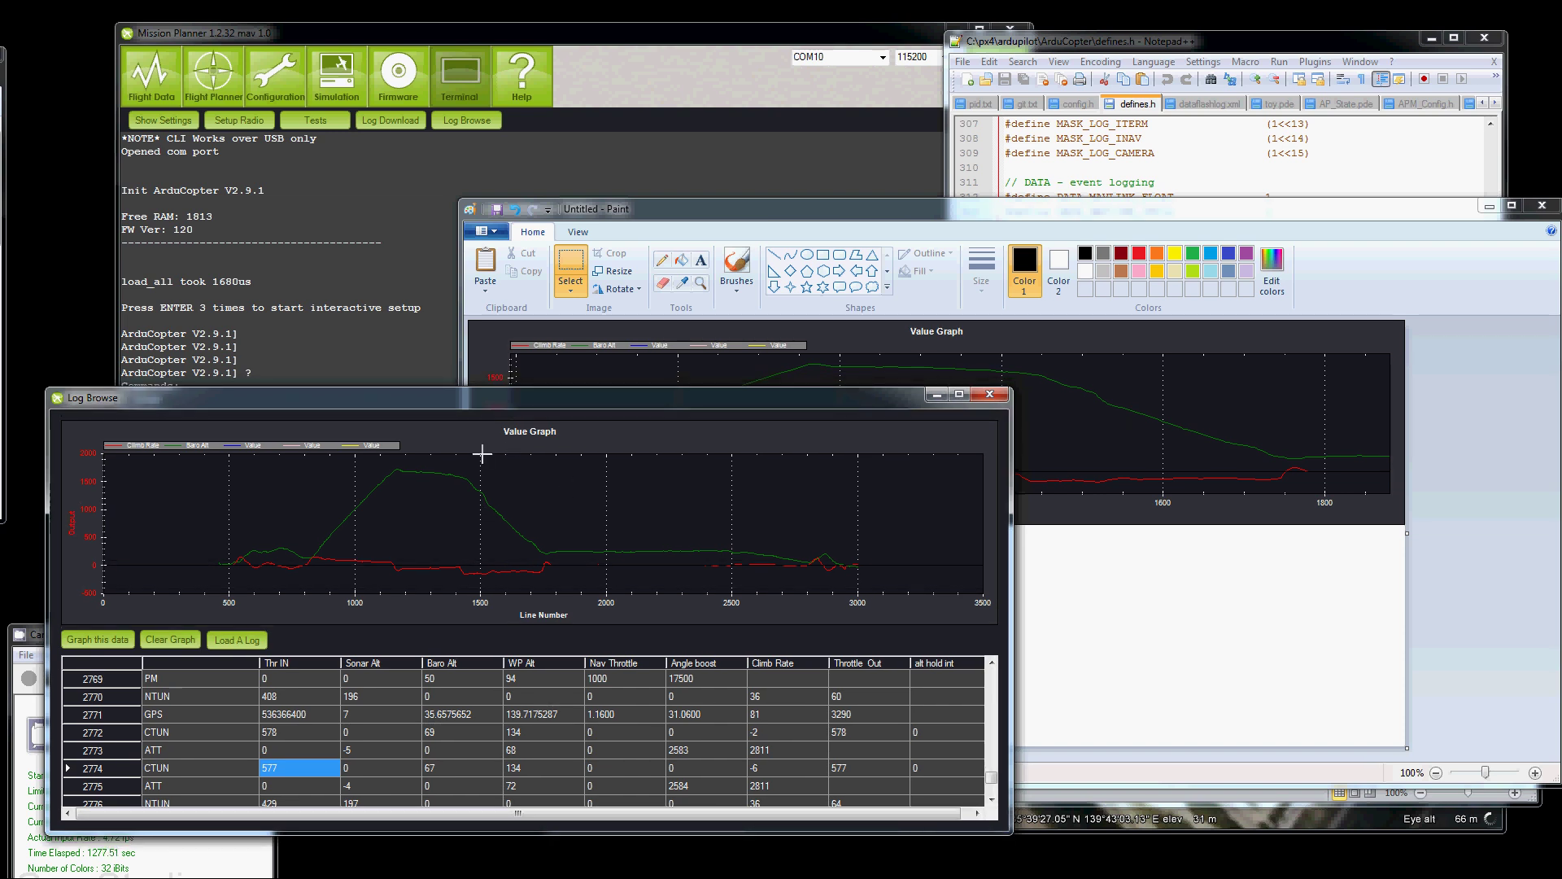
left_click(638, 45)
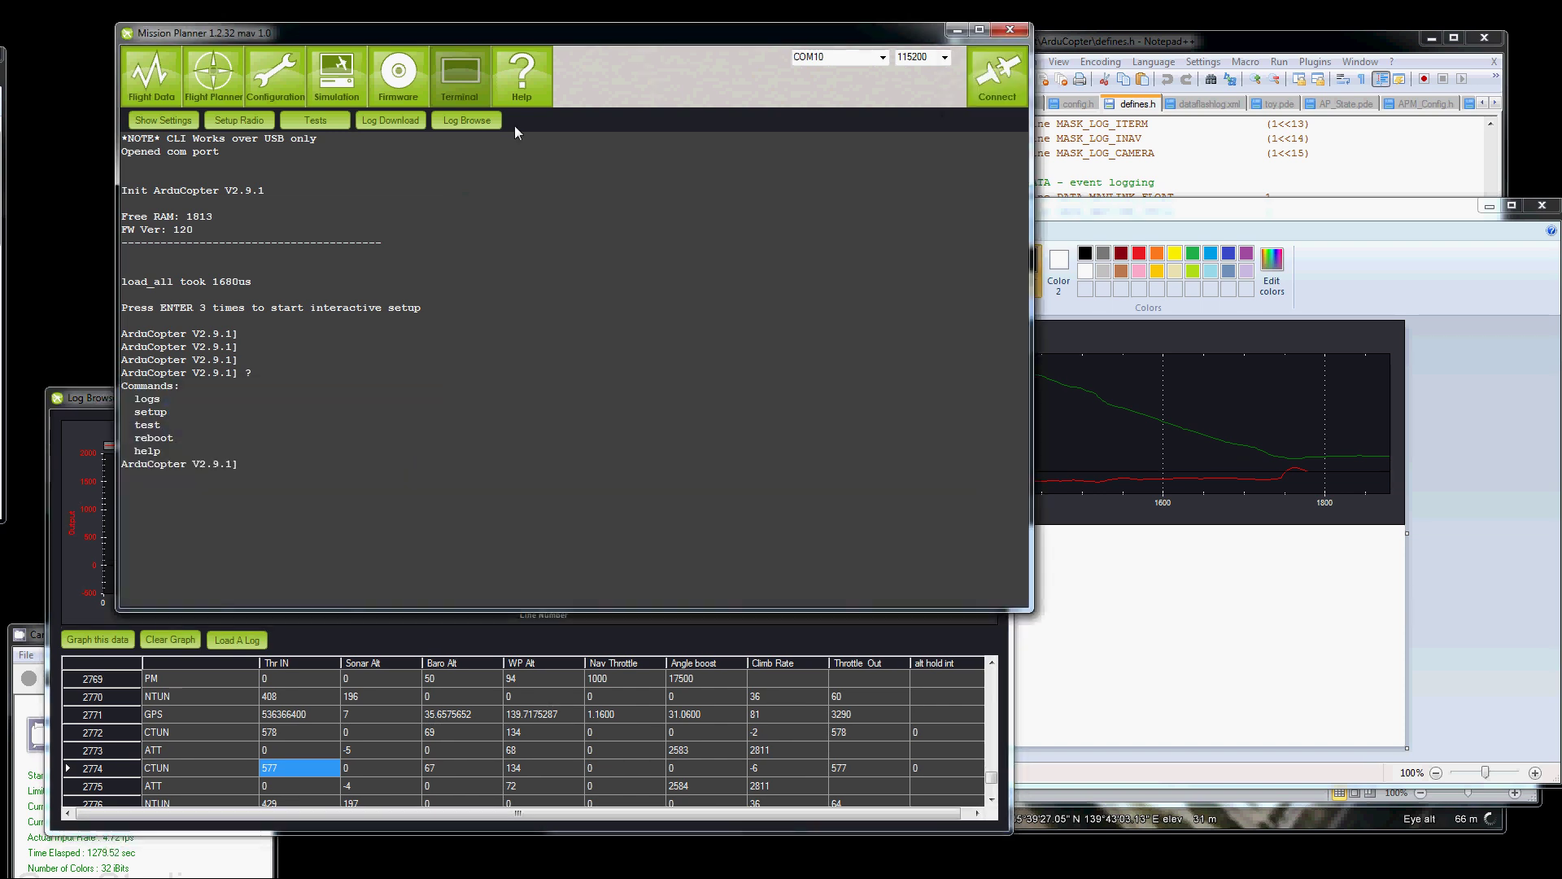
left_click(472, 120)
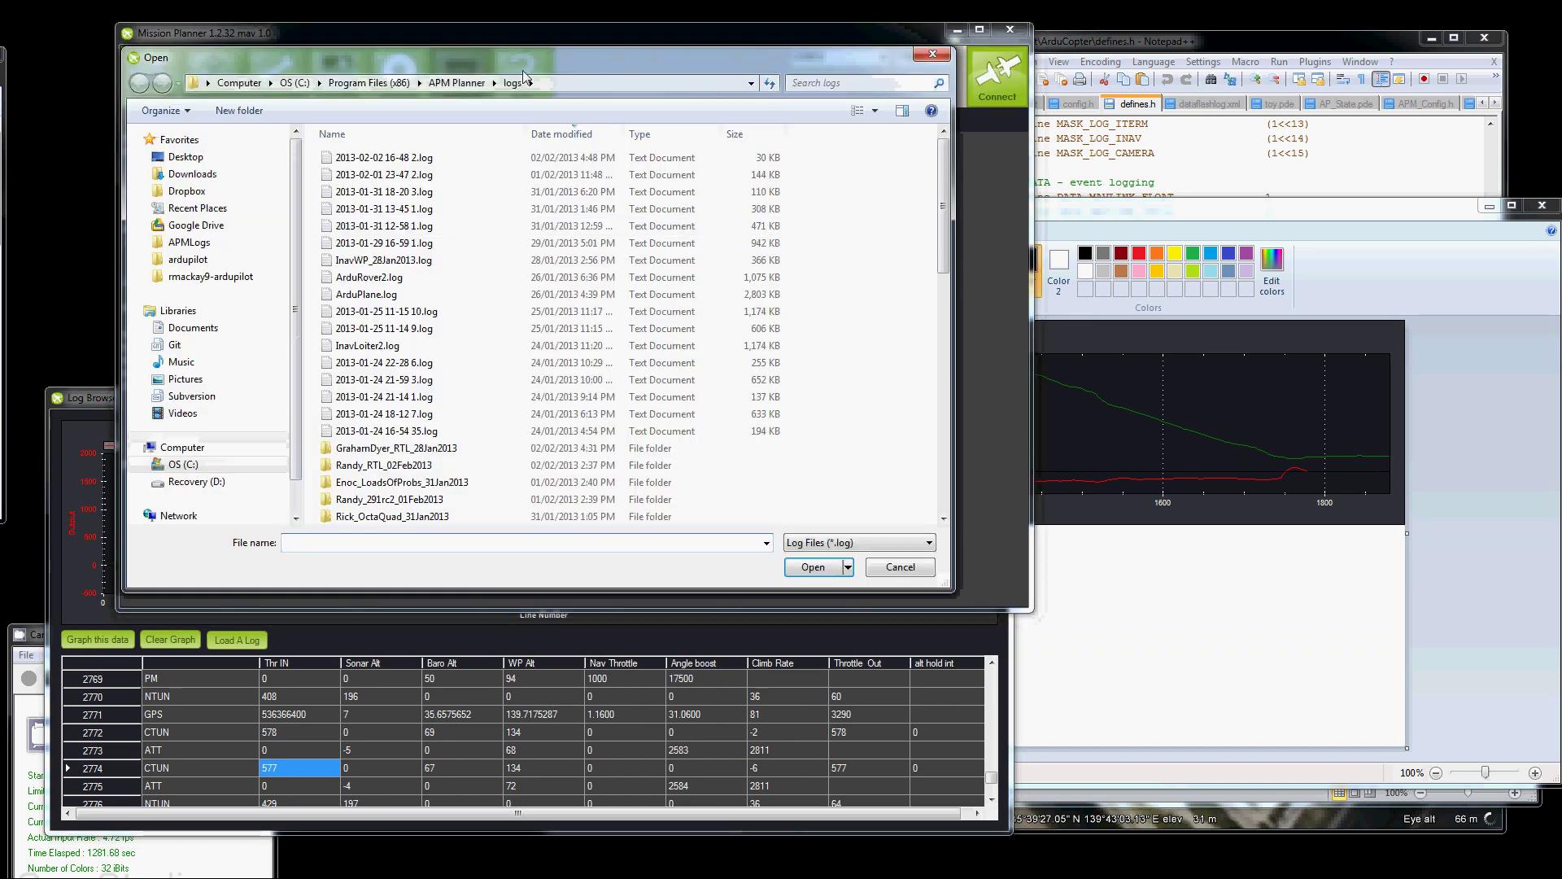
left_click_drag(638, 57, 966, 45)
double_click(707, 453)
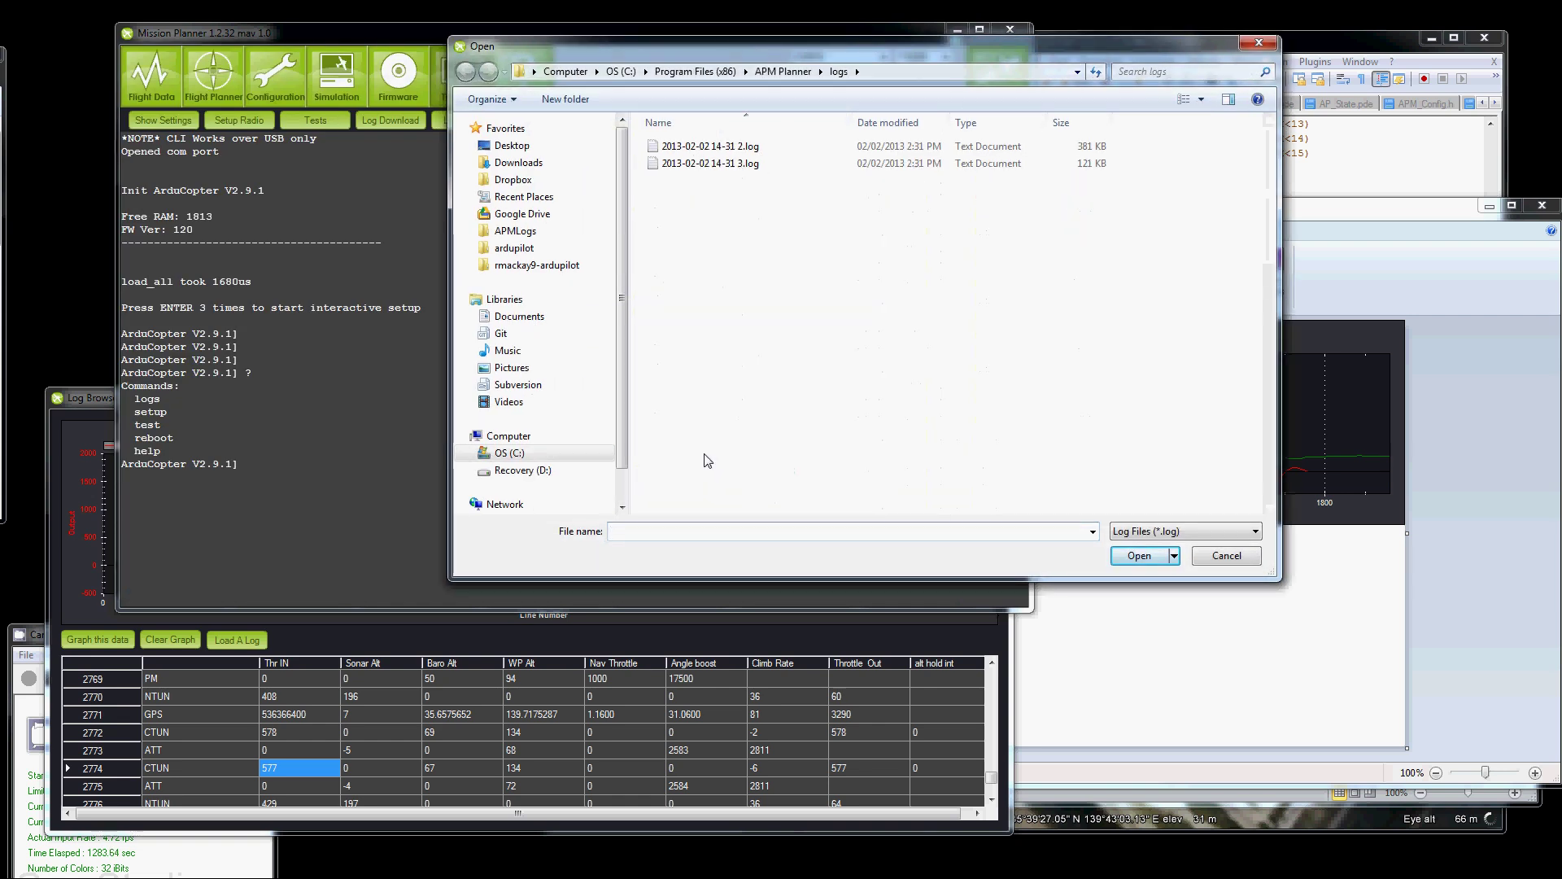
left_click(709, 165)
double_click(710, 165)
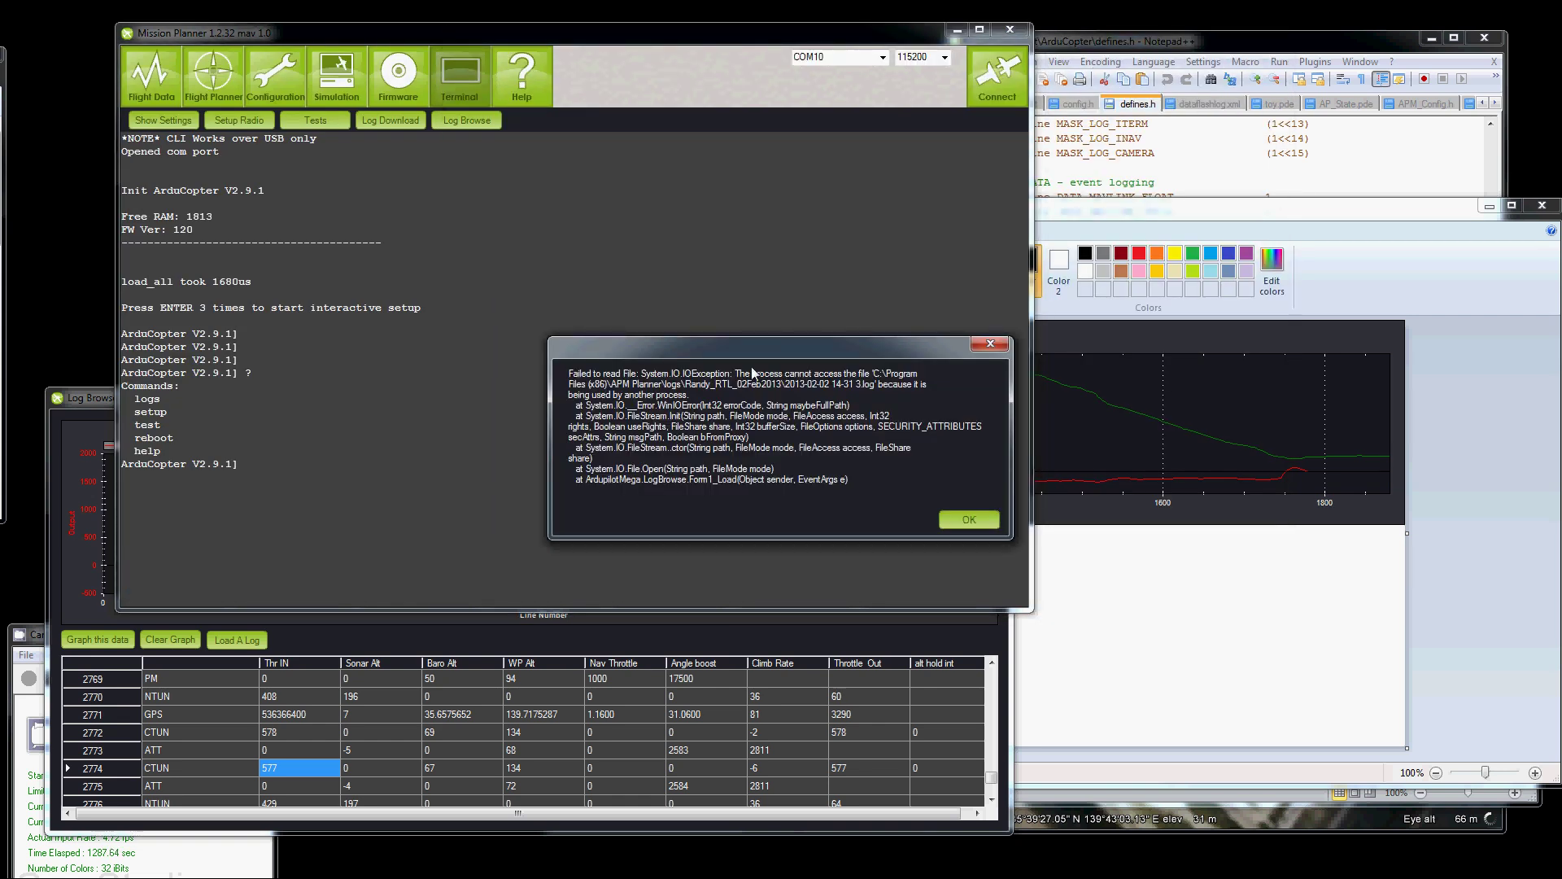
left_click(968, 519)
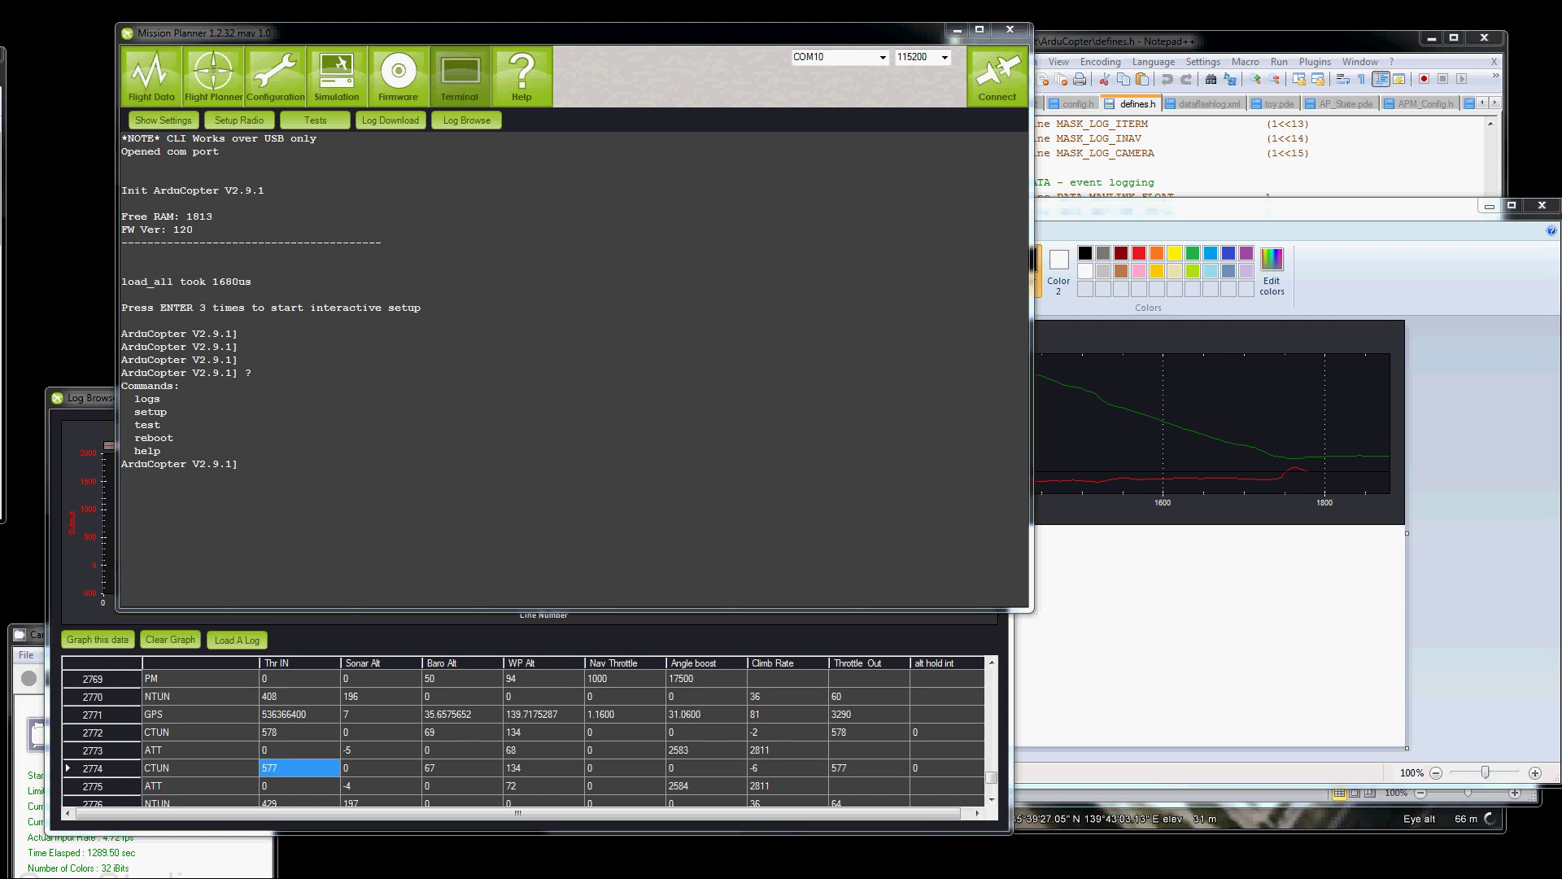
left_click(793, 100)
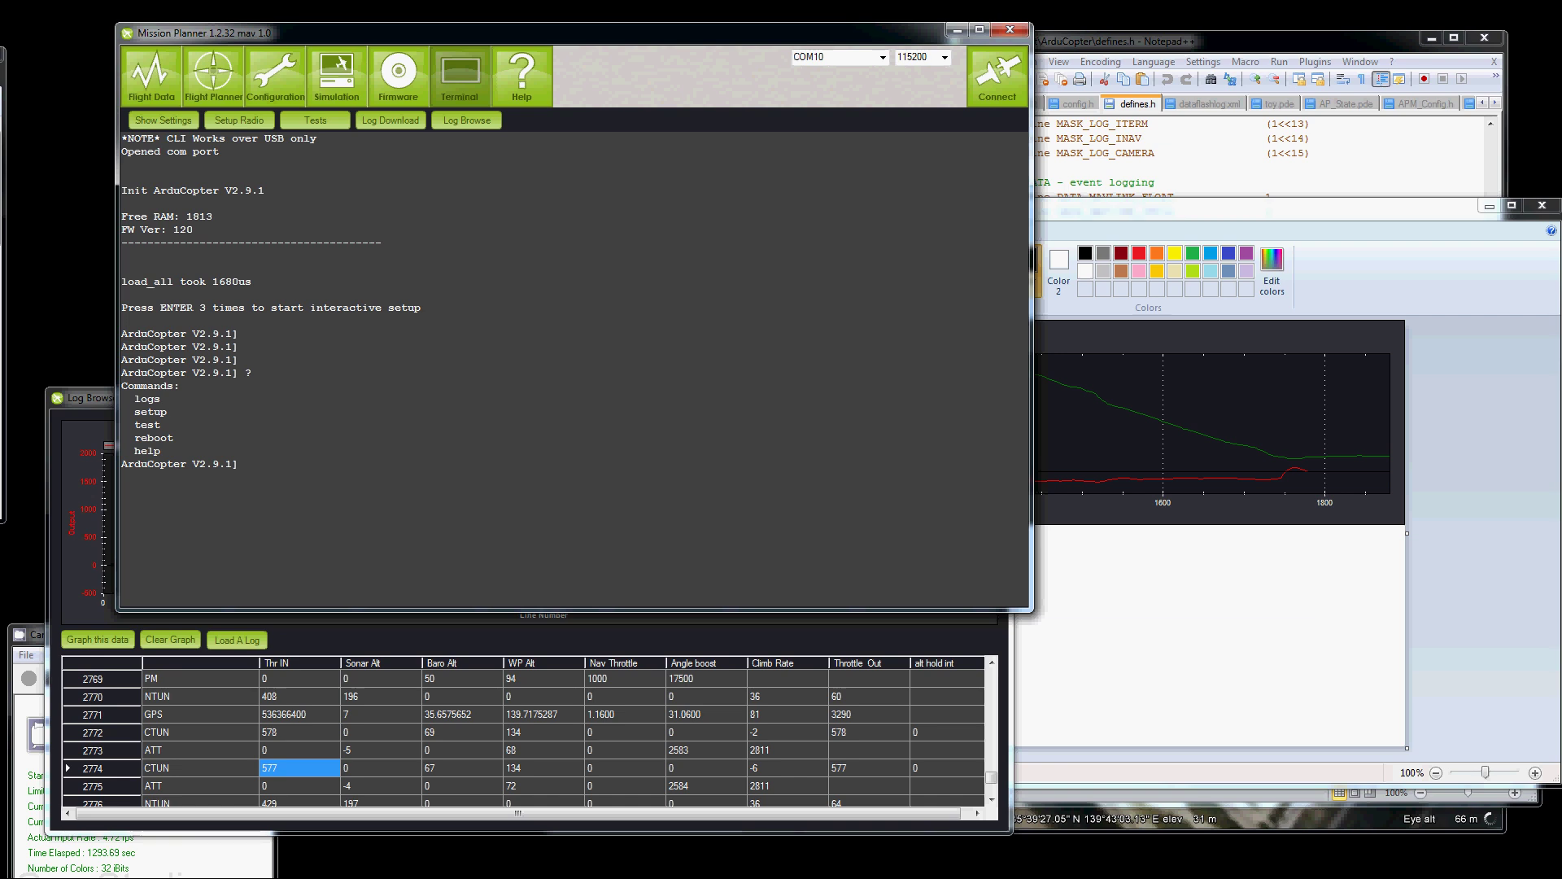
Save the filtered Excel data as log2 in Excel Workbook (*.xlsx) format.
key("alt+Tab")
left_click(892, 399)
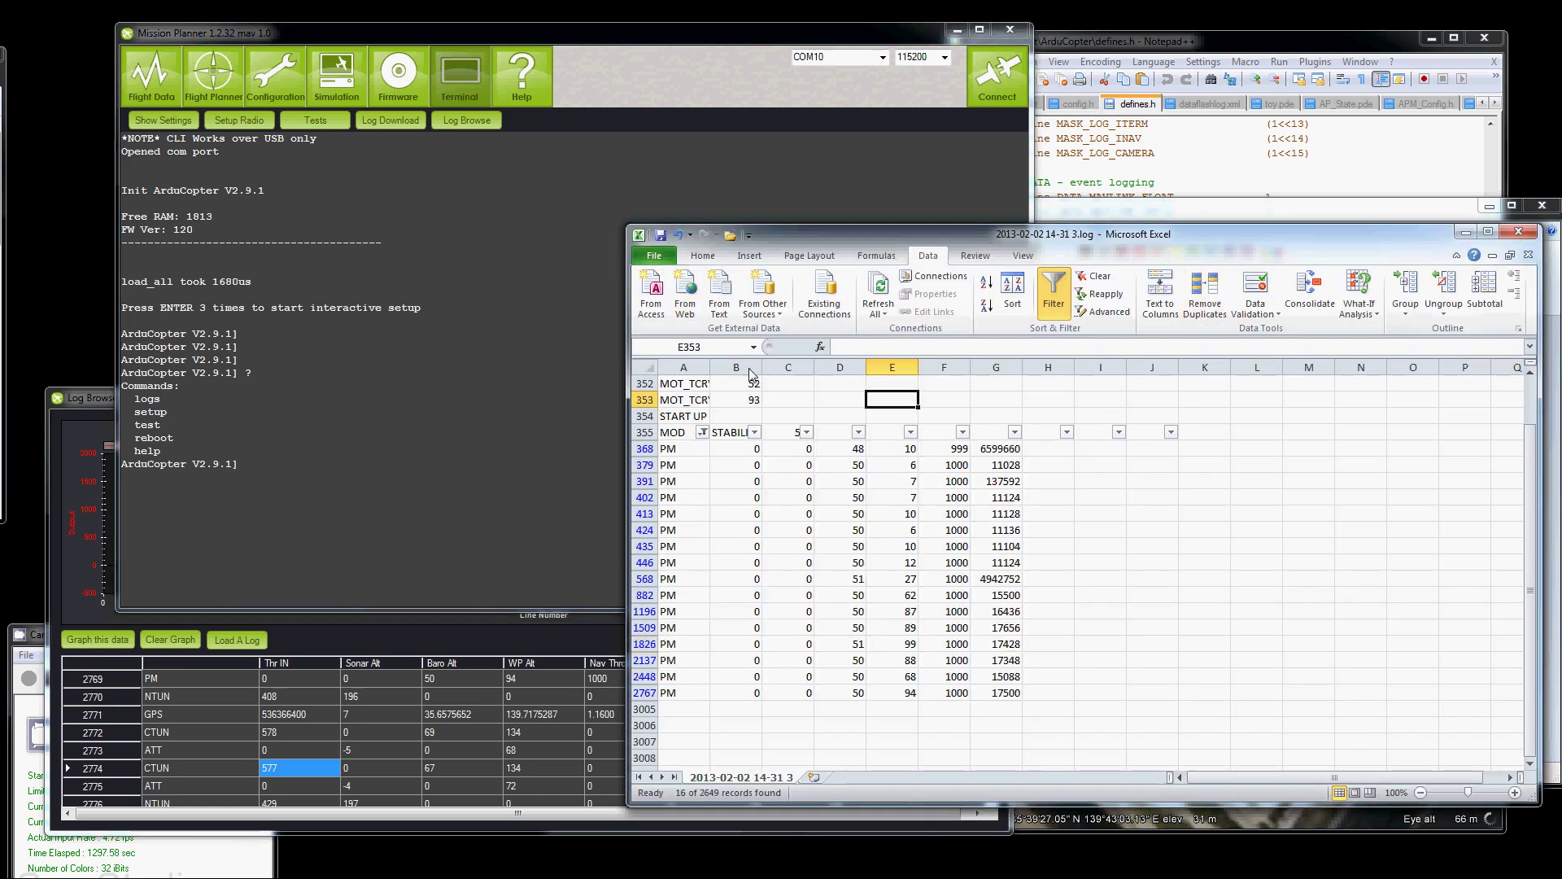
left_click(654, 255)
left_click(679, 305)
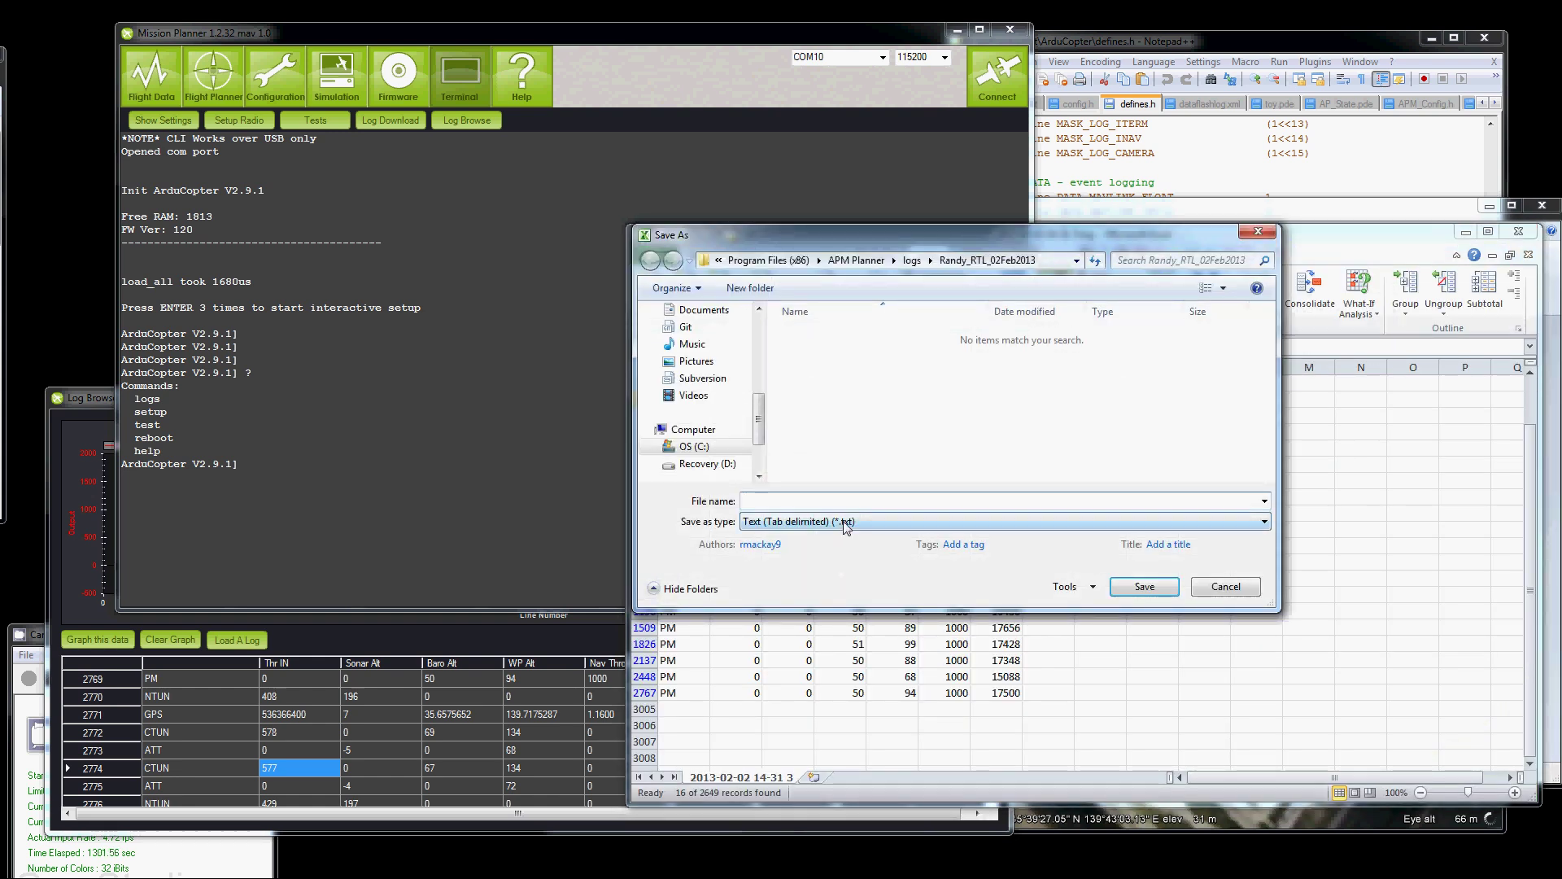
left_click(846, 521)
left_click(935, 535)
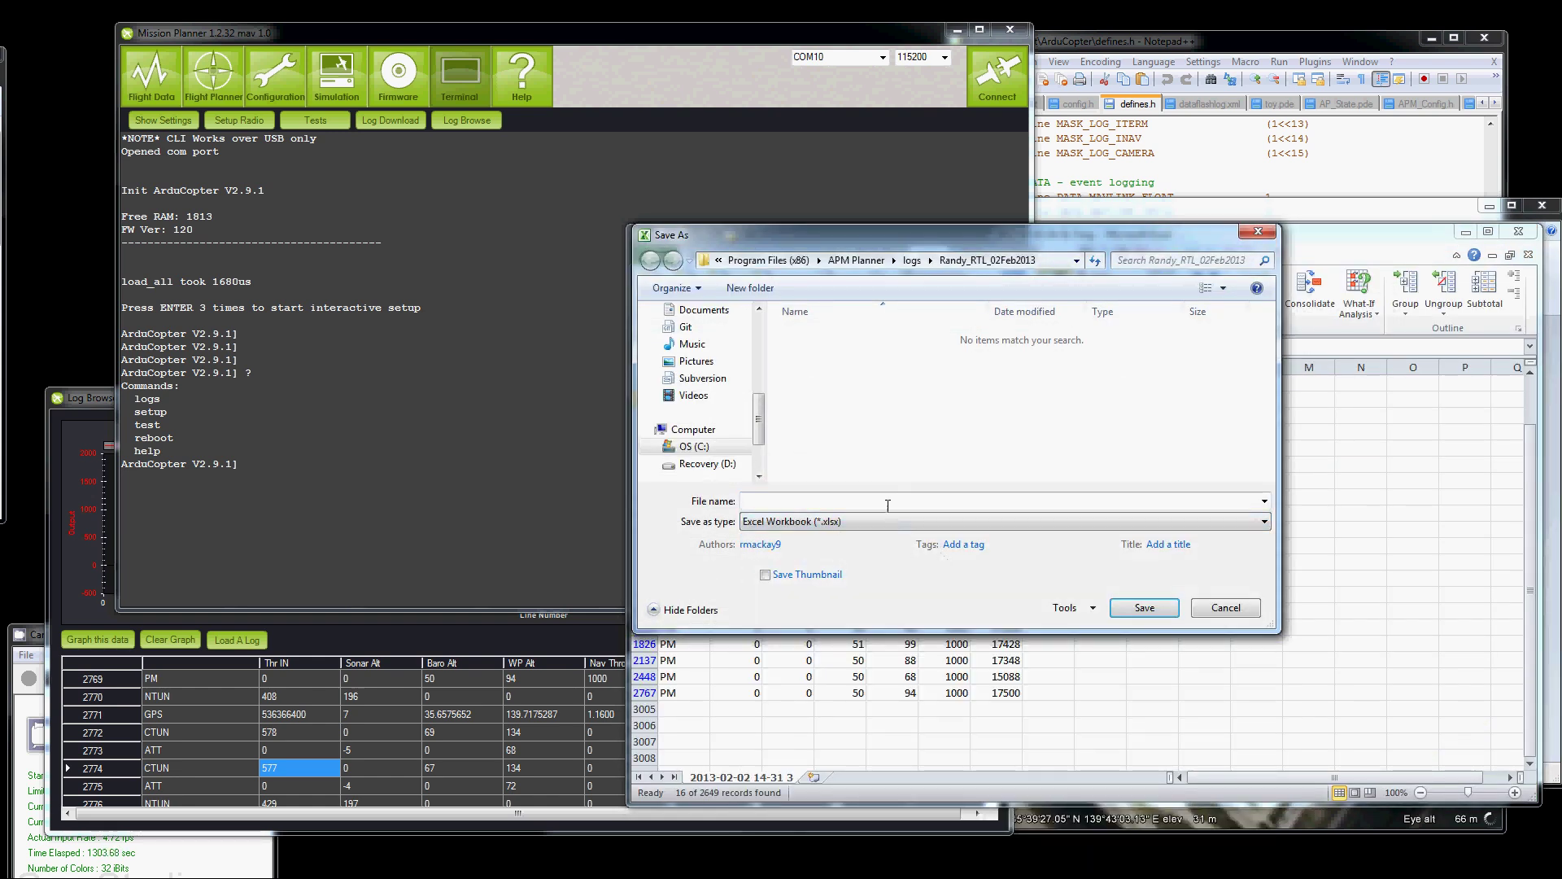
left_click(1142, 616)
left_click(791, 501)
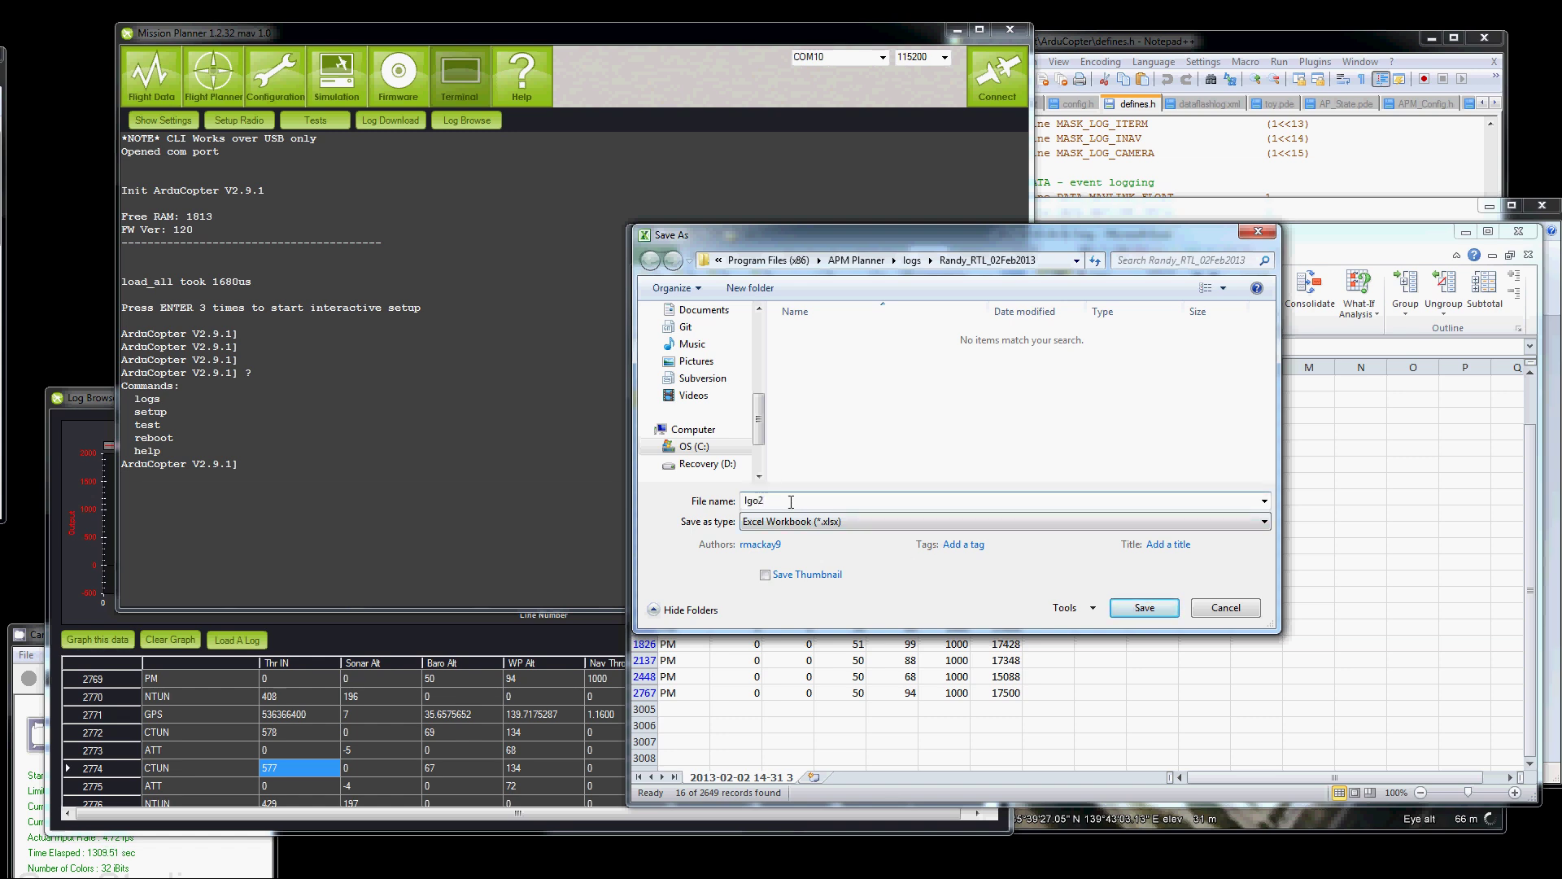
key("Return")
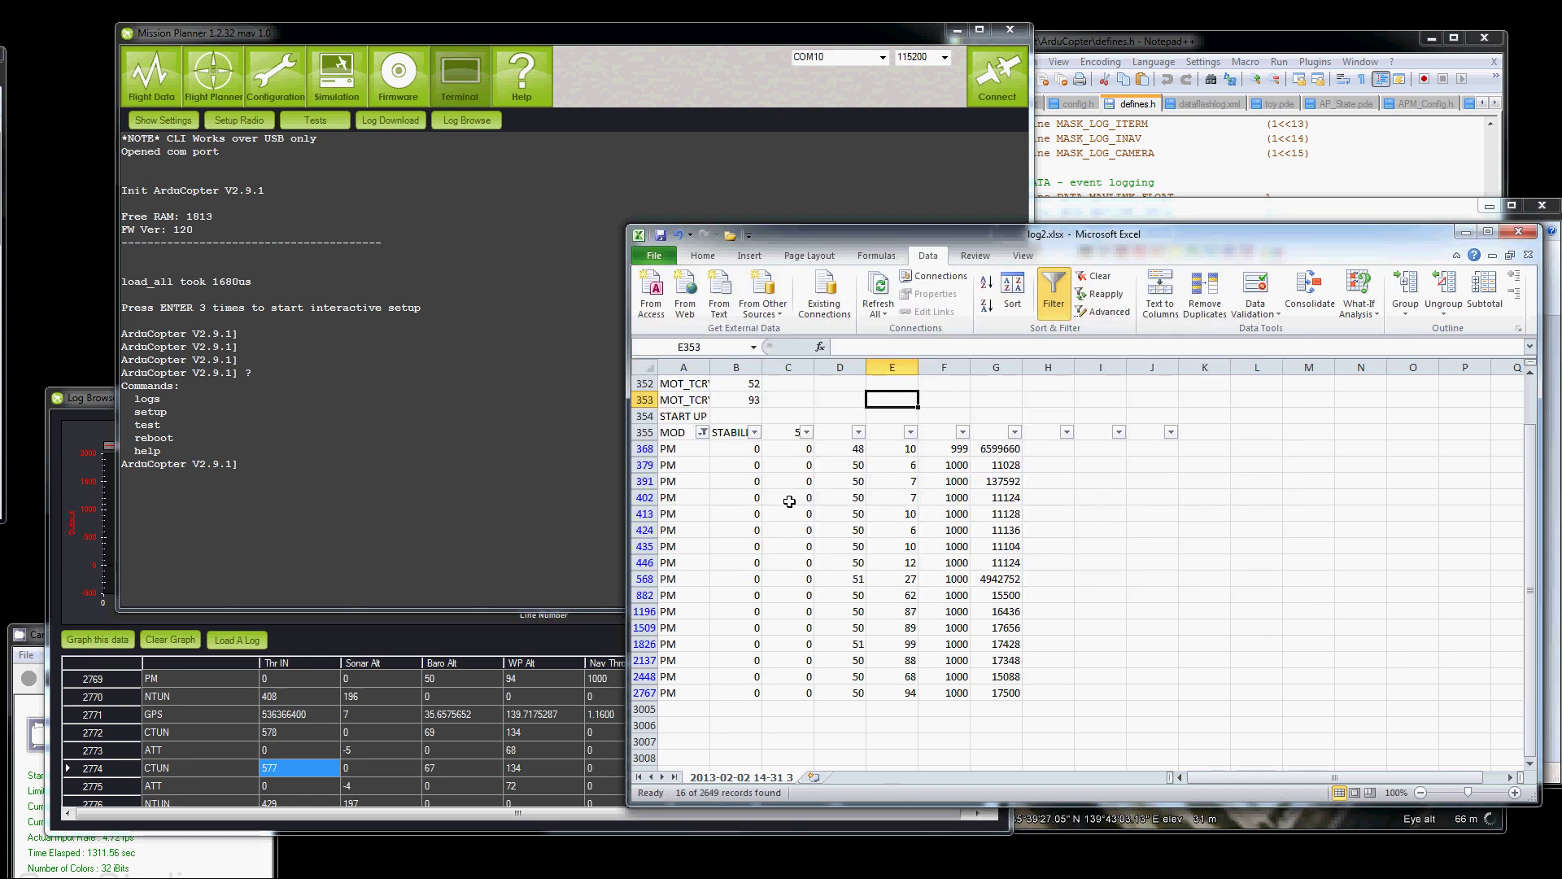
left_click(541, 399)
Load a log from Randy_RTL_02Feb2013 into a second Log Browse window and widen it.
left_click(455, 119)
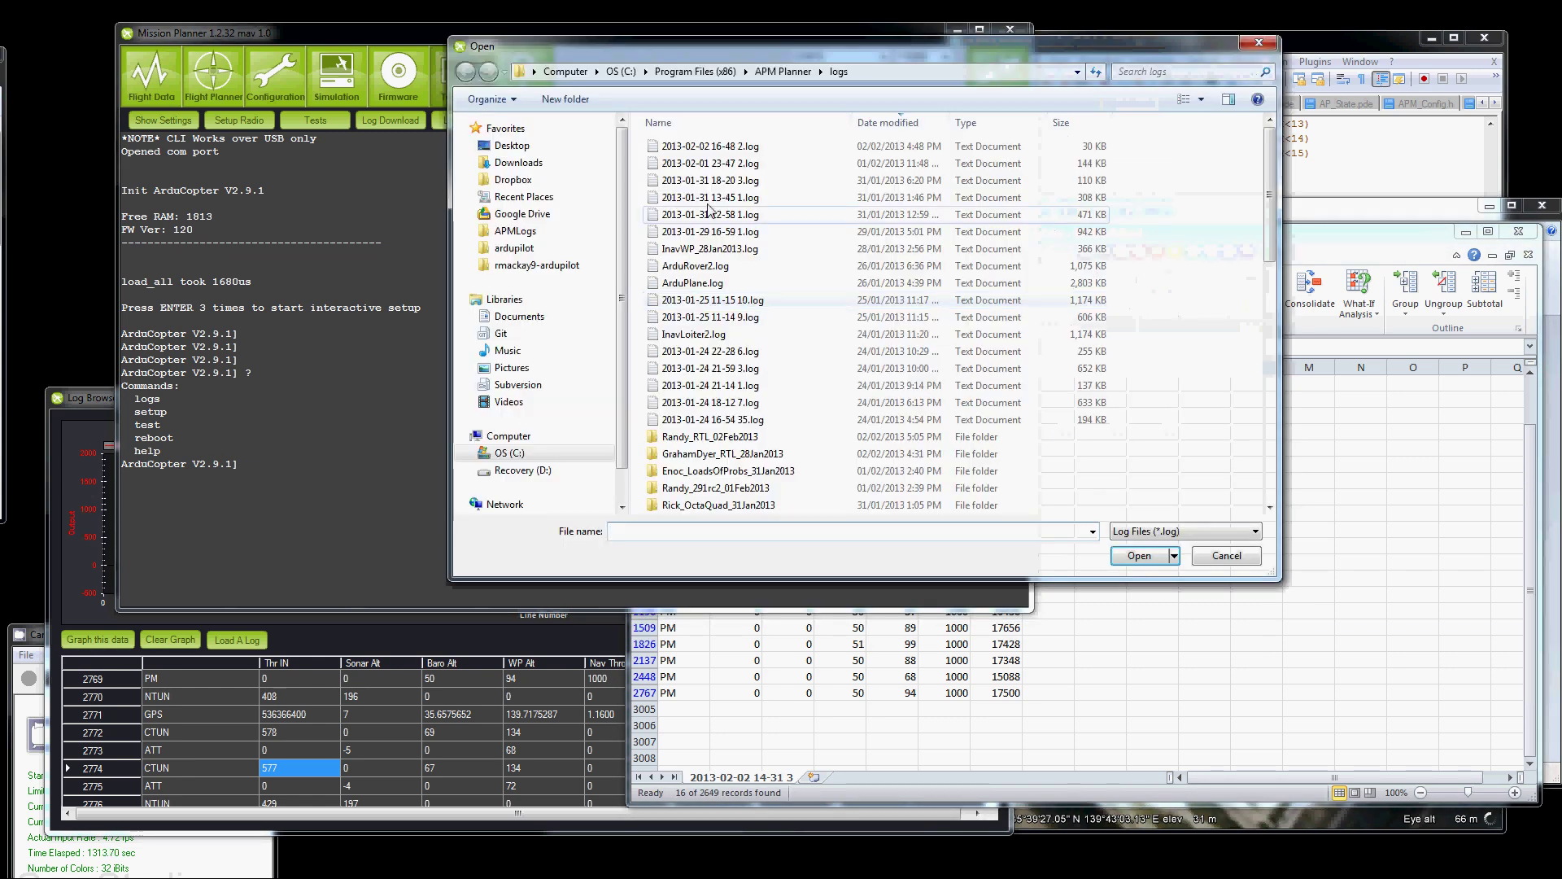
double_click(693, 438)
double_click(730, 168)
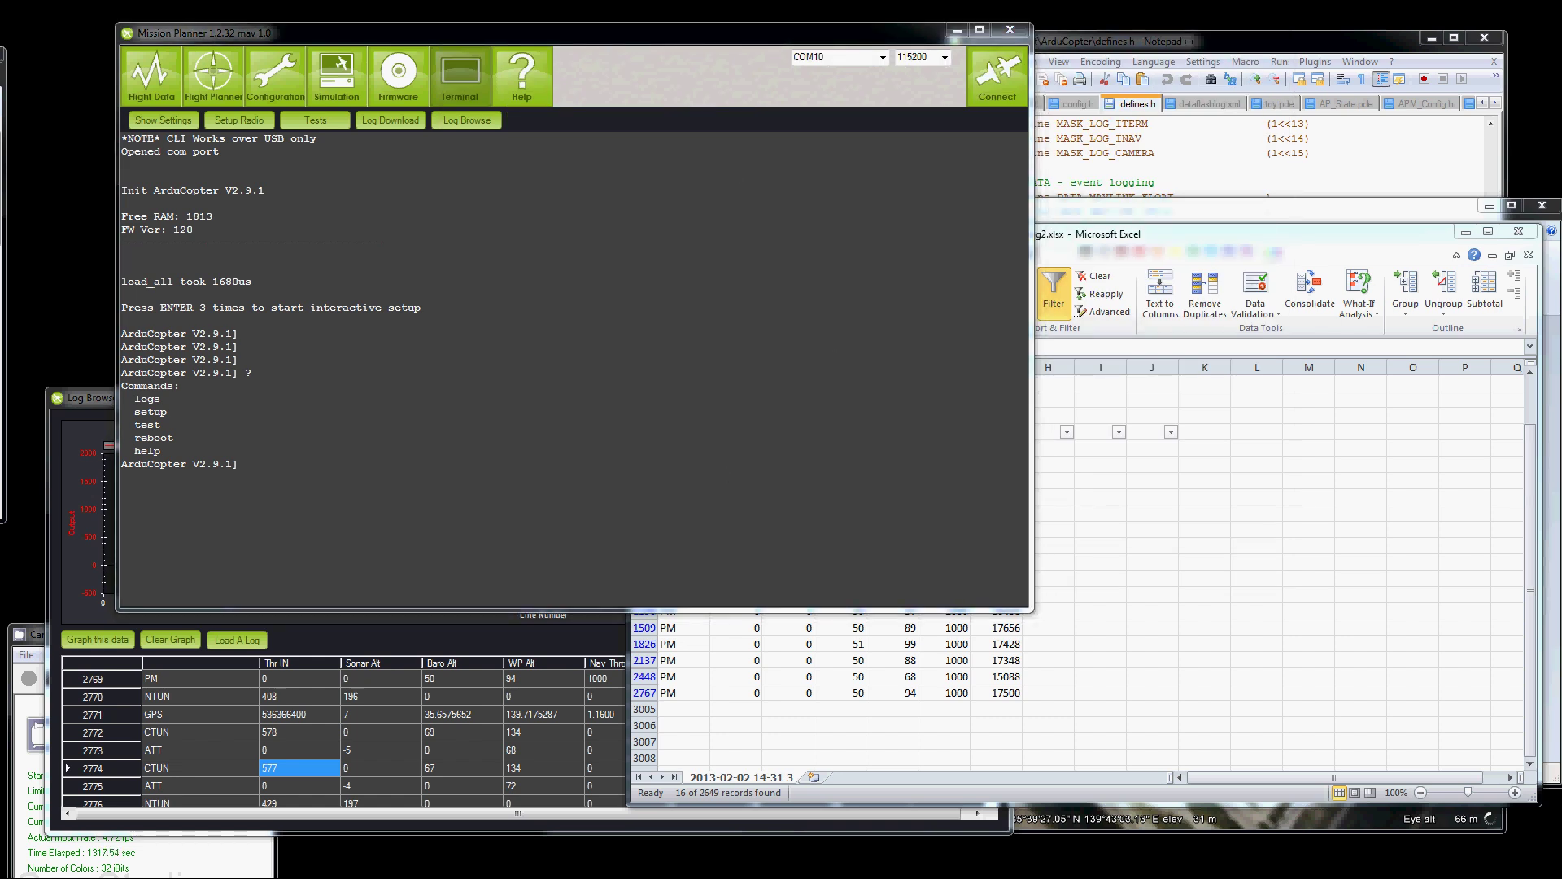
left_click_drag(952, 144, 914, 98)
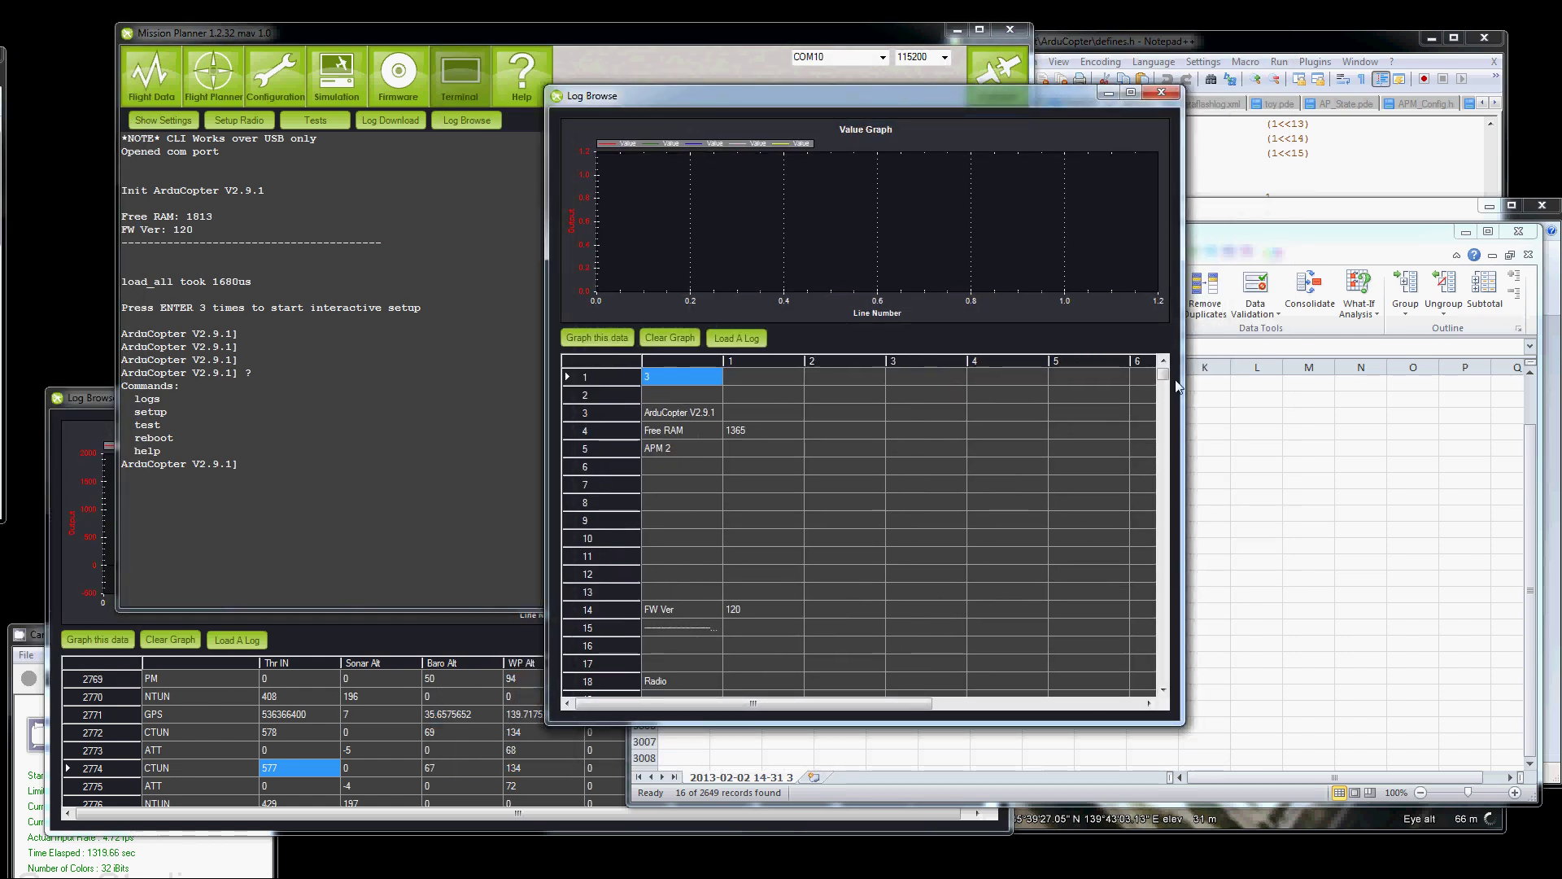
left_click_drag(1164, 375, 1164, 462)
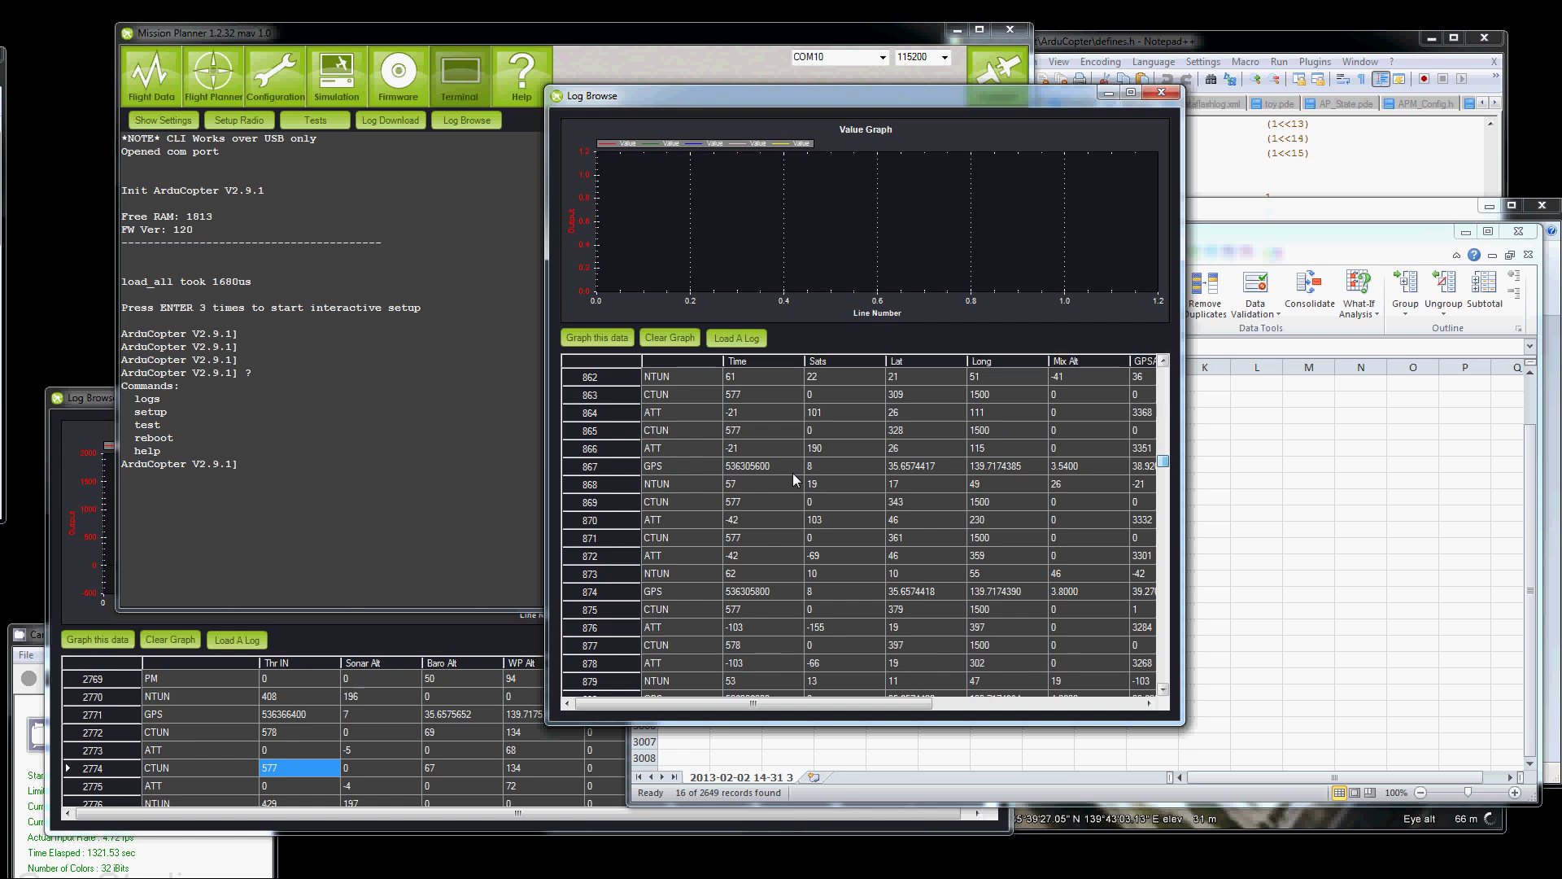
left_click(779, 464)
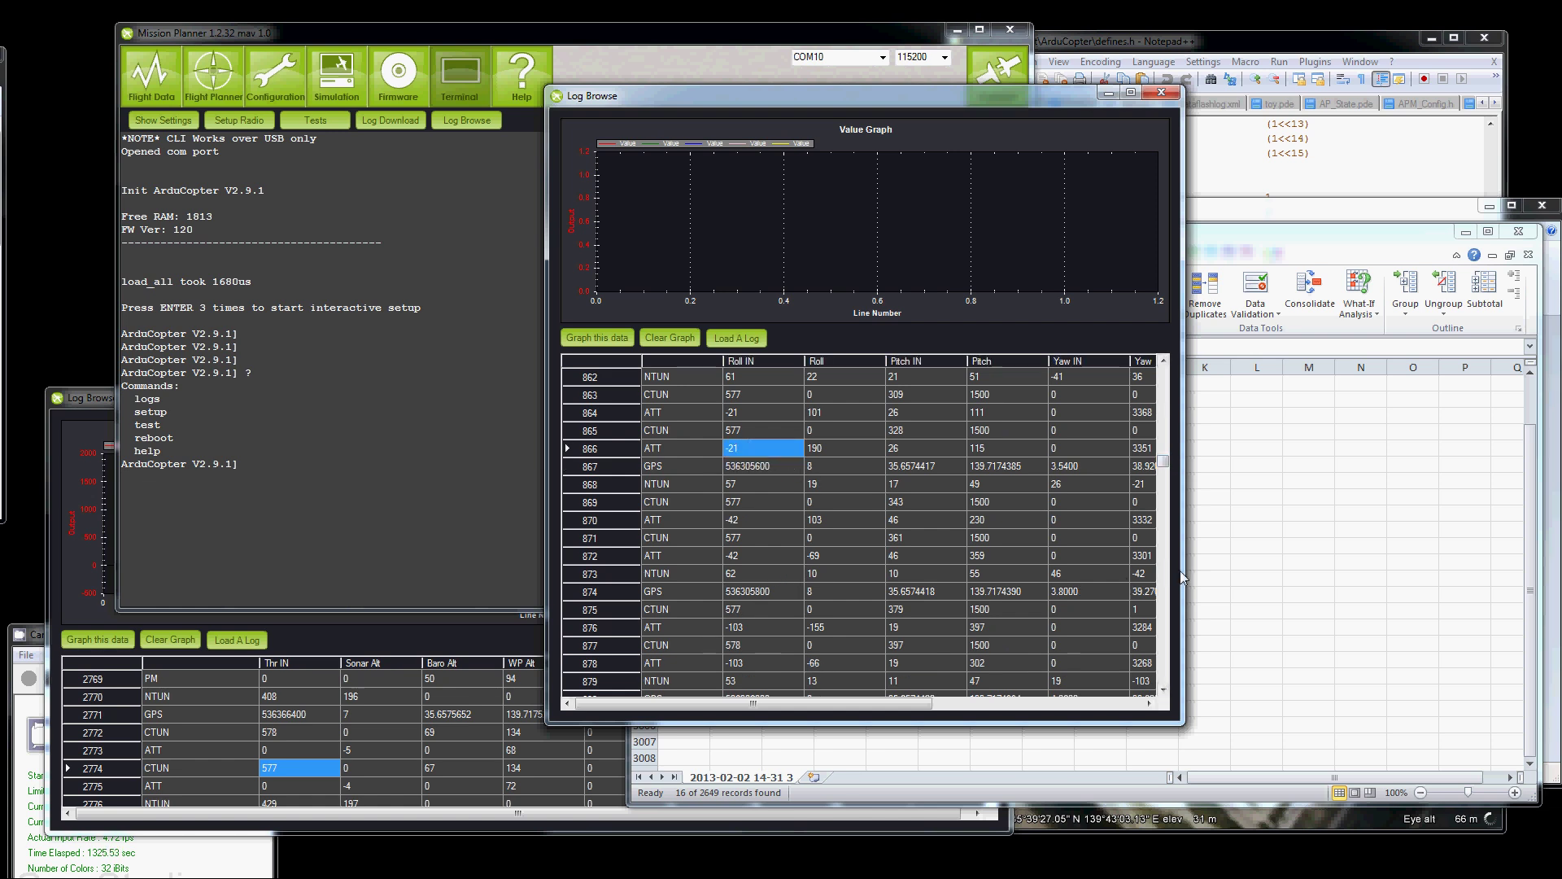
left_click_drag(1180, 570, 1401, 570)
Graph the Lat Err and Lon Err values of NTUN row 873 together.
left_click(757, 554)
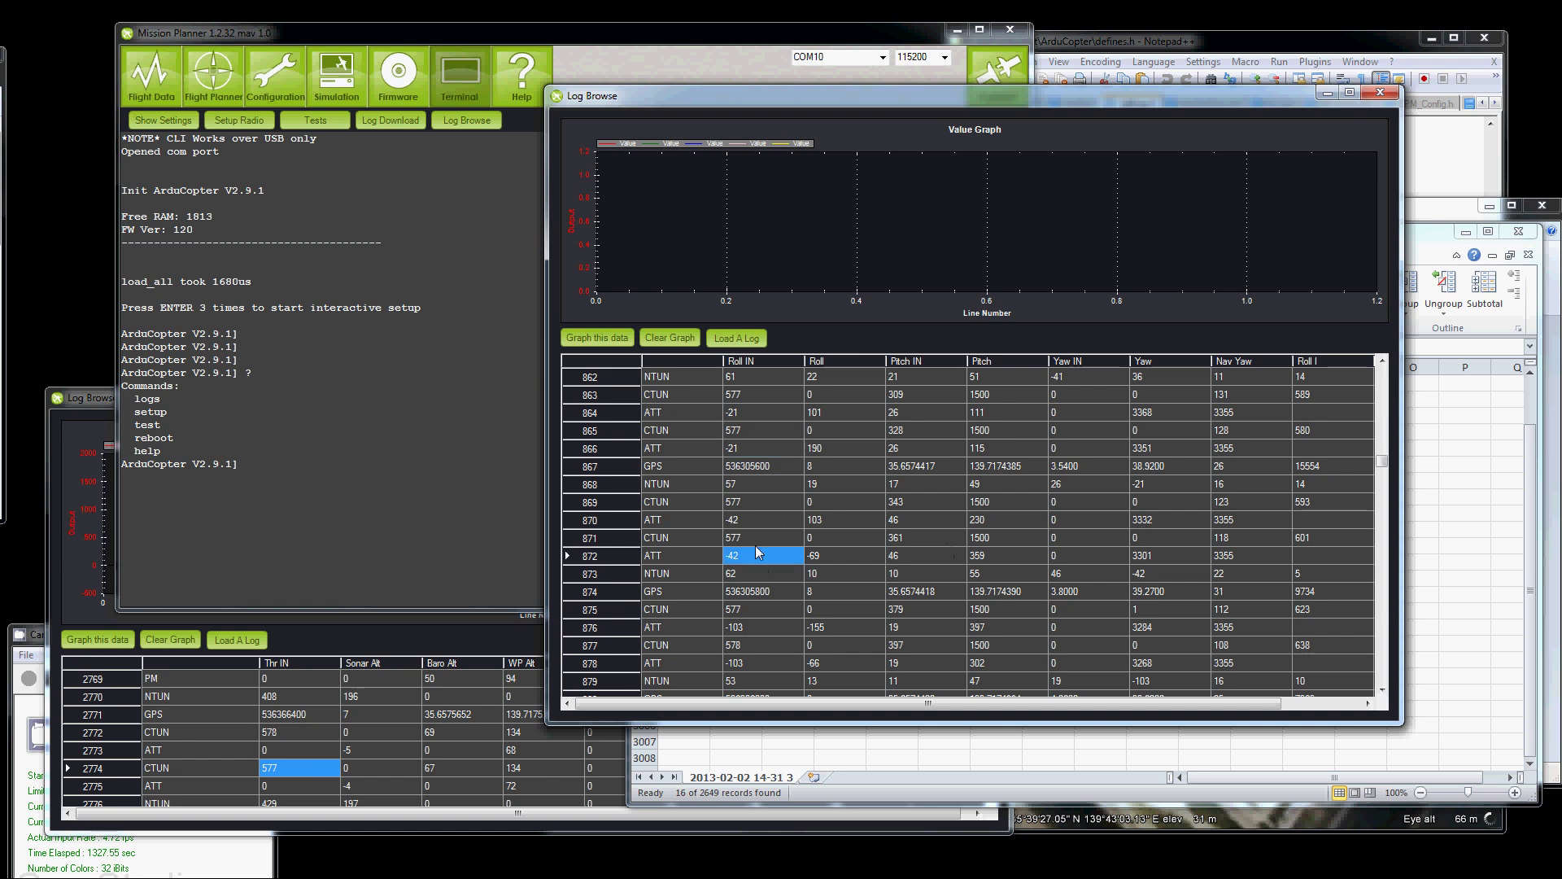
left_click(749, 570)
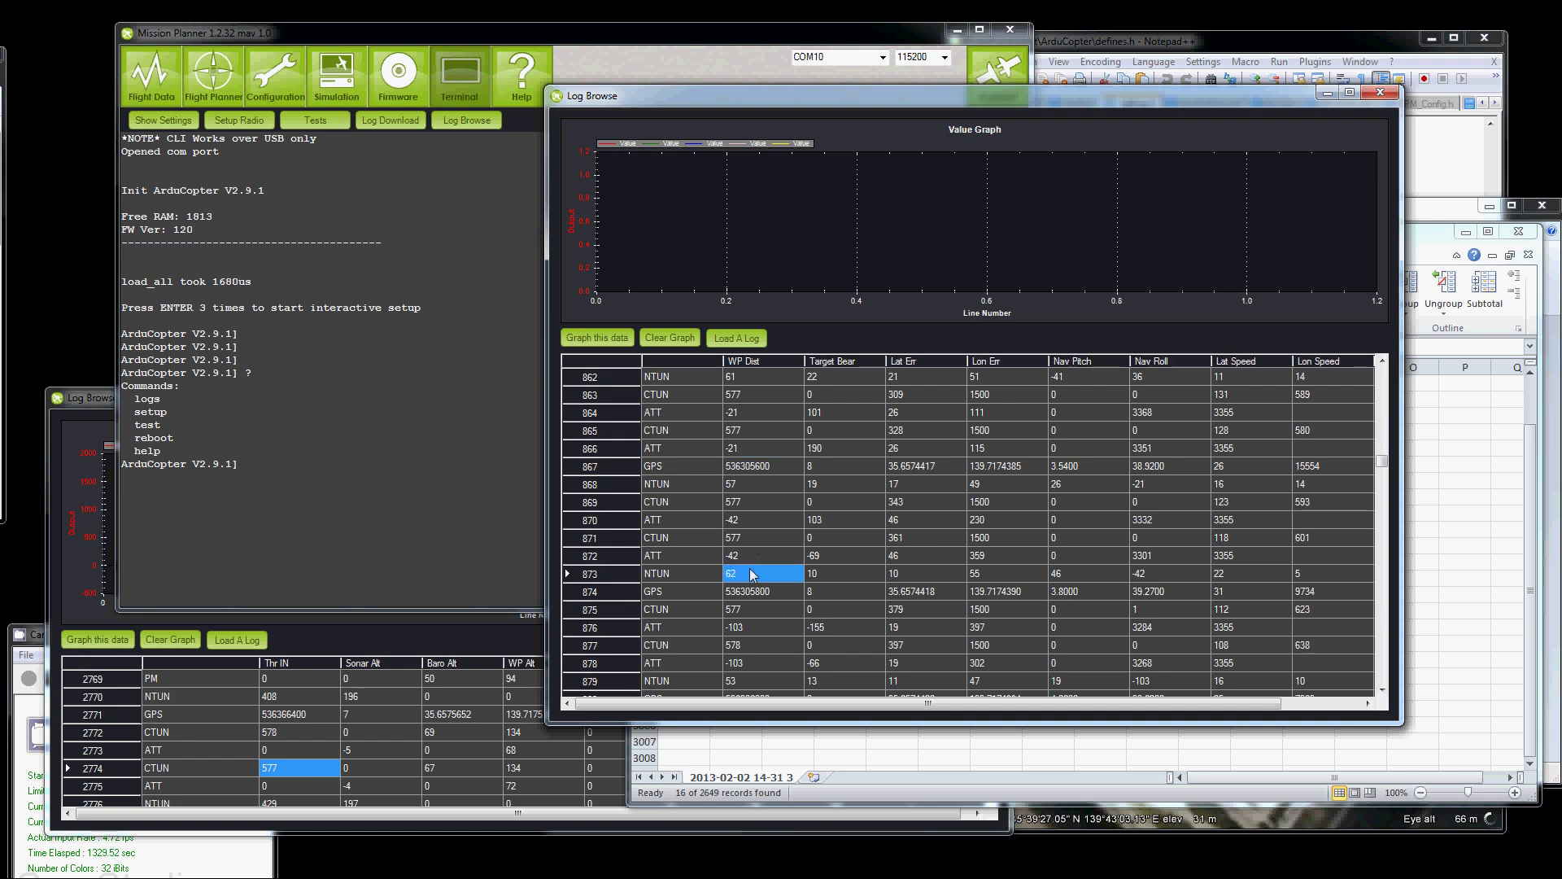
left_click(912, 573)
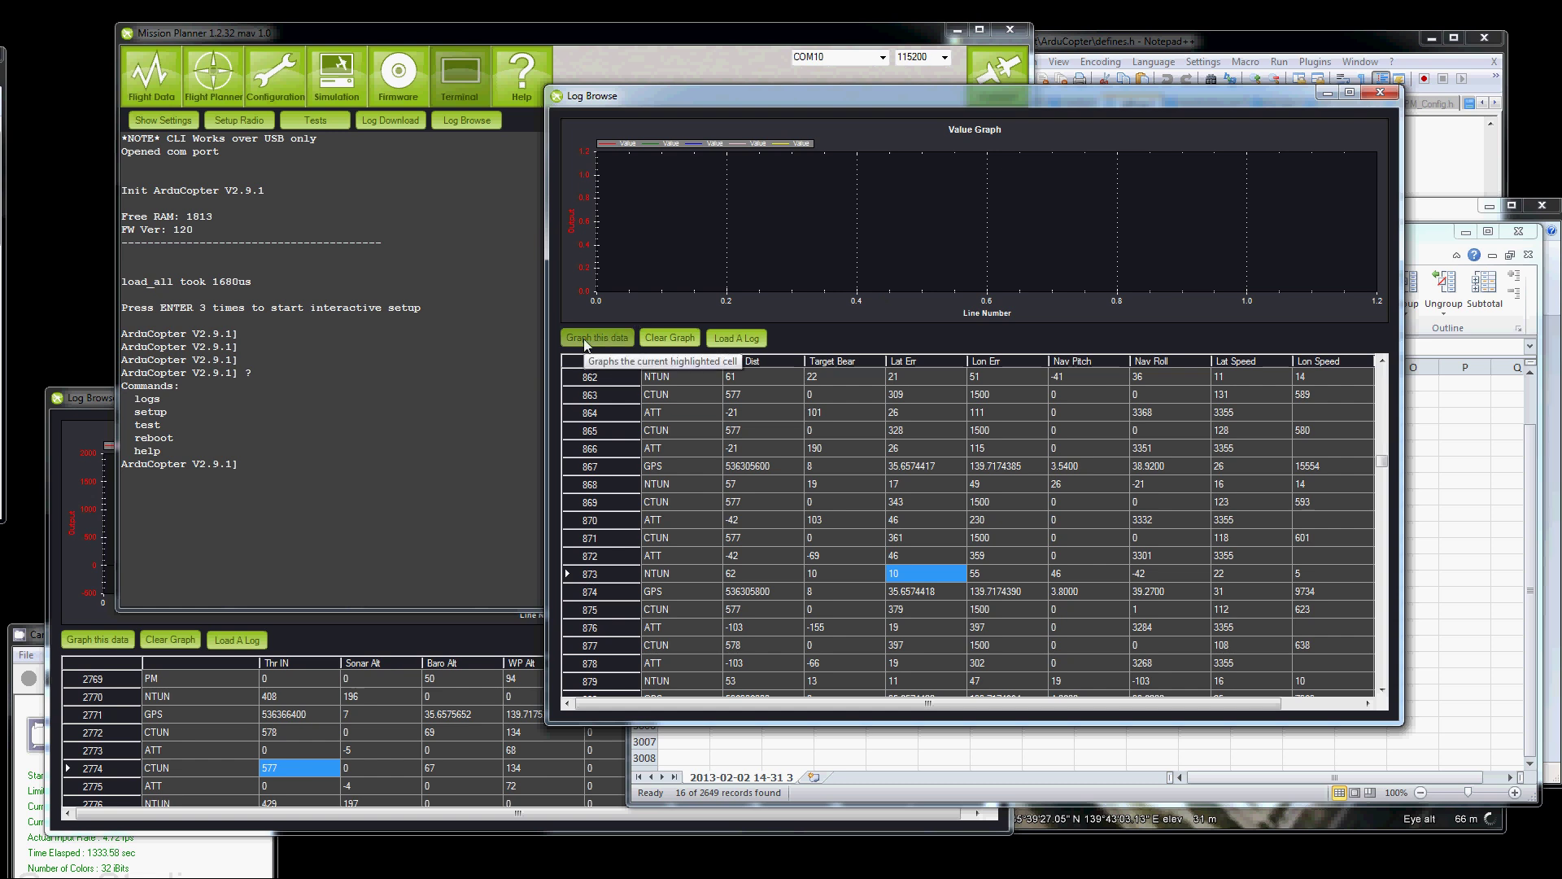
left_click(586, 345)
left_click(984, 573)
left_click(578, 340)
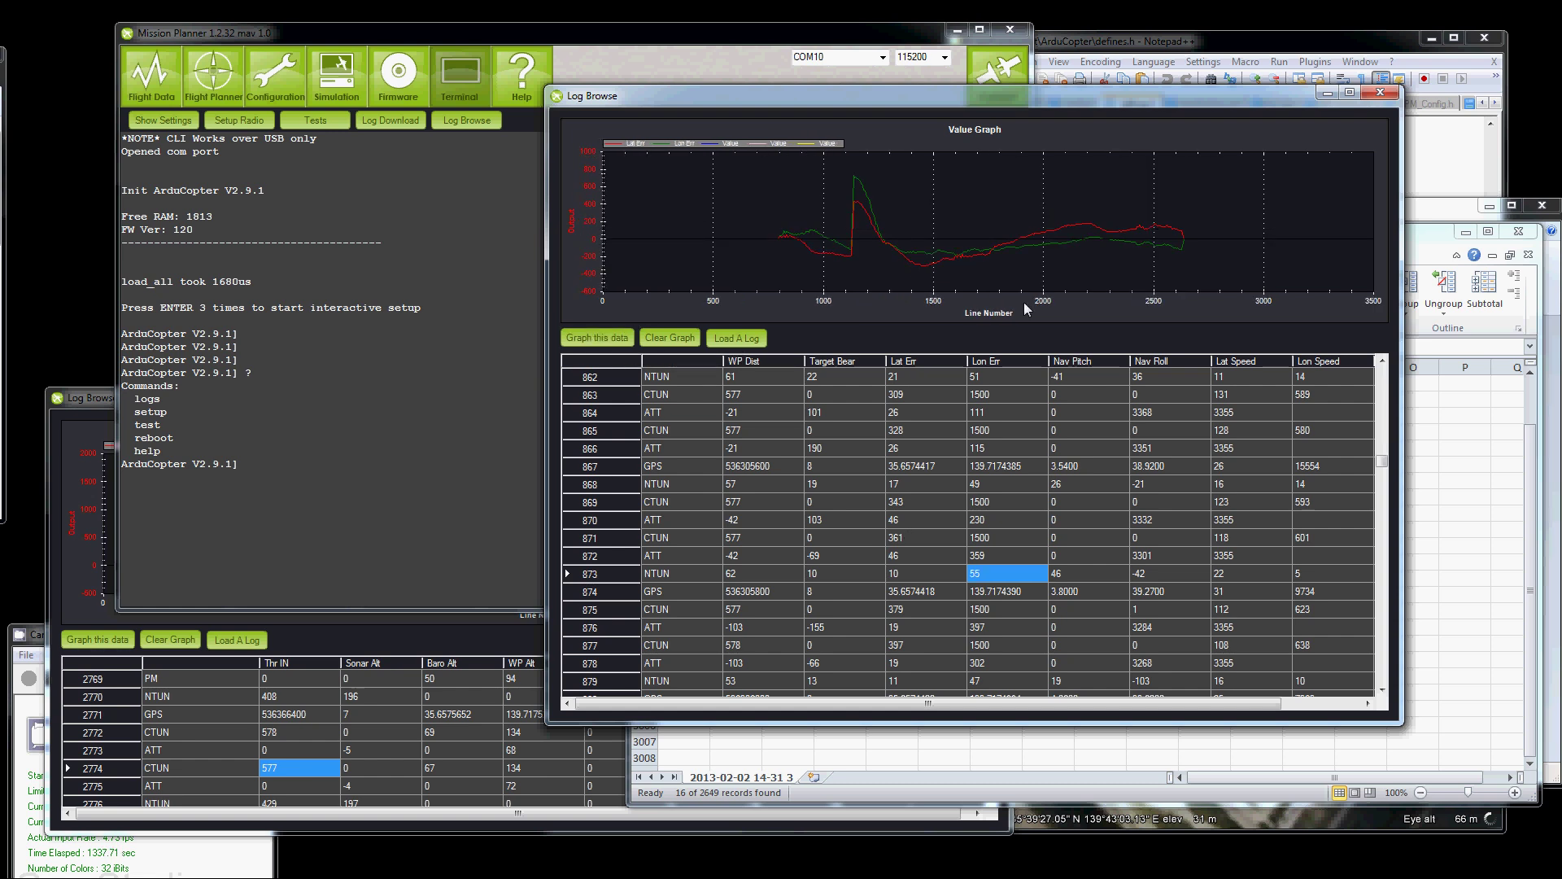
left_click(96, 397)
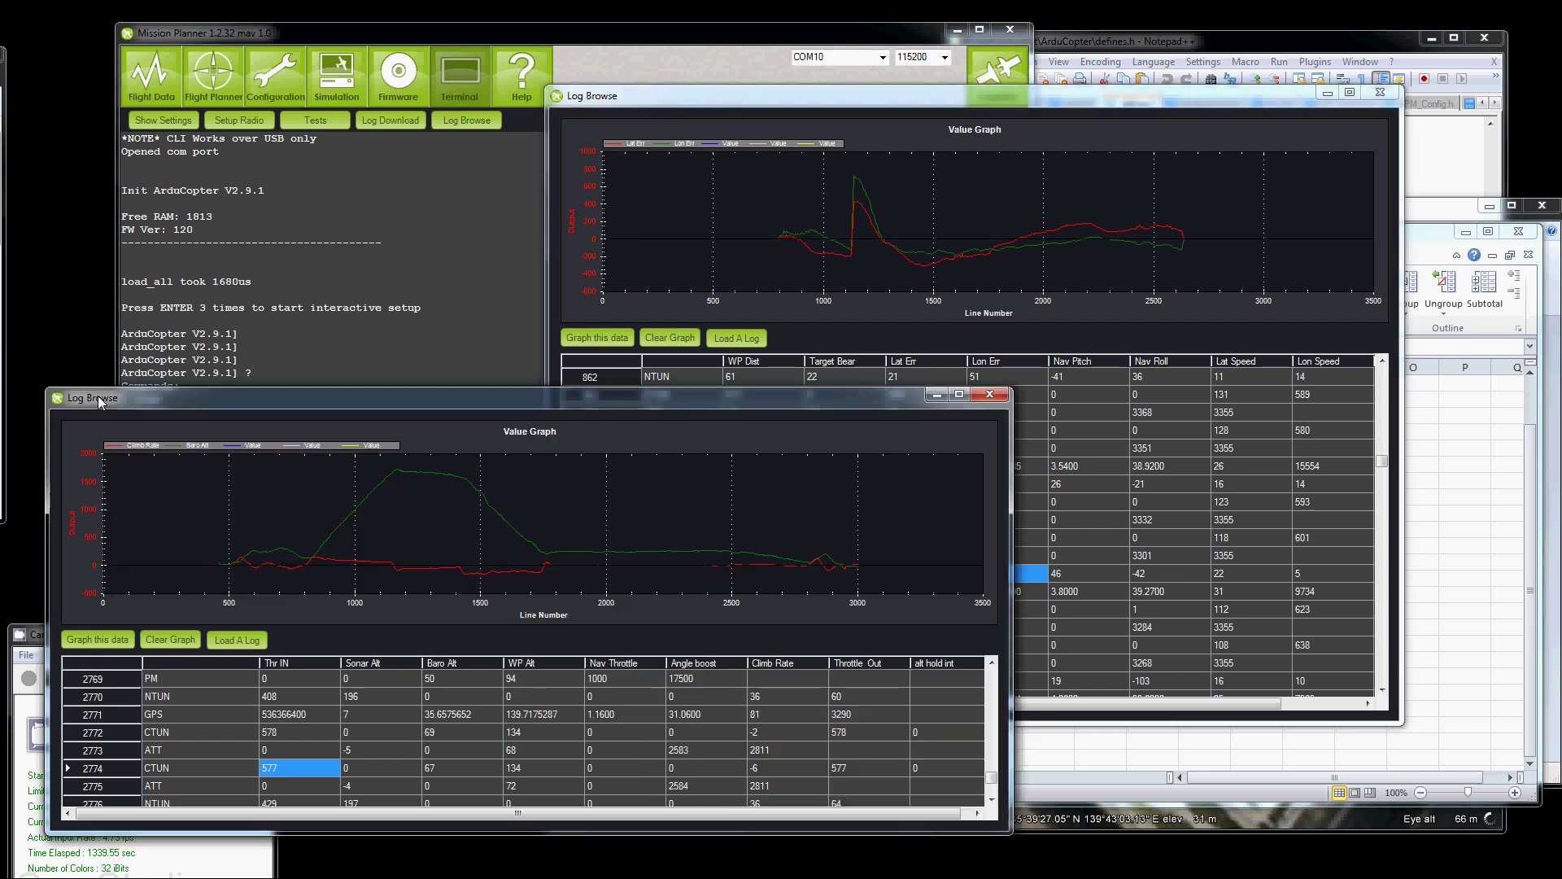